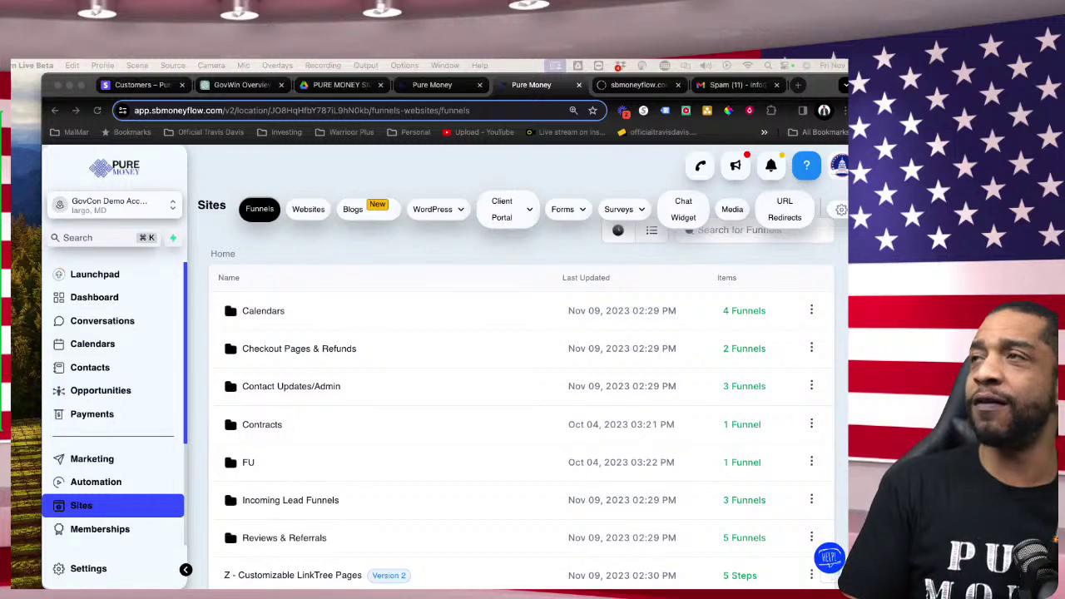
# Step: Enlarge the browser zoom of the Funnels page for easier reading
pyautogui.click(398, 263)
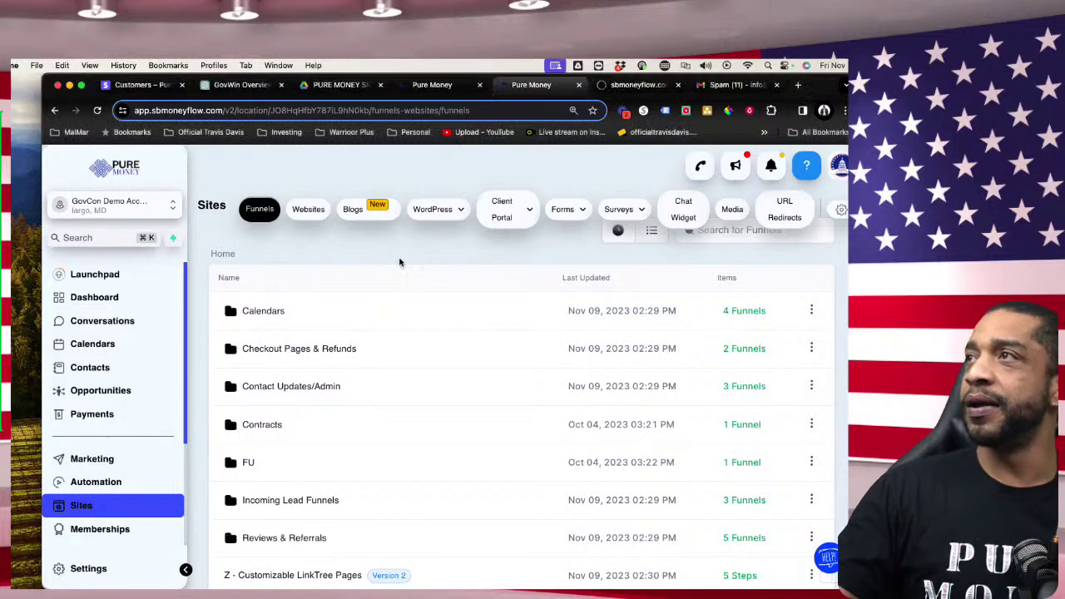
pyautogui.press('super+equal')
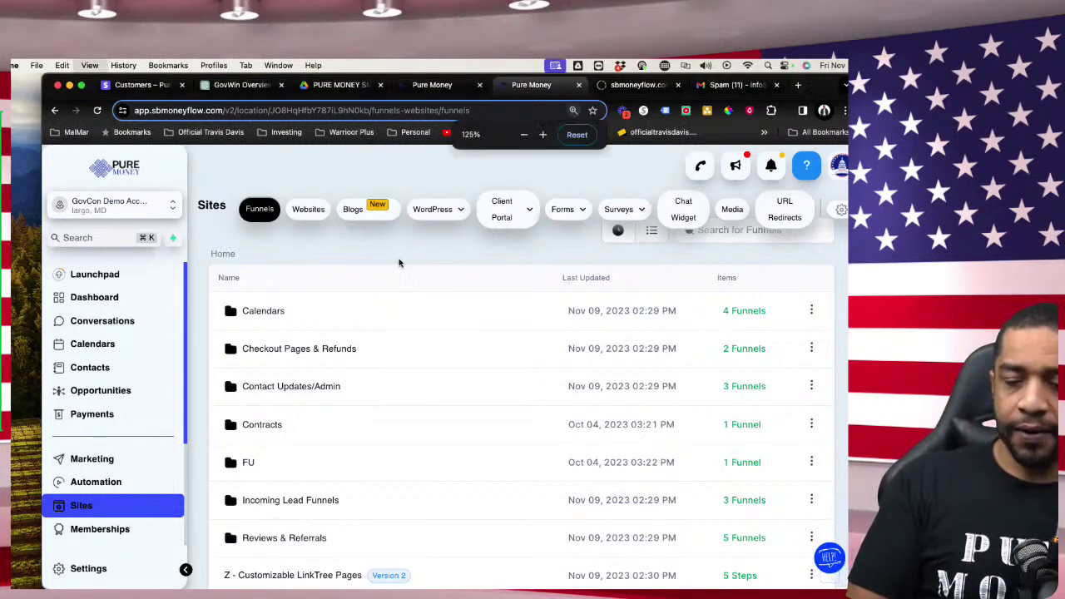
pyautogui.press('super+equal')
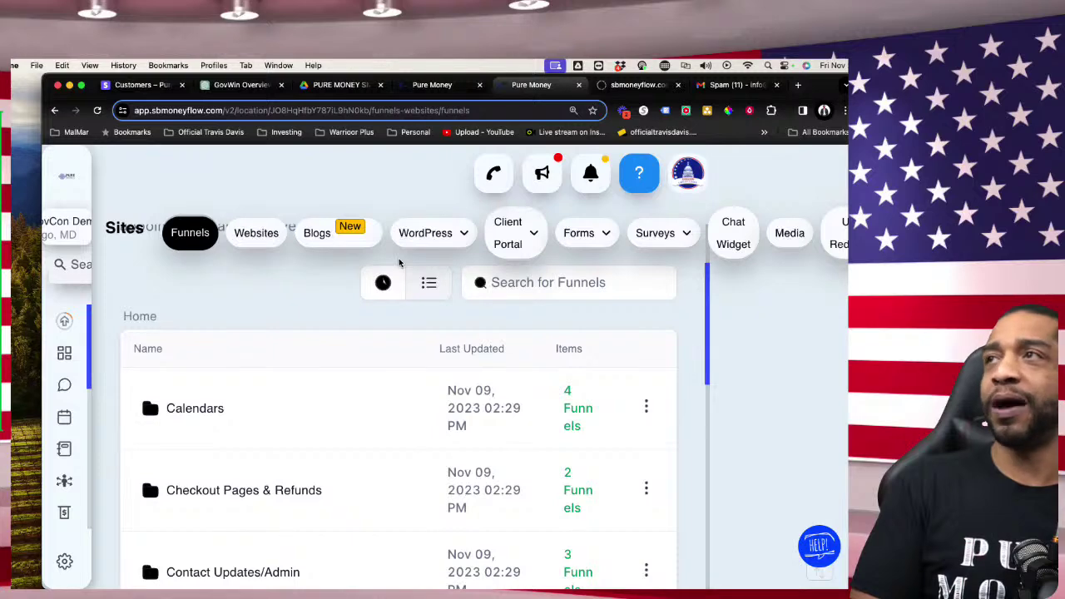
pyautogui.click(480, 283)
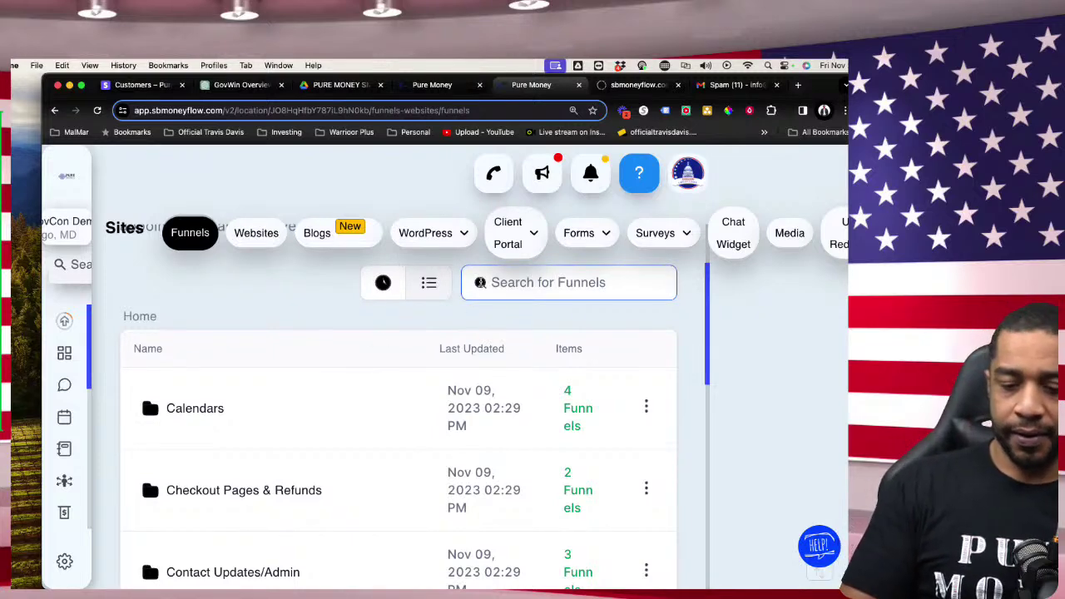
pyautogui.press('super+minus')
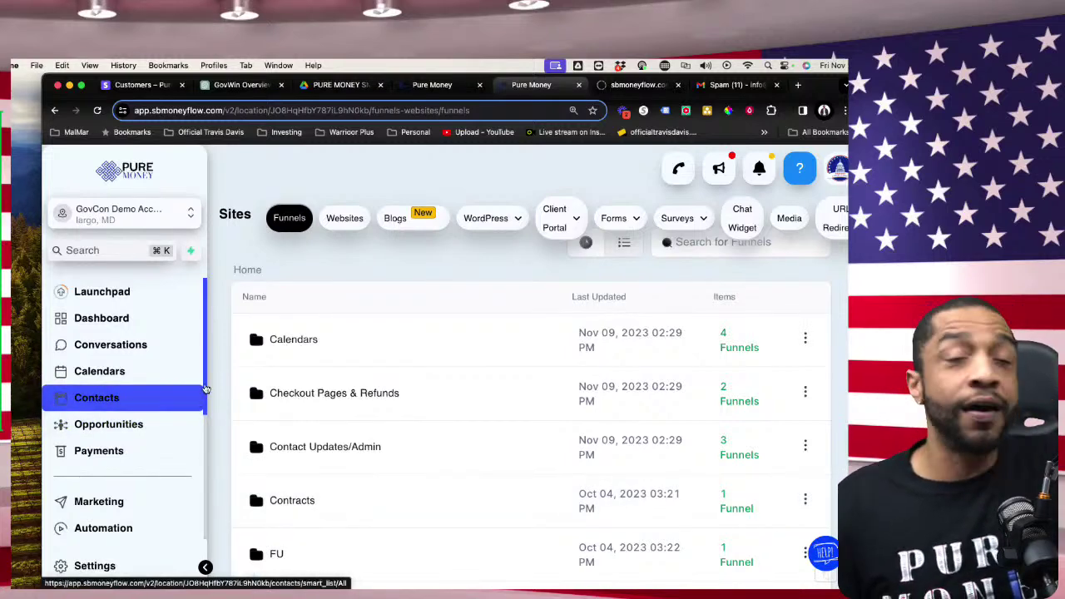
# Step: Open "THE CHEAT CODE" portal from the GovCon demo account and sign in with the prefilled credentials
pyautogui.moveTo(205, 380); pyautogui.dragTo(202, 504)
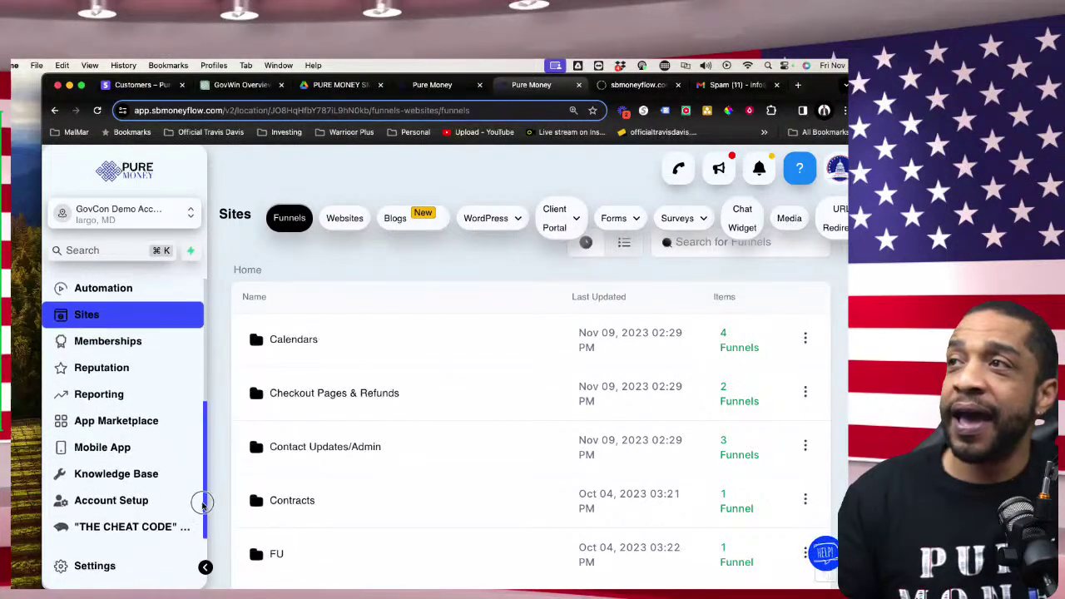
pyautogui.click(131, 528)
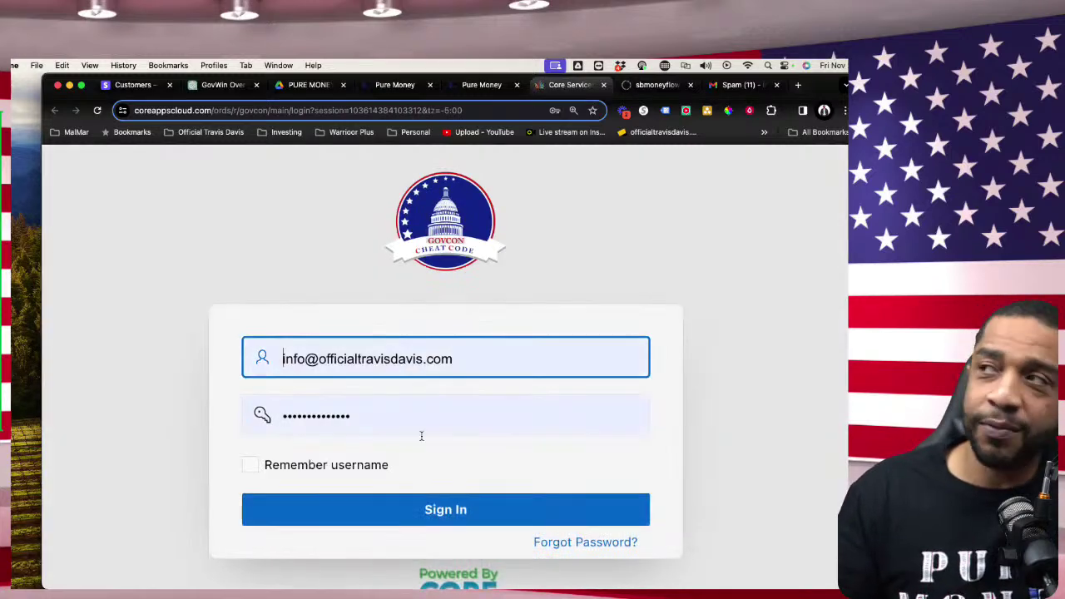
pyautogui.click(412, 508)
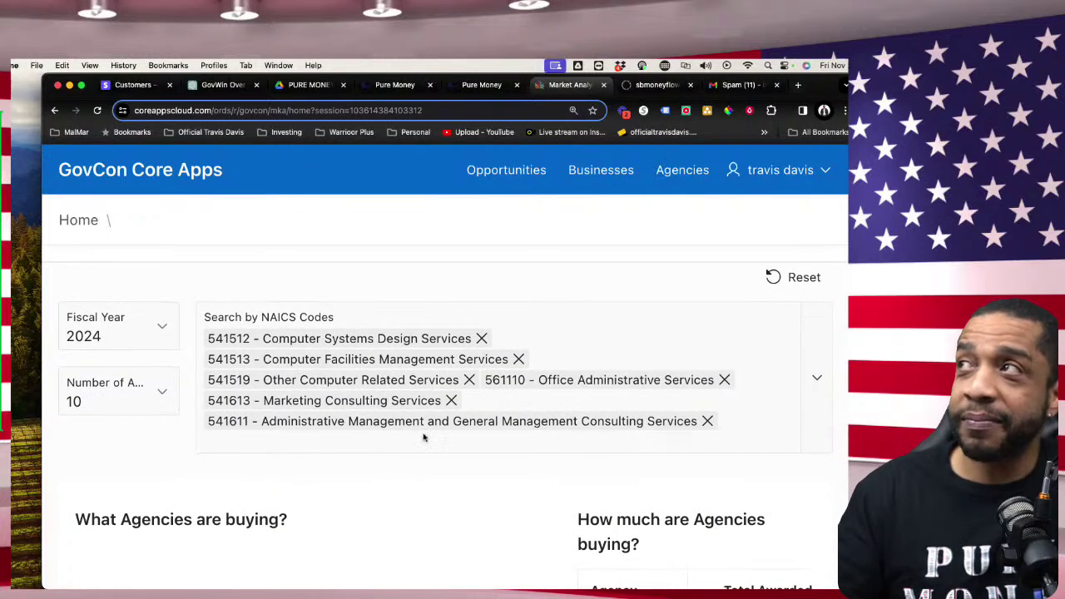
# Step: Open the Opportunities page in GovCon Core Apps and review the listed SAM opportunities and type filters
pyautogui.click(515, 173)
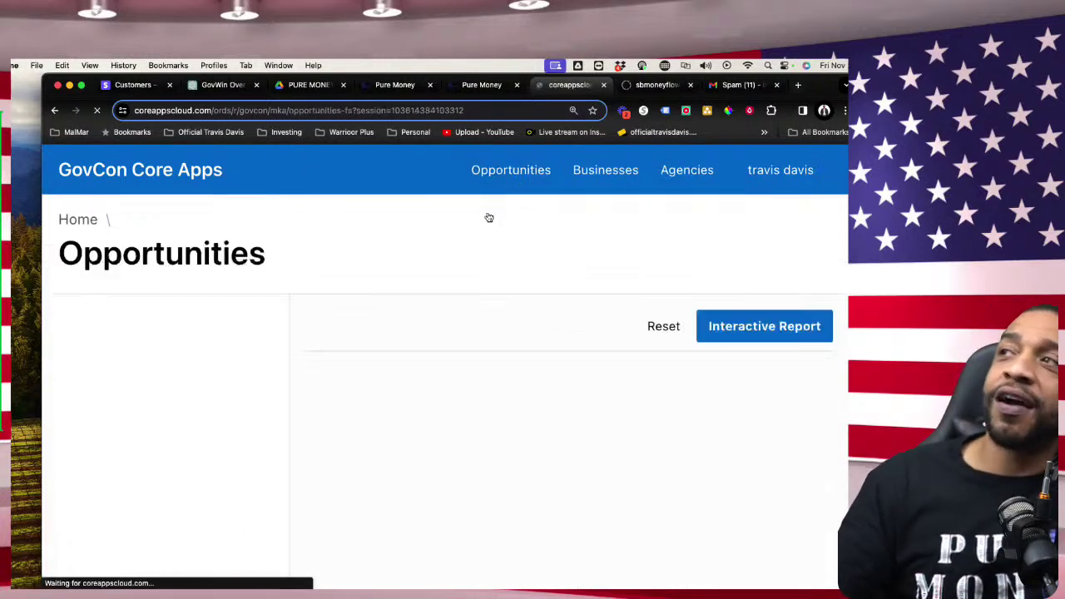
pyautogui.scroll(-2, 342, 428)
pyautogui.scroll(-10, 342, 428)
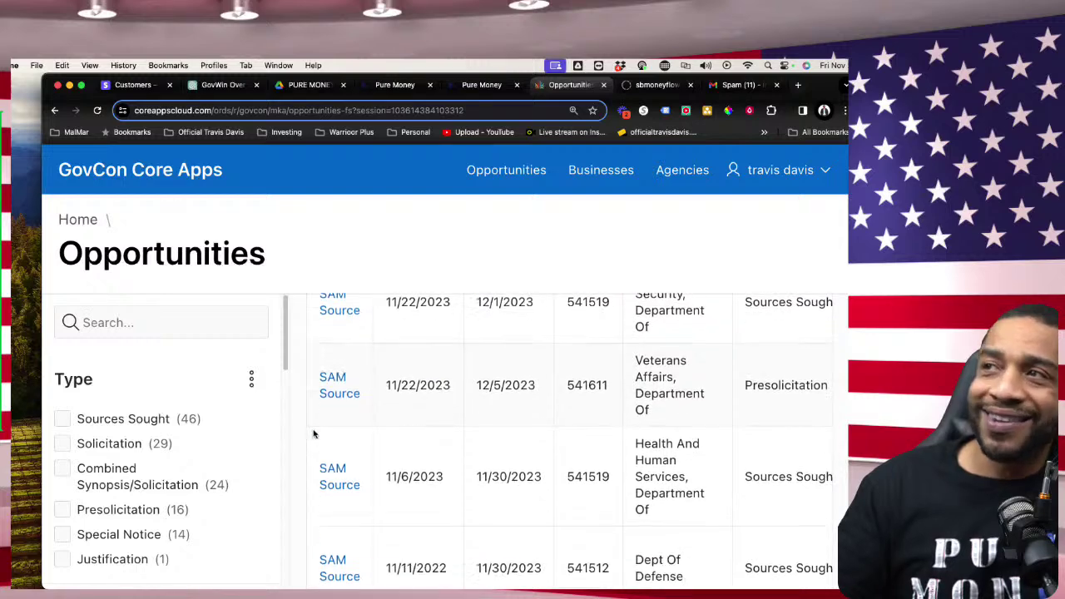
pyautogui.scroll(10, 582, 424)
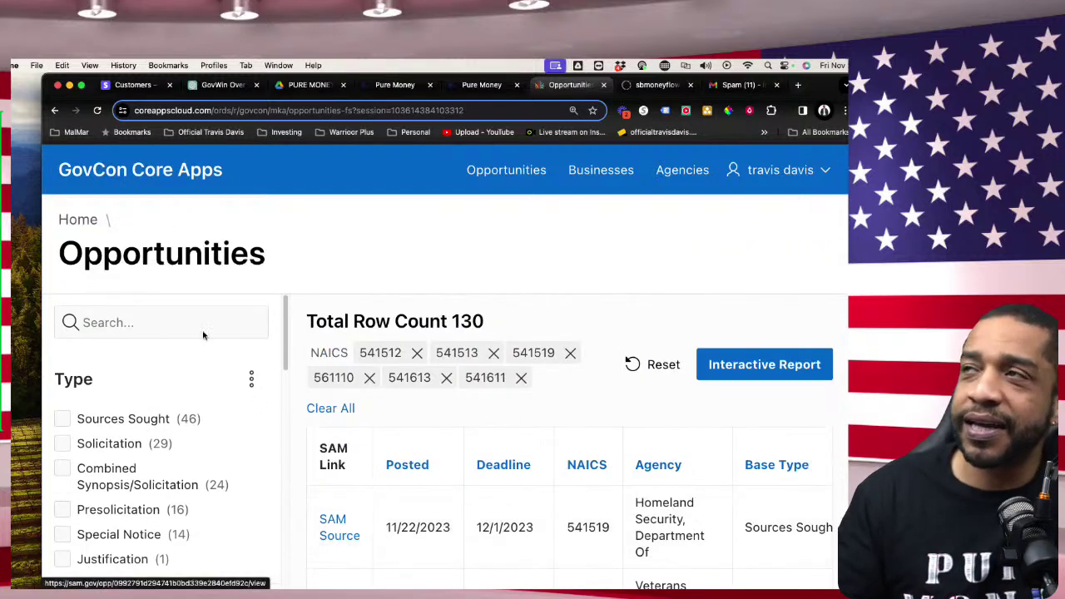
# Step: Return to the market analysis home page and examine the agency buying chart and the awarded totals per agency
pyautogui.click(83, 220)
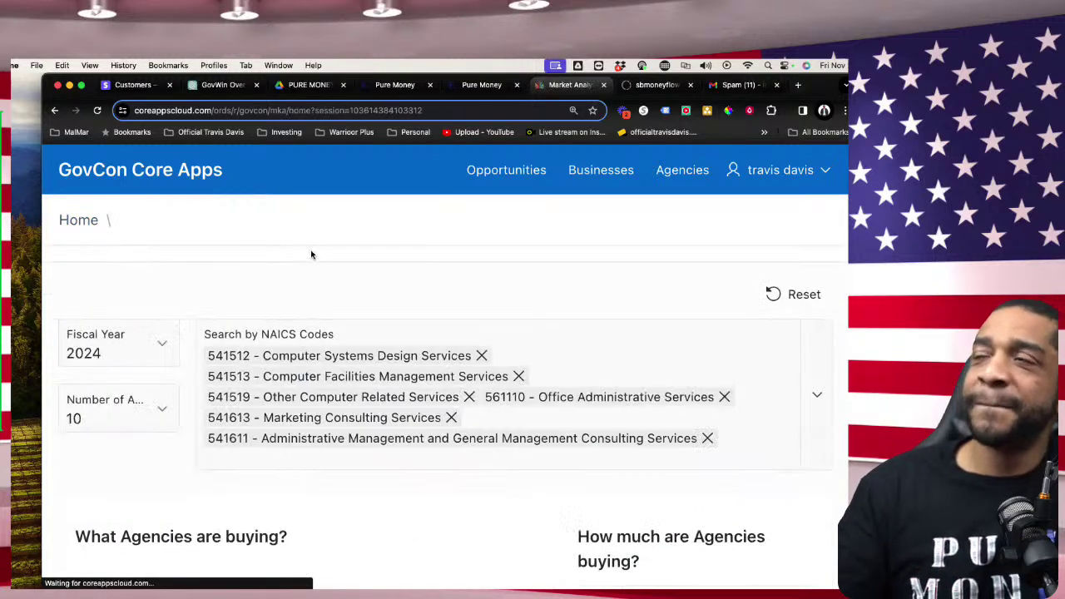
pyautogui.scroll(-5, 371, 299)
pyautogui.scroll(3, 379, 307)
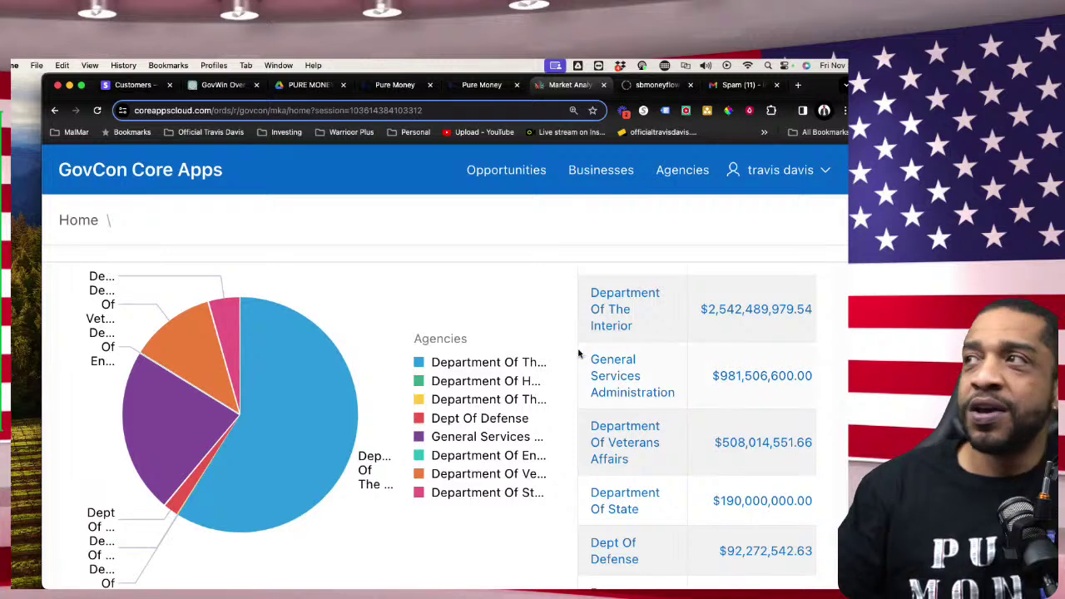
pyautogui.scroll(2, 551, 364)
pyautogui.scroll(-4, 551, 366)
pyautogui.scroll(-1, 551, 369)
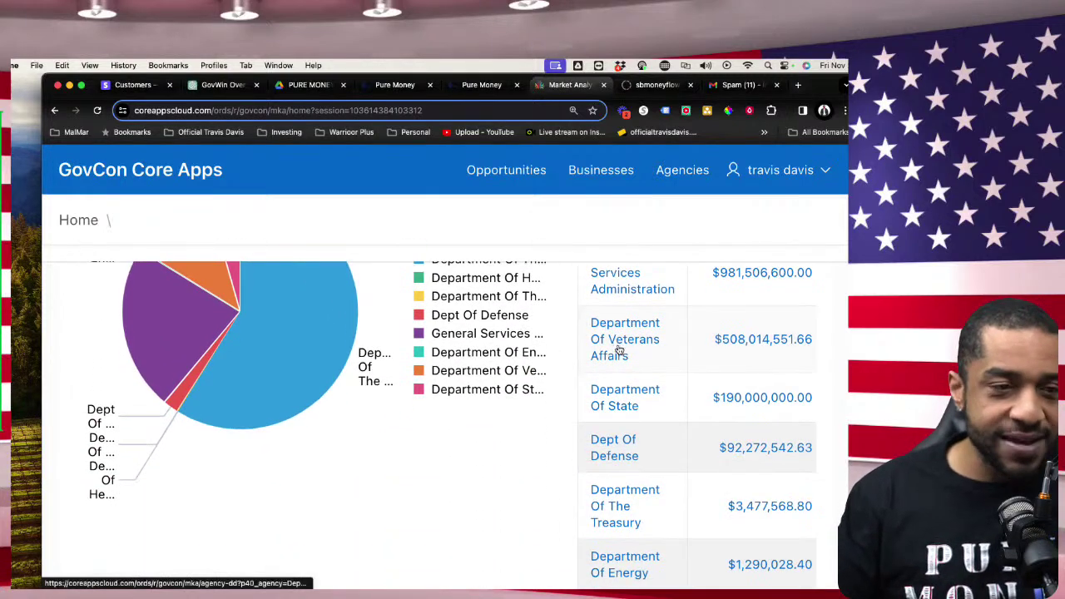
# Step: Open the deep dive for the Department of Veterans Affairs and examine its NAICS breakdown by contracting office
pyautogui.click(618, 350)
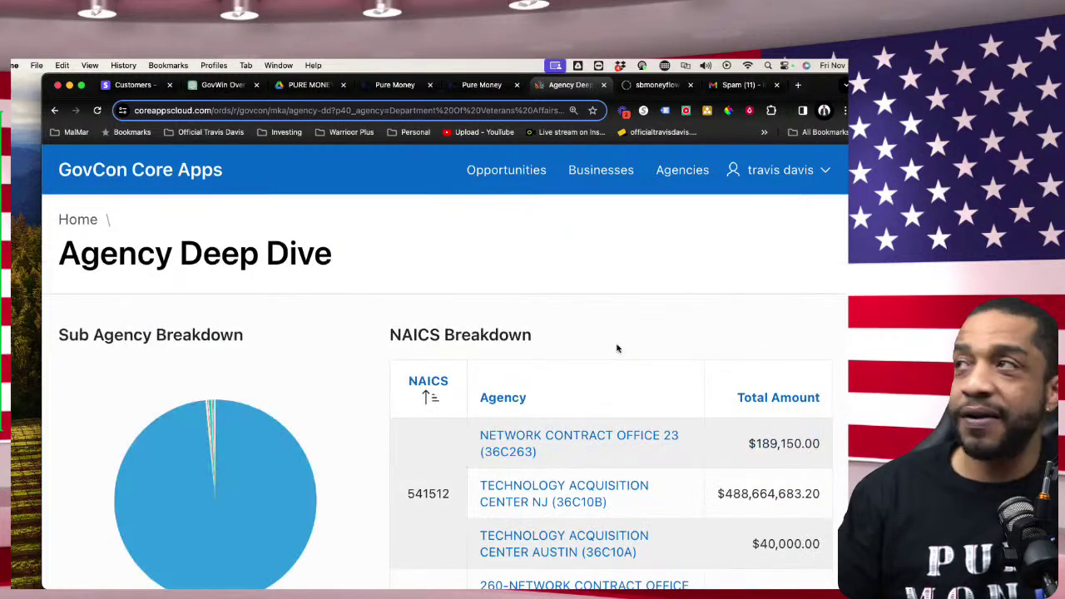
pyautogui.scroll(-2, 614, 345)
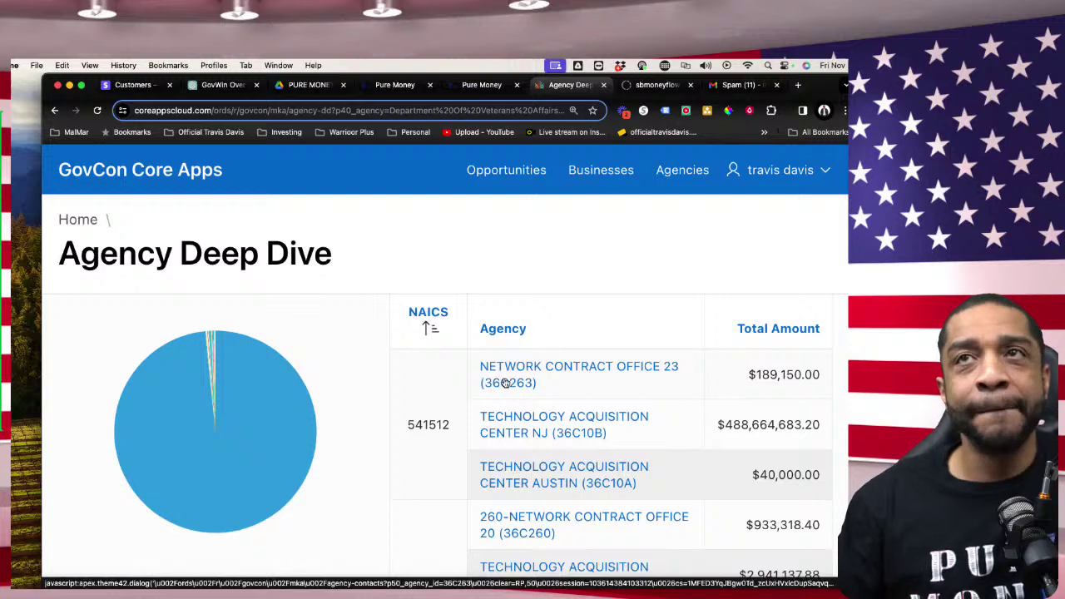
pyautogui.scroll(-1, 506, 398)
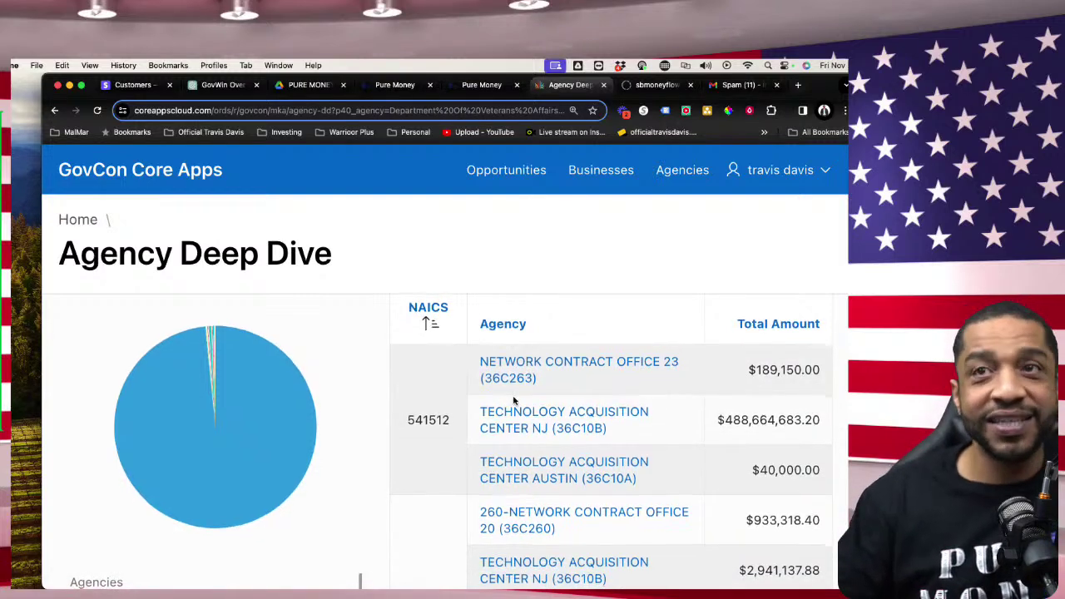
pyautogui.scroll(-1, 516, 403)
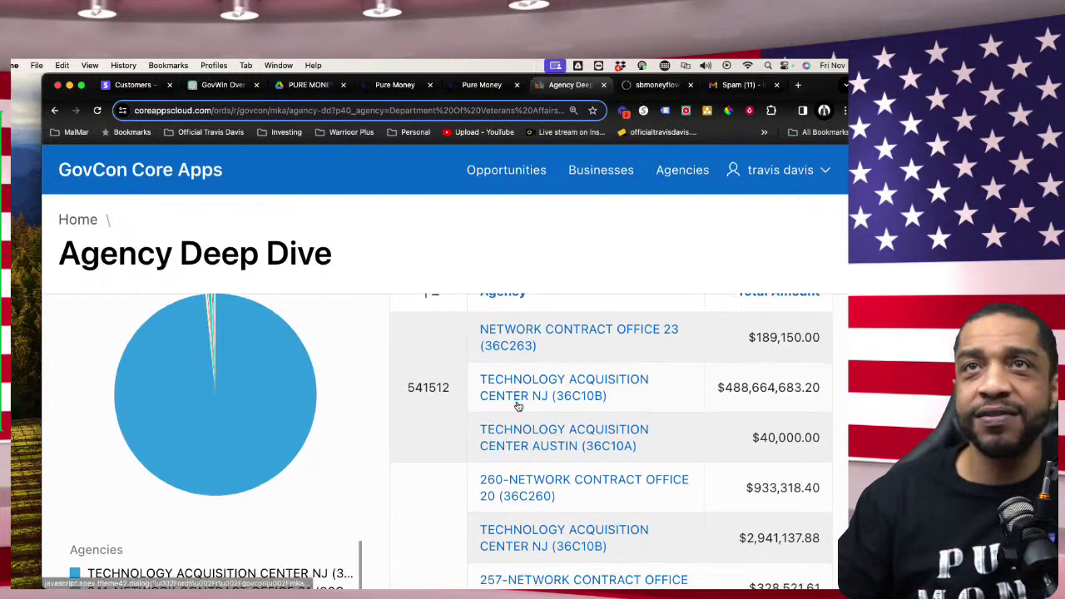
pyautogui.scroll(-1, 521, 408)
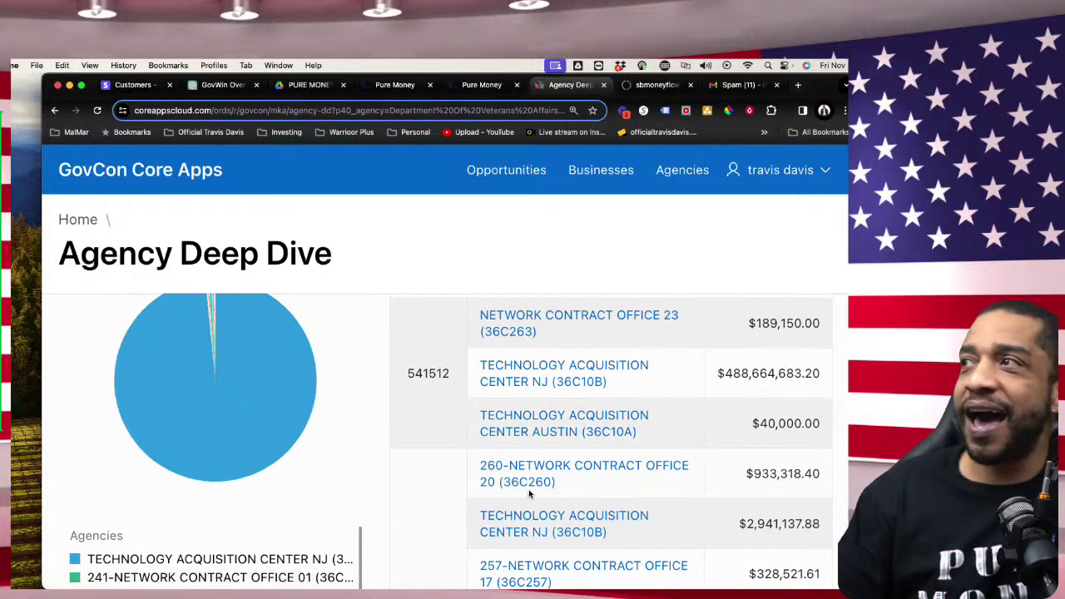
pyautogui.scroll(-1, 533, 516)
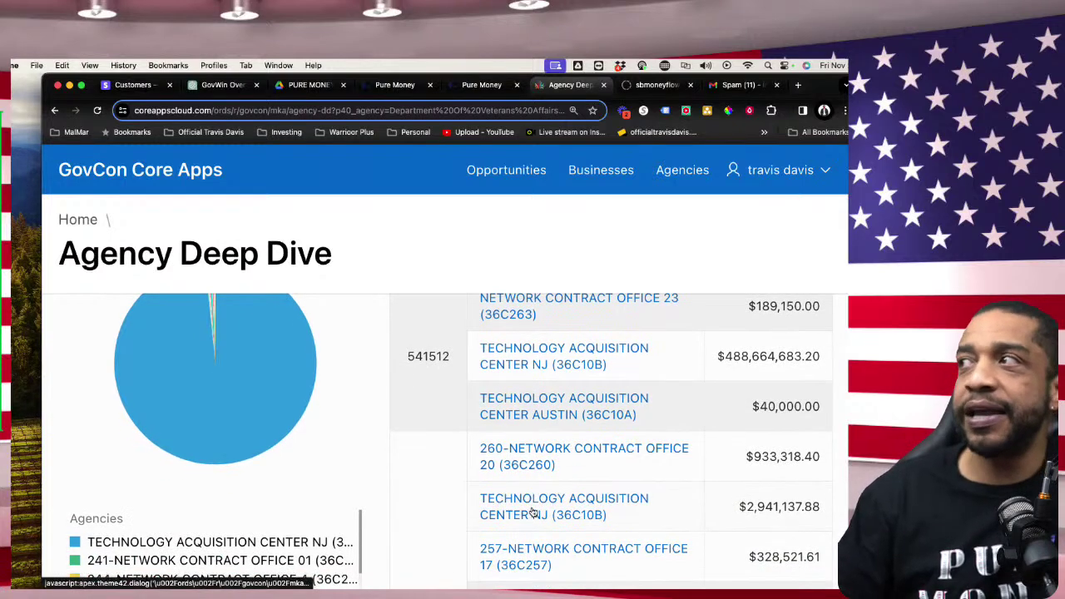
# Step: Review the agency contacts for TECHNOLOGY ACQUISITION CENTER NJ (36C10B), close them, and return to the market analysis home page
pyautogui.click(529, 506)
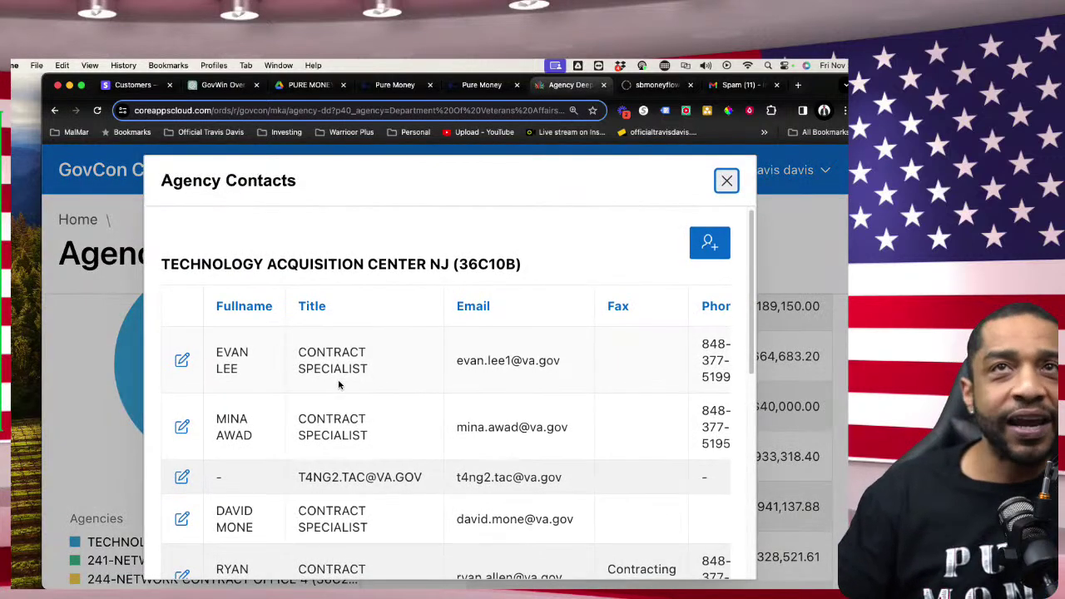
pyautogui.scroll(-1, 339, 384)
pyautogui.scroll(-1, 339, 385)
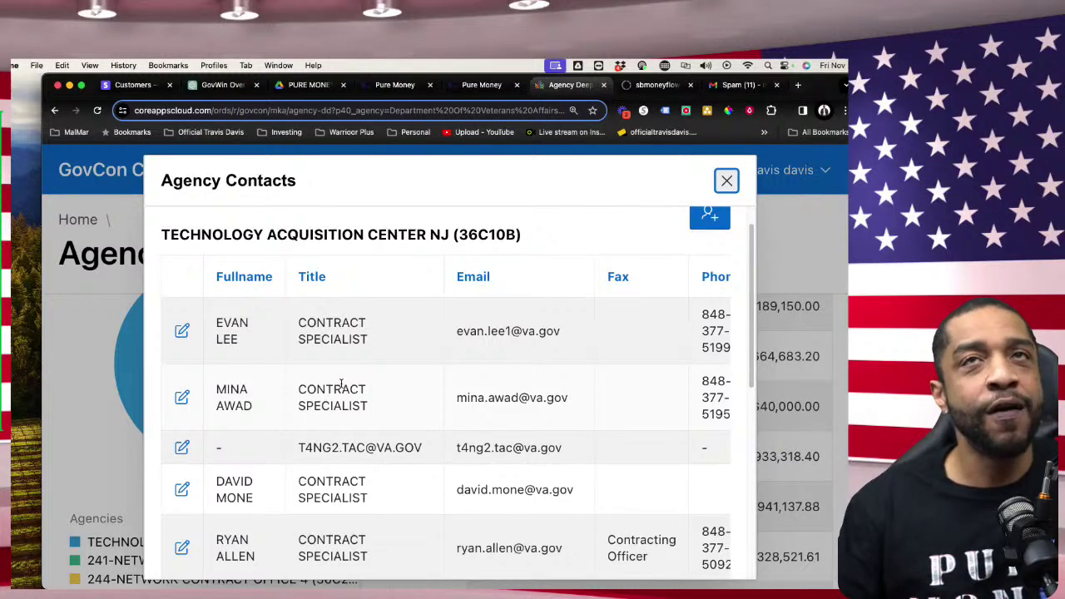
pyautogui.scroll(-5, 340, 384)
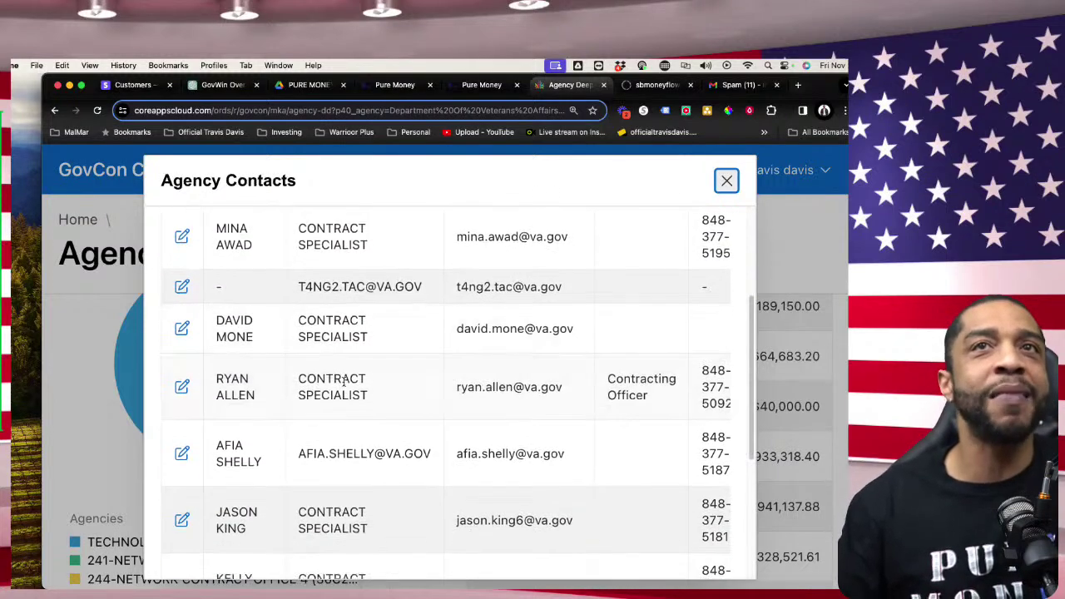
pyautogui.scroll(-8, 344, 384)
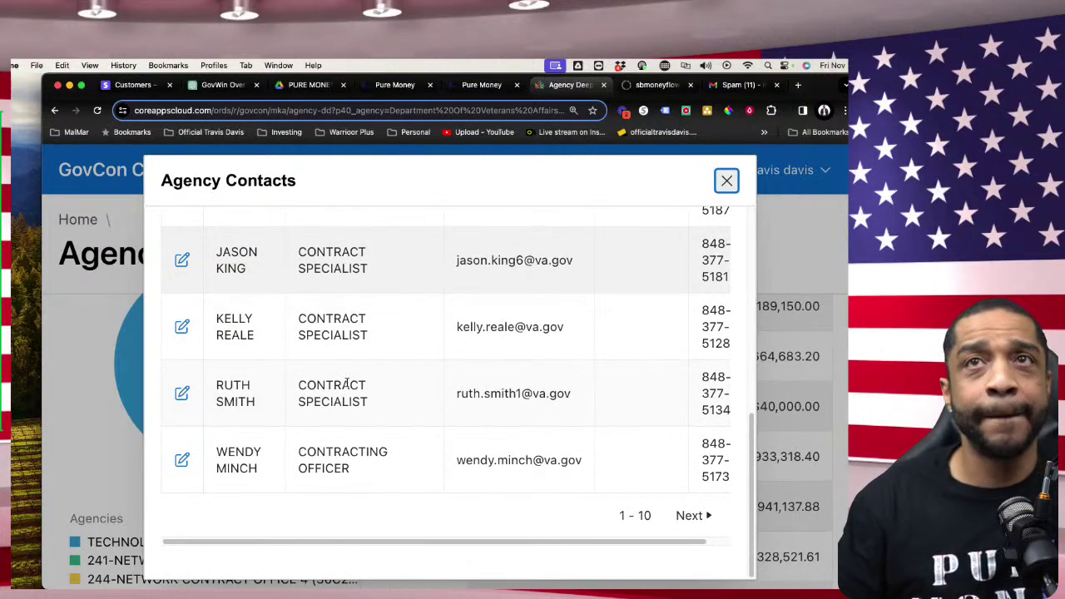
pyautogui.scroll(8, 424, 378)
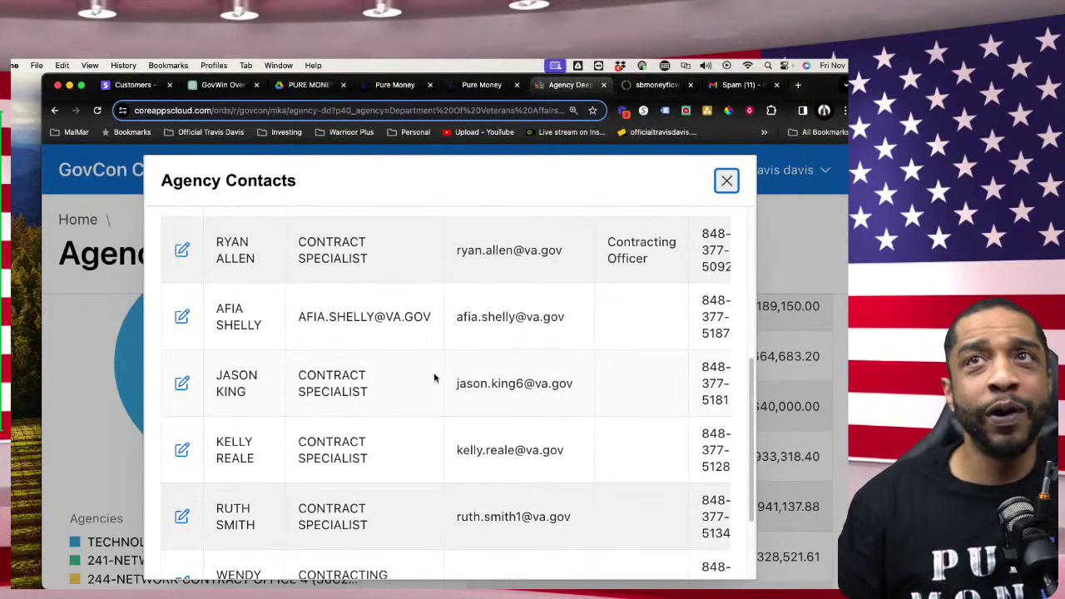
pyautogui.scroll(5, 432, 380)
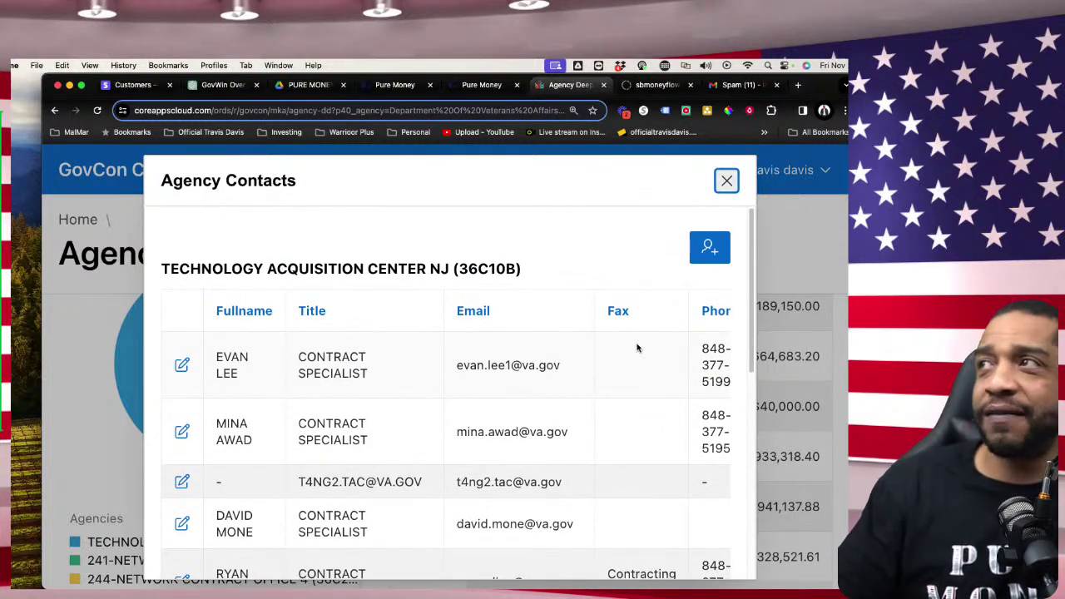
pyautogui.click(727, 184)
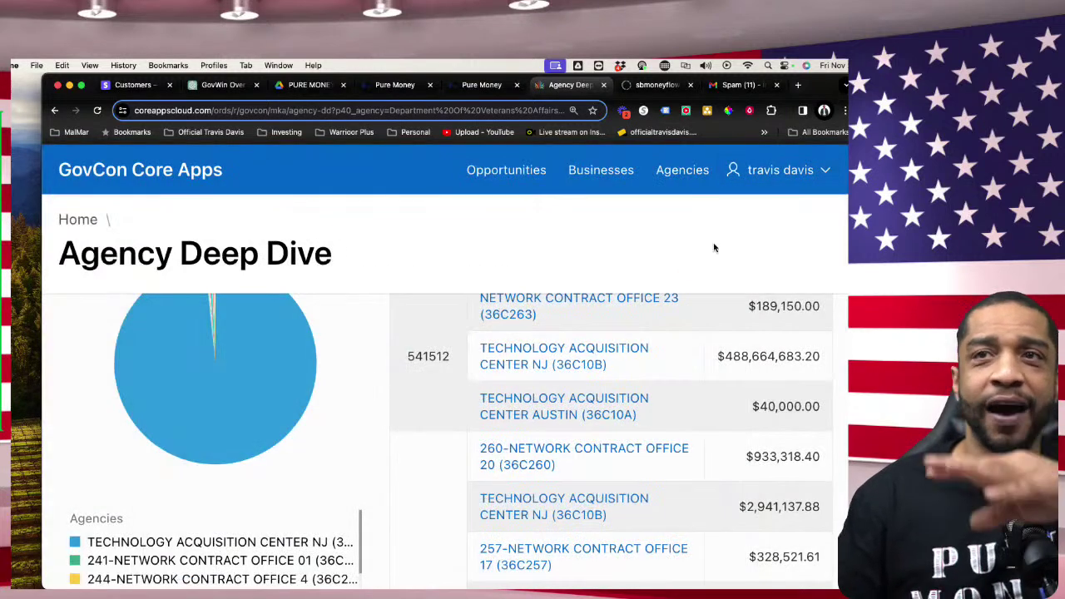
pyautogui.moveTo(278, 392)
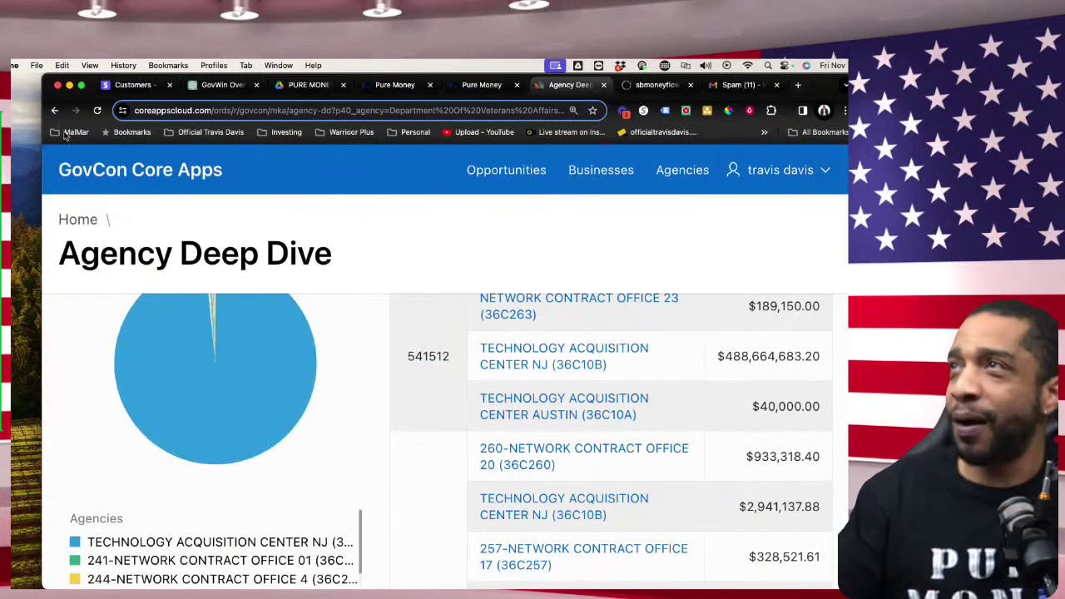
pyautogui.click(54, 110)
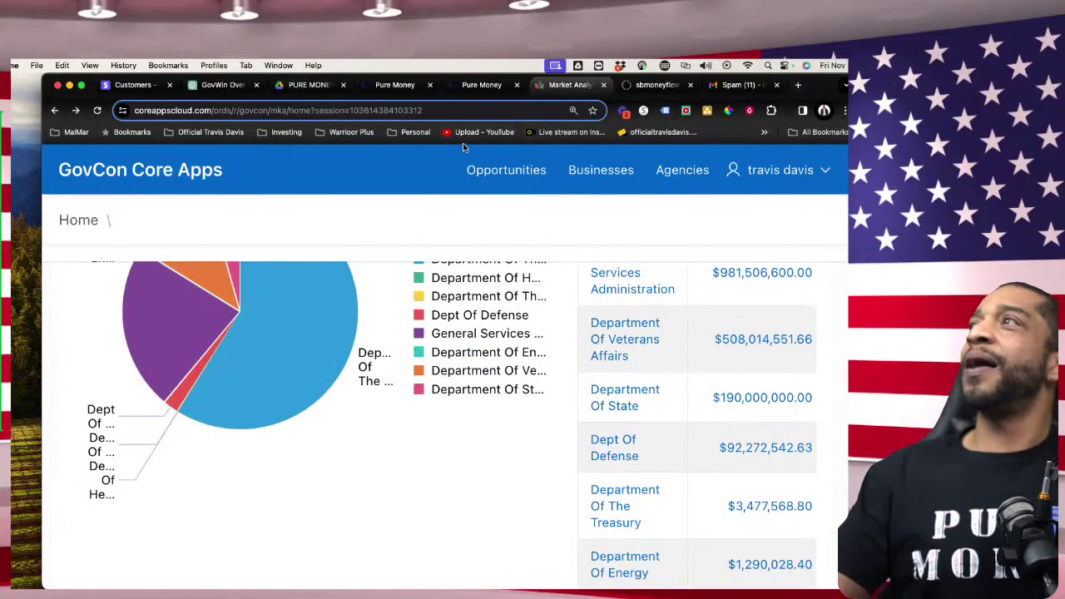
# Step: Switch back to the Pure Money funnels list and open the Contracts folder
pyautogui.click(489, 87)
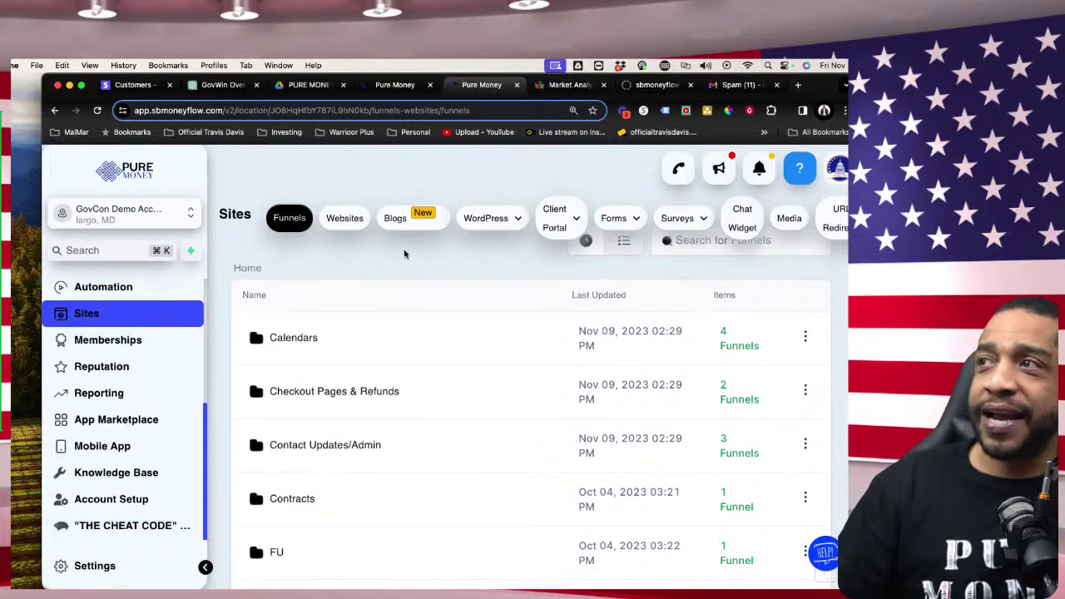
pyautogui.scroll(-2, 321, 430)
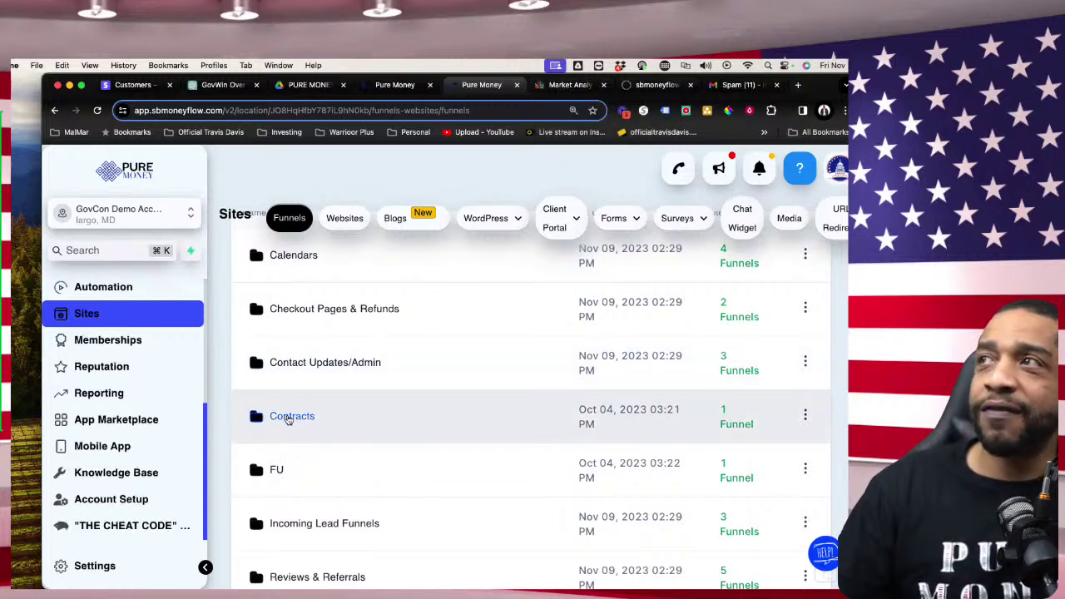
pyautogui.scroll(-1, 294, 397)
pyautogui.scroll(-1, 294, 397)
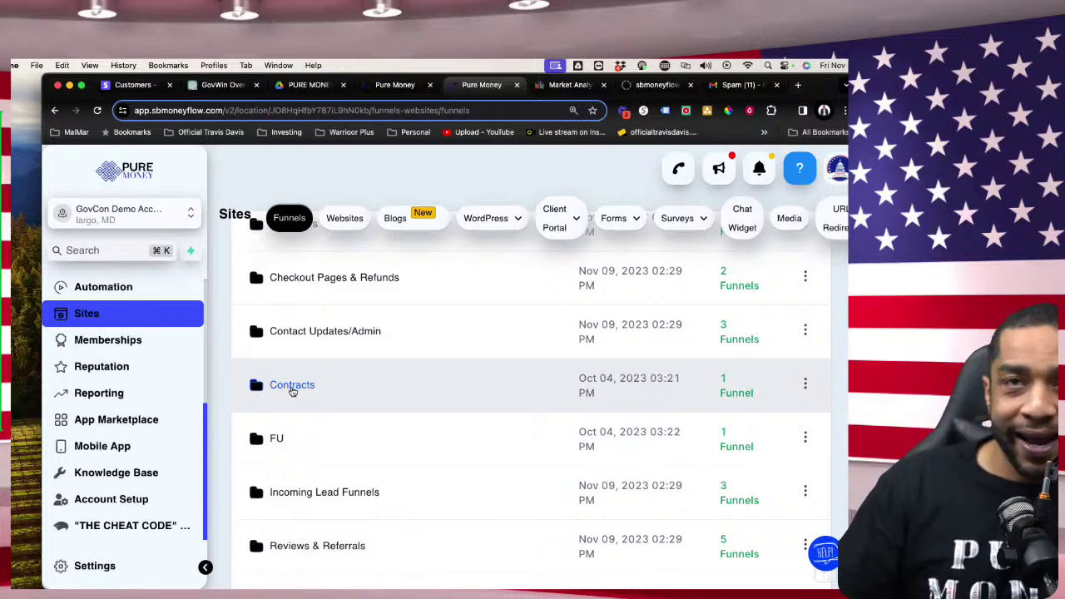
pyautogui.rightClick(292, 386)
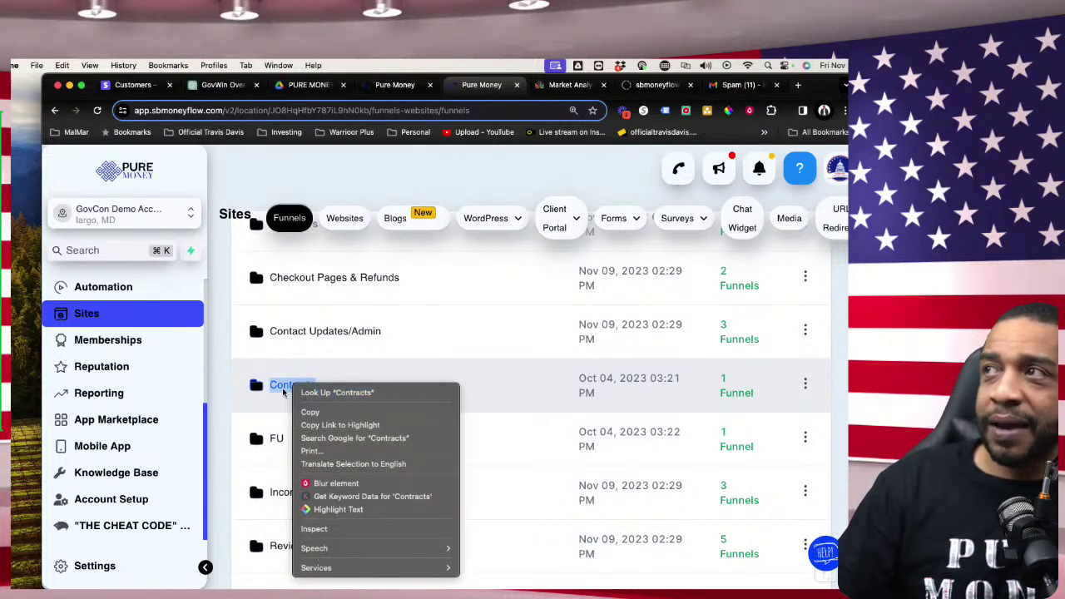
pyautogui.press('Escape')
pyautogui.scroll(3, 104, 320)
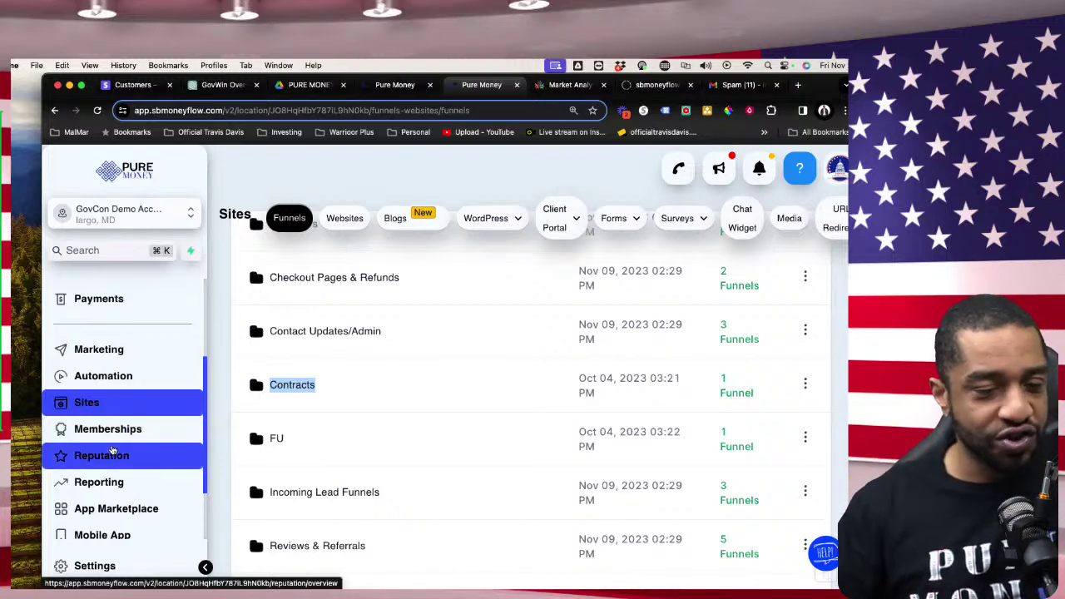
pyautogui.click(305, 386)
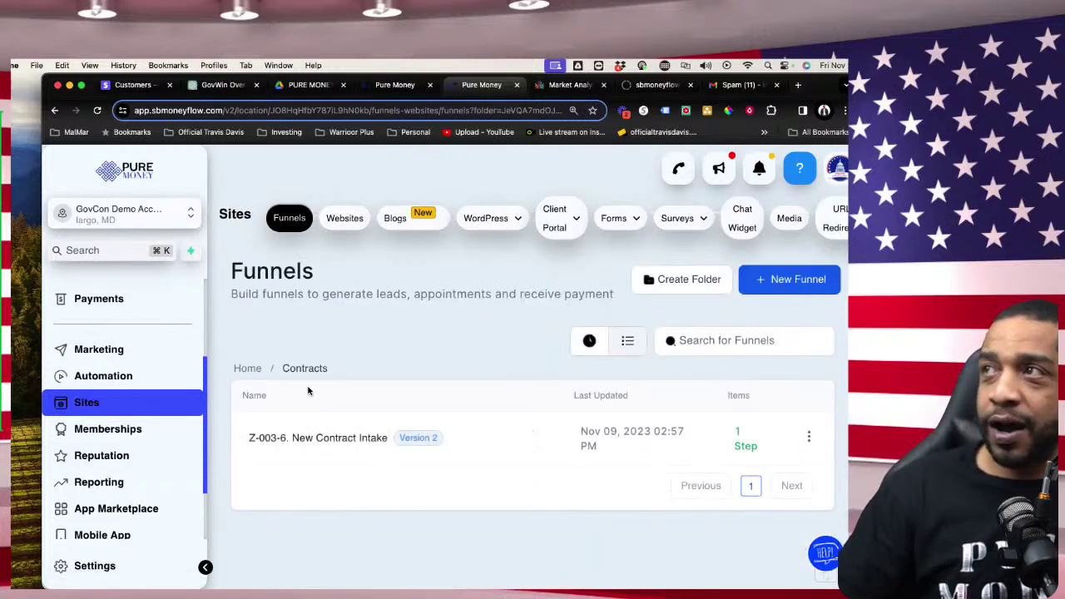
# Step: Open the Z-003-6. New Contract Intake funnel and examine the domain and path of its page URL
pyautogui.click(345, 441)
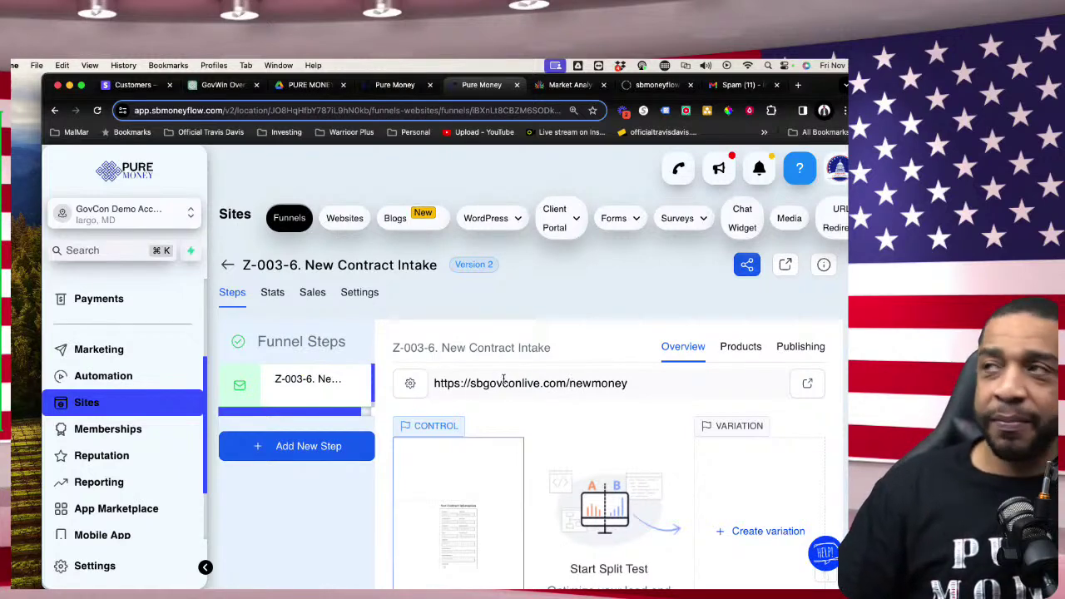
pyautogui.moveTo(470, 385); pyautogui.dragTo(531, 381)
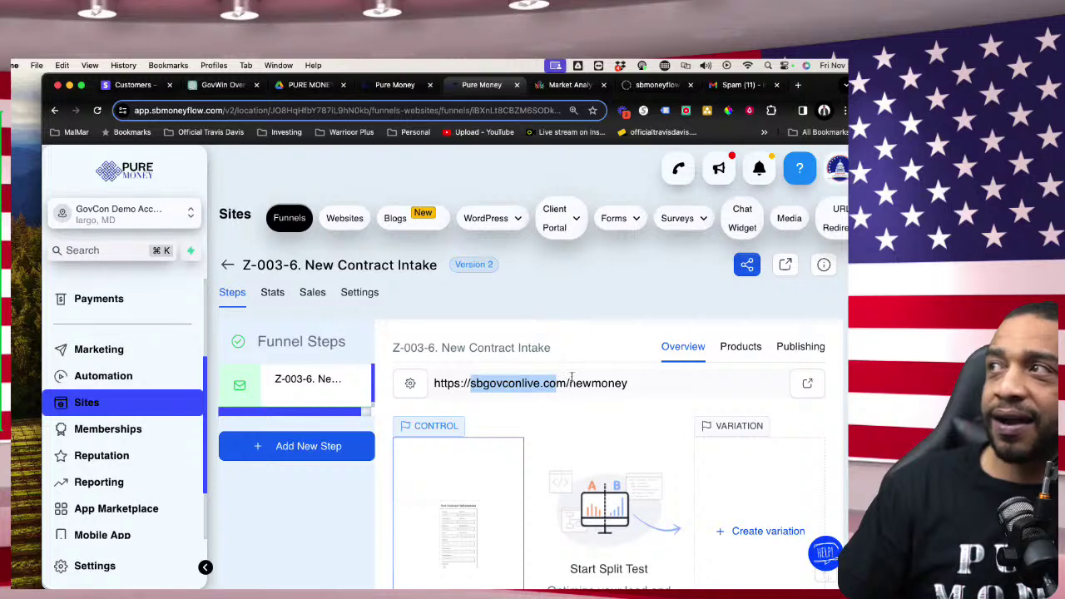
pyautogui.click(570, 377)
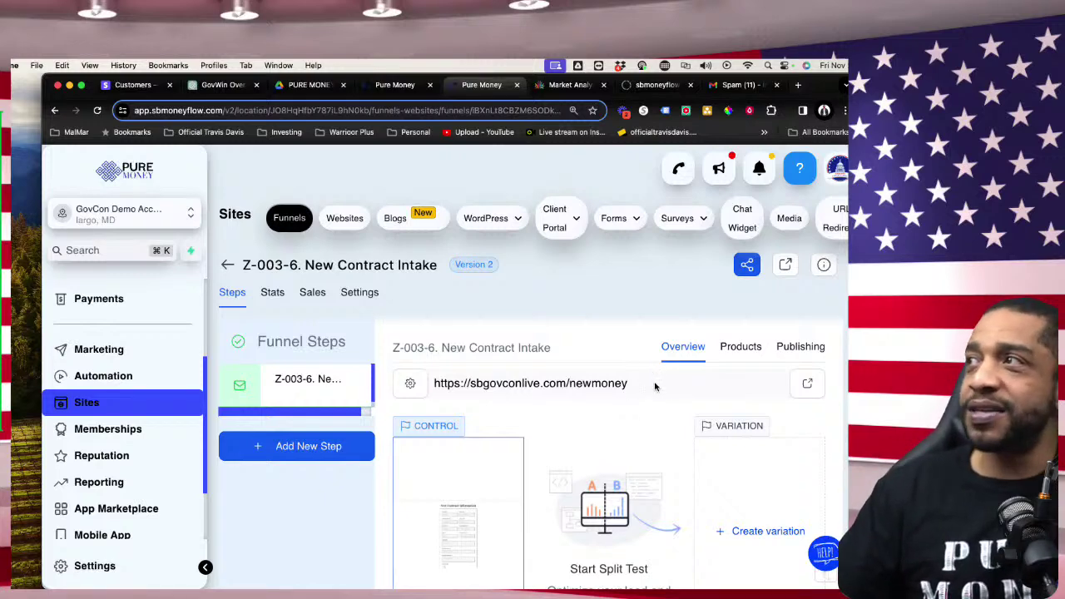
pyautogui.moveTo(629, 384); pyautogui.dragTo(572, 387)
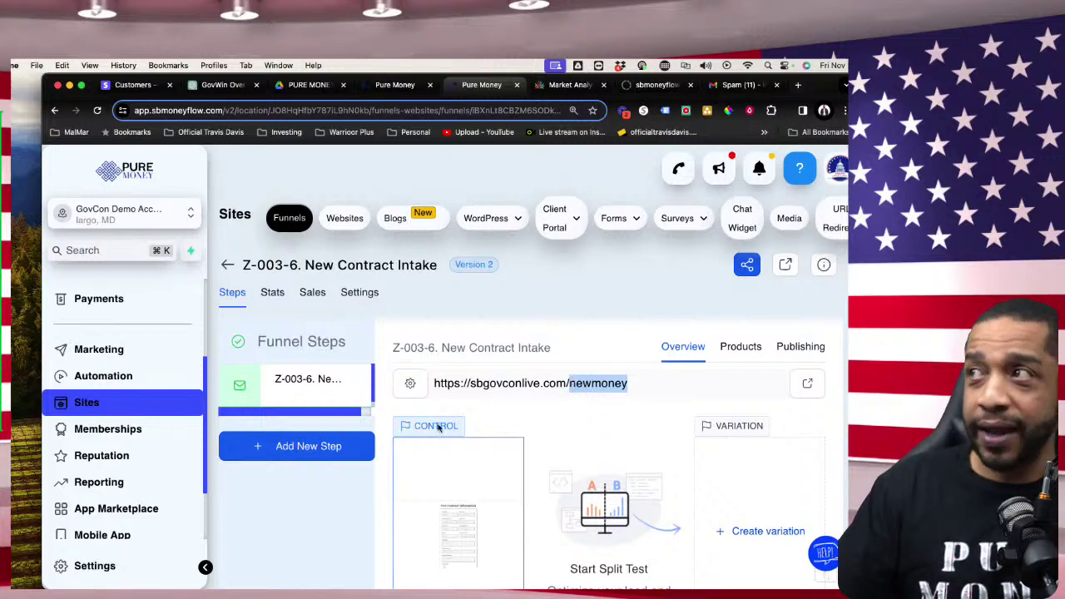
# Step: Open the live page of the funnel's control version in a new tab, return, and open that version in the page builder
pyautogui.scroll(-5, 466, 449)
pyautogui.click(411, 493)
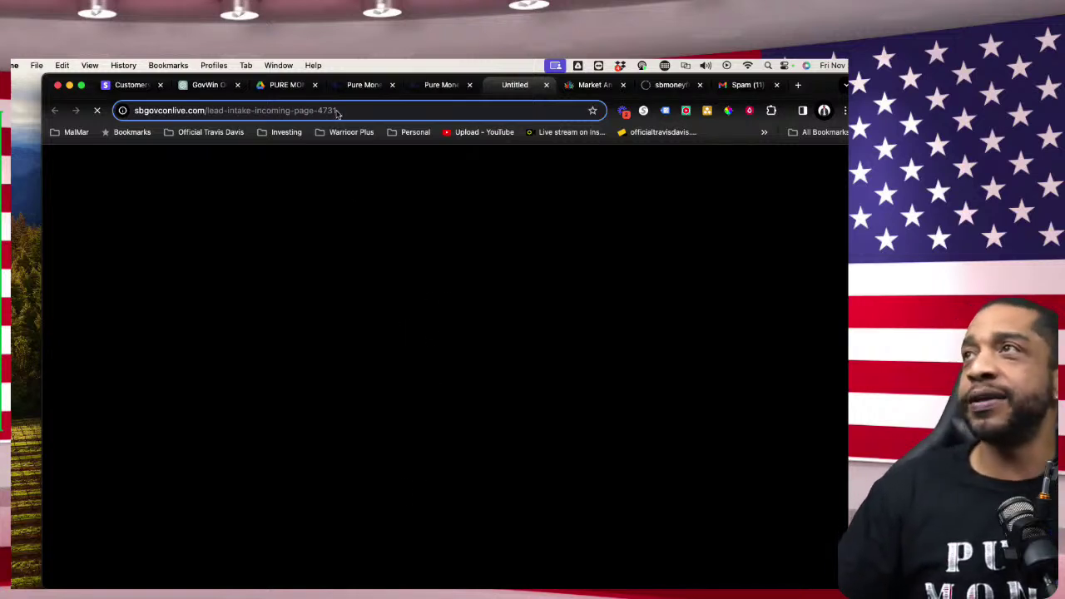
pyautogui.click(439, 87)
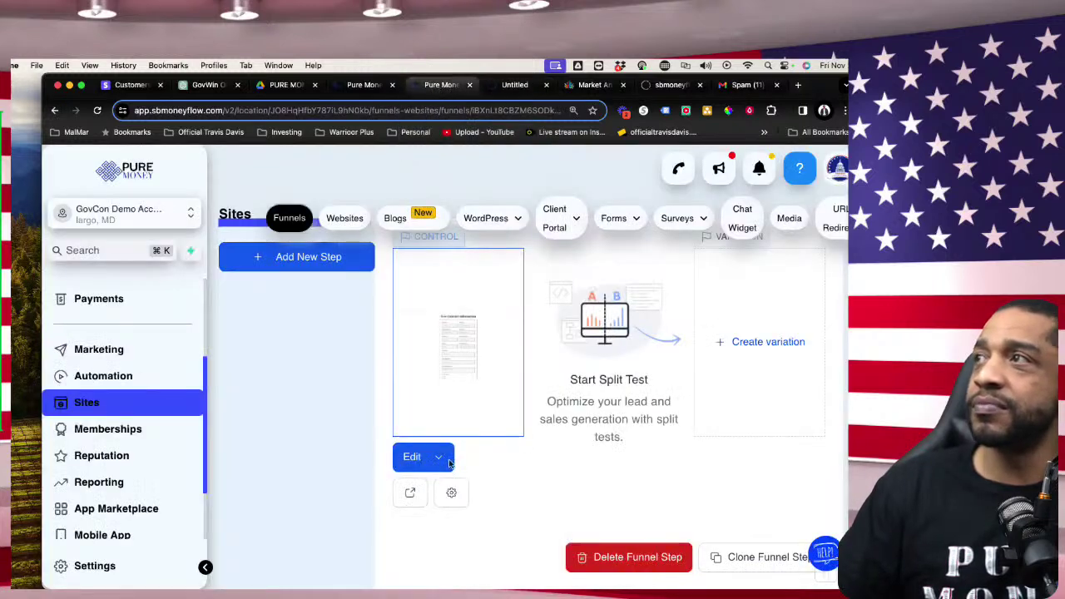
pyautogui.click(422, 455)
pyautogui.click(412, 399)
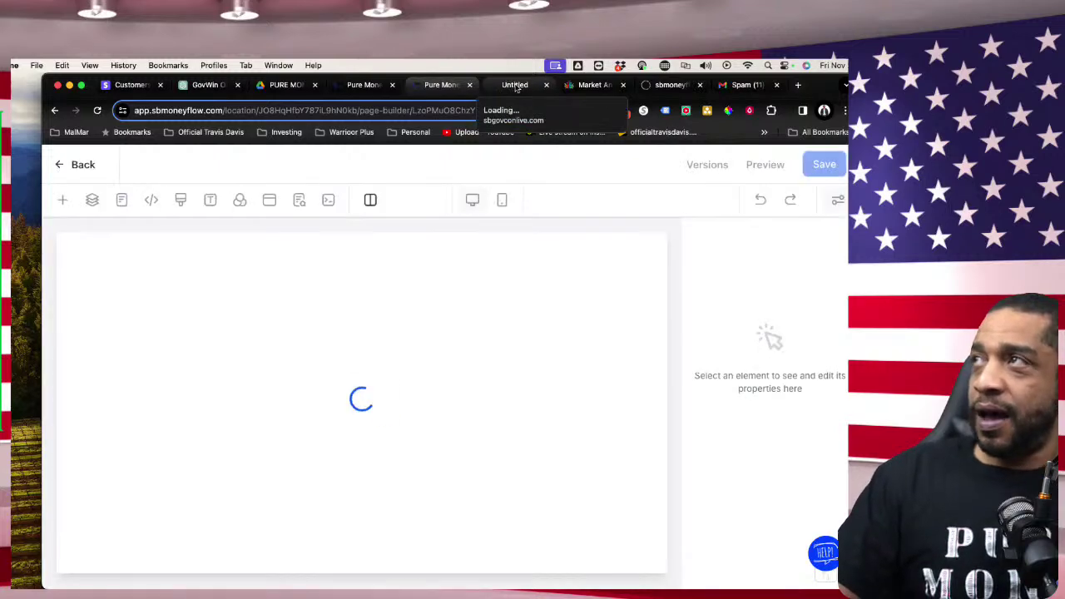
# Step: Preview the intake page and review the fields of the New Contract Information form
pyautogui.click(765, 165)
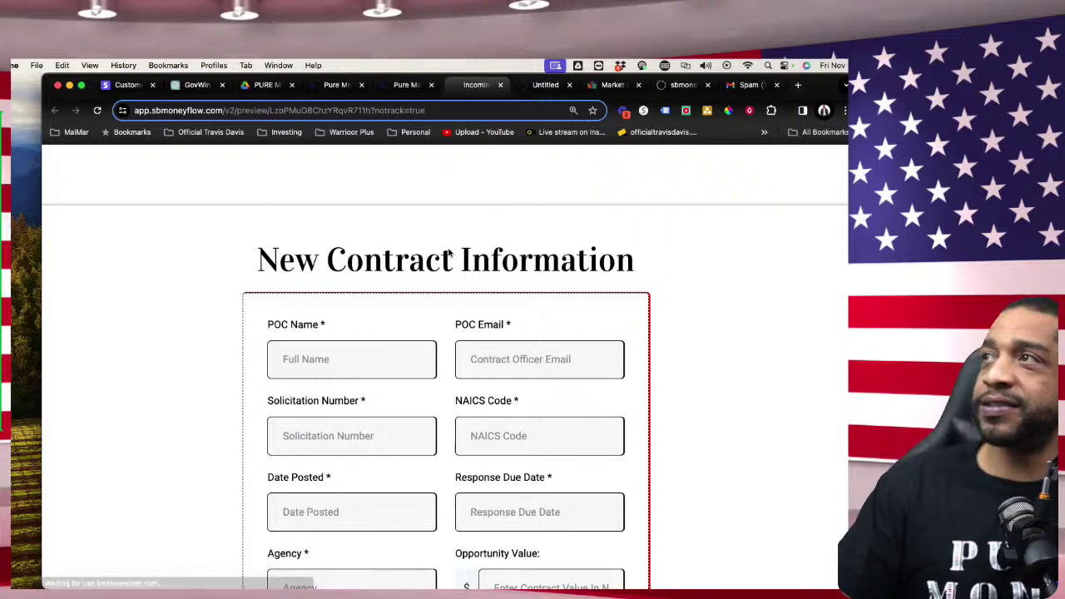
pyautogui.scroll(-2, 423, 284)
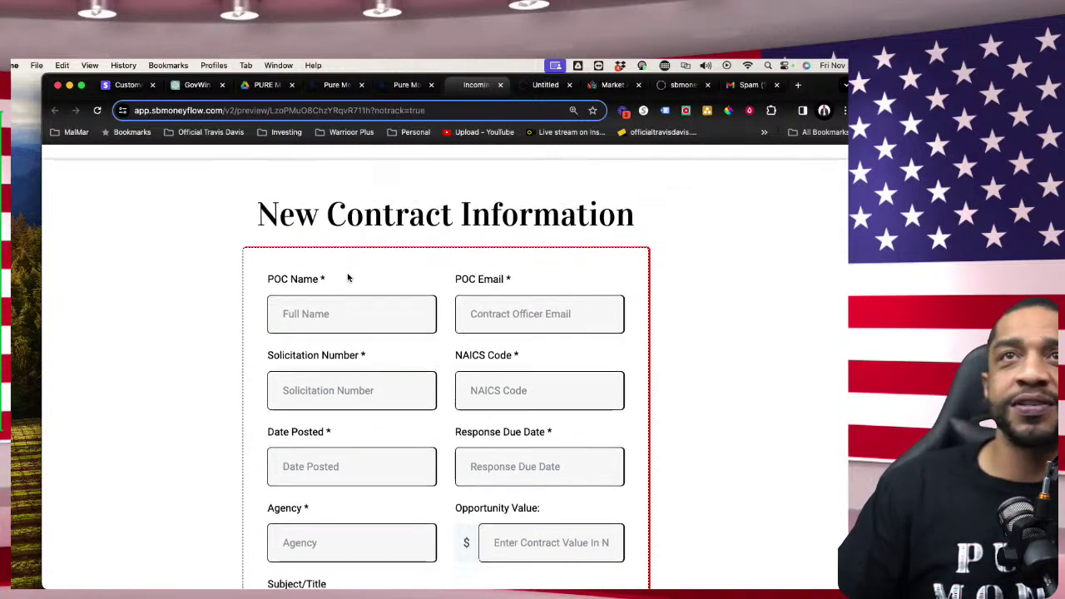
pyautogui.scroll(-8, 542, 326)
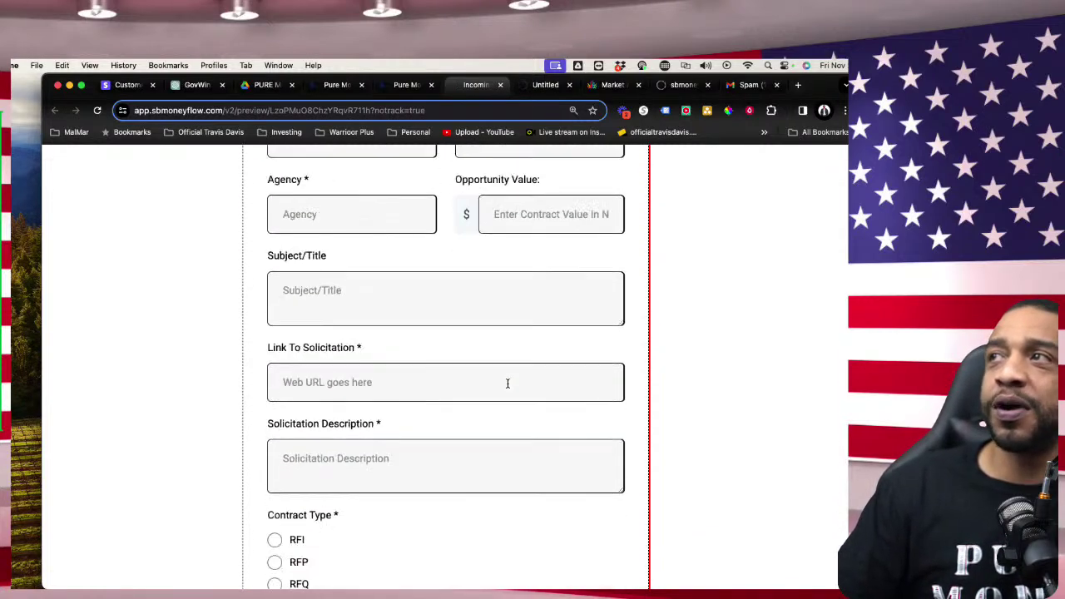
pyautogui.scroll(10, 510, 386)
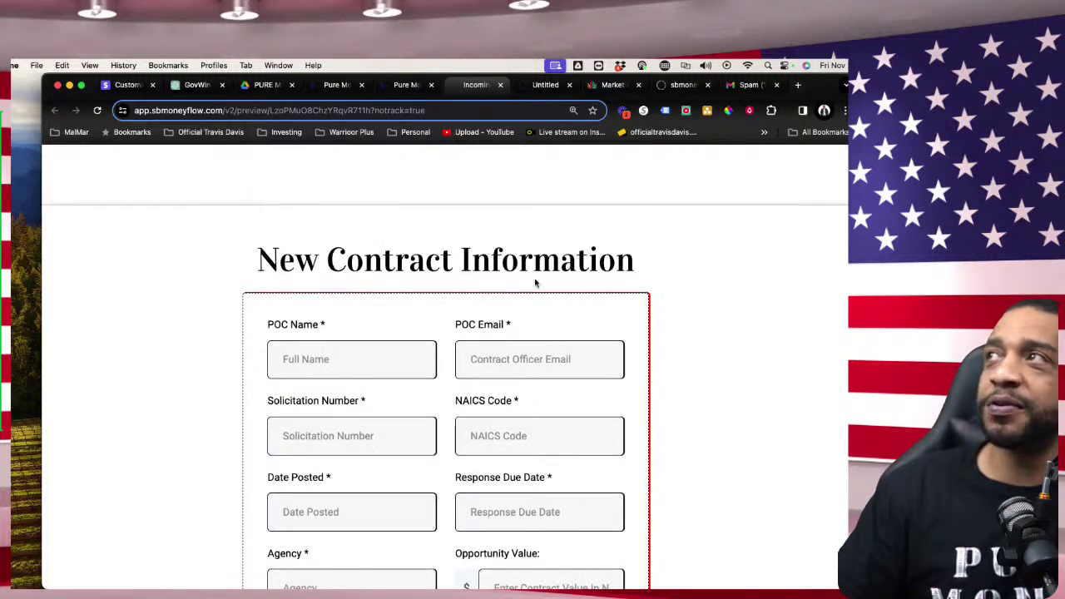
# Step: Fill in the POC's name and email, solicitation number 36C10A24R0002 and NAICS code 541519 from the saved suggestions
pyautogui.click(352, 360)
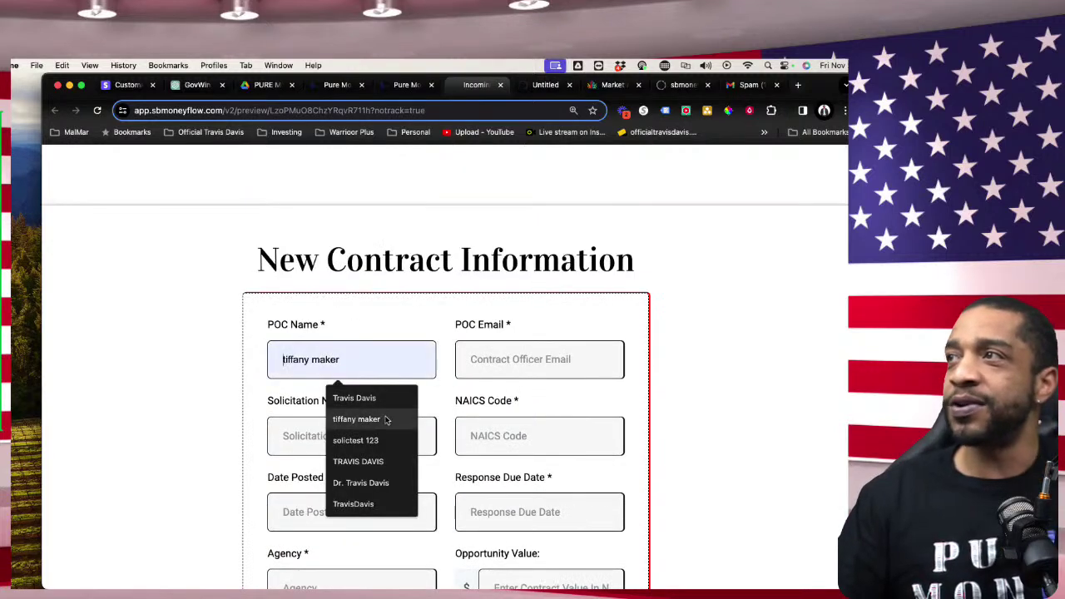
pyautogui.click(357, 419)
pyautogui.click(502, 372)
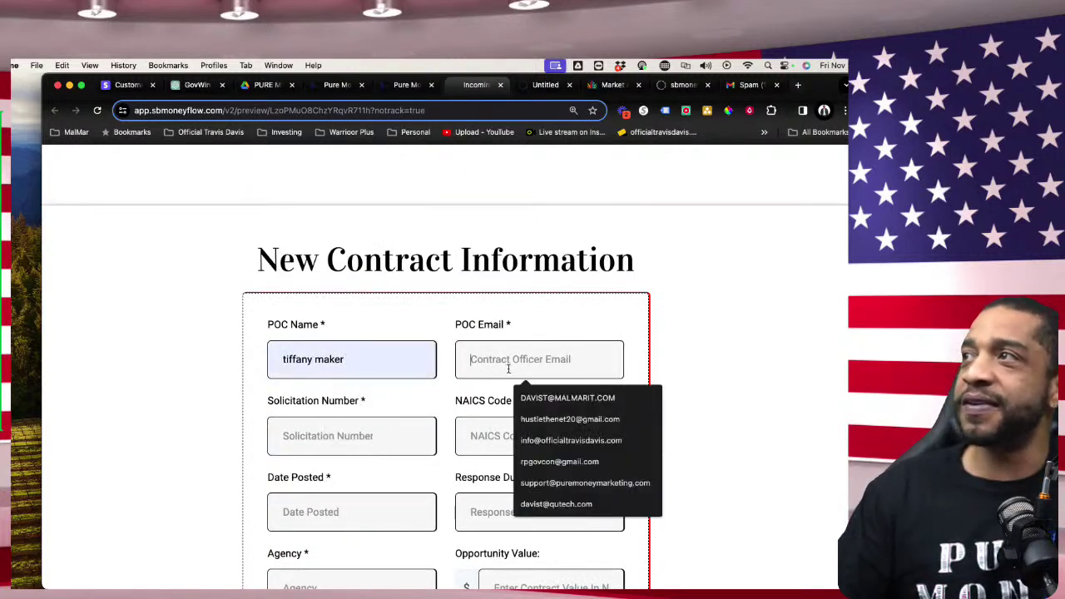
pyautogui.click(560, 462)
pyautogui.click(289, 428)
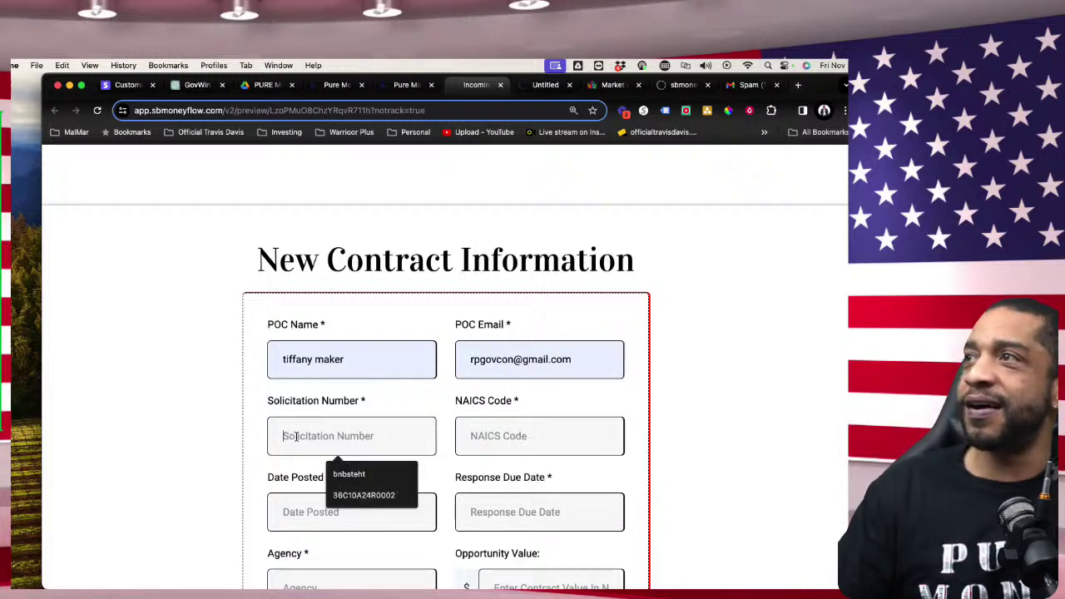
pyautogui.click(376, 493)
pyautogui.click(500, 454)
pyautogui.click(534, 473)
# Step: Set the posted date to 2023-11-01 and the response due date to 2023-11-18
pyautogui.click(383, 512)
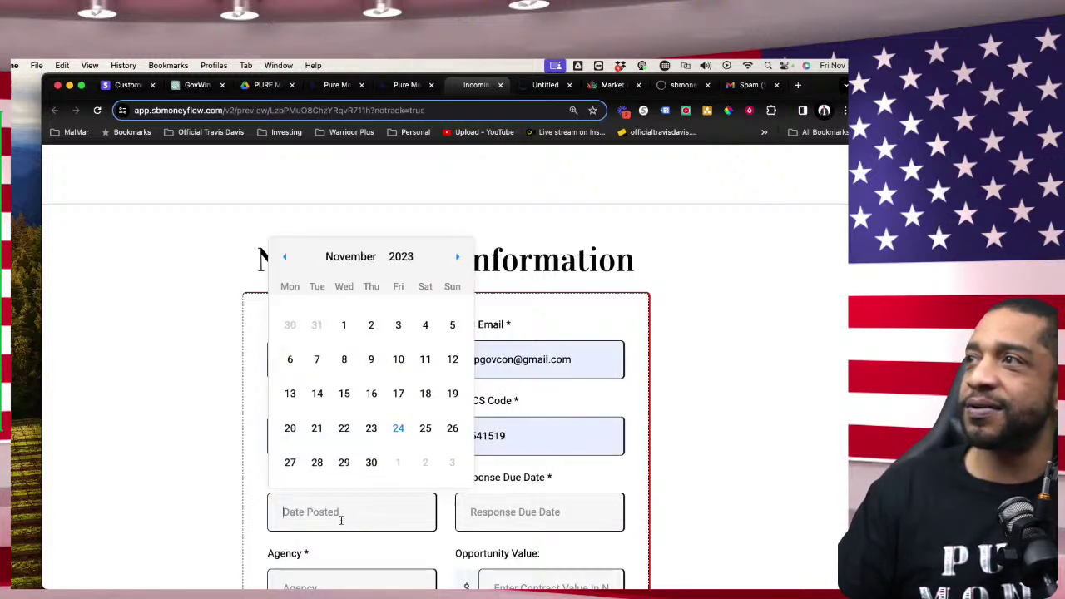
pyautogui.click(346, 329)
pyautogui.click(474, 511)
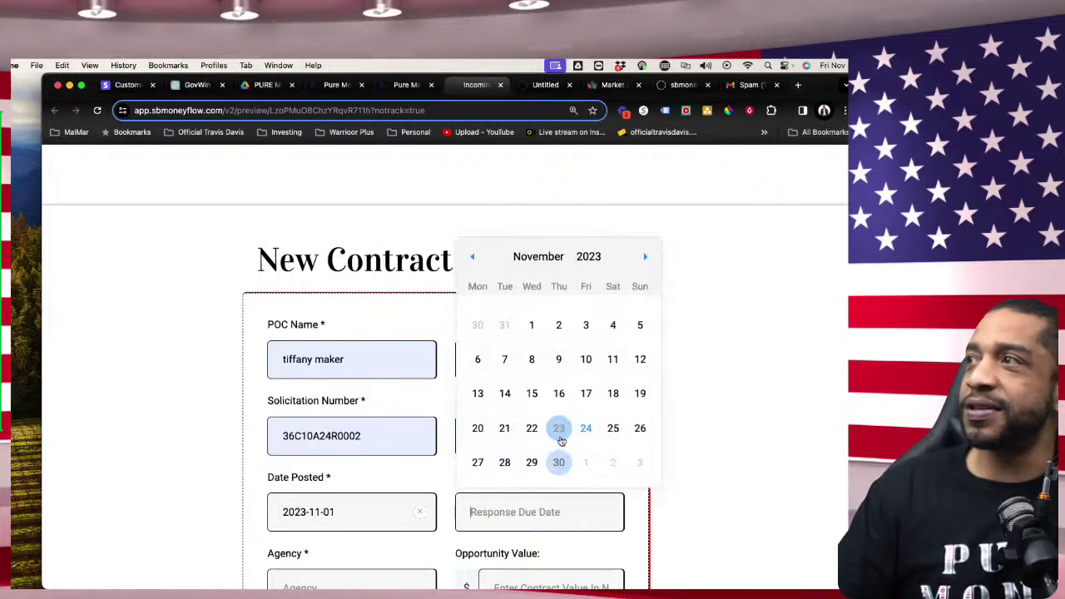
pyautogui.click(613, 393)
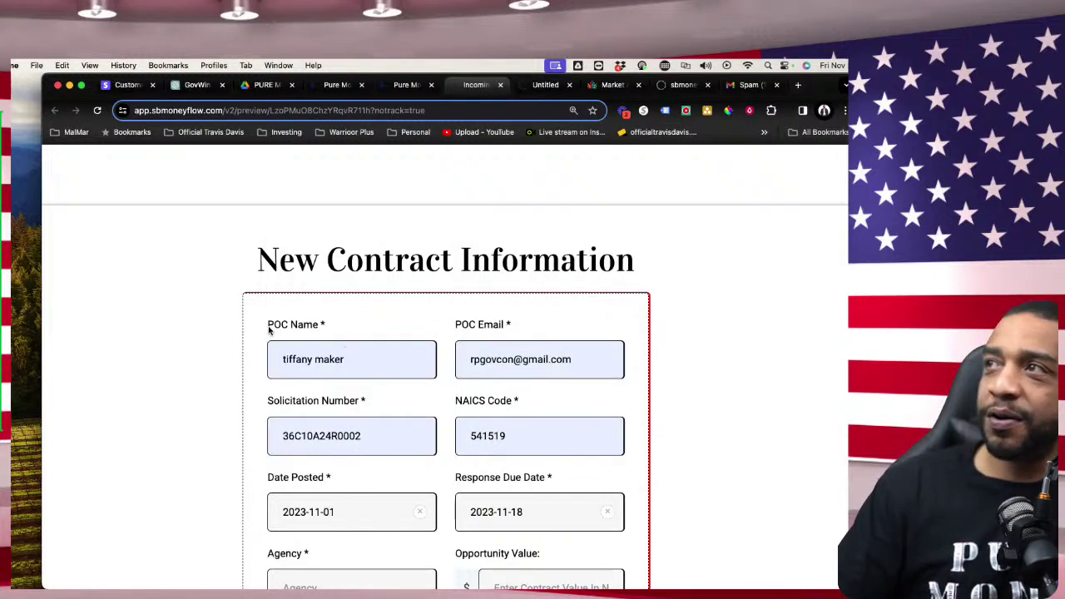
pyautogui.moveTo(263, 331); pyautogui.dragTo(605, 392)
# Step: Enter cms as the agency and 532442.00 as the opportunity value
pyautogui.scroll(-5, 612, 393)
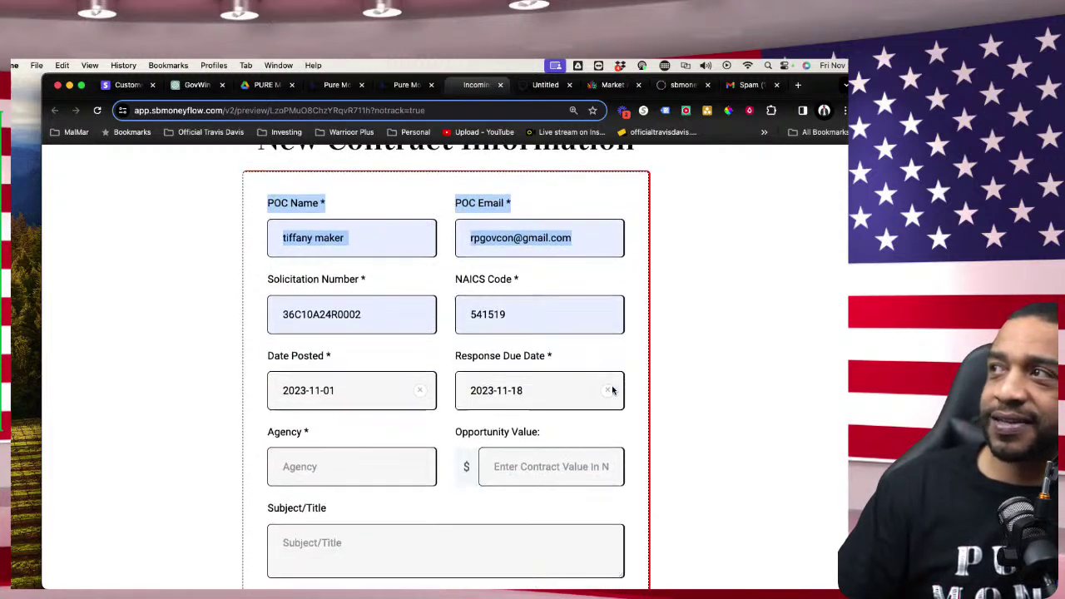
pyautogui.click(285, 382)
pyautogui.click(366, 418)
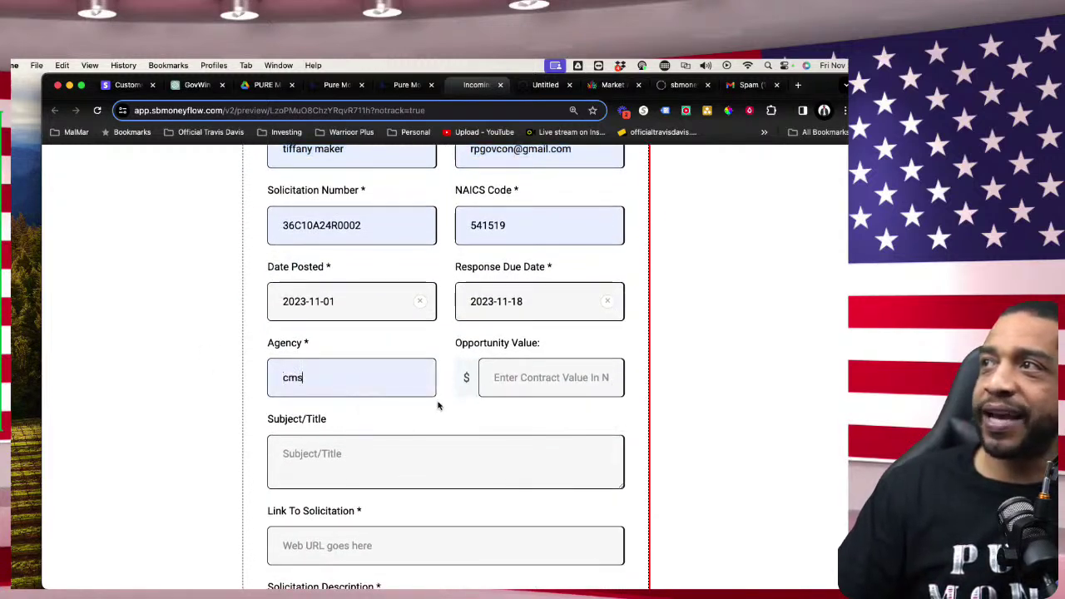
pyautogui.click(499, 378)
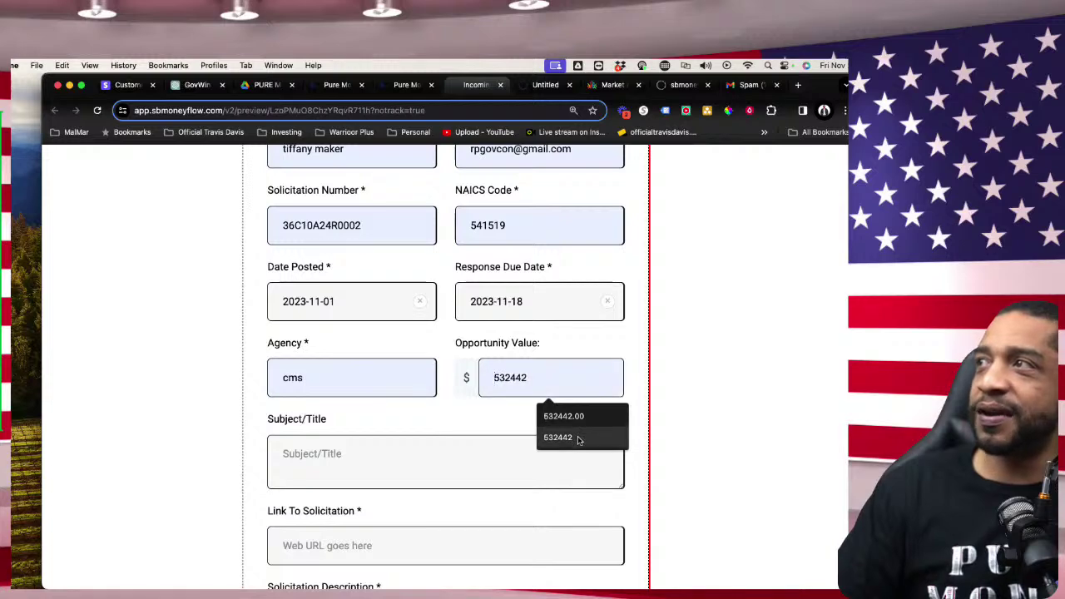
pyautogui.click(559, 417)
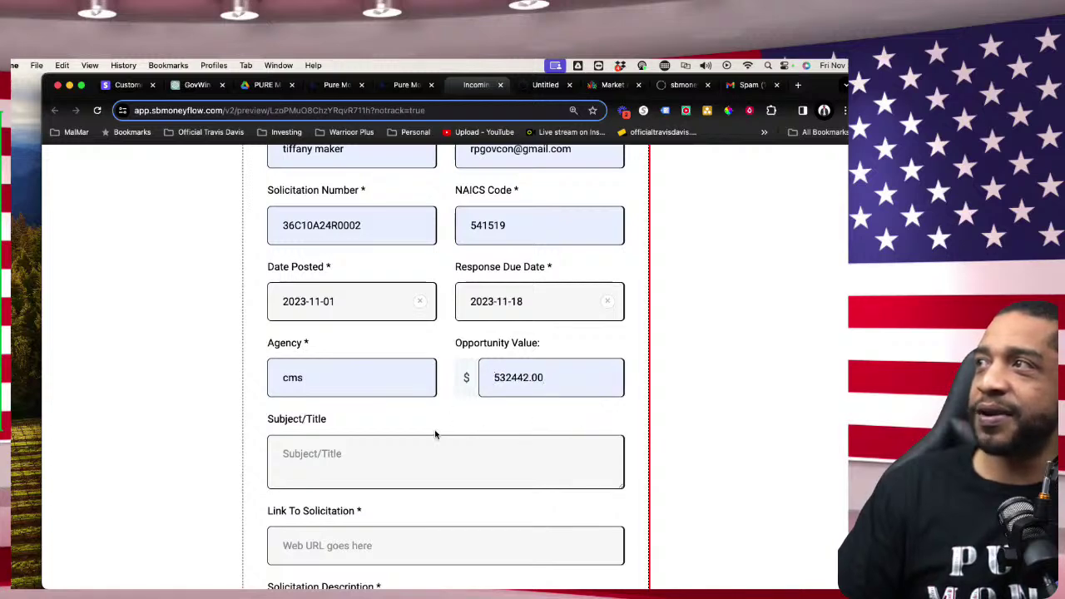
pyautogui.scroll(-4, 435, 433)
pyautogui.click(431, 288)
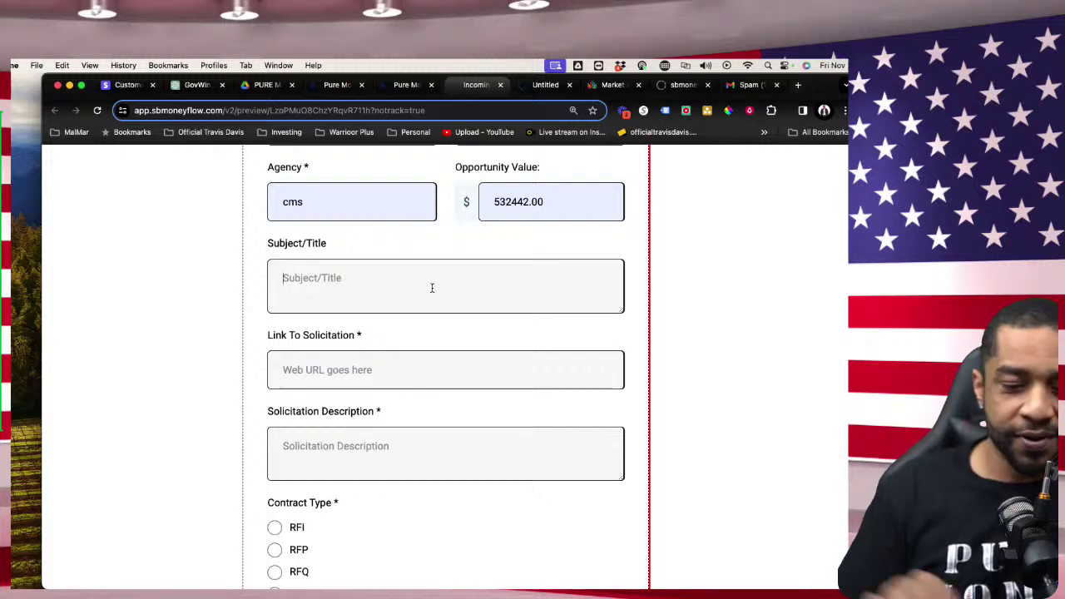
pyautogui.write('teste t')
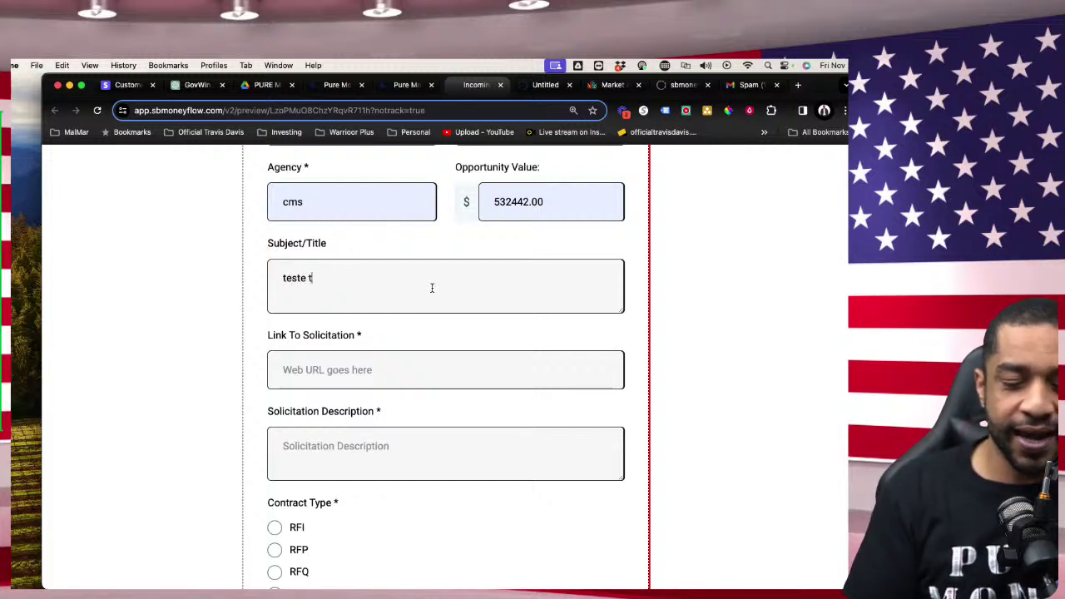
pyautogui.write('itle')
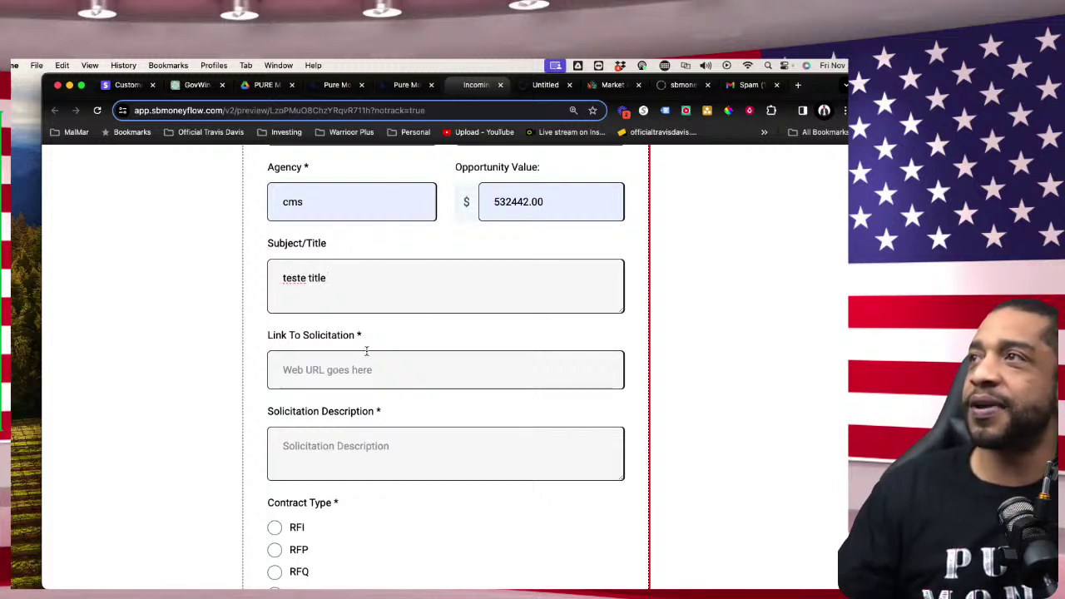
pyautogui.click(366, 379)
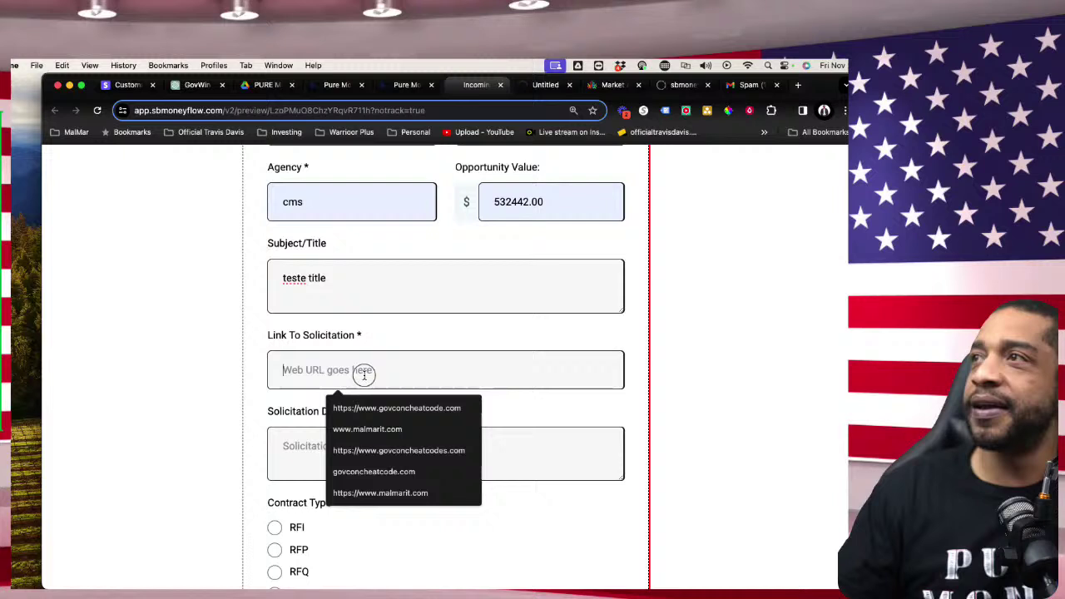
pyautogui.click(422, 408)
# Step: Enter placeholder text as the solicitation description and choose RFI as the contract type
pyautogui.click(396, 446)
pyautogui.write('gregthtrht')
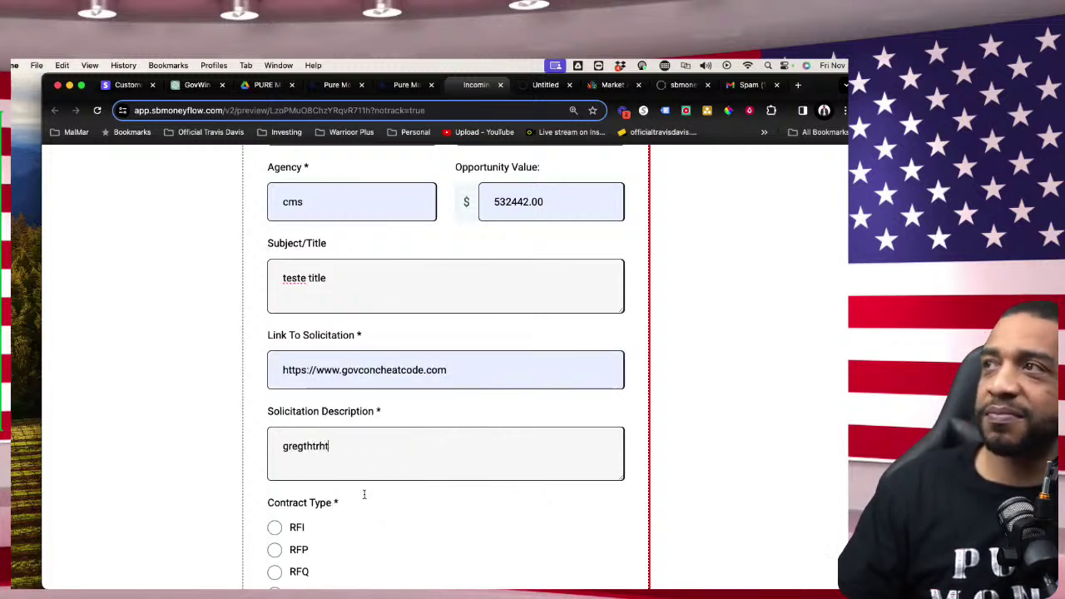
pyautogui.write('rht')
pyautogui.scroll(-3, 364, 494)
pyautogui.click(274, 432)
# Step: Add the internal note "call sub contractor by 2pm" and submit the New Contract Information form
pyautogui.scroll(-10, 340, 426)
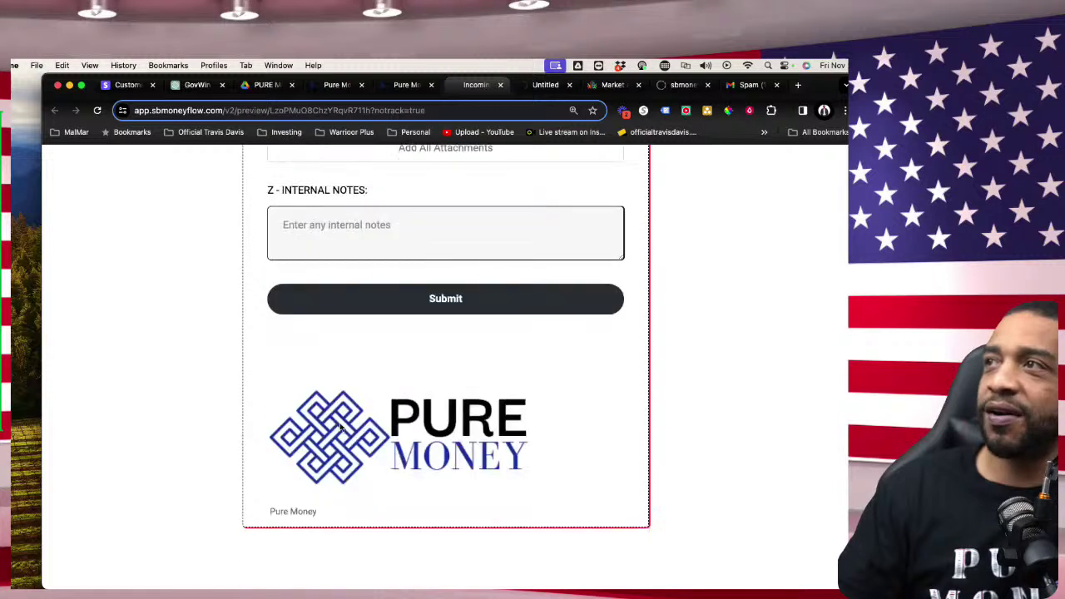
pyautogui.scroll(5, 336, 352)
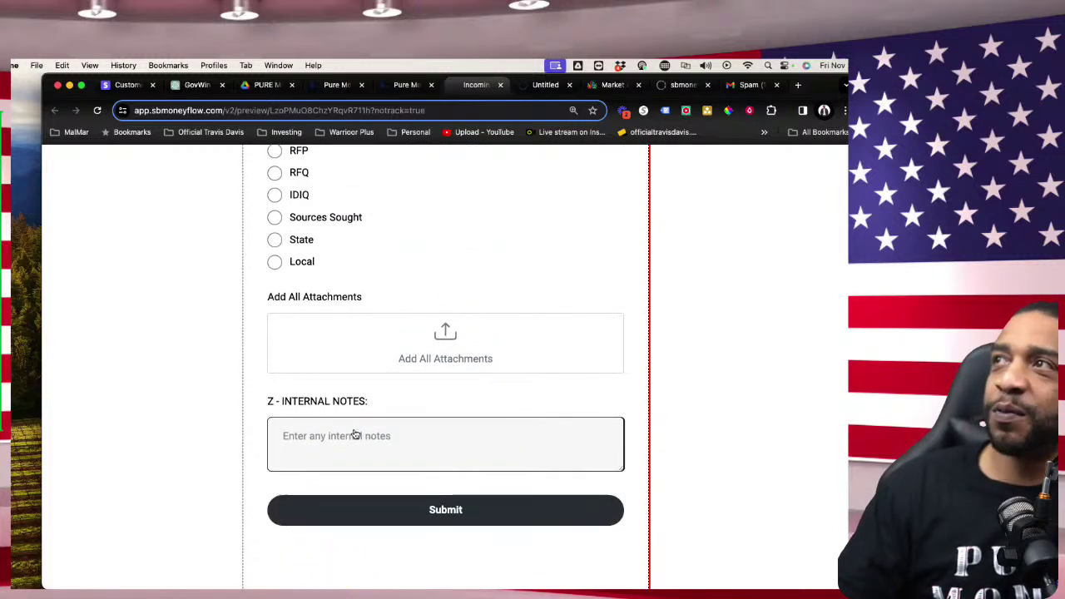
pyautogui.click(358, 435)
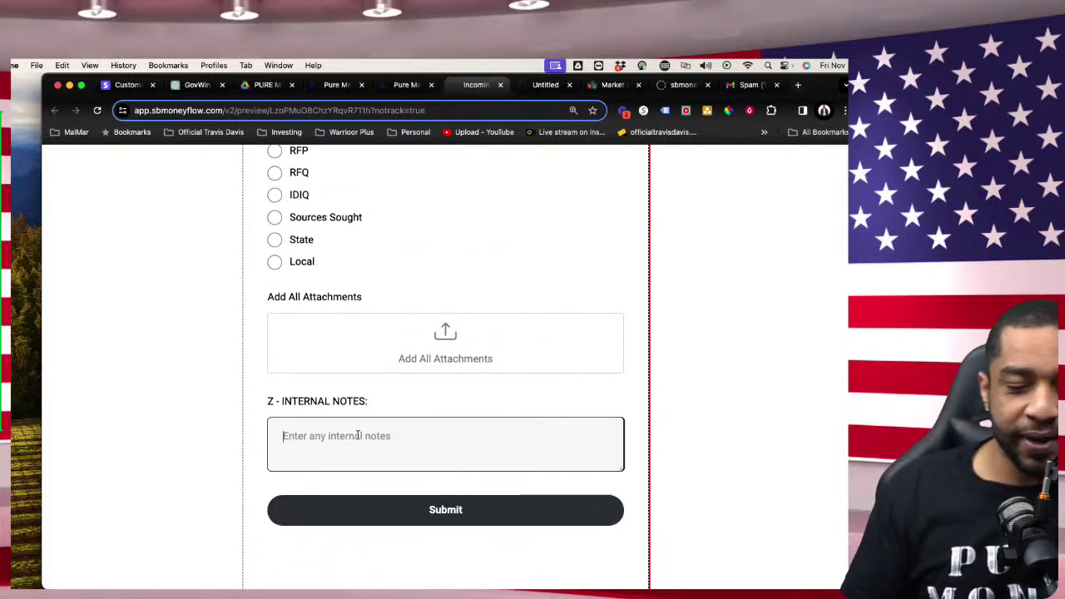
pyautogui.write('call sub contractor by 2pm')
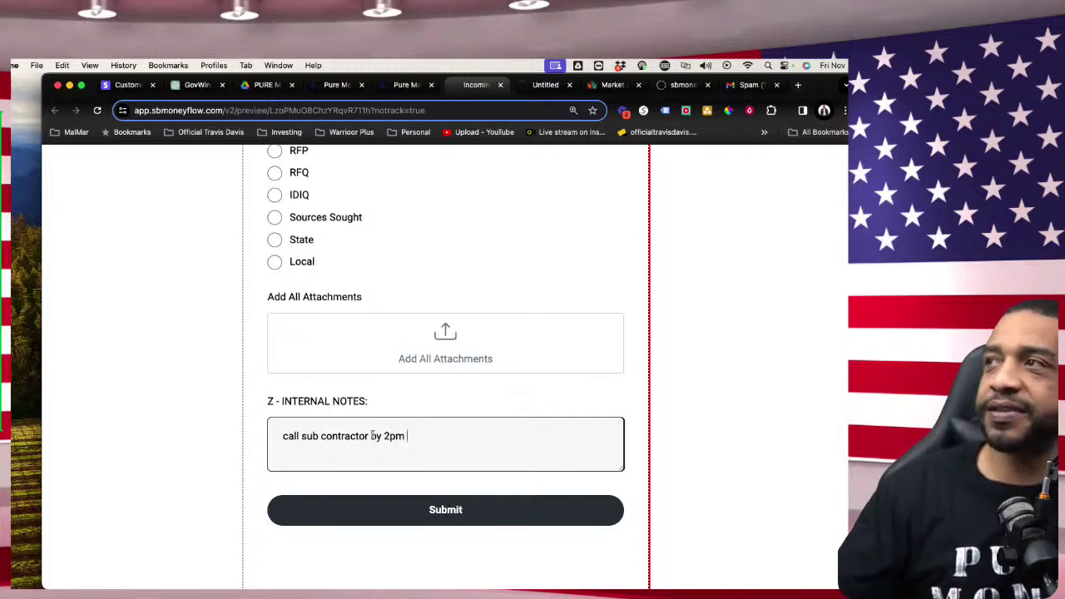
pyautogui.click(500, 520)
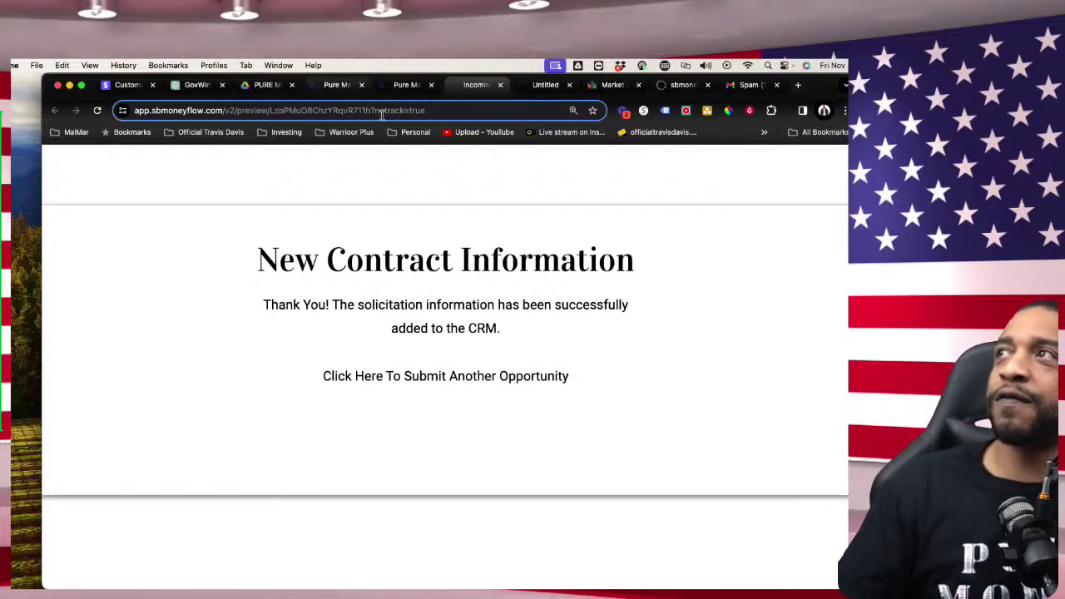
# Step: Leave the page builder and open the submitted "teste title" solicitation from the New stage of the GovCon CRM opportunities pipeline
pyautogui.click(390, 87)
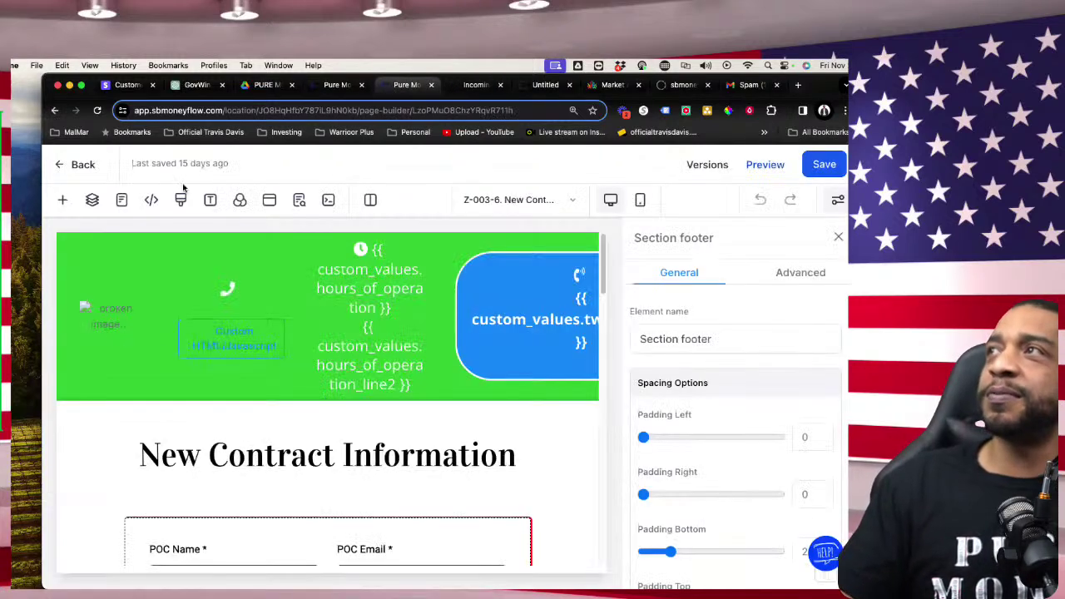
pyautogui.click(75, 180)
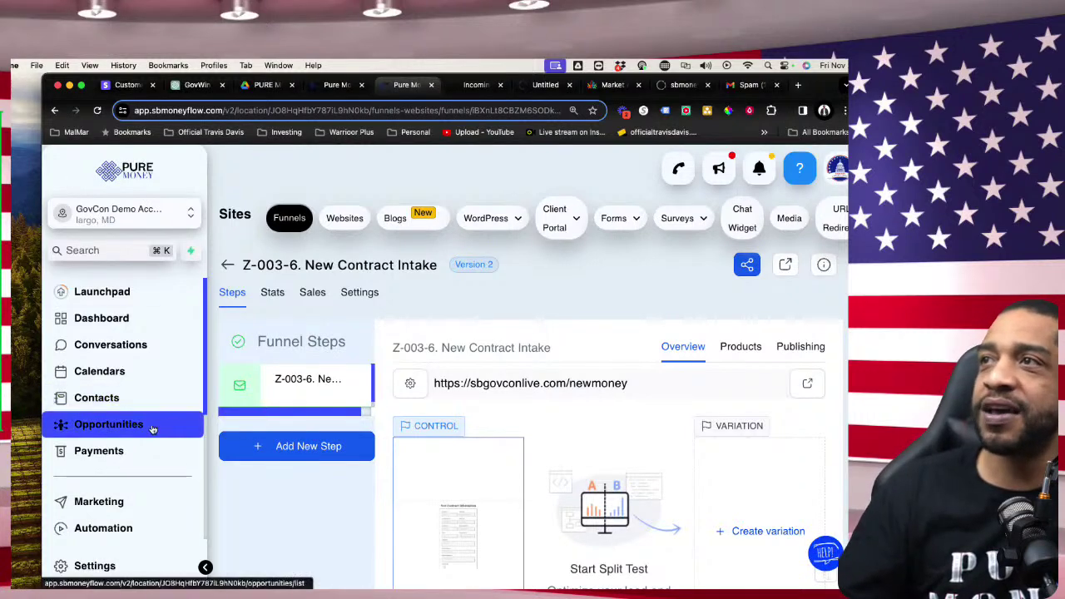
pyautogui.click(155, 428)
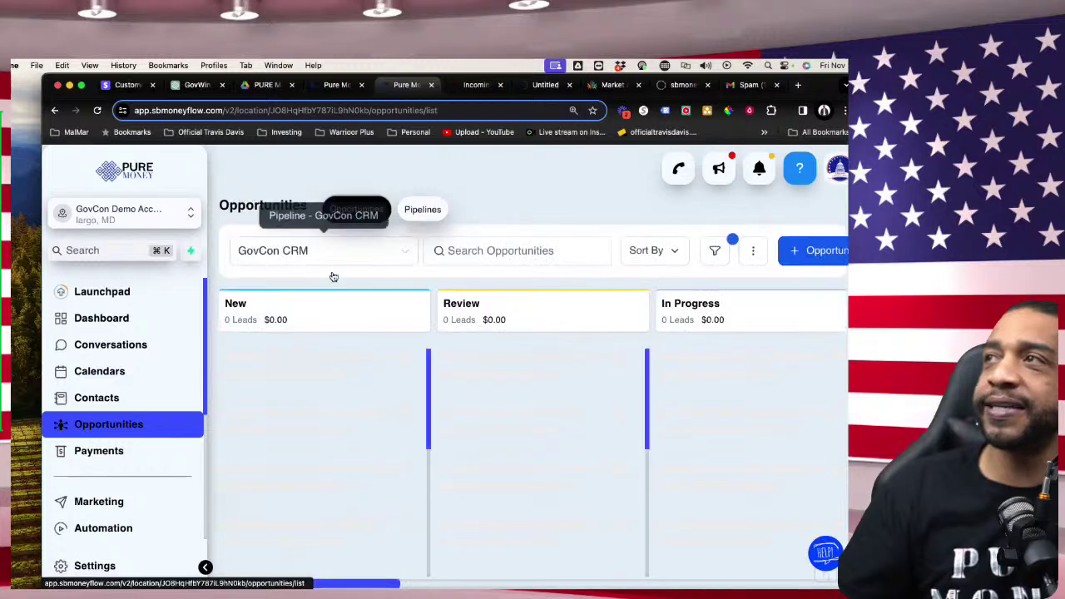
pyautogui.click(349, 407)
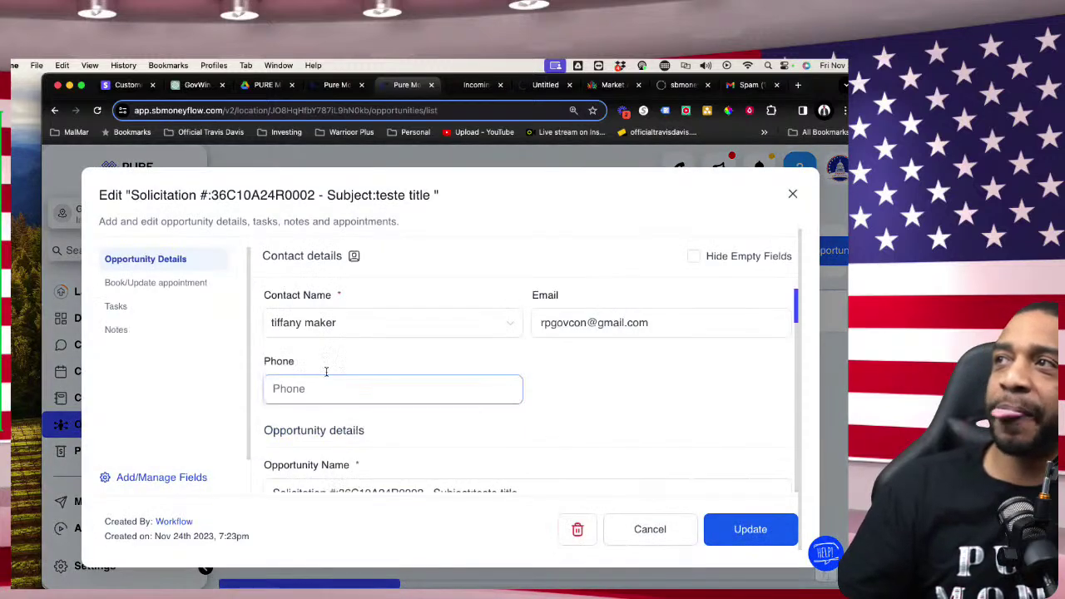
# Step: Review the opportunity details of the "teste title" solicitation and close the record
pyautogui.scroll(-5, 440, 374)
pyautogui.scroll(-3, 455, 372)
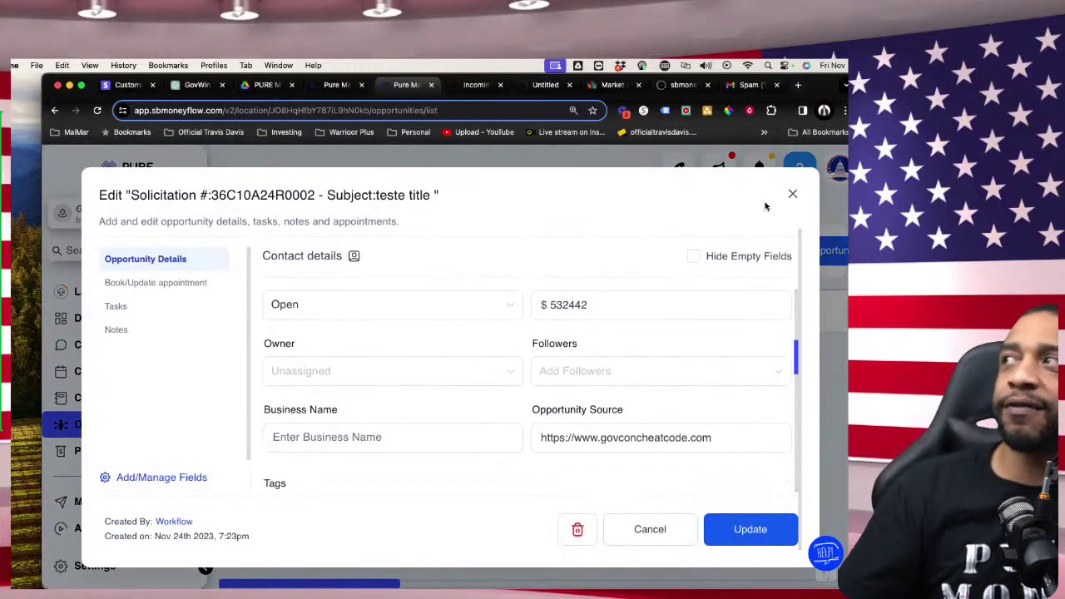
pyautogui.click(792, 193)
# Step: Move the "teste title" solicitation card from New through Review, In Progress and Submitted to the Won't Respond stage
pyautogui.moveTo(326, 401); pyautogui.dragTo(542, 393)
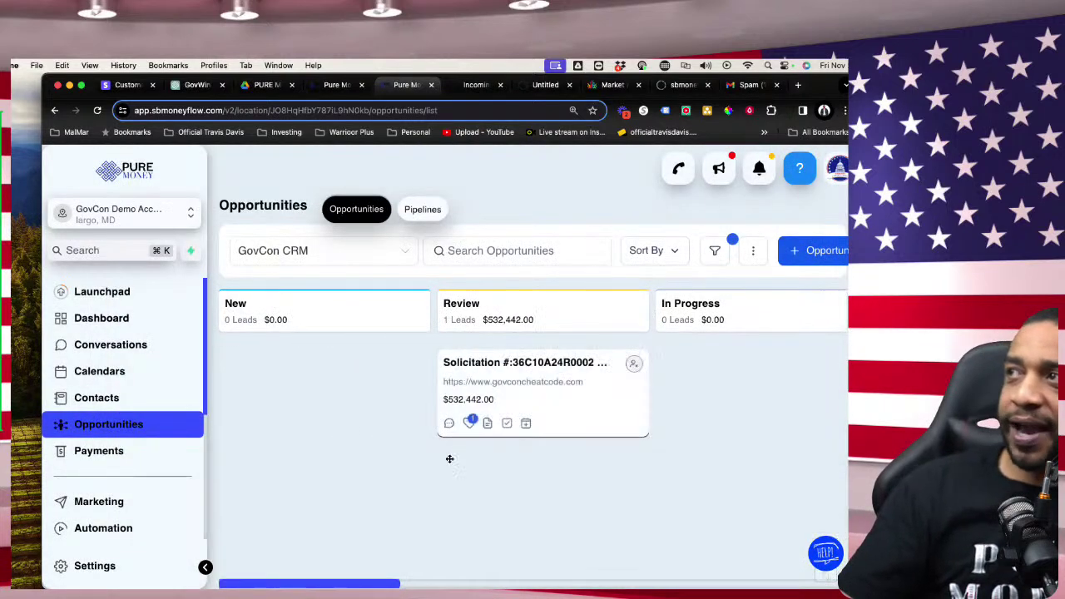
pyautogui.moveTo(383, 584); pyautogui.dragTo(460, 583)
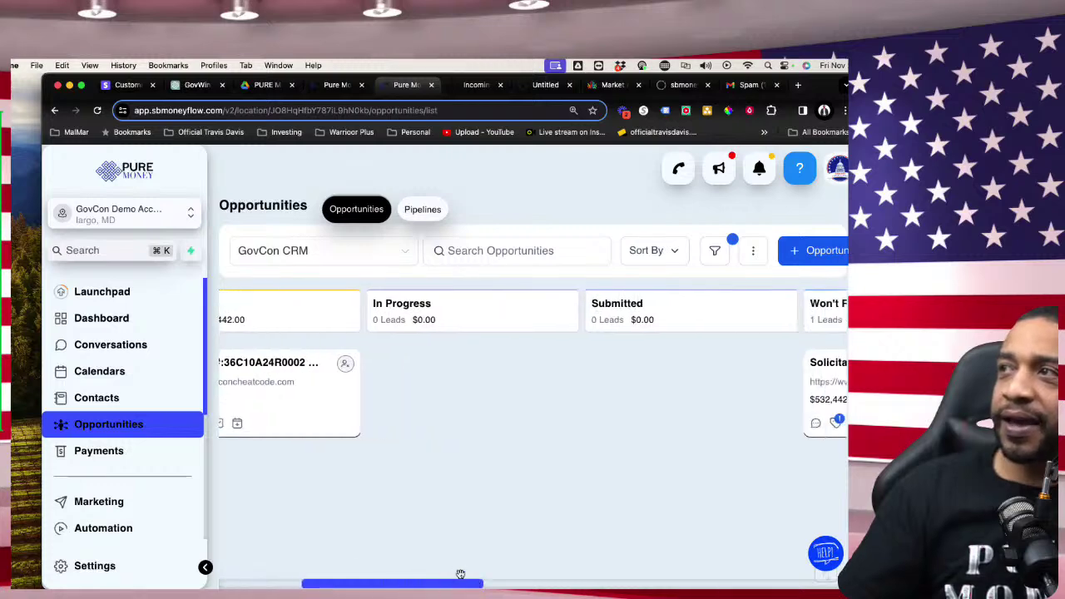
pyautogui.moveTo(291, 419); pyautogui.dragTo(488, 399)
pyautogui.moveTo(469, 583); pyautogui.dragTo(536, 583)
pyautogui.moveTo(318, 399); pyautogui.dragTo(511, 405)
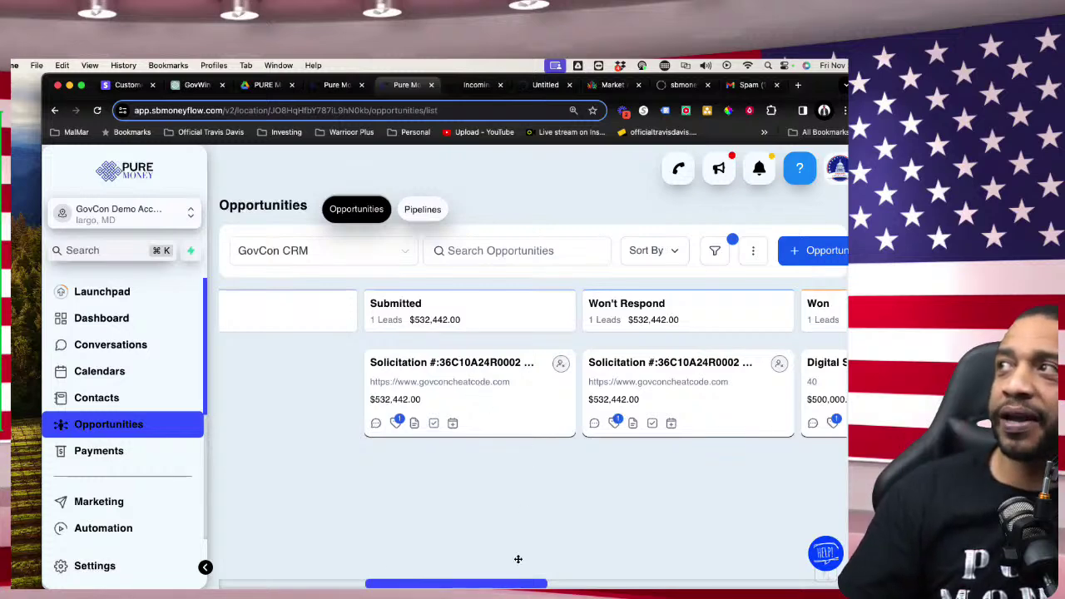
pyautogui.moveTo(511, 582); pyautogui.dragTo(613, 582)
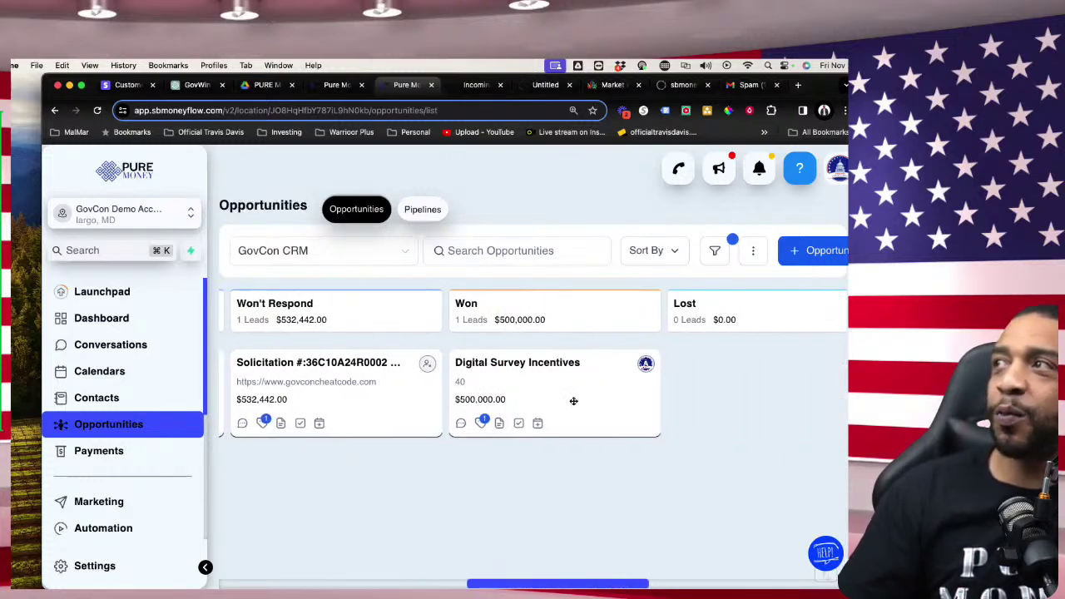
pyautogui.hscroll(-5, 578, 457)
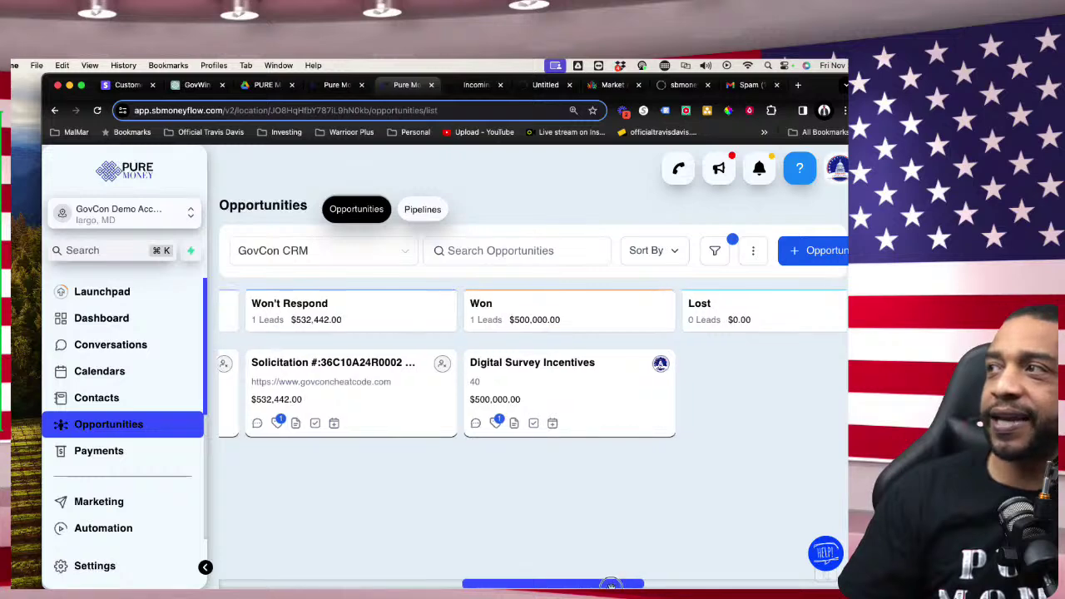
pyautogui.moveTo(407, 398); pyautogui.dragTo(637, 483)
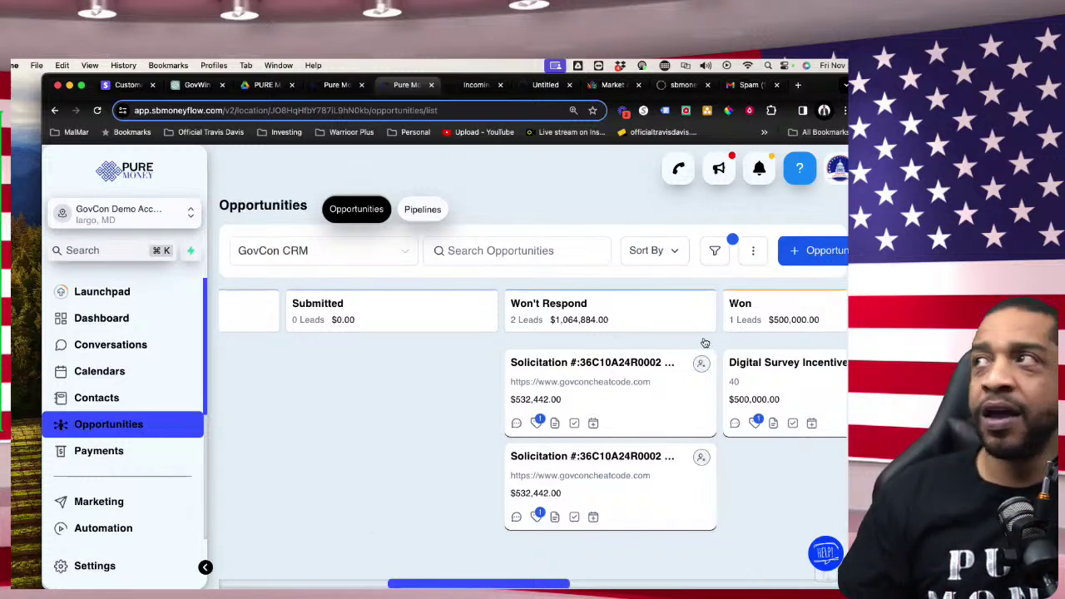
# Step: Open the lower solicitation in the Won't Respond stage and view its blank Add Task form
pyautogui.moveTo(555, 583); pyautogui.dragTo(649, 582)
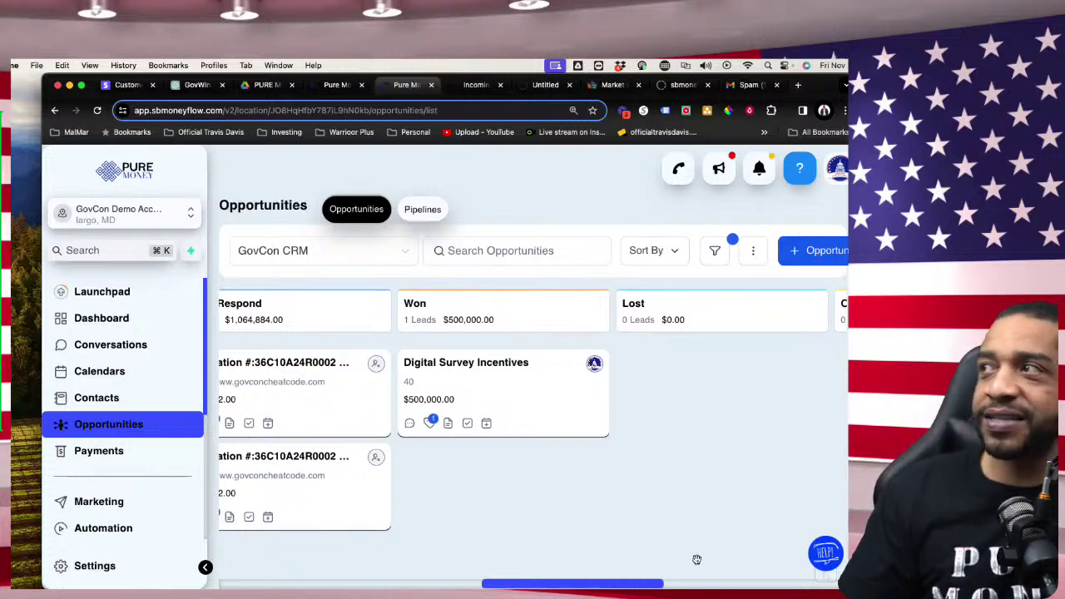
pyautogui.moveTo(603, 584); pyautogui.dragTo(538, 583)
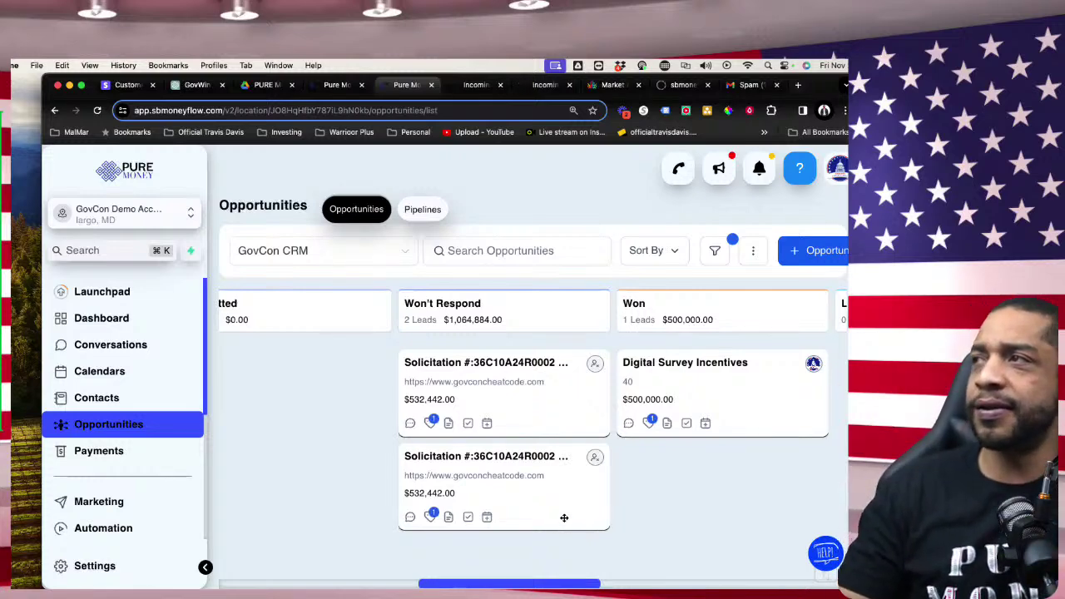
pyautogui.click(601, 487)
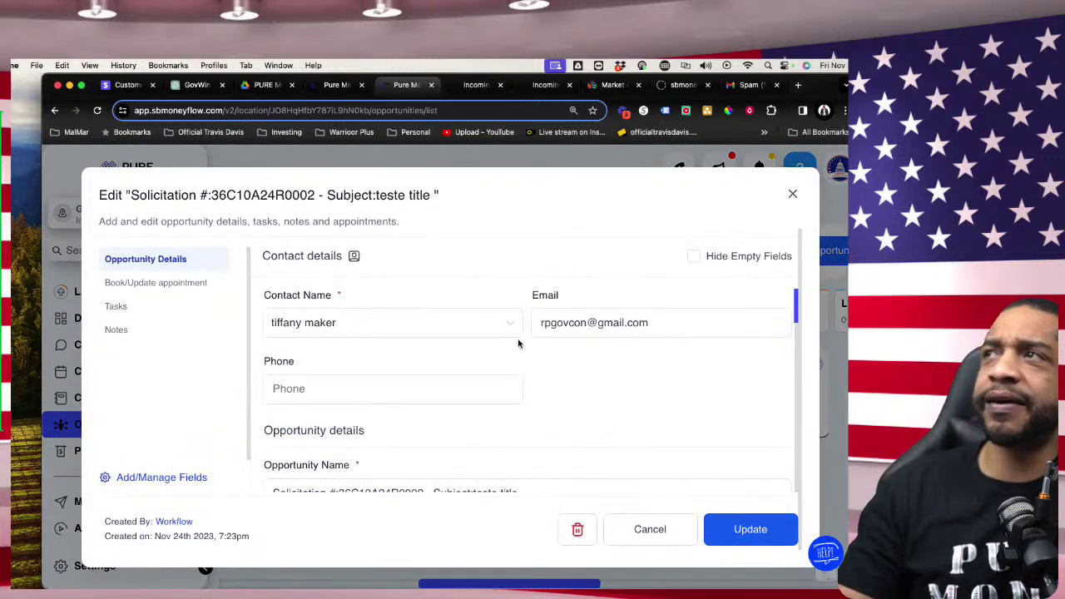
pyautogui.click(638, 328)
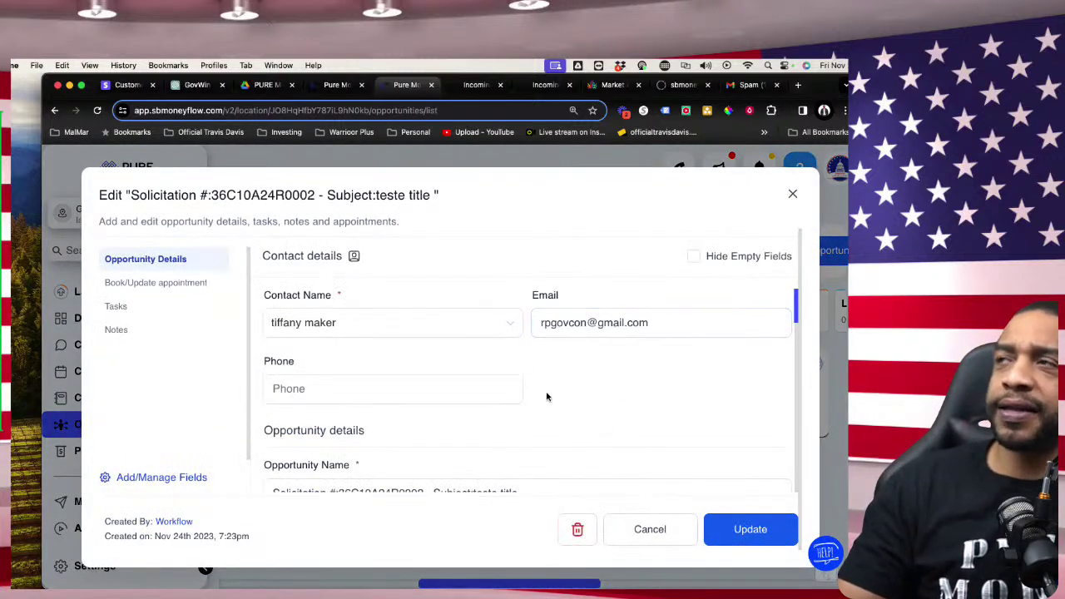
pyautogui.click(140, 307)
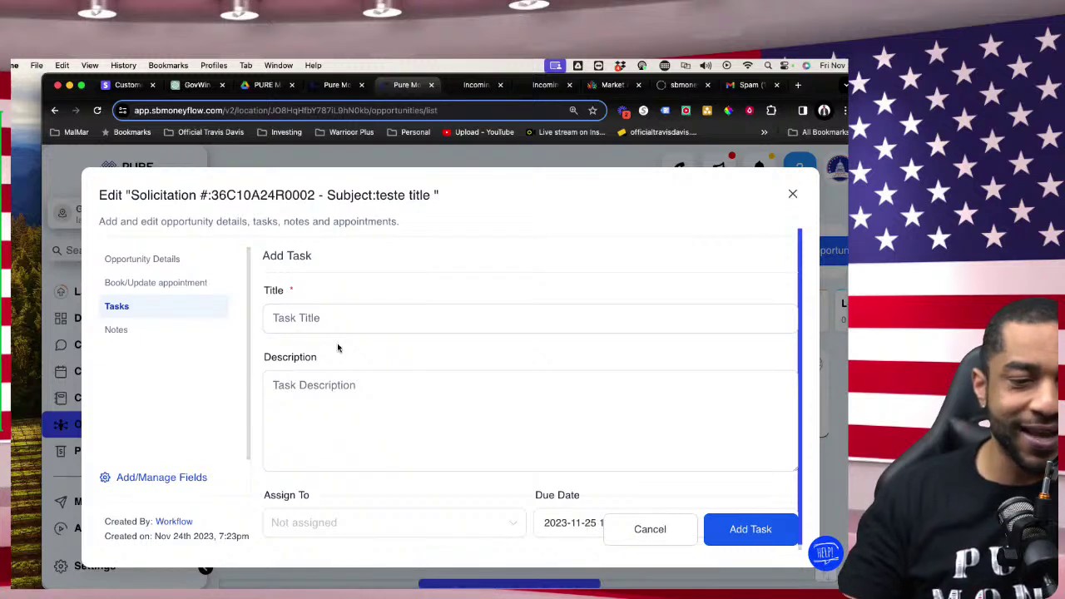
pyautogui.click(357, 390)
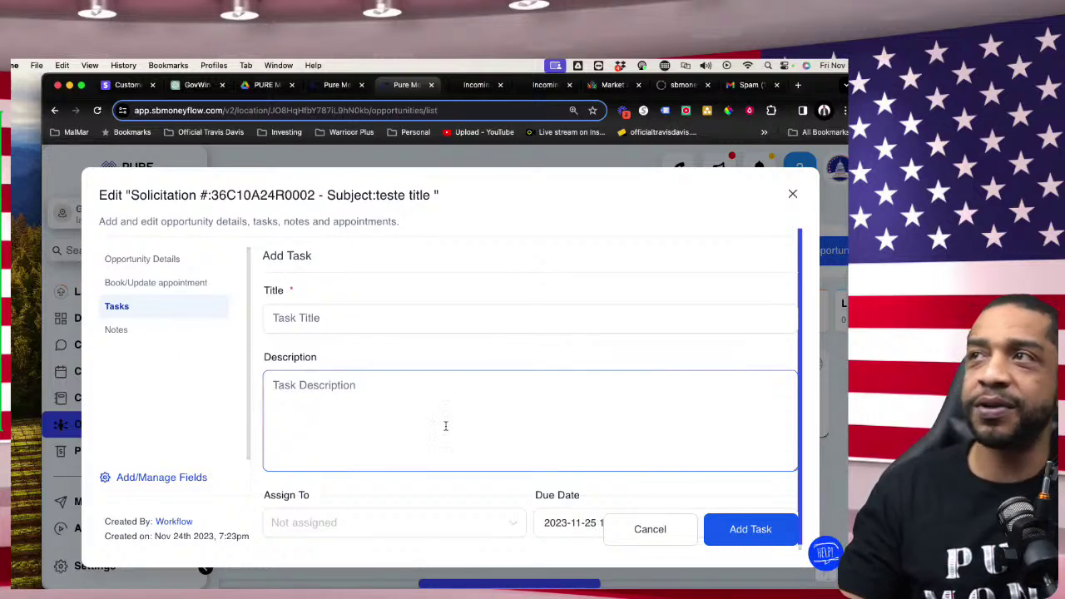
# Step: Look through the solicitation's appointment booking fields for calendar, meeting location and title, then leave without booking
pyautogui.click(152, 284)
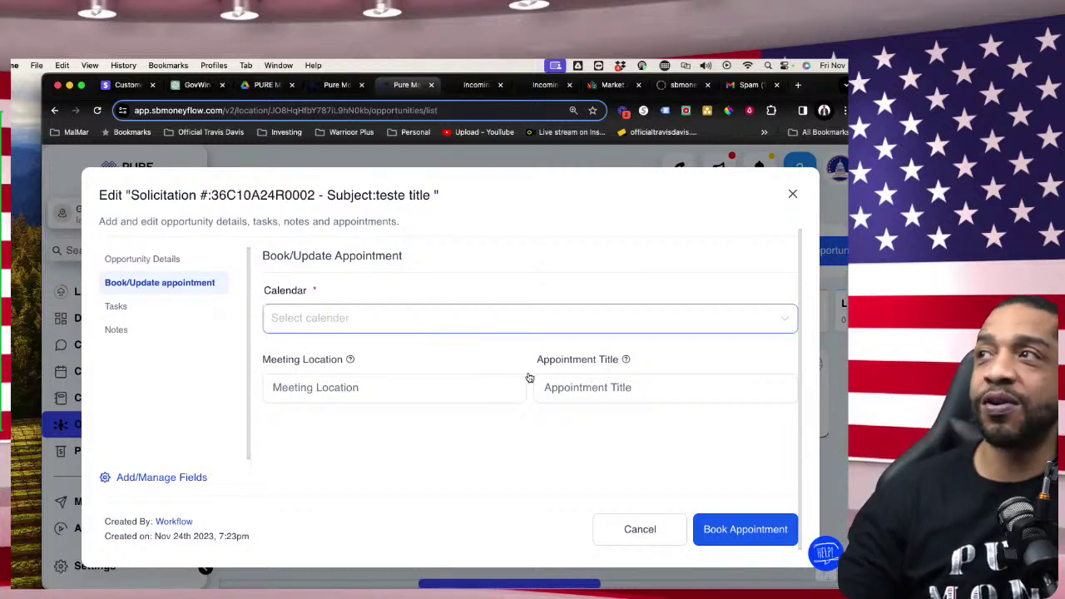
pyautogui.click(489, 386)
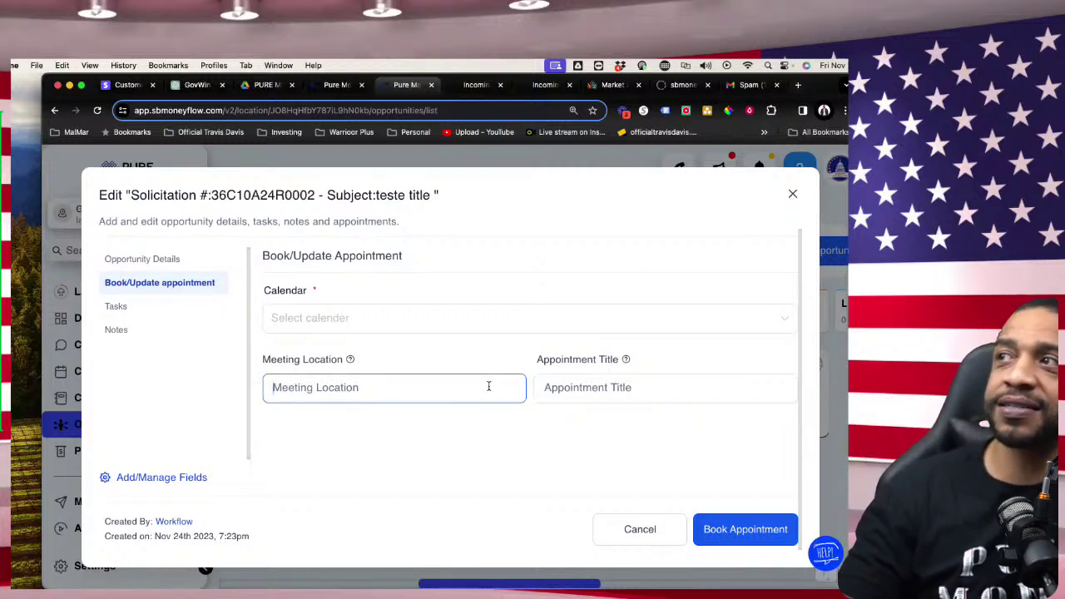
pyautogui.click(599, 388)
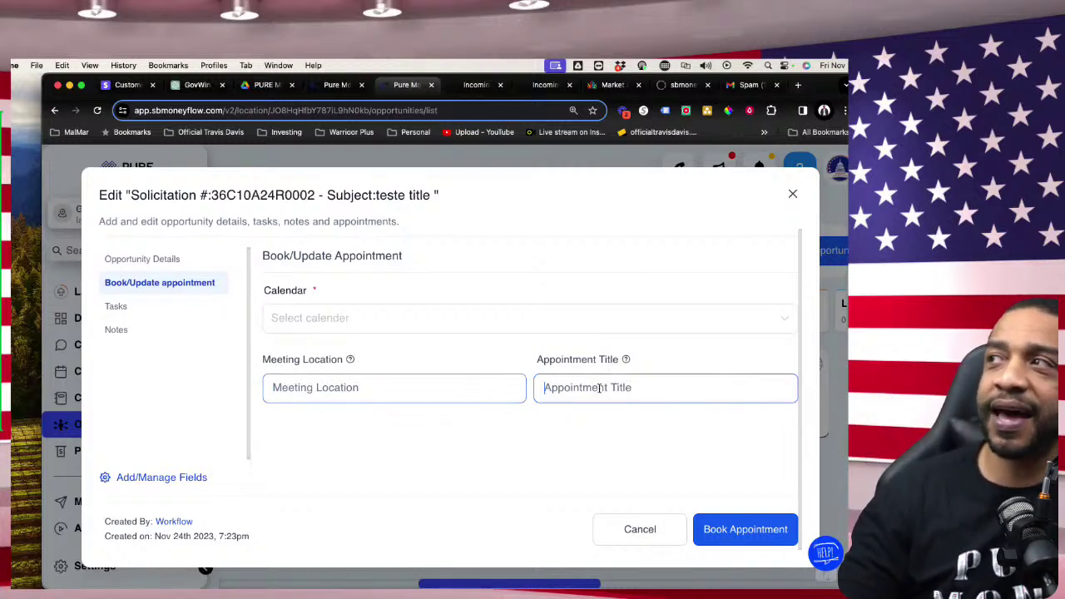
pyautogui.click(481, 326)
pyautogui.click(498, 301)
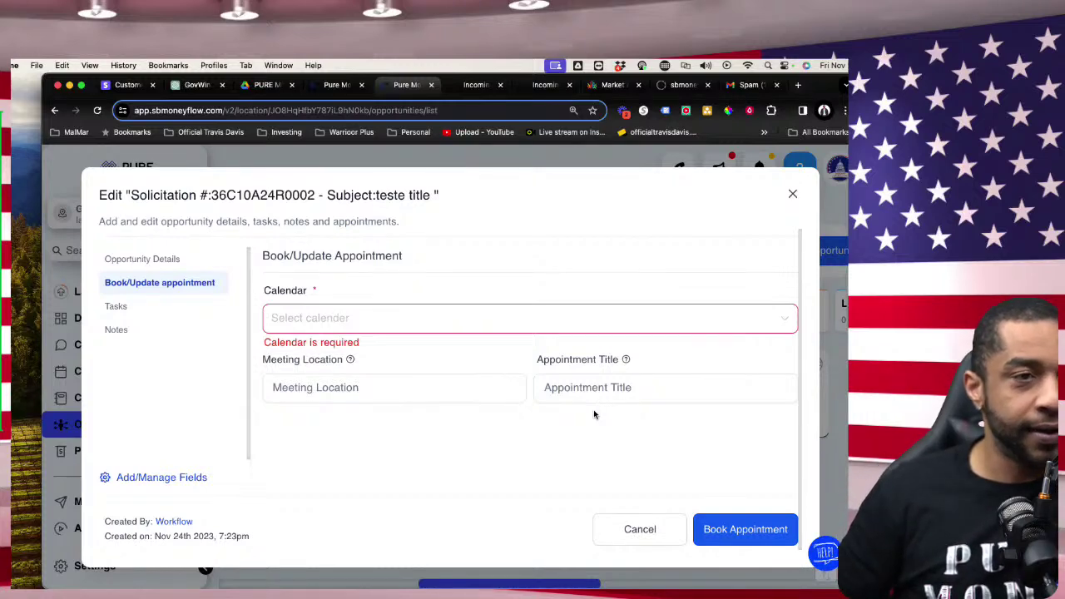
pyautogui.click(641, 527)
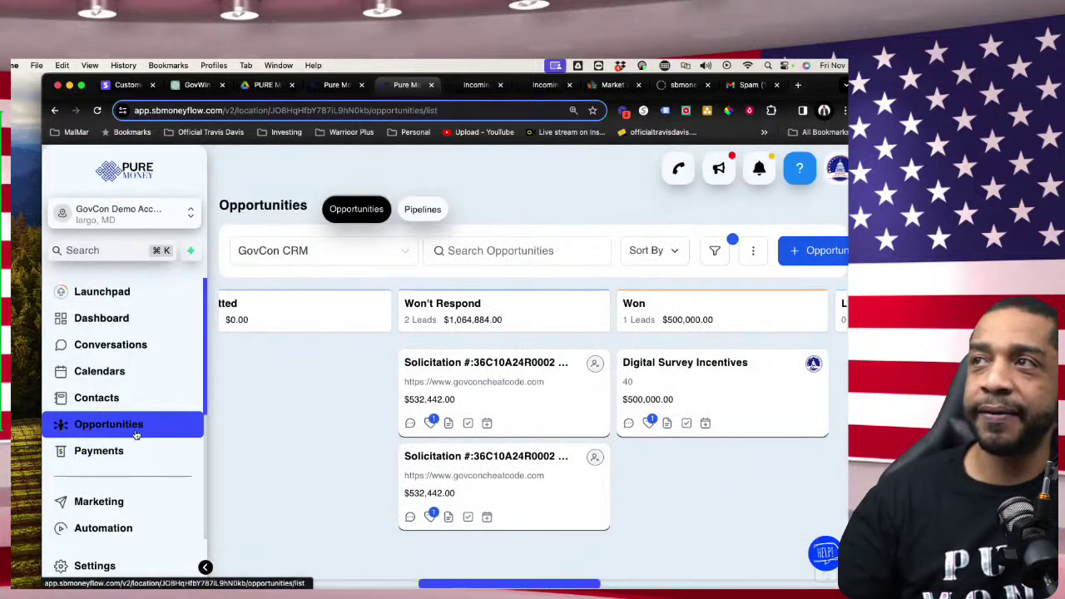
# Step: Open the "Z-003-5. FU Intake" funnel from the FU folder of the site funnels
pyautogui.scroll(-2, 138, 438)
pyautogui.click(124, 466)
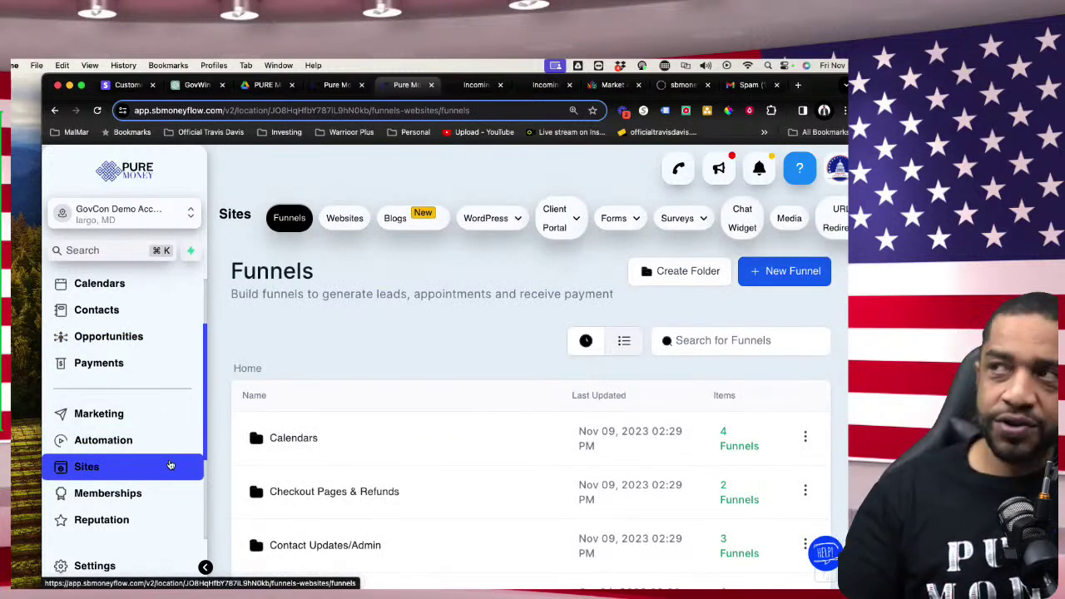
pyautogui.scroll(-1, 186, 456)
pyautogui.scroll(-3, 190, 451)
pyautogui.scroll(5, 167, 376)
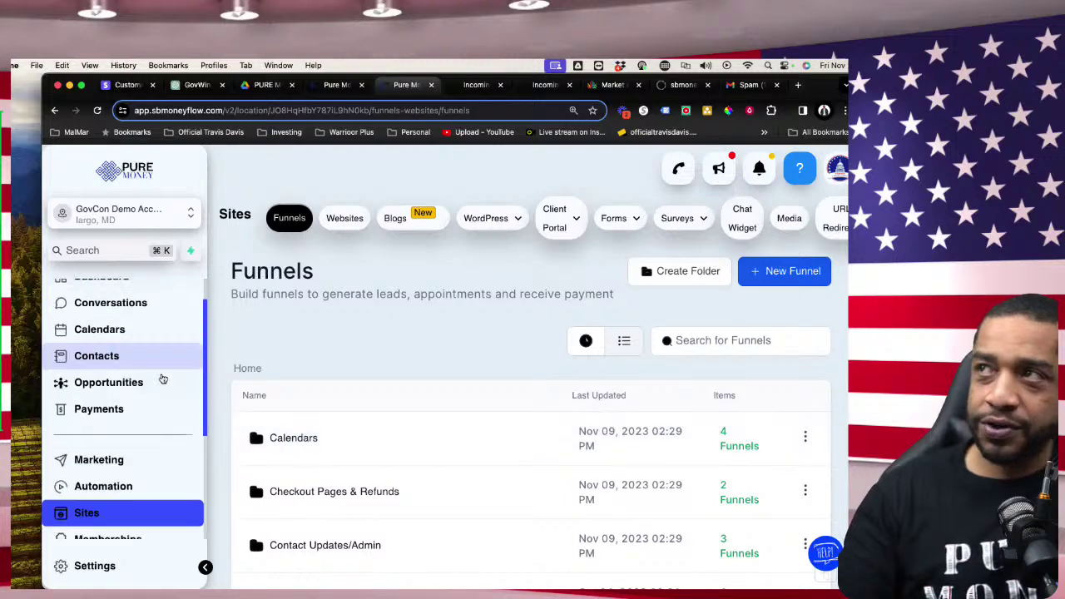
pyautogui.scroll(-4, 286, 434)
pyautogui.scroll(-2, 333, 412)
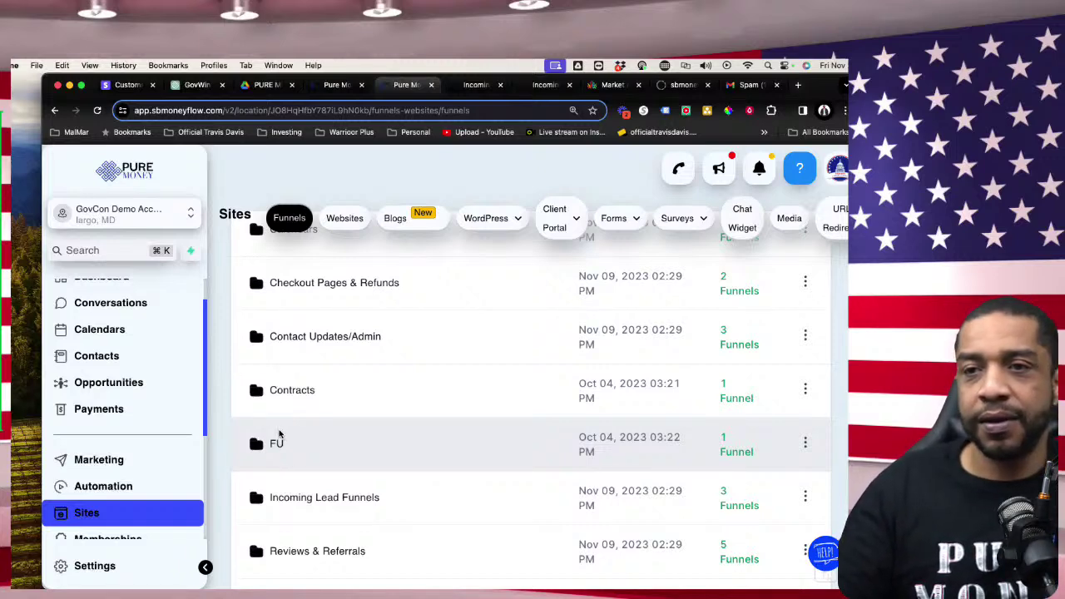
pyautogui.click(275, 444)
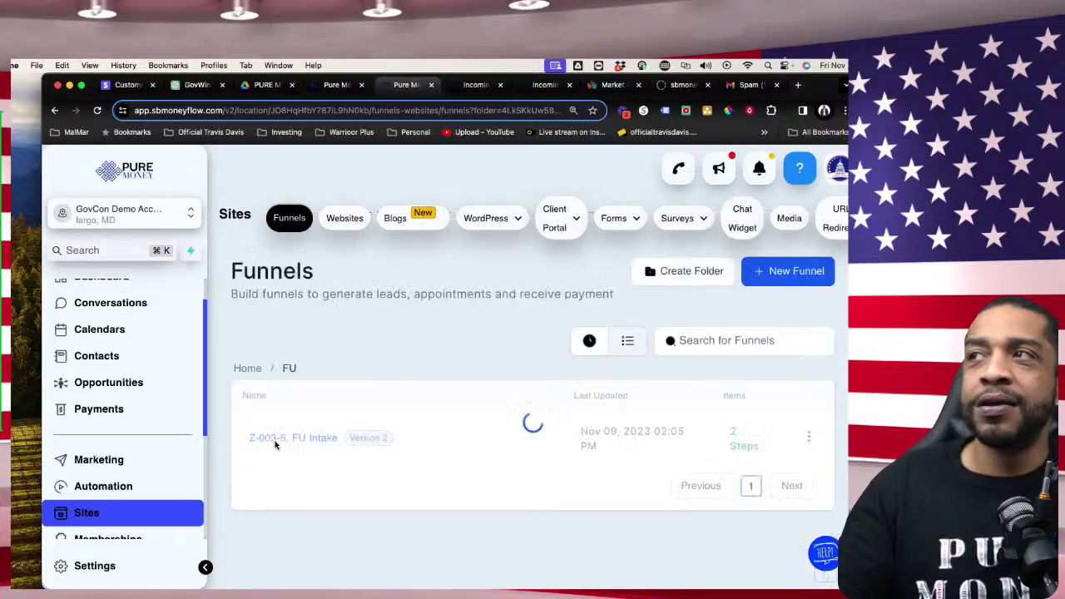
pyautogui.click(326, 446)
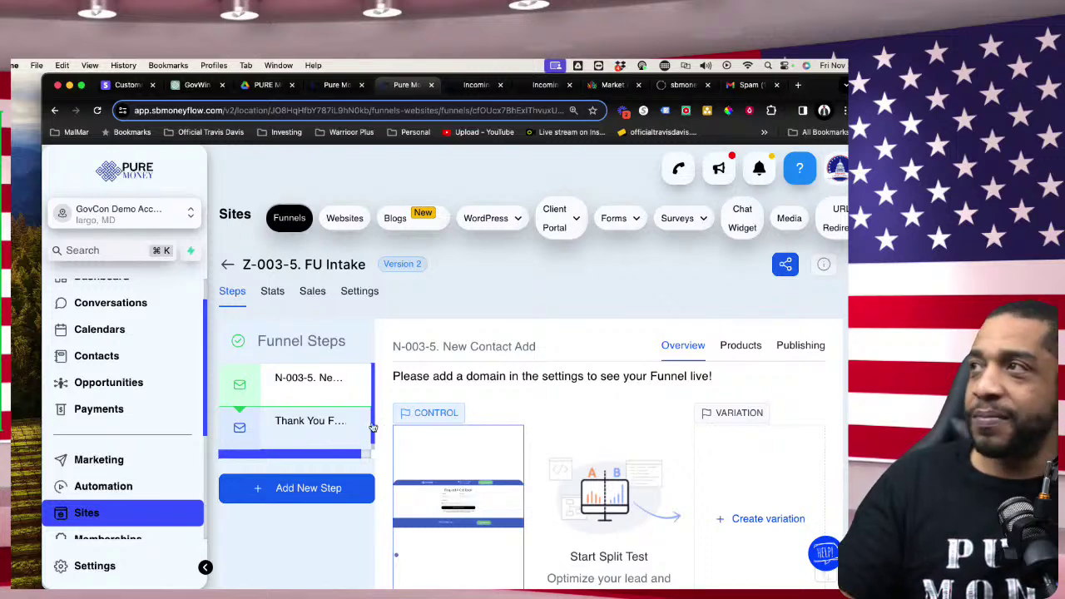
pyautogui.click(366, 292)
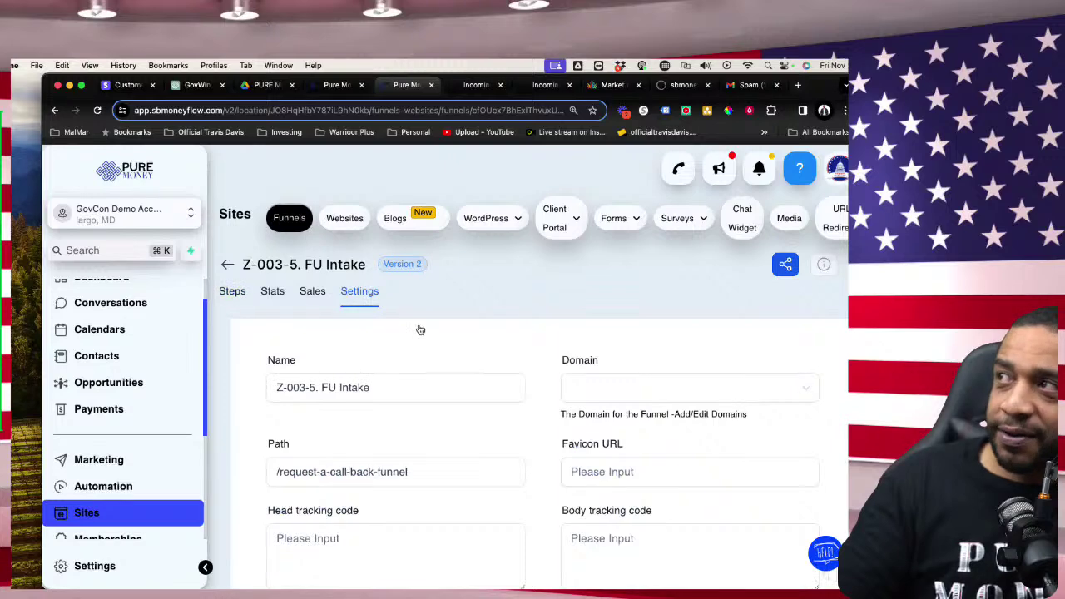
pyautogui.click(752, 387)
pyautogui.click(654, 423)
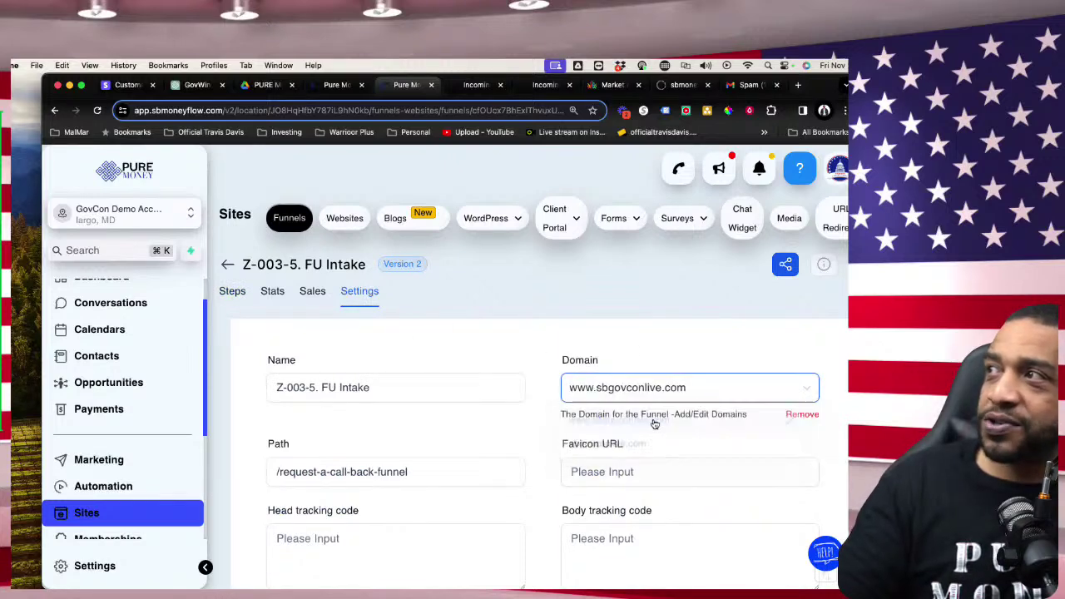
pyautogui.scroll(-5, 608, 333)
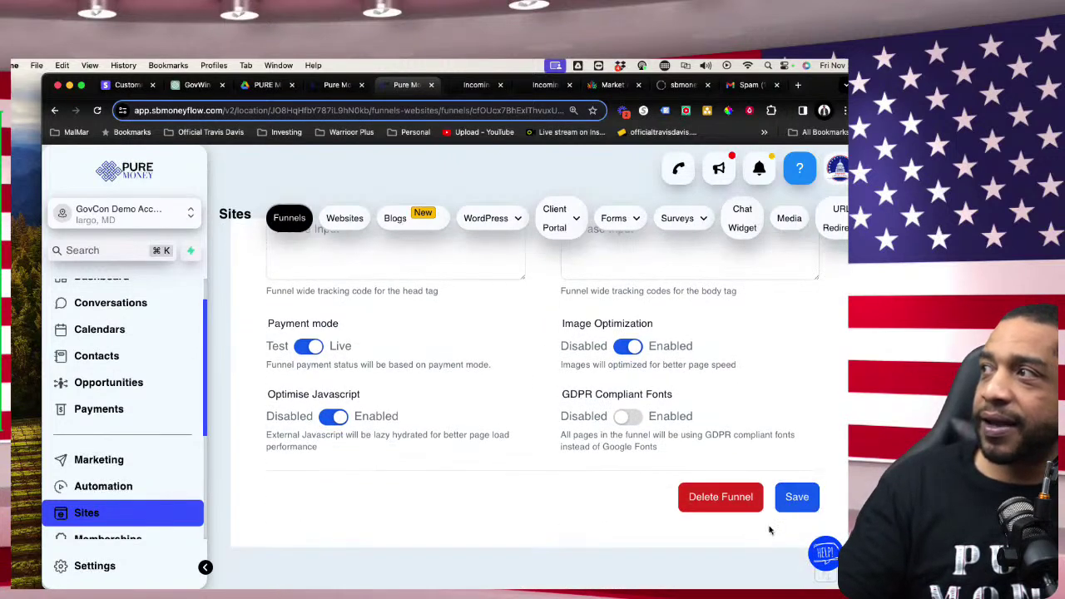
pyautogui.click(797, 497)
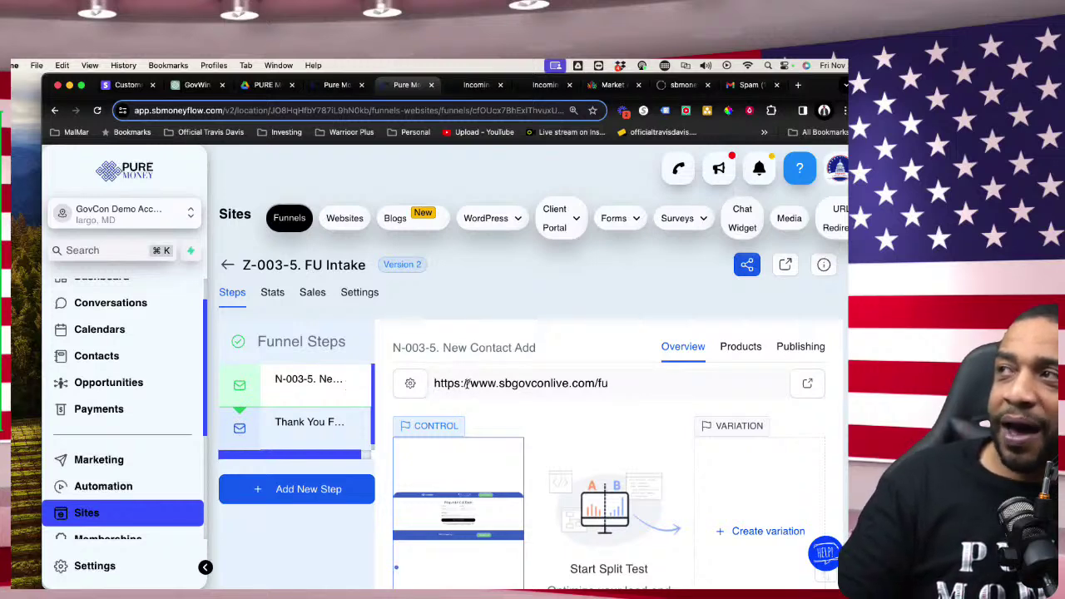
# Step: Open the live page of the New Contact Add step, examine the New Contact form's fields, and close the page
pyautogui.moveTo(470, 384); pyautogui.dragTo(616, 382)
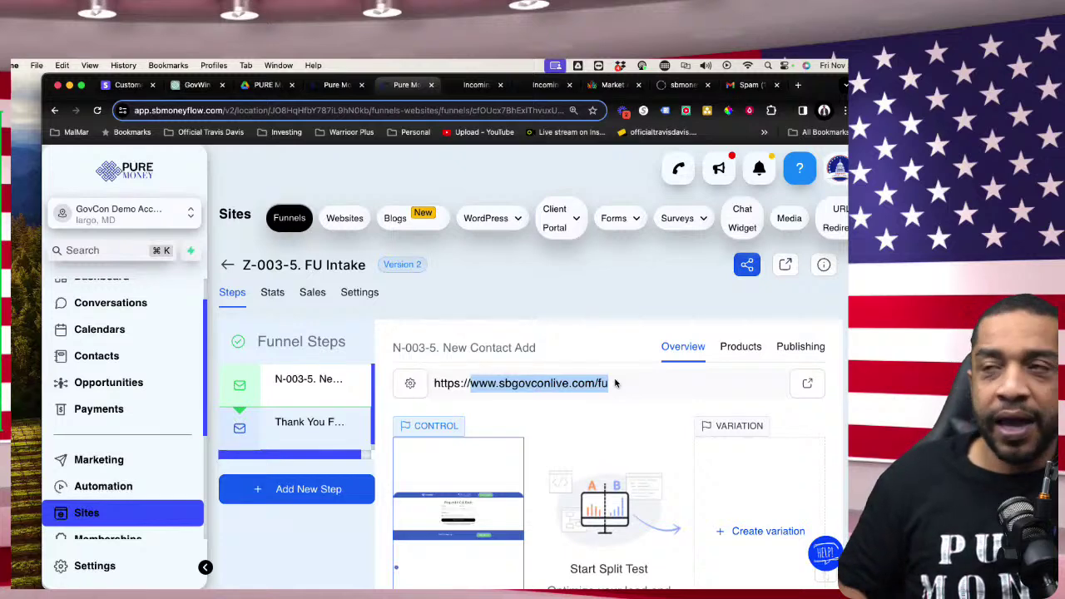
pyautogui.click(807, 382)
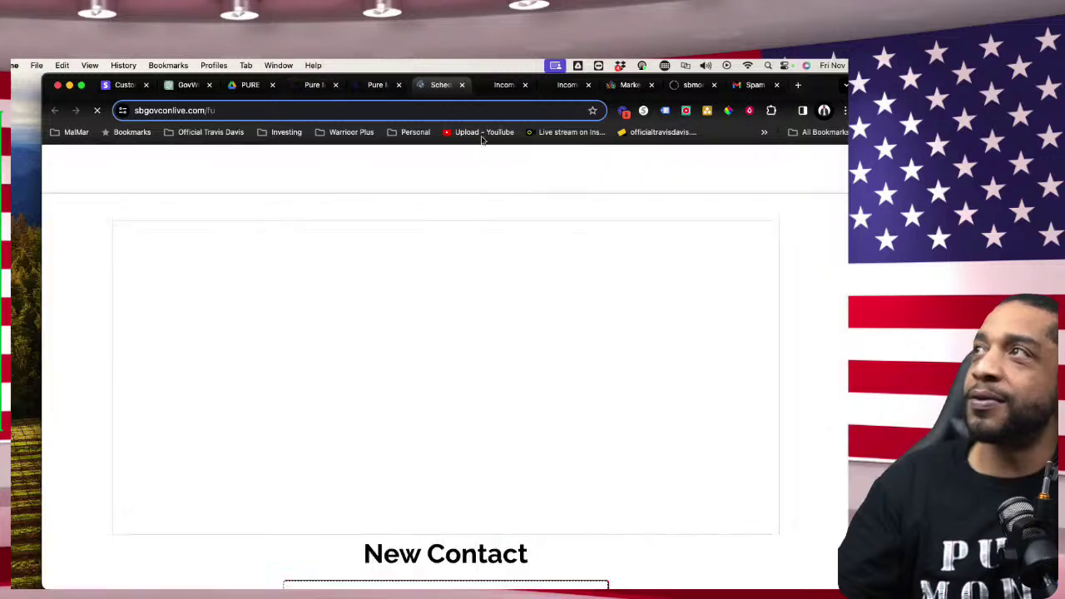
pyautogui.scroll(-5, 471, 381)
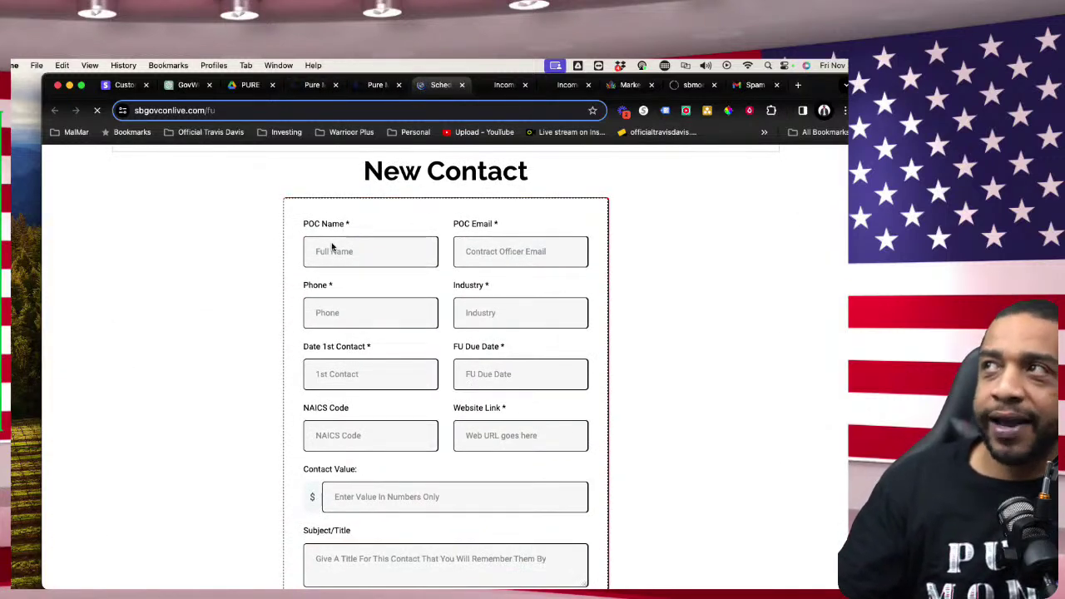
pyautogui.scroll(-2, 341, 267)
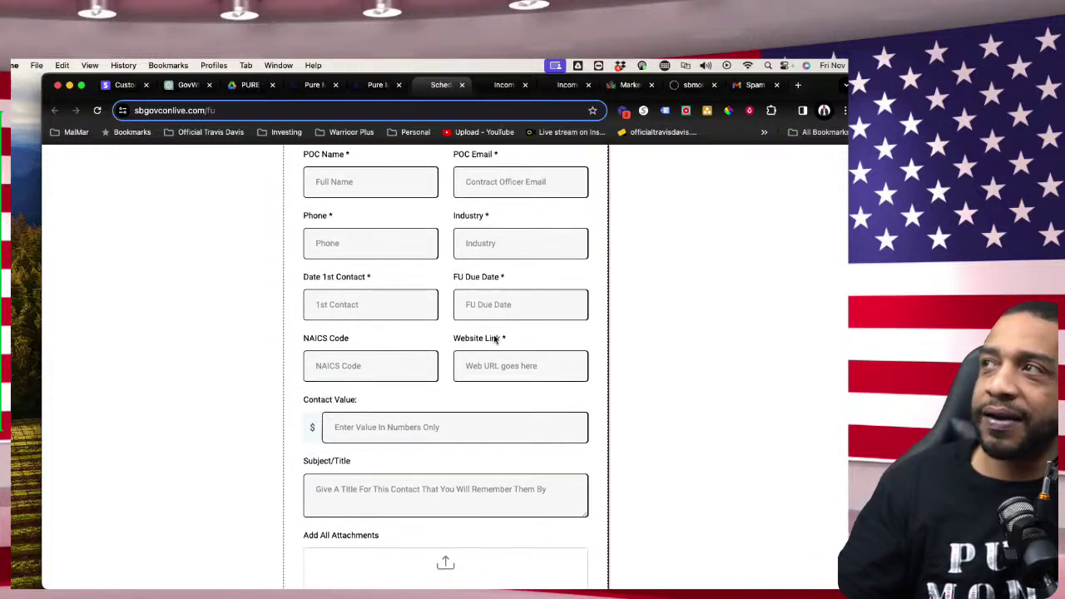
pyautogui.scroll(-4, 494, 338)
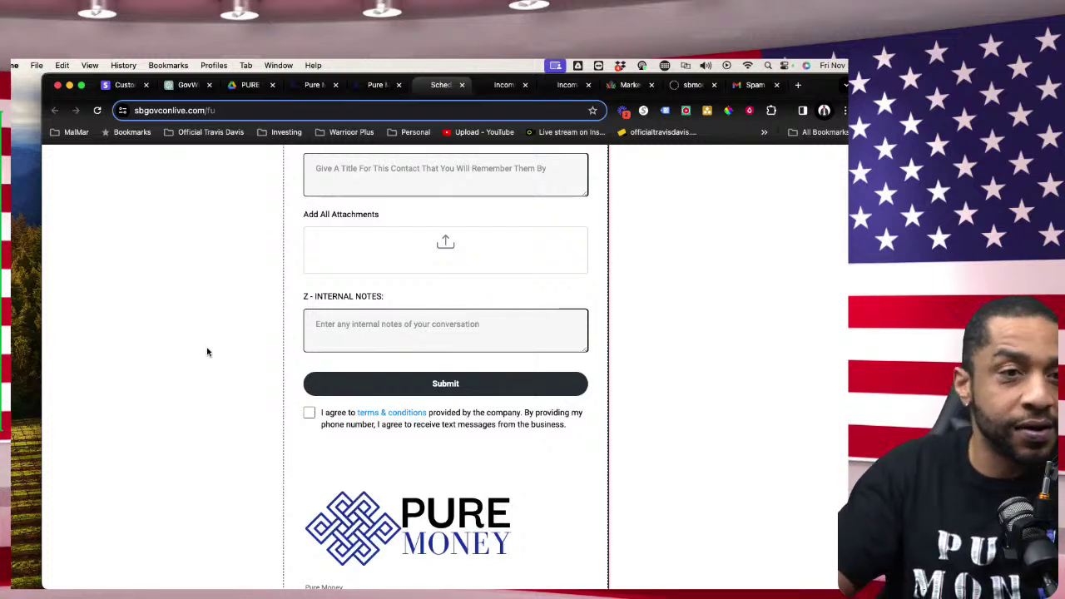
pyautogui.scroll(5, 620, 282)
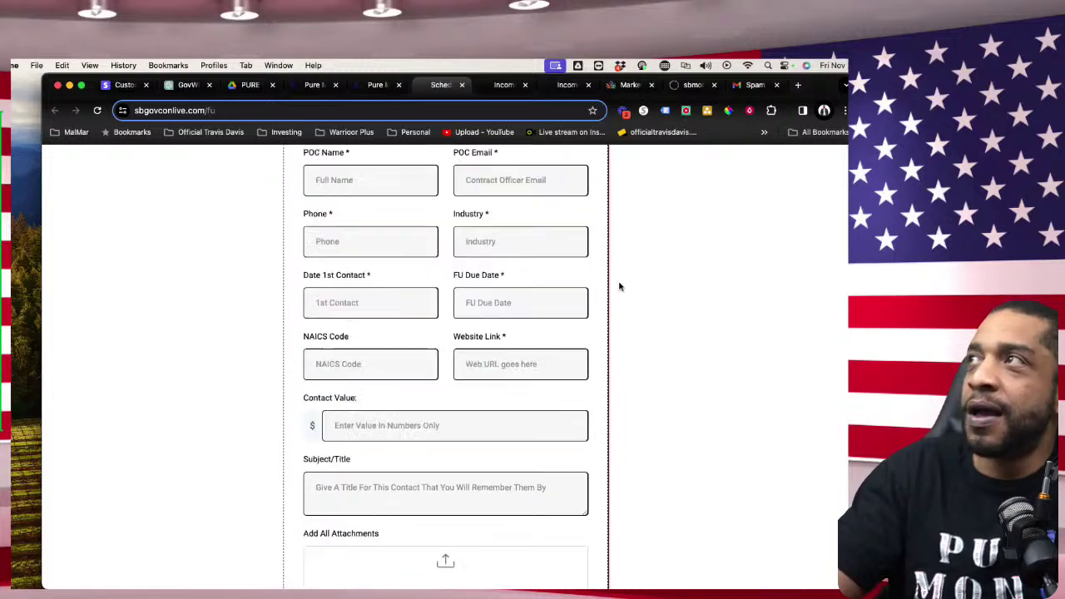
pyautogui.scroll(3, 616, 283)
pyautogui.scroll(-6, 616, 283)
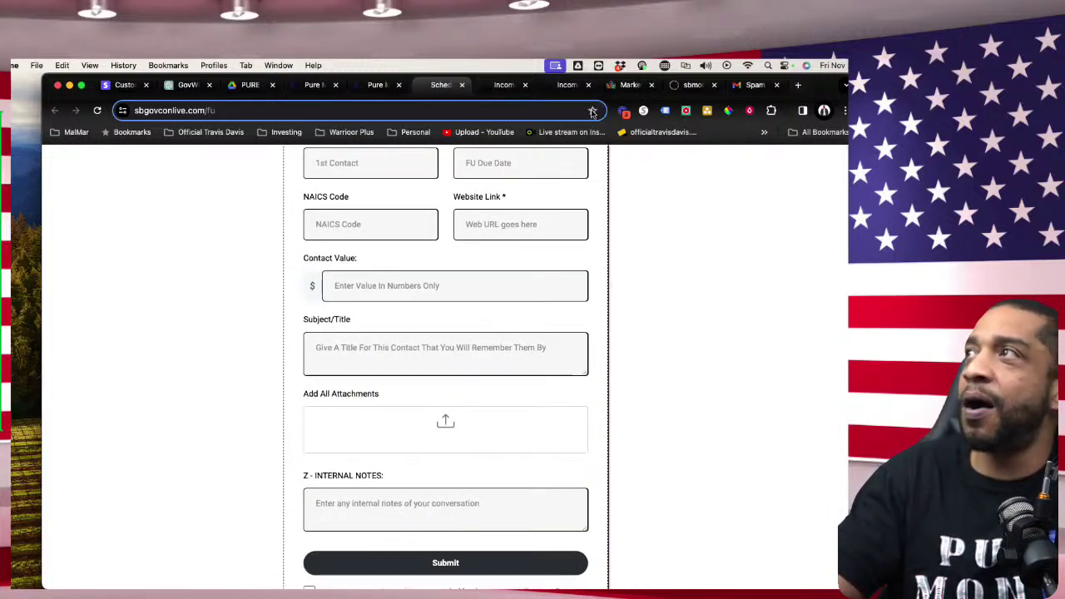
pyautogui.click(462, 84)
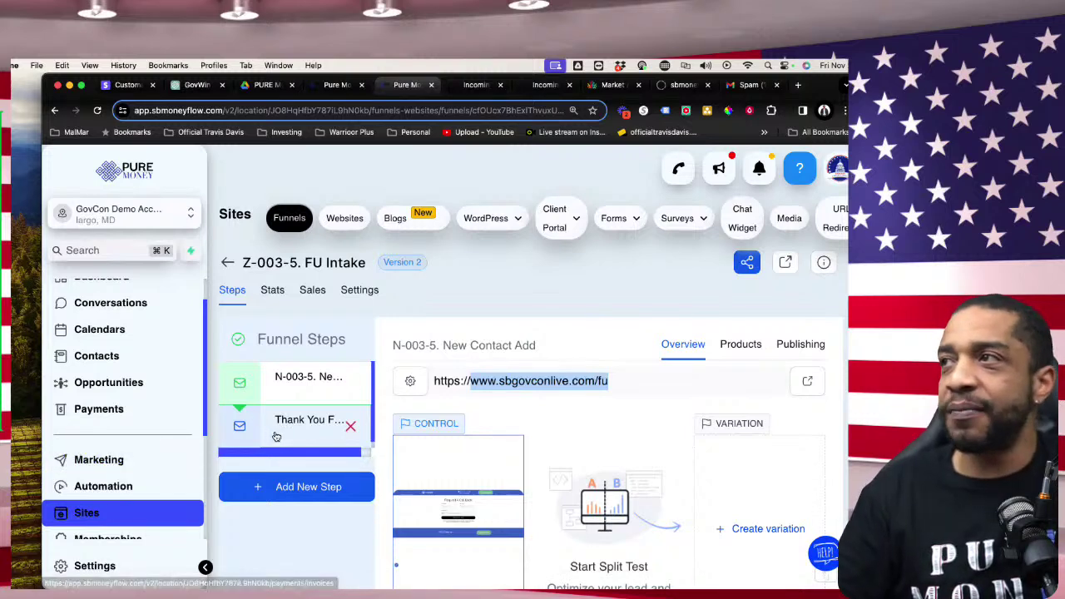
# Step: Leave the funnel, open the GovCon Demo Account's settings, and look through the available business, service and other settings categories
pyautogui.click(350, 552)
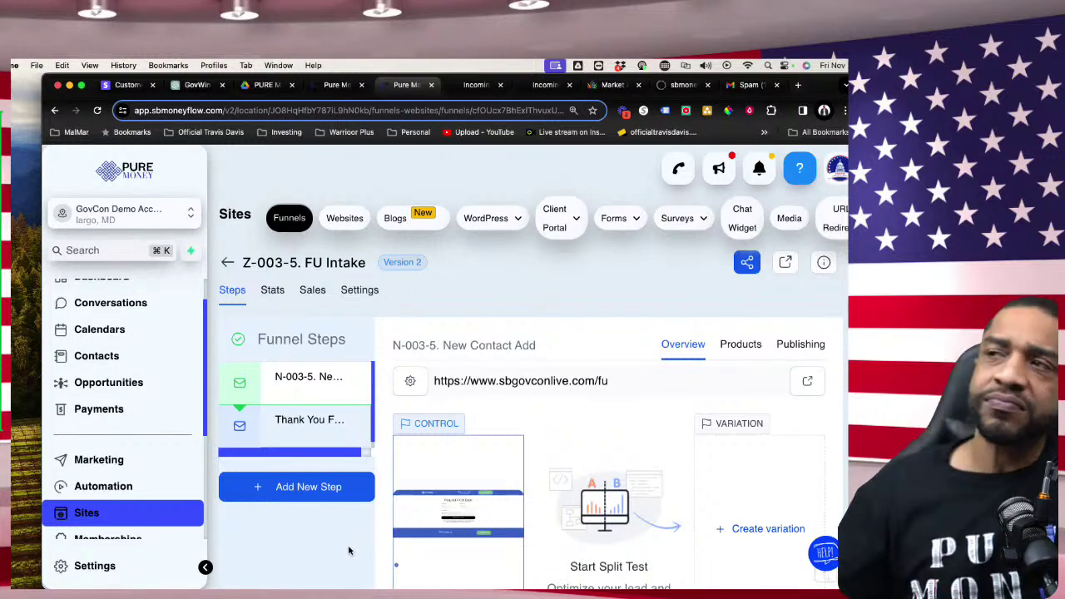
pyautogui.scroll(-5, 179, 488)
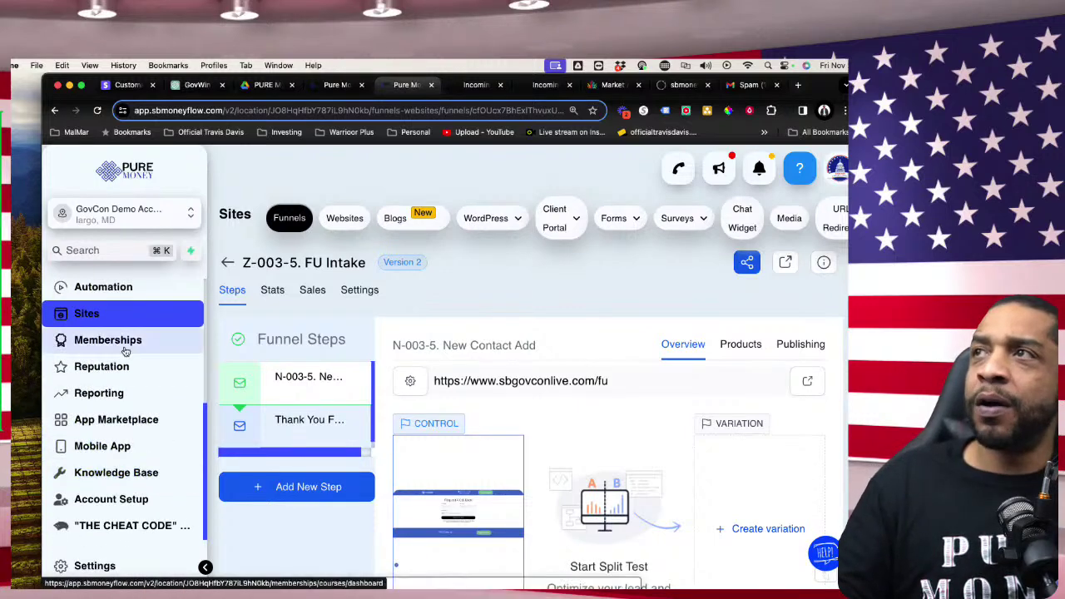
pyautogui.click(122, 498)
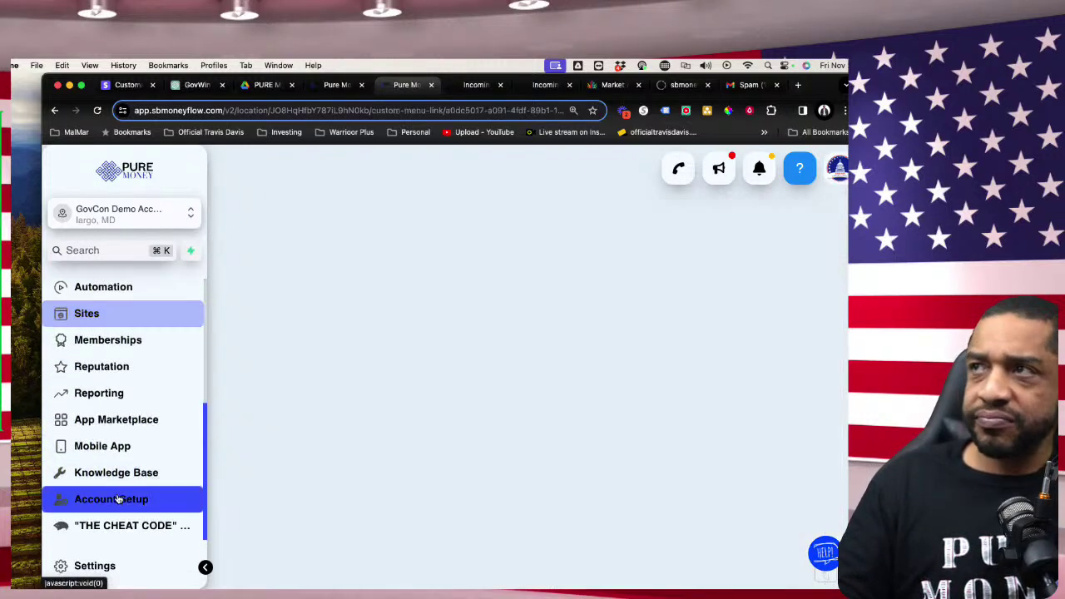
pyautogui.click(100, 568)
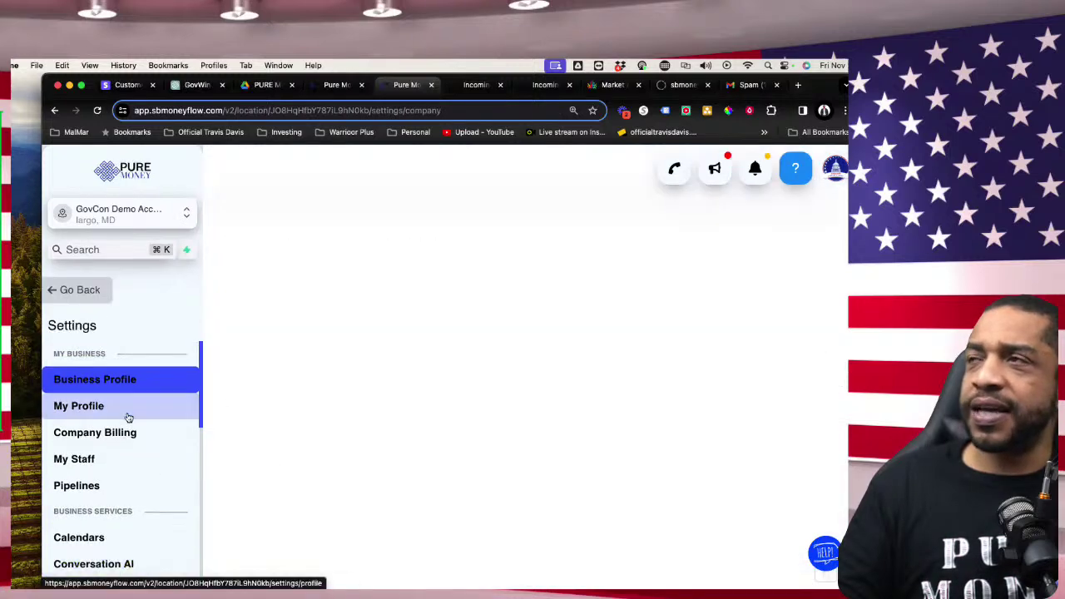
pyautogui.scroll(-10, 129, 454)
pyautogui.scroll(-2, 133, 454)
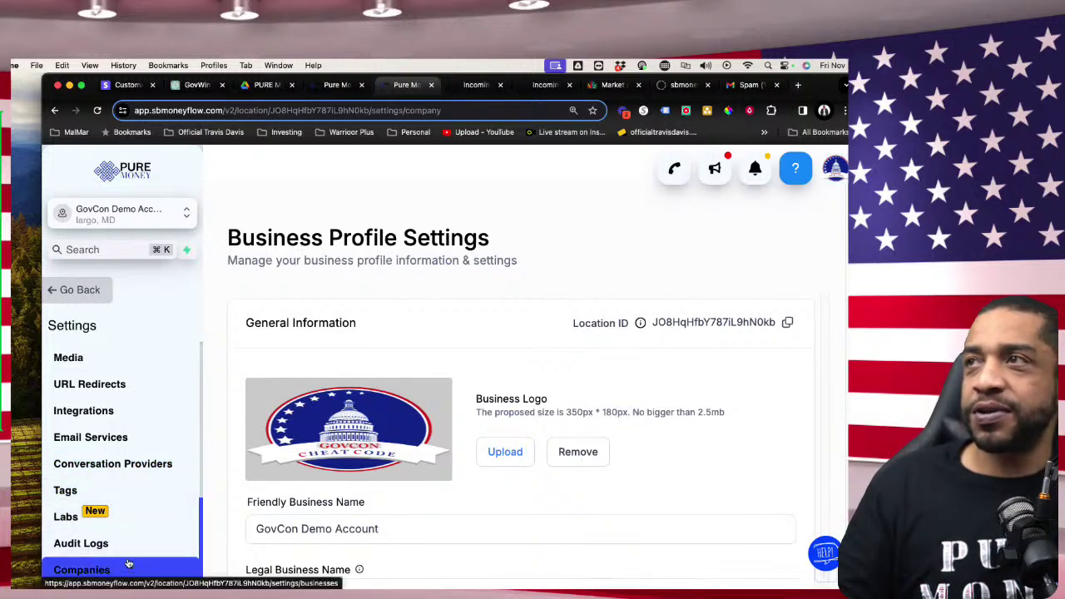
pyautogui.scroll(1, 132, 533)
pyautogui.scroll(1, 131, 533)
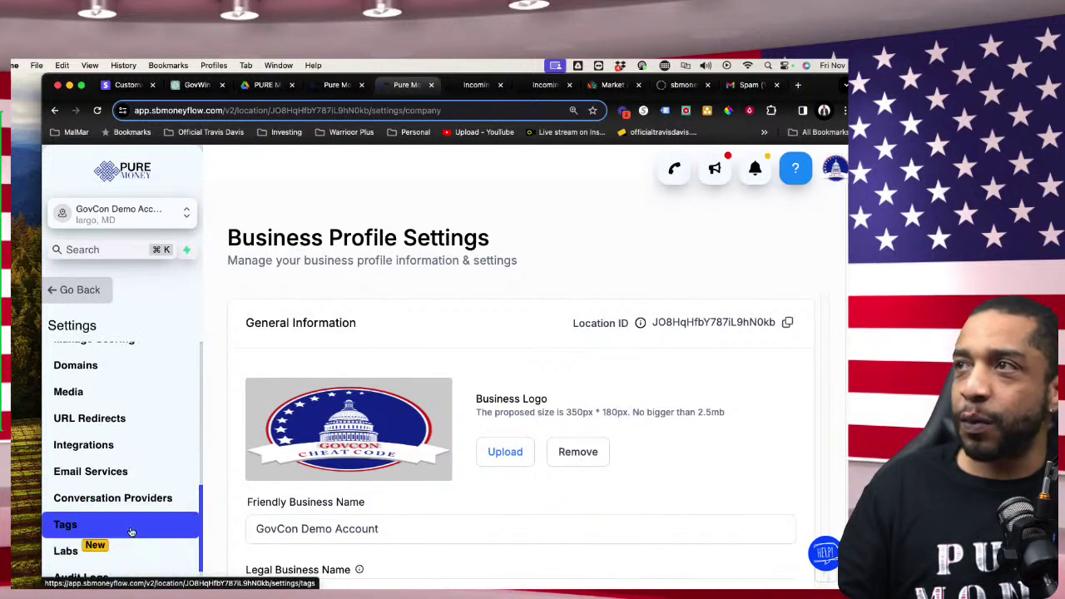
pyautogui.scroll(2, 131, 524)
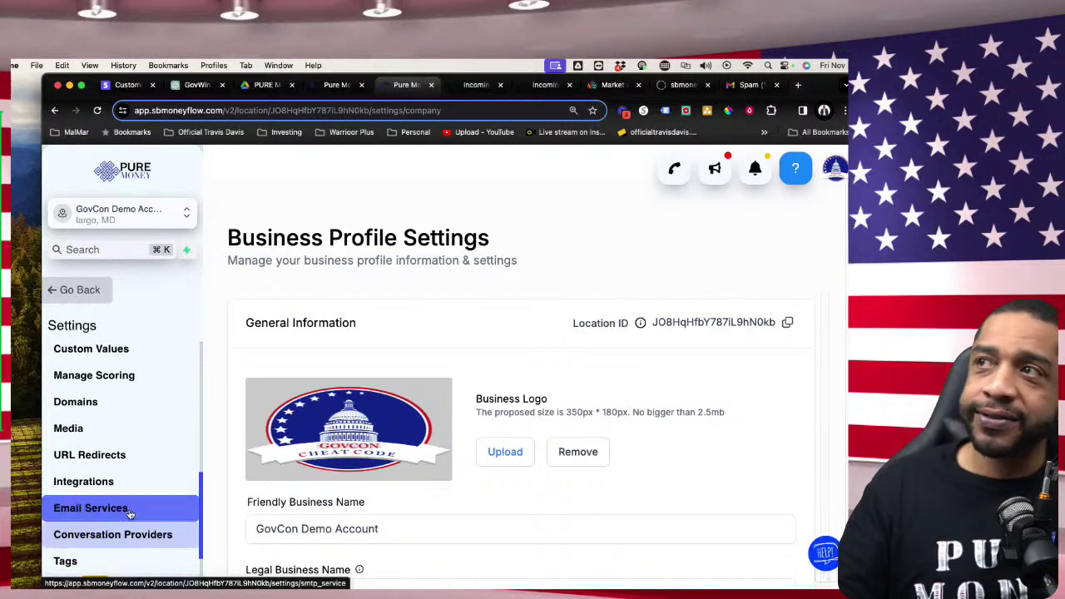
pyautogui.scroll(2, 129, 508)
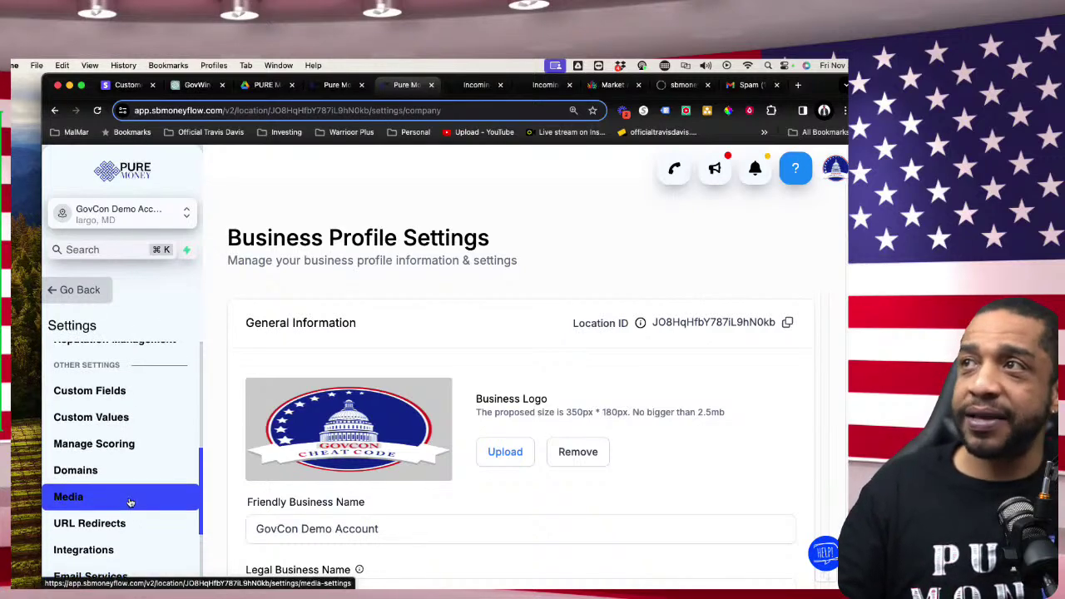
pyautogui.scroll(5, 129, 503)
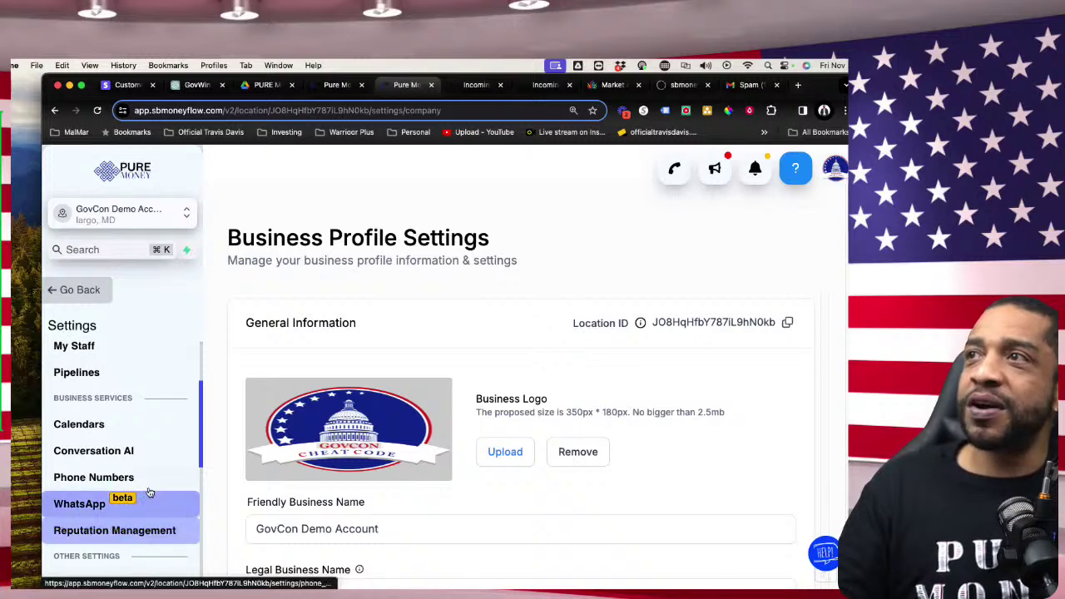
pyautogui.scroll(1, 141, 482)
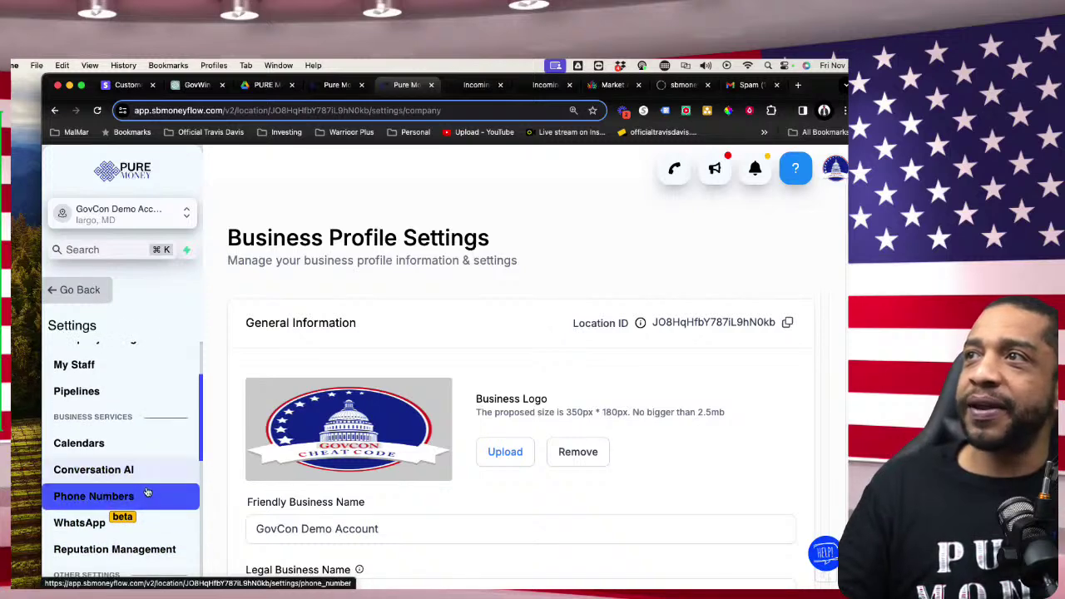
# Step: Open the calendar settings and look through the account's prebuilt calendars and their groups
pyautogui.click(137, 445)
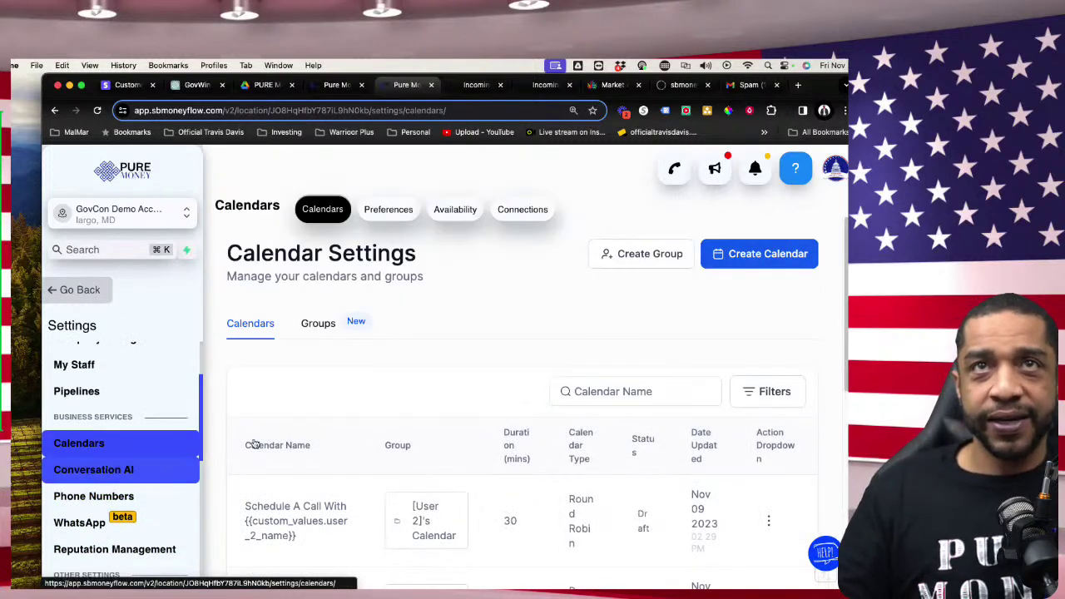
pyautogui.scroll(-5, 364, 480)
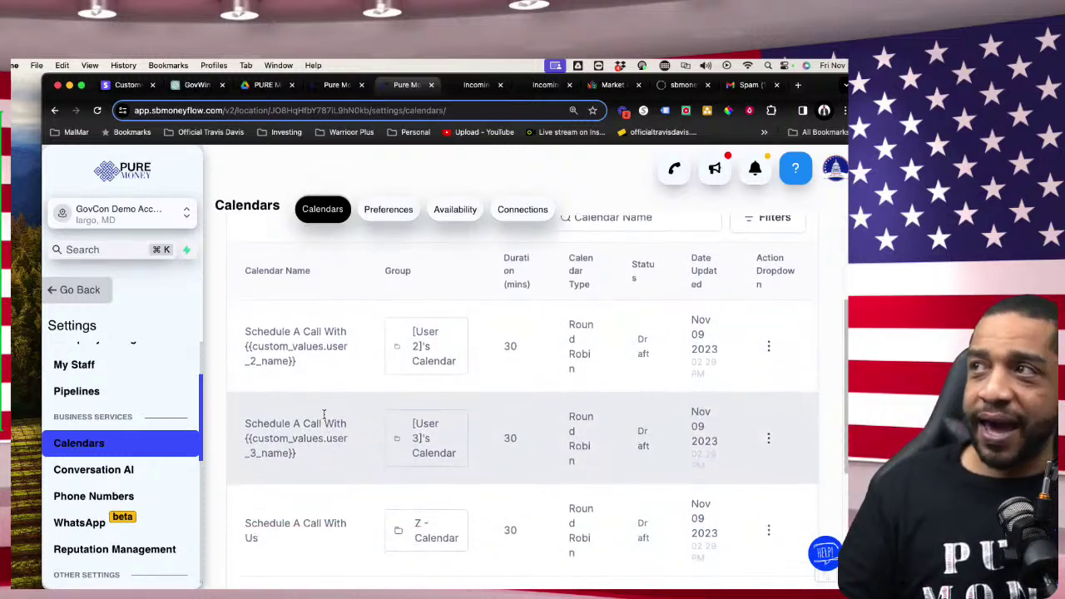
pyautogui.scroll(-6, 324, 414)
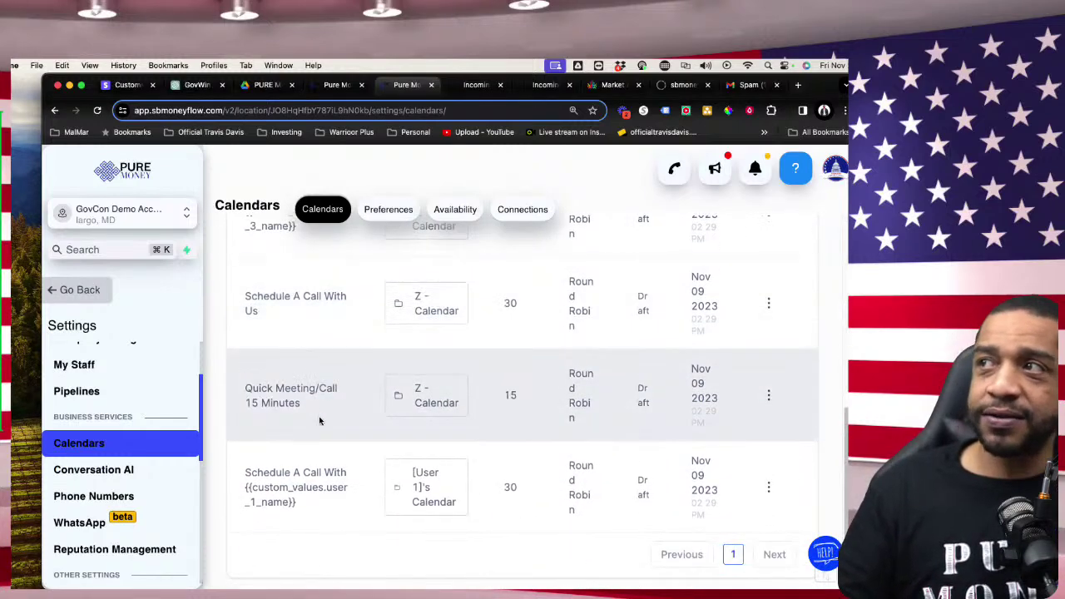
pyautogui.scroll(-1, 321, 437)
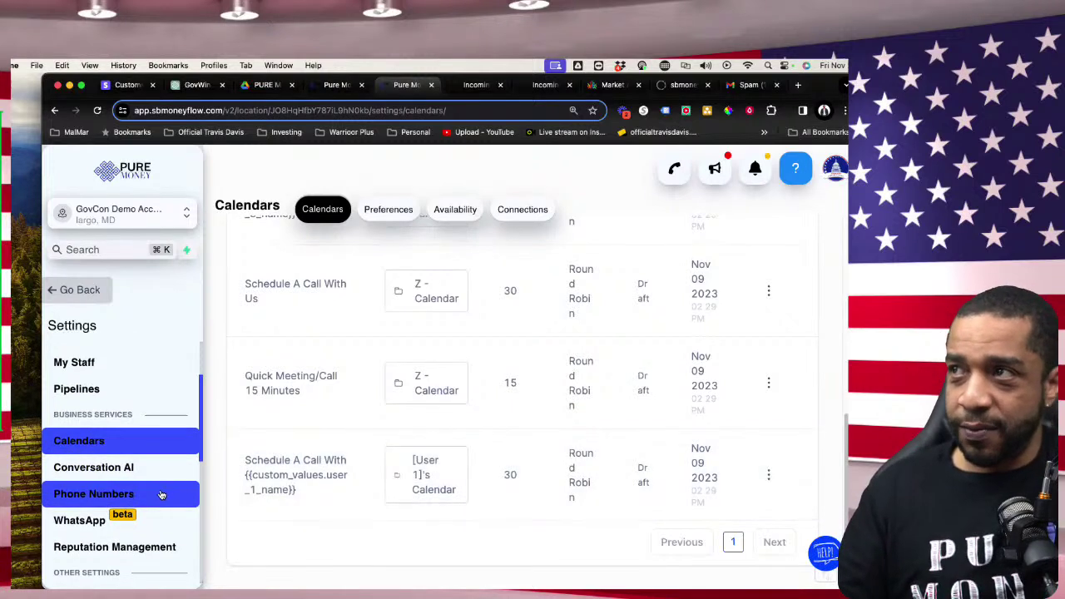
# Step: Open the Reputation Management settings and examine the Reviews AI and Auto Responses options
pyautogui.scroll(-3, 158, 491)
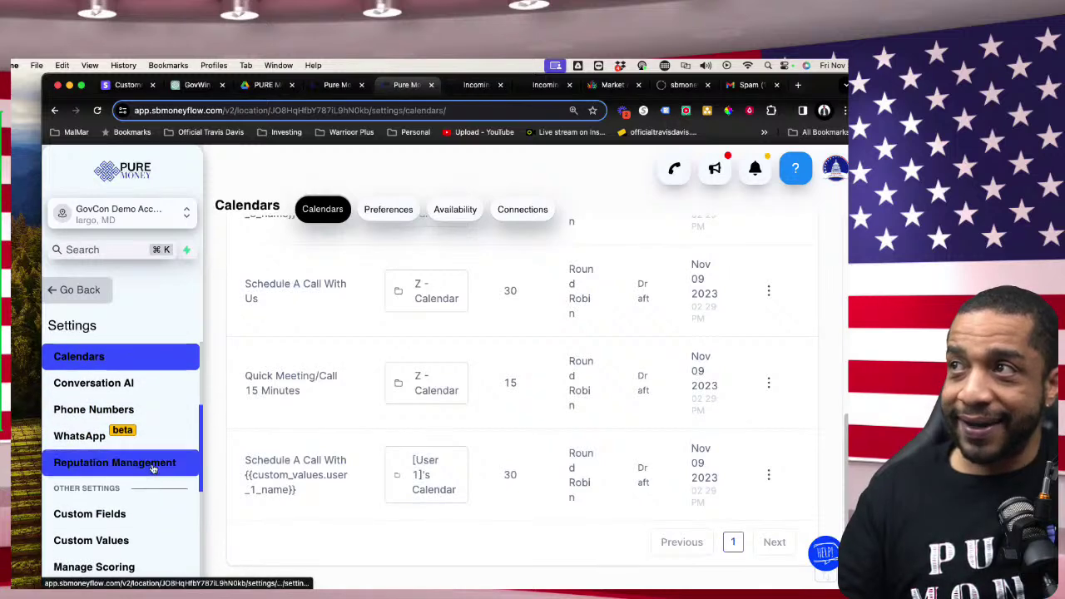
pyautogui.click(153, 468)
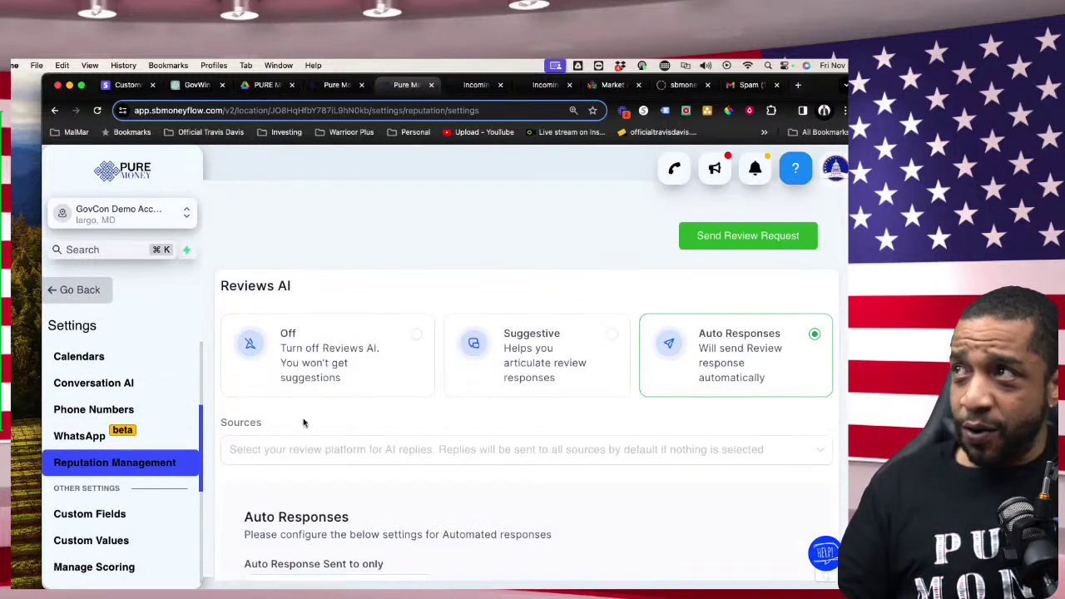
pyautogui.scroll(-5, 304, 424)
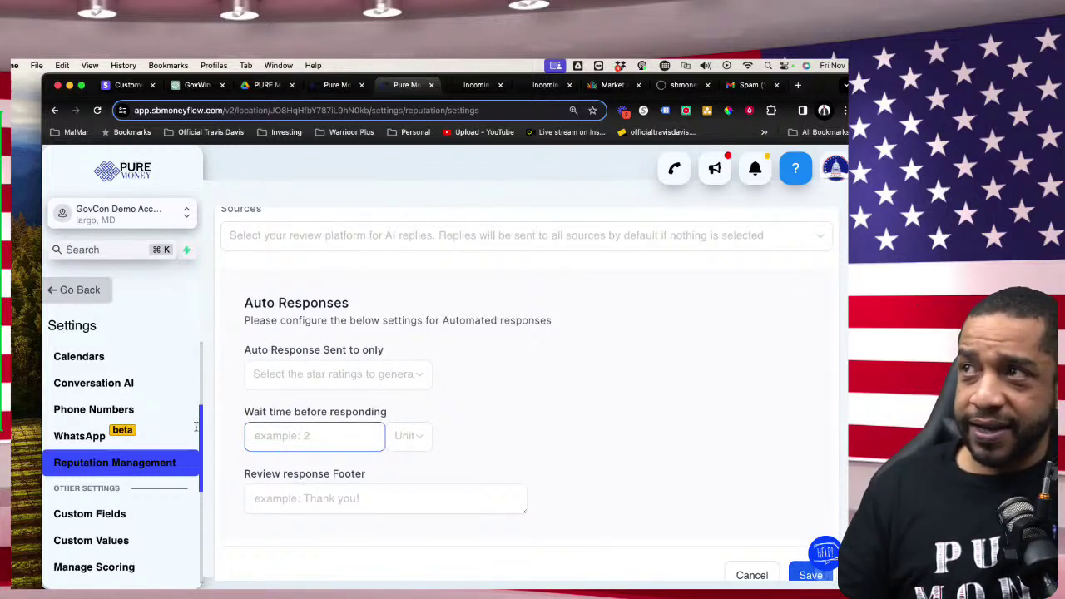
# Step: Open the Manage Scoring settings and review the contact scoring rules and their points
pyautogui.scroll(-4, 152, 433)
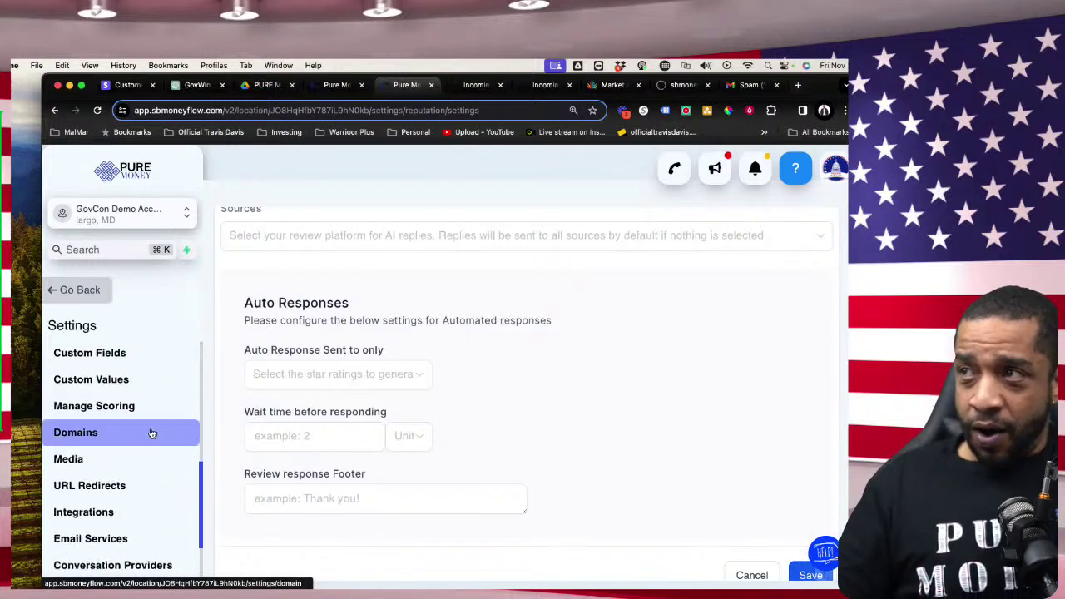
pyautogui.click(152, 432)
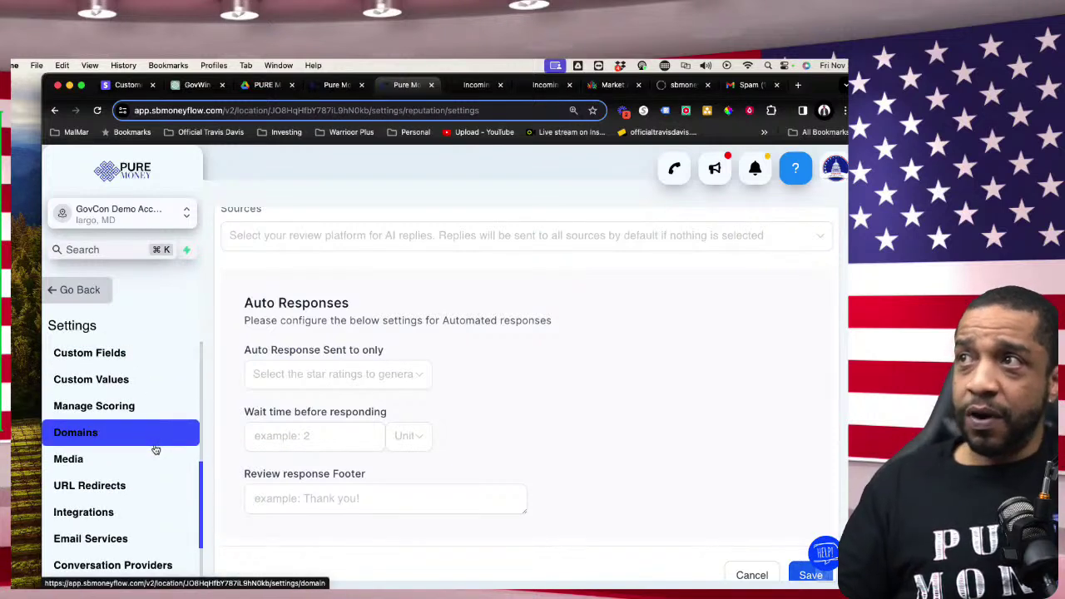
pyautogui.click(148, 409)
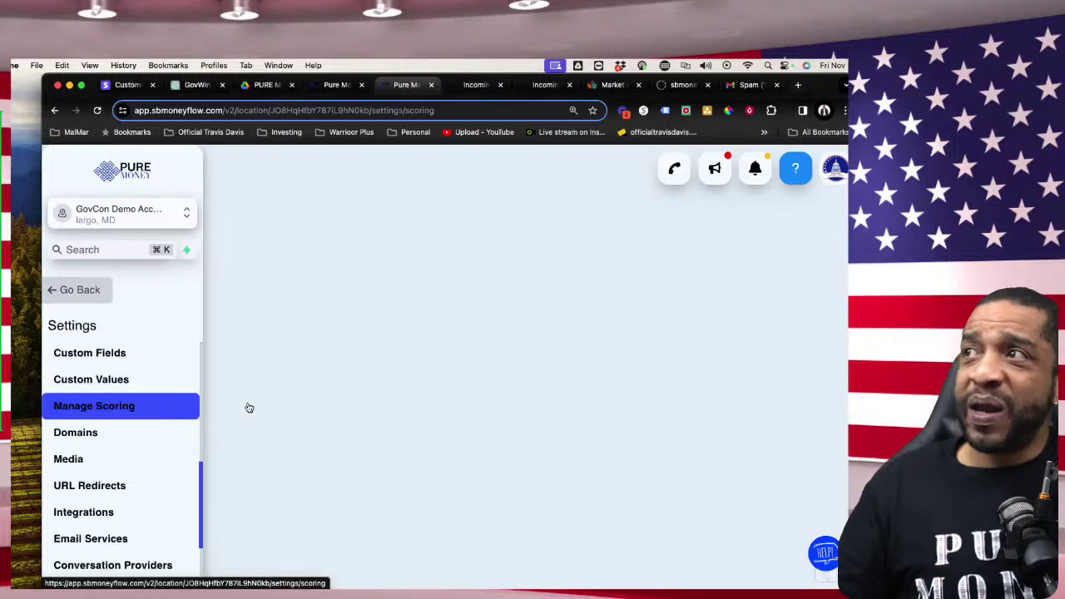
pyautogui.scroll(-5, 389, 471)
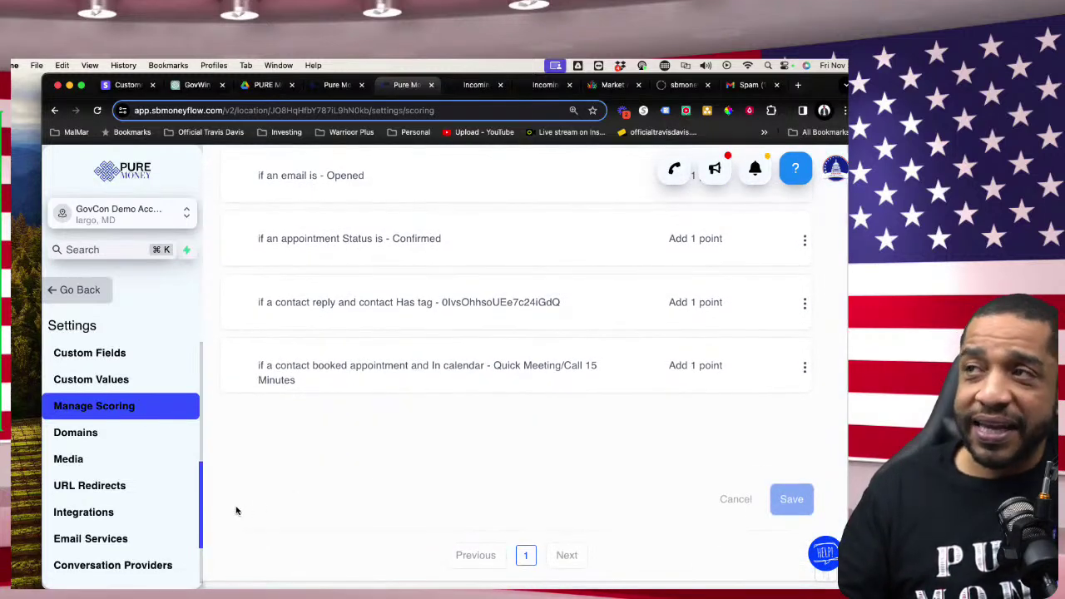
pyautogui.scroll(-1, 177, 535)
# Step: View the Conversation Providers settings and look back over the remaining settings categories
pyautogui.scroll(-2, 178, 535)
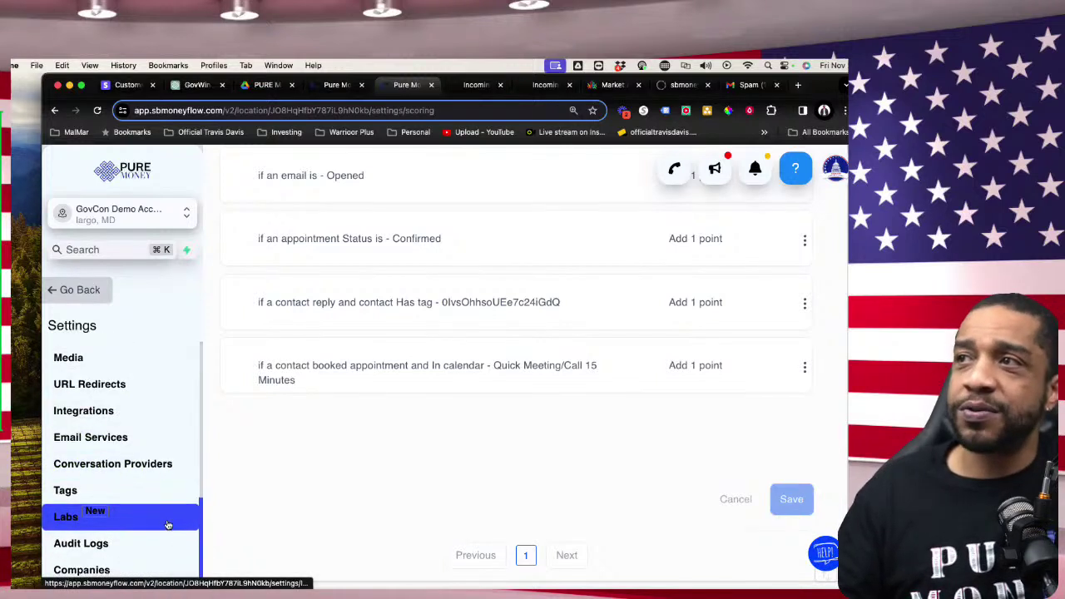
pyautogui.click(155, 471)
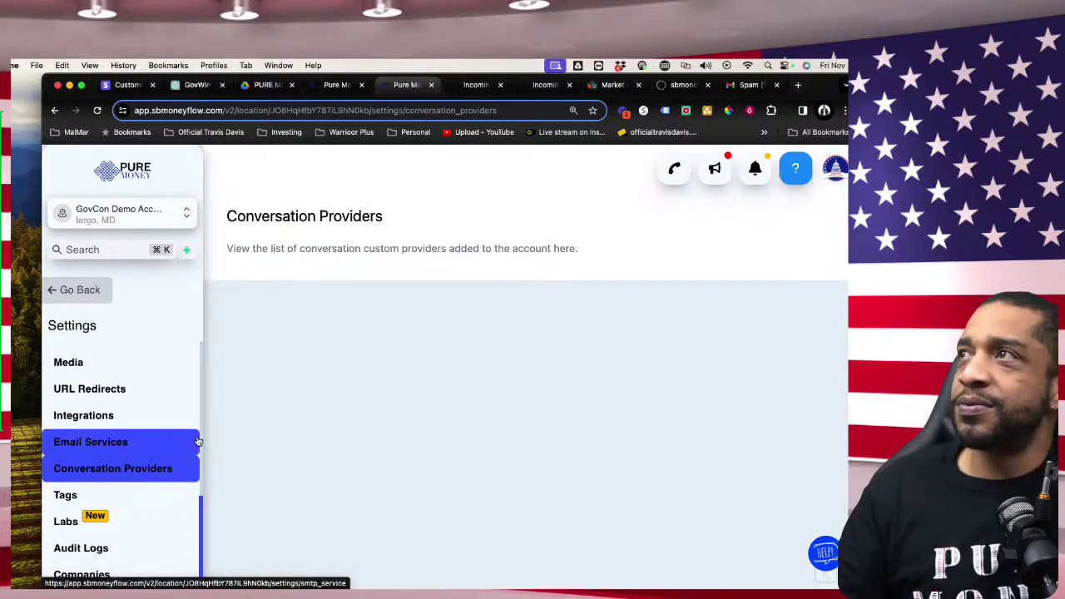
pyautogui.scroll(2, 183, 433)
pyautogui.scroll(5, 180, 445)
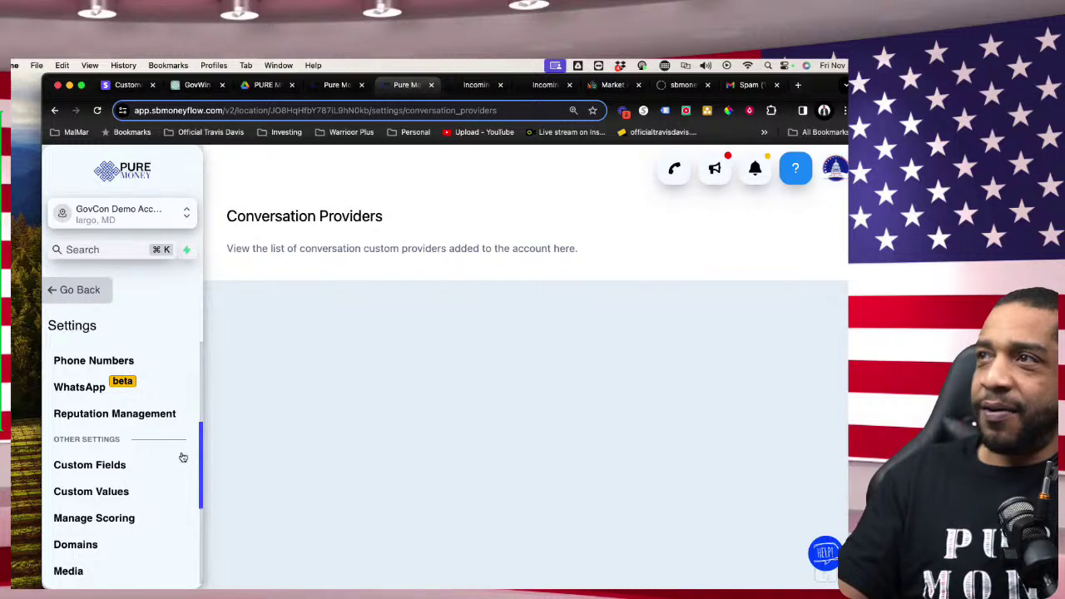
pyautogui.scroll(3, 170, 468)
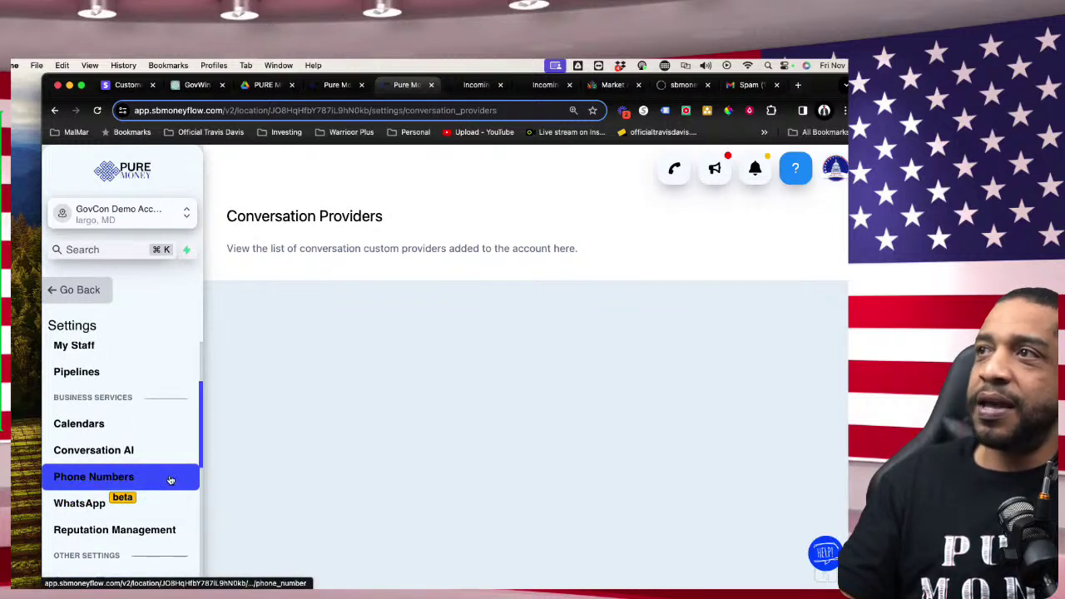
# Step: Switch to the GovCon Cheat Code sub-account and look through its unread conversations
pyautogui.click(163, 215)
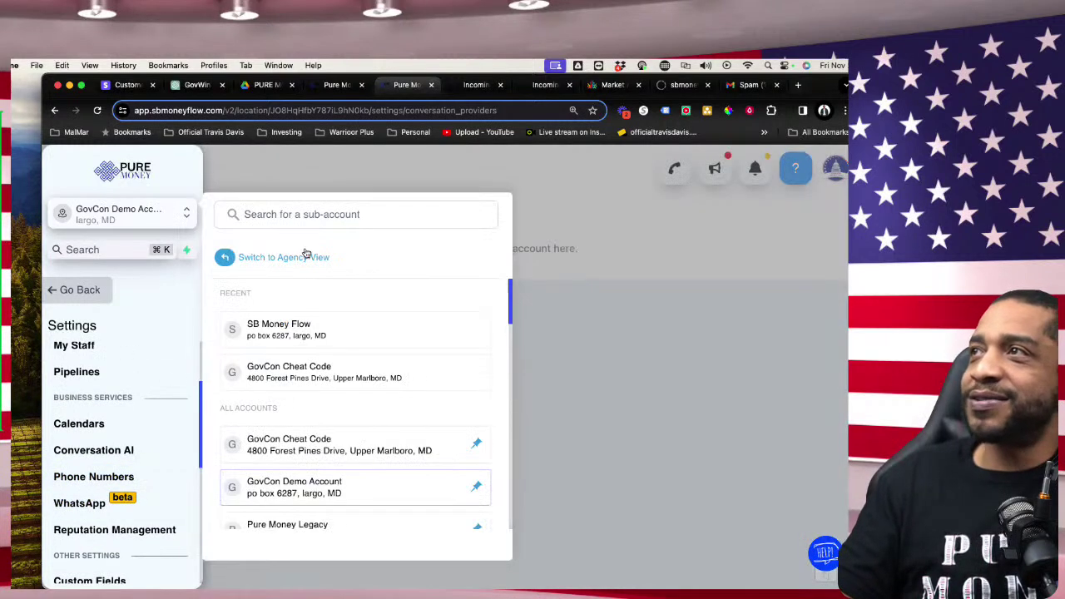
pyautogui.click(322, 376)
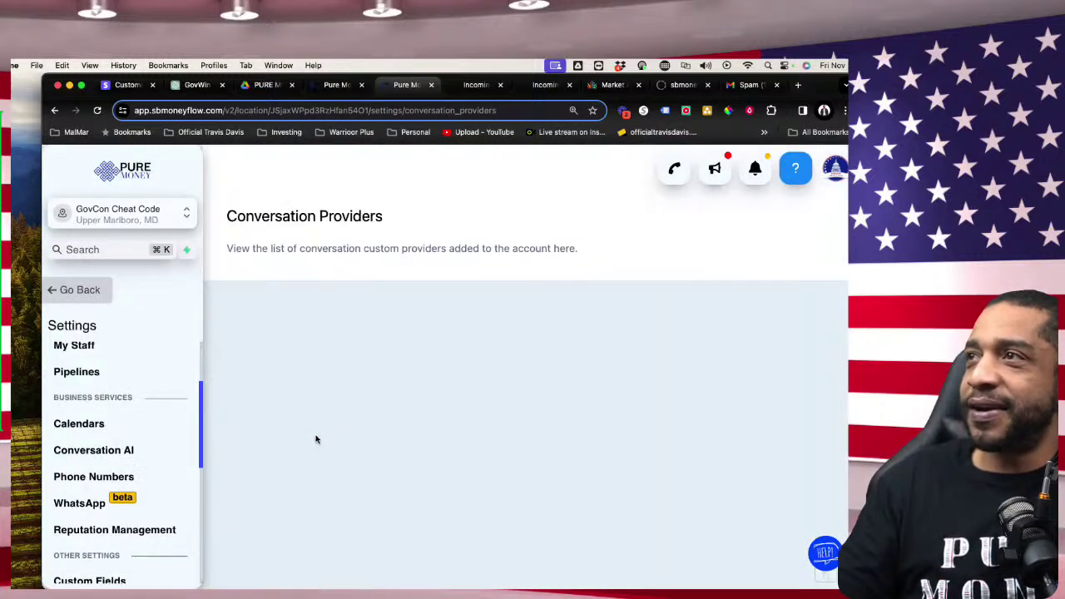
pyautogui.click(80, 291)
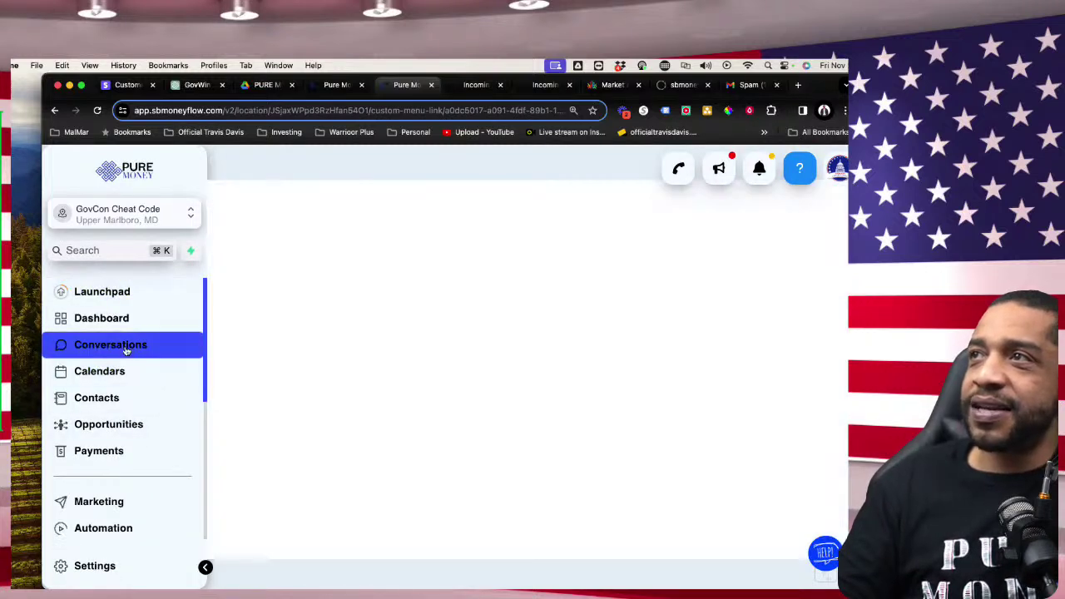
pyautogui.click(127, 351)
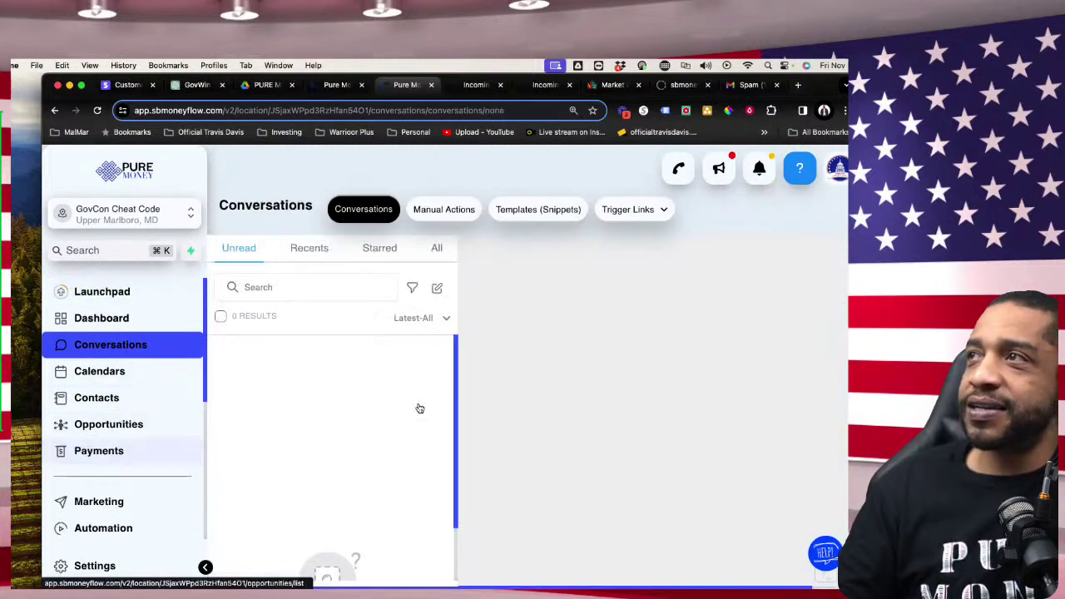
pyautogui.scroll(-3, 431, 487)
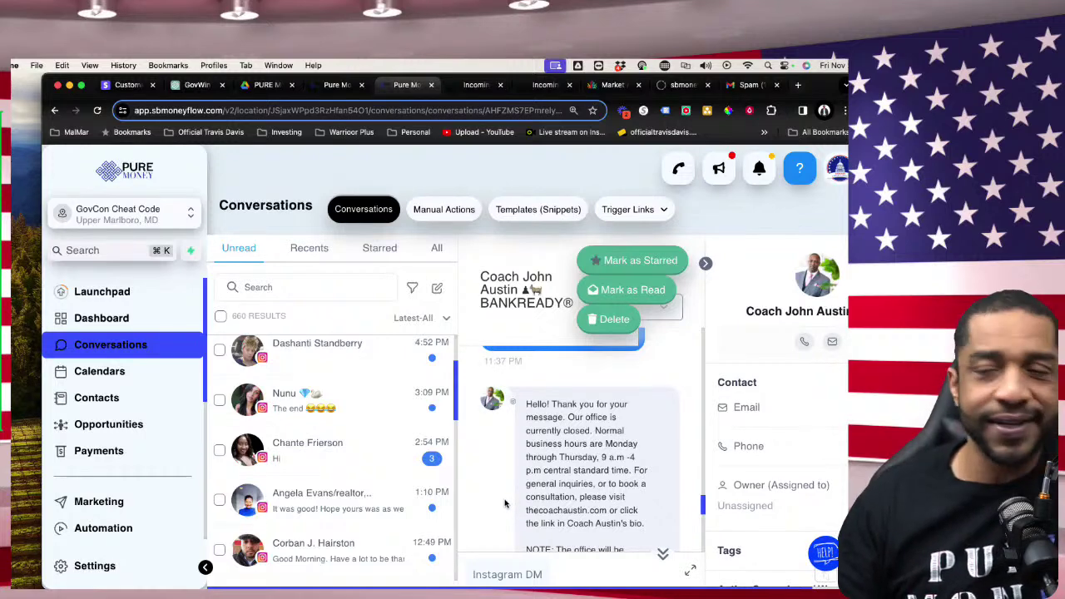
pyautogui.scroll(-1, 499, 510)
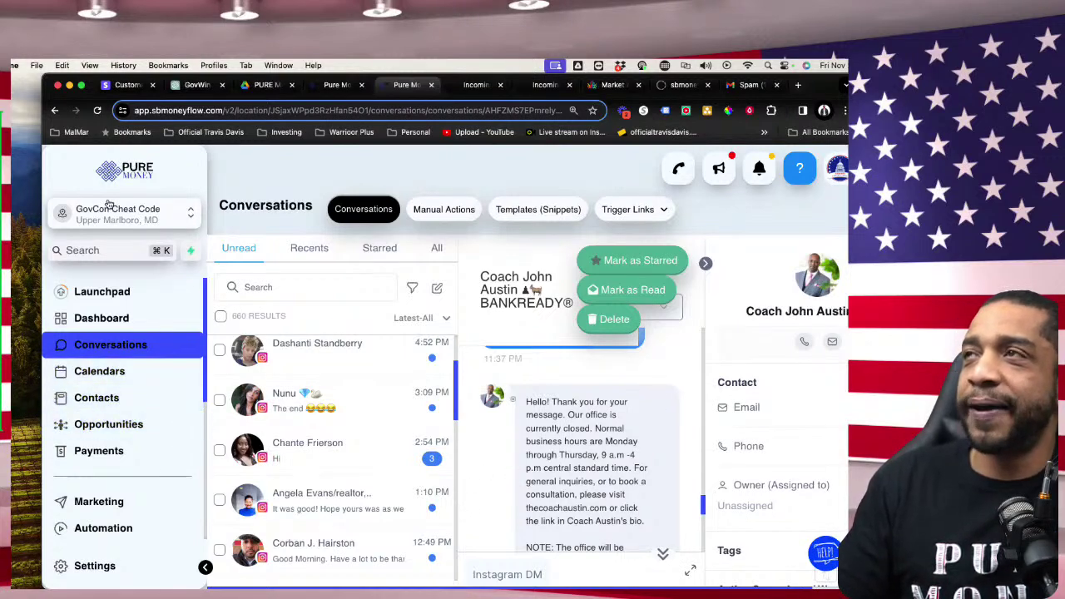
# Step: Switch back to the GovCon Demo Account sub-account and open its automation workflow list
pyautogui.click(143, 217)
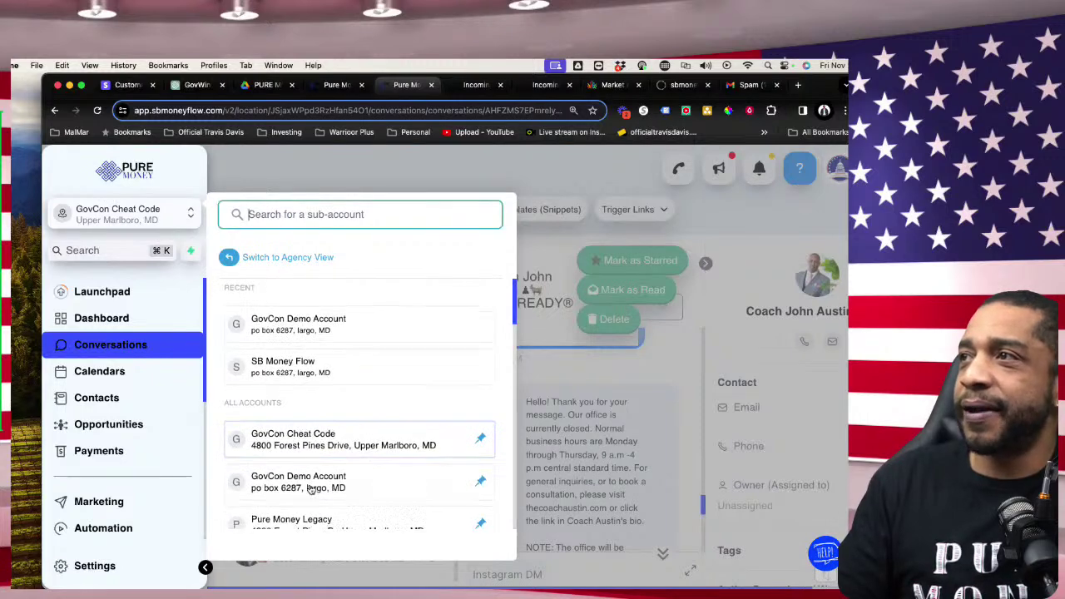
pyautogui.scroll(-3, 318, 458)
pyautogui.scroll(3, 333, 390)
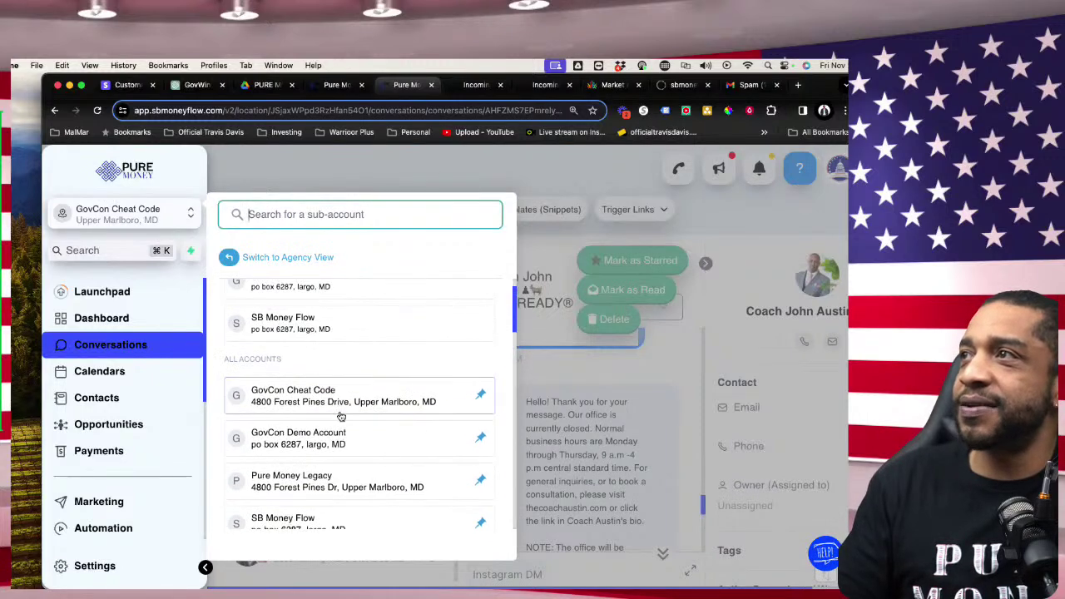
pyautogui.click(337, 412)
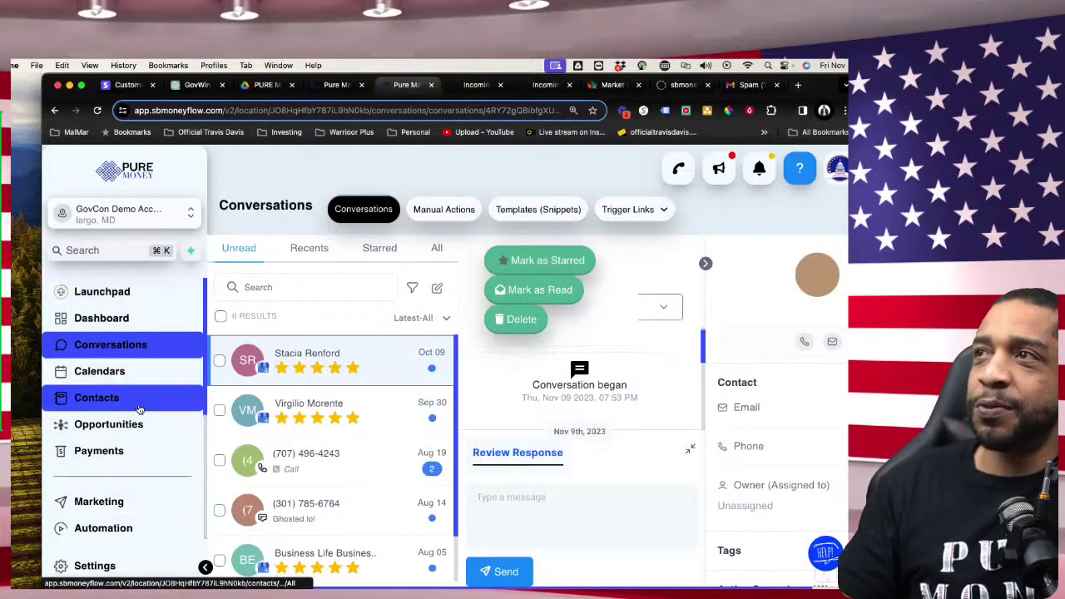
pyautogui.scroll(-2, 137, 474)
pyautogui.click(158, 441)
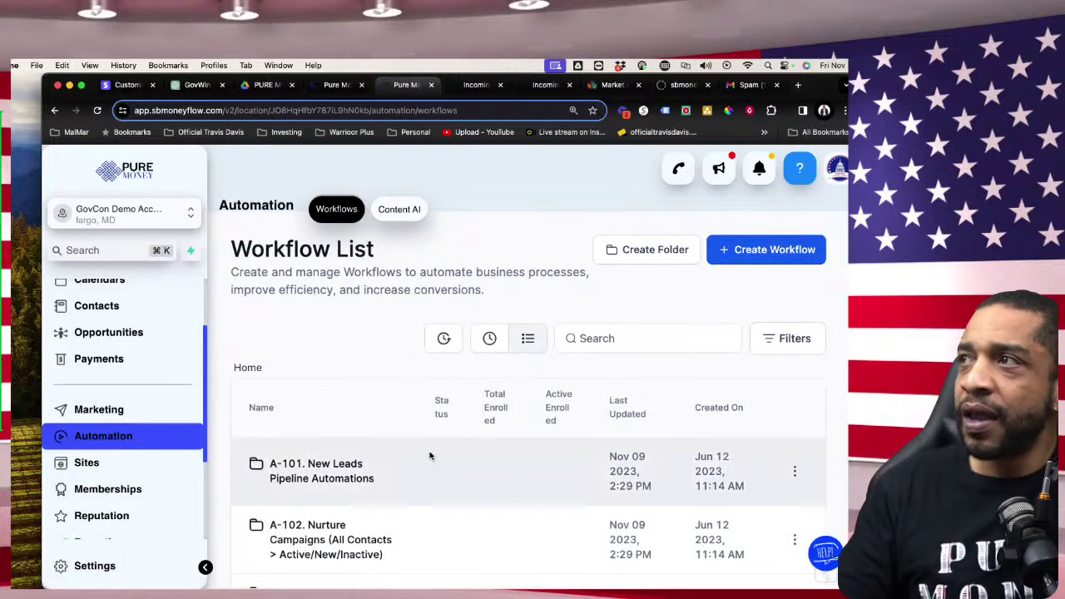
# Step: Skim the first page of workflow folders from A-101 New Leads Pipeline Automations through Z-004 Review Requests
pyautogui.scroll(-2, 421, 473)
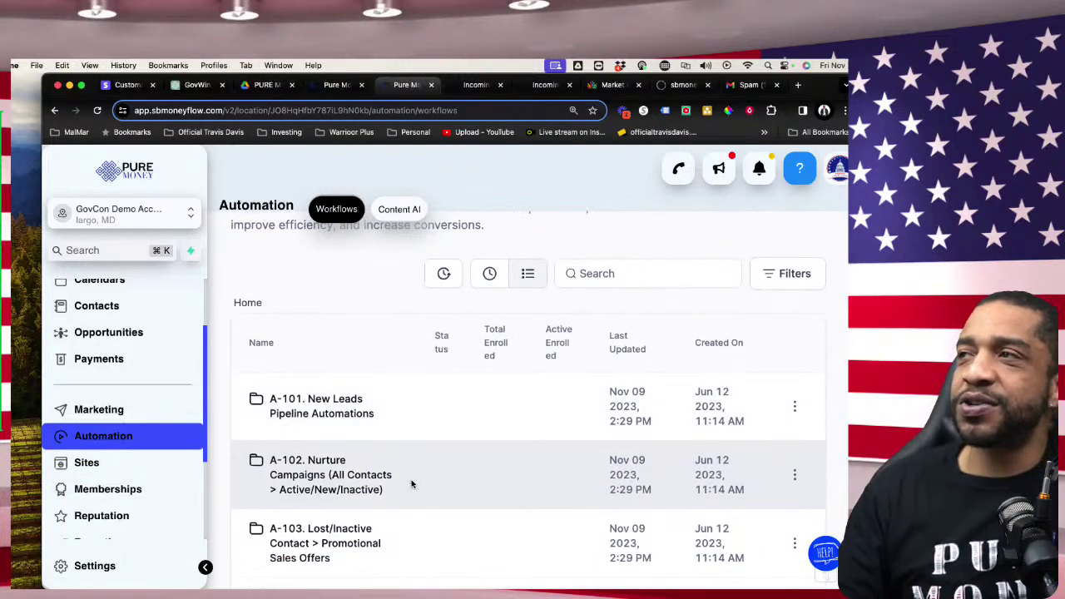
pyautogui.scroll(-2, 383, 487)
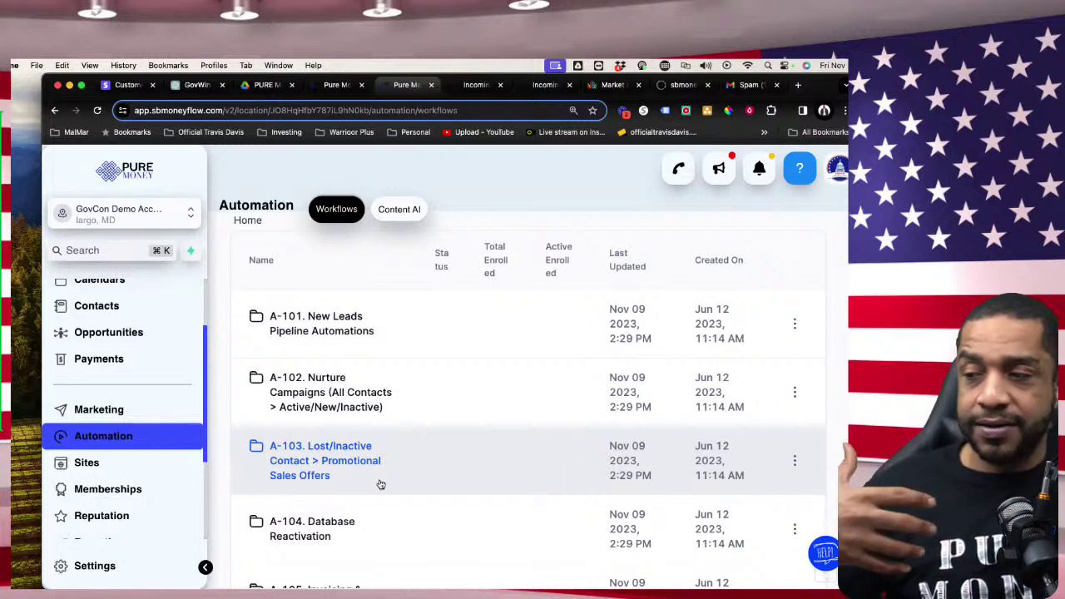
pyautogui.scroll(-2, 363, 506)
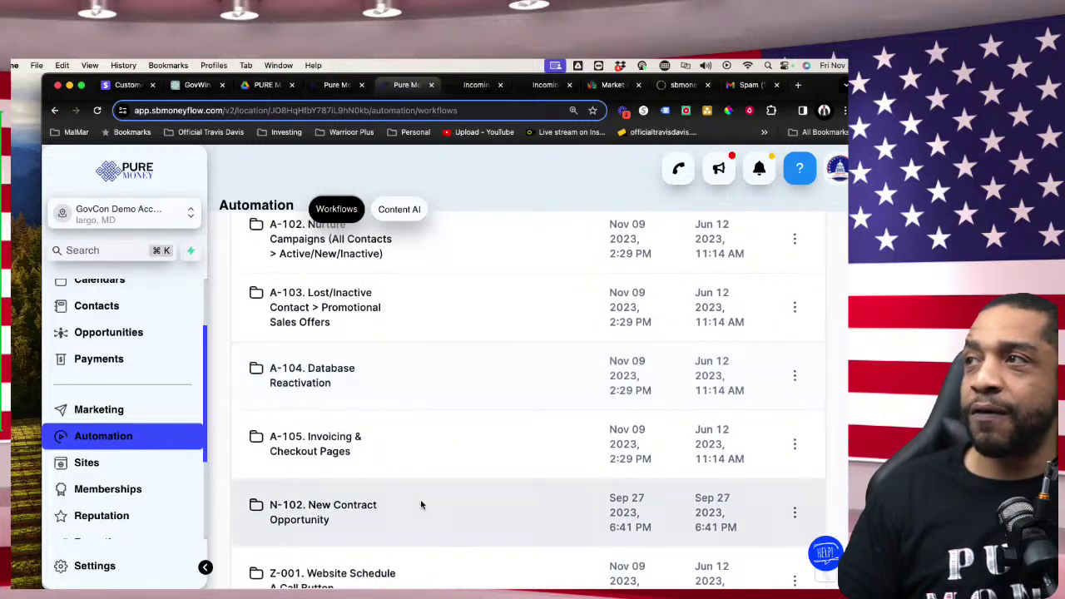
pyautogui.scroll(1, 358, 366)
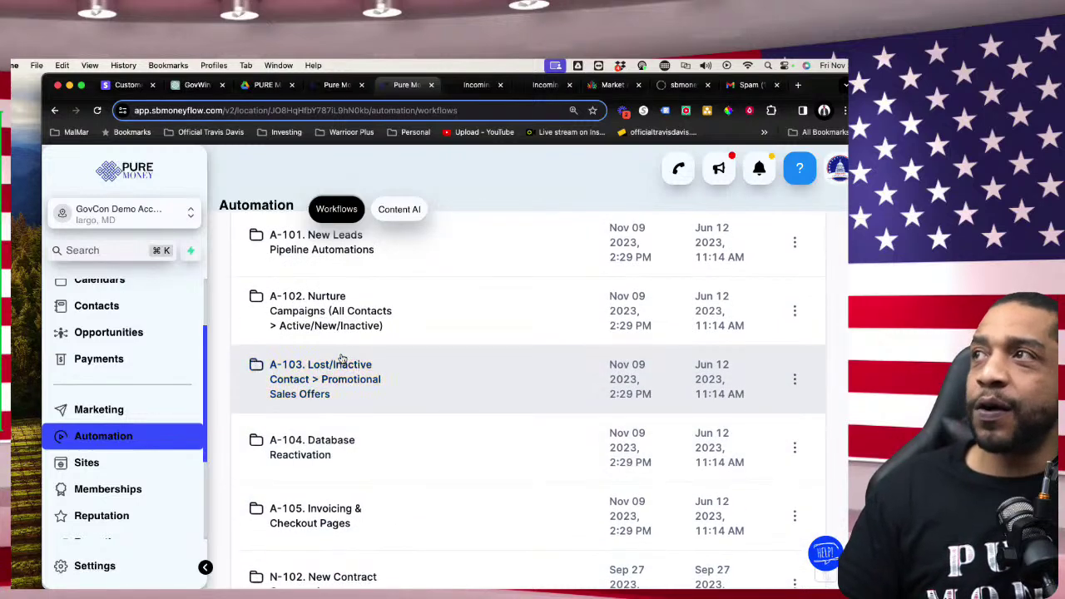
pyautogui.scroll(-1, 345, 412)
pyautogui.scroll(-3, 337, 429)
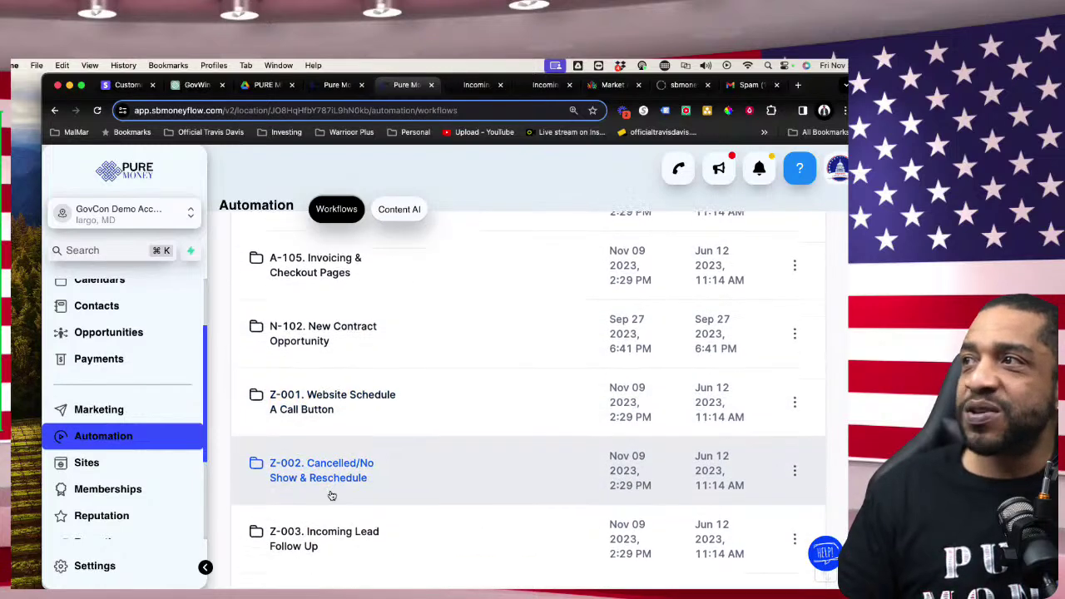
pyautogui.scroll(-2, 333, 492)
pyautogui.scroll(-1, 320, 454)
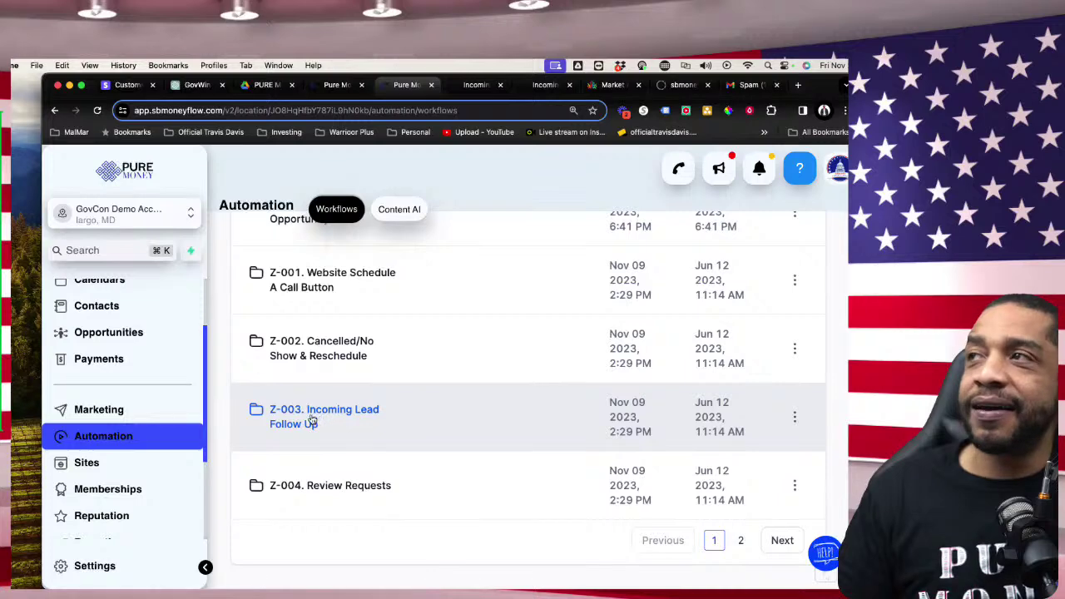
pyautogui.scroll(15, 416, 428)
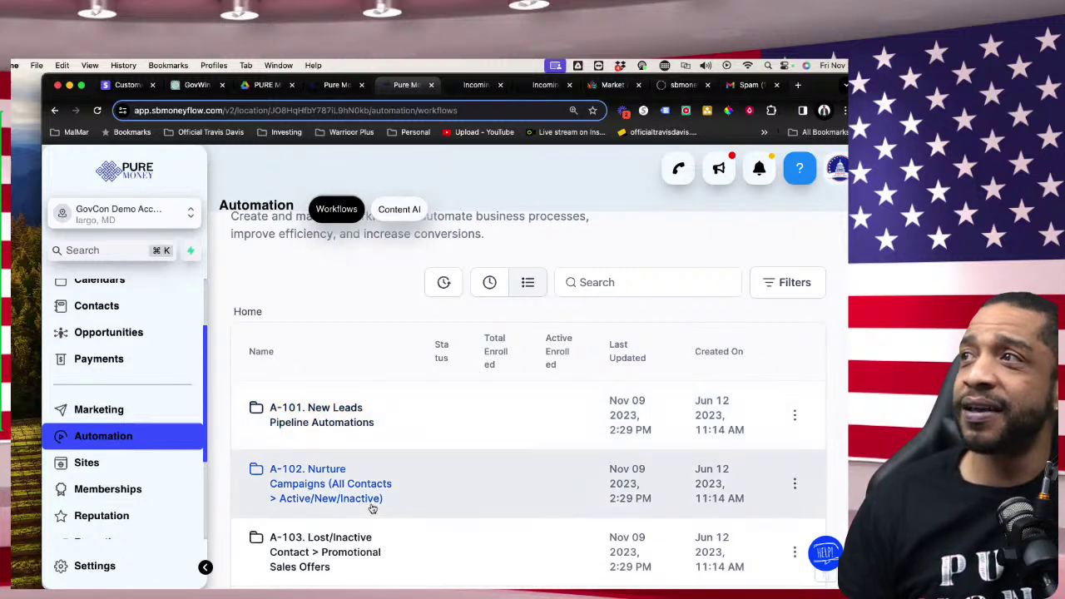
# Step: Go through the first-page workflow folders one by one, from the A-102 Nurture Campaigns folder down to the Z-004 Review Requests folder
pyautogui.scroll(-1, 366, 495)
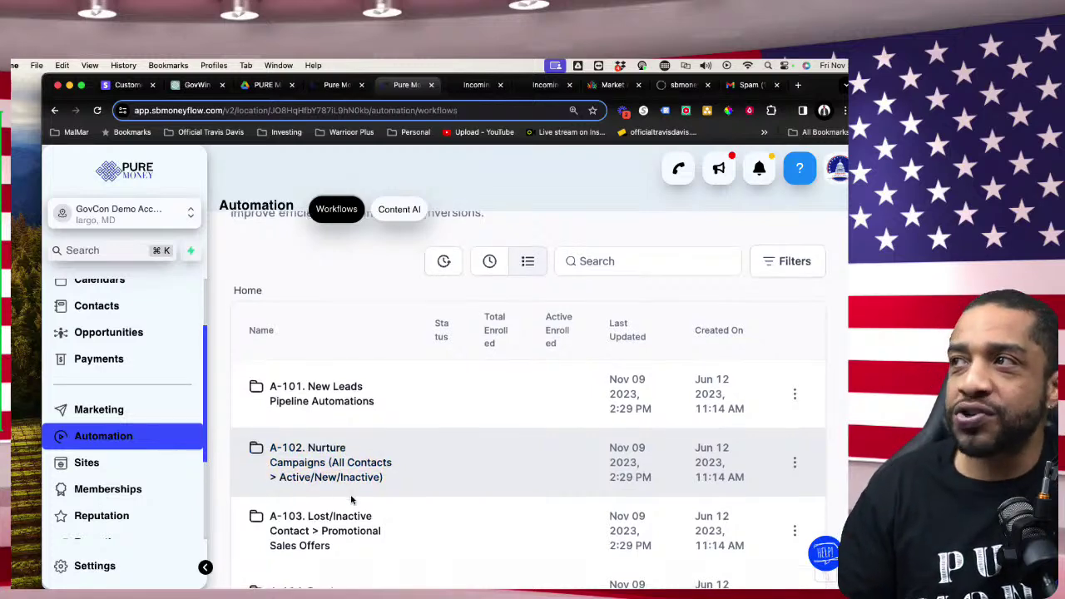
pyautogui.scroll(-1, 347, 491)
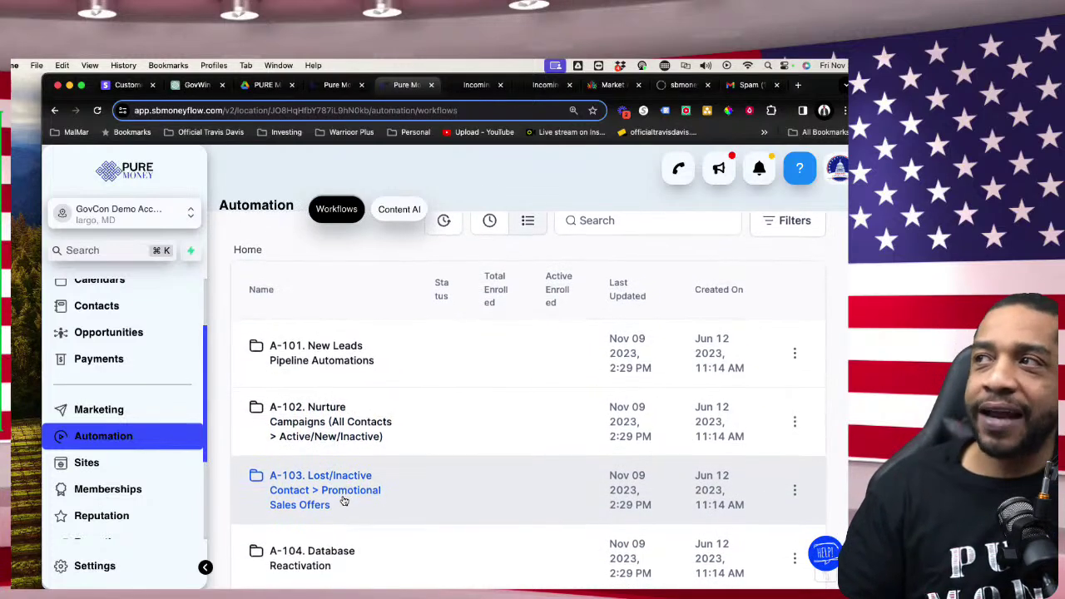
pyautogui.scroll(-1, 341, 505)
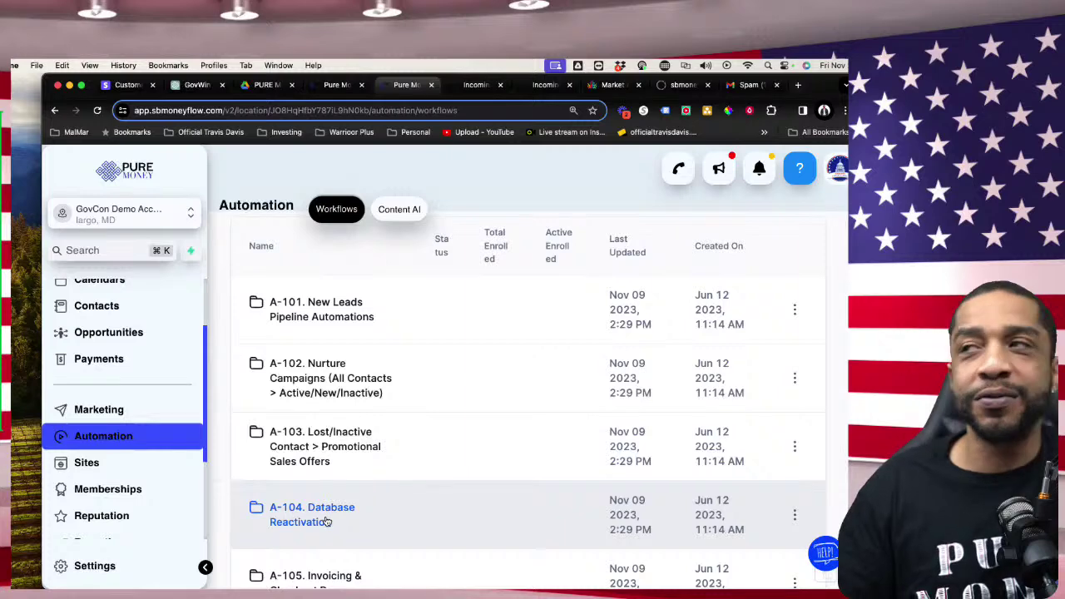
pyautogui.scroll(-2, 326, 520)
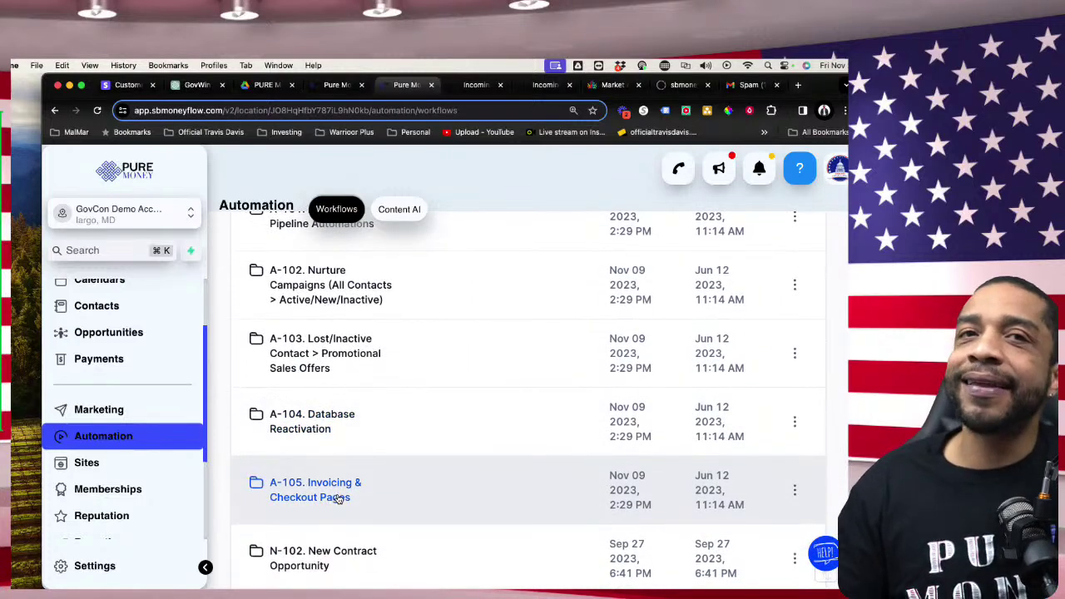
pyautogui.scroll(-1, 340, 500)
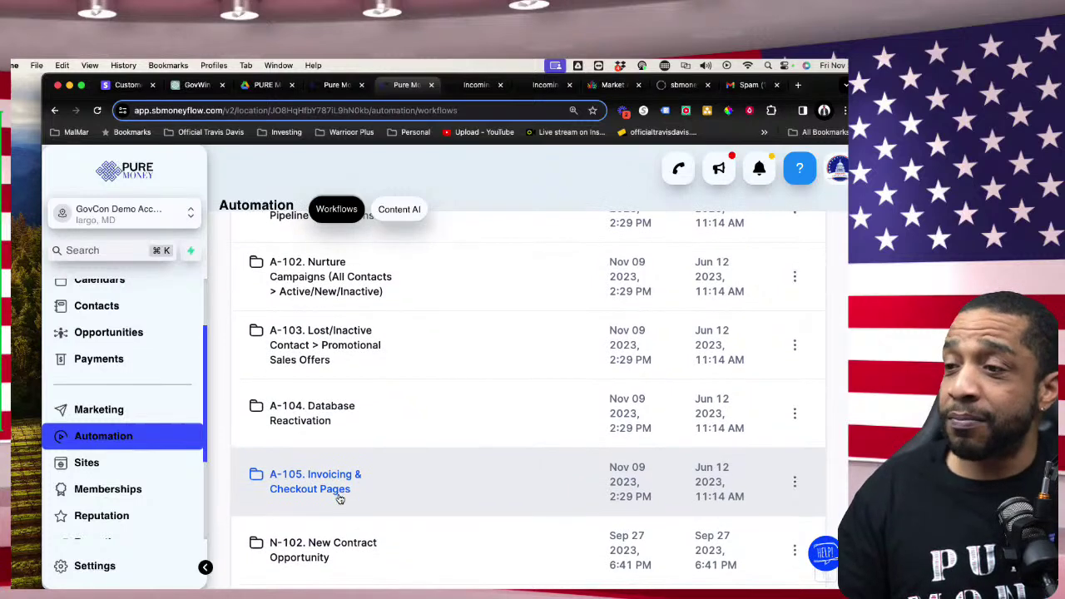
pyautogui.scroll(-2, 340, 500)
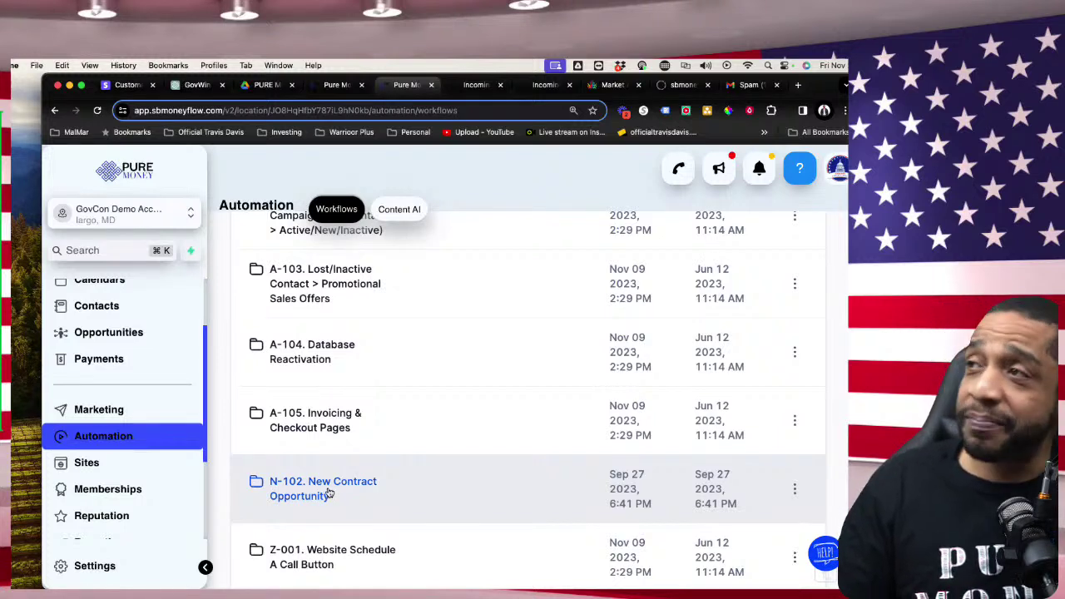
pyautogui.scroll(-2, 330, 494)
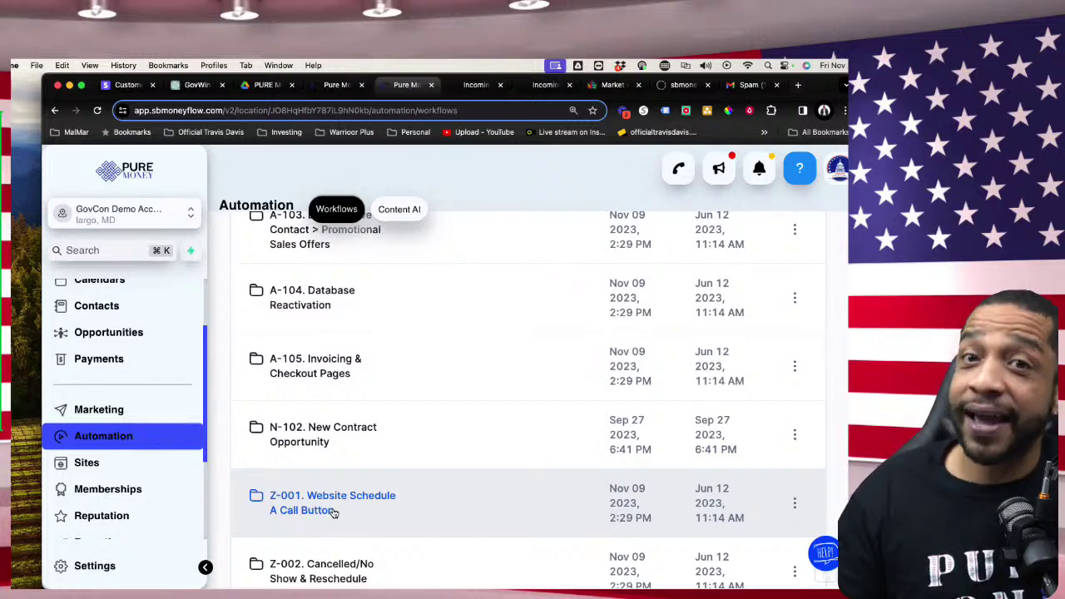
pyautogui.scroll(-1, 333, 509)
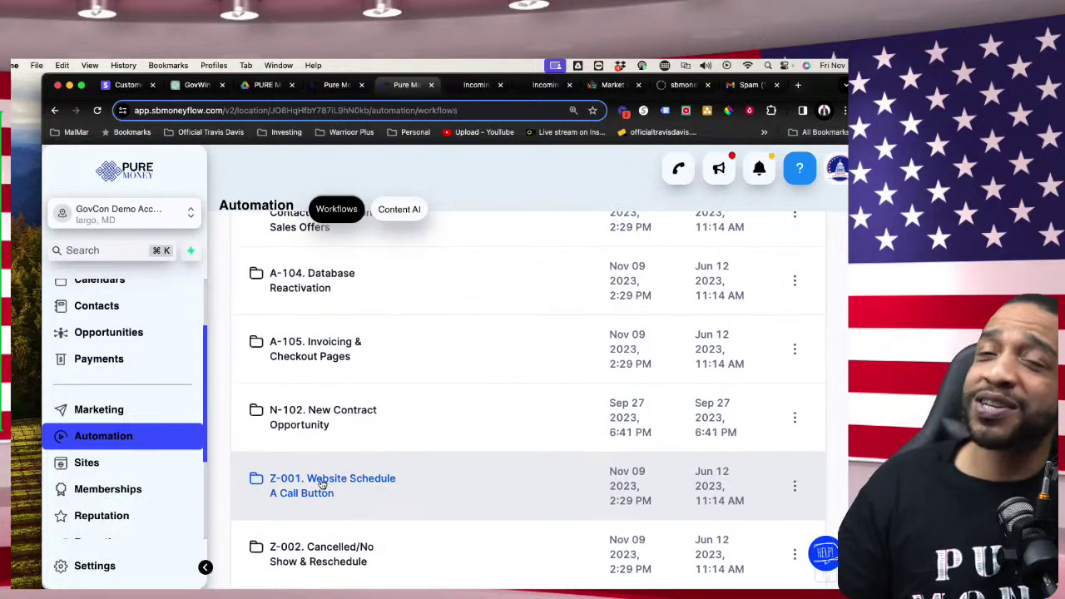
pyautogui.scroll(-5, 324, 483)
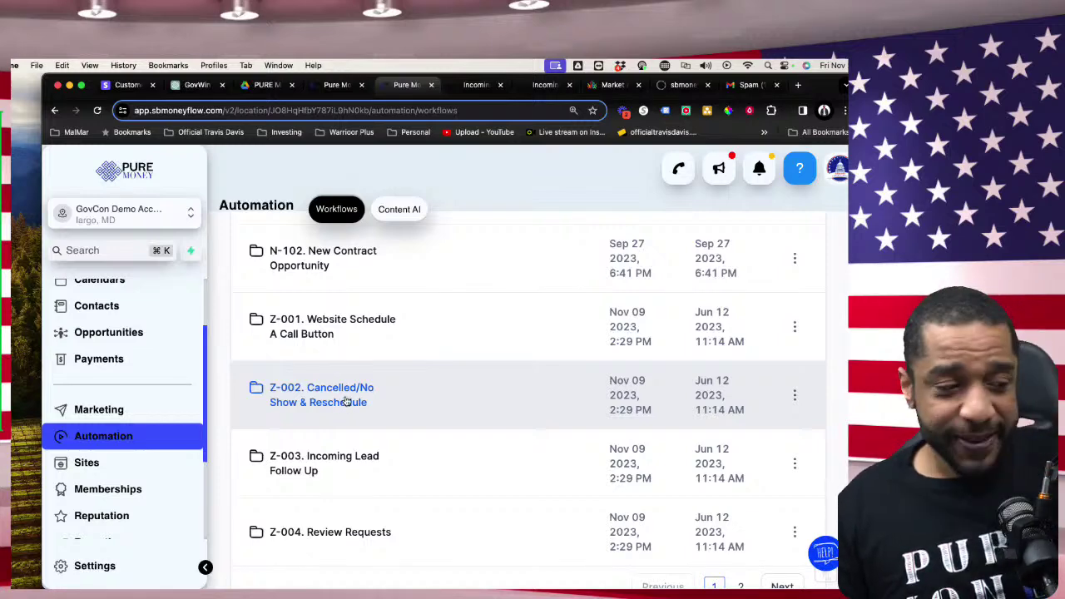
pyautogui.scroll(-1, 343, 407)
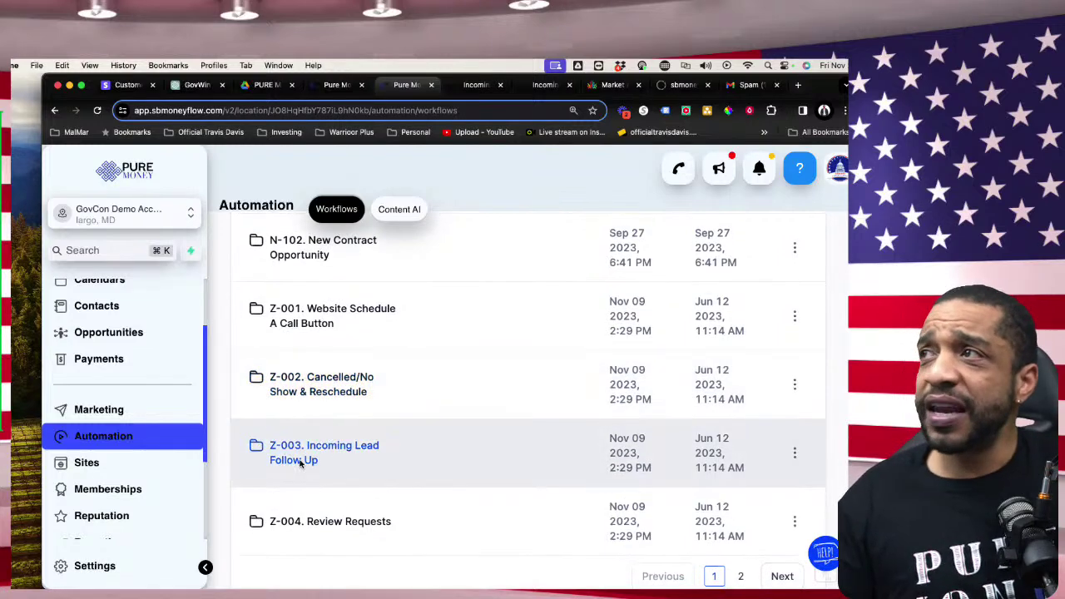
pyautogui.scroll(-4, 347, 442)
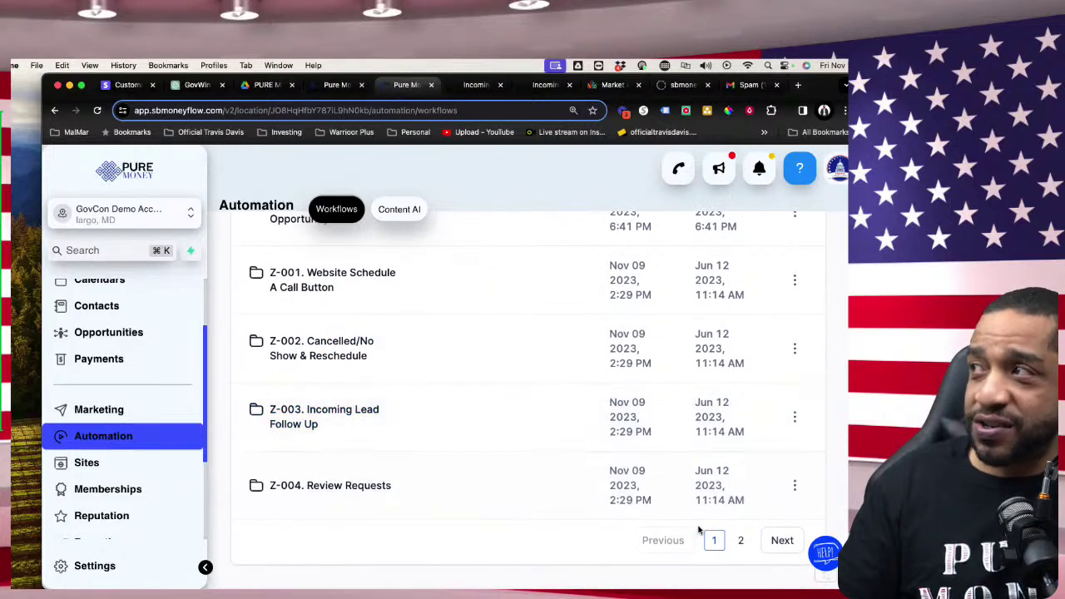
# Step: Open page 2 of the workflow list and review the folders from Z-005 Twilio Numbers through Z-016 Re-subscribed to SMS
pyautogui.click(743, 543)
pyautogui.scroll(5, 426, 380)
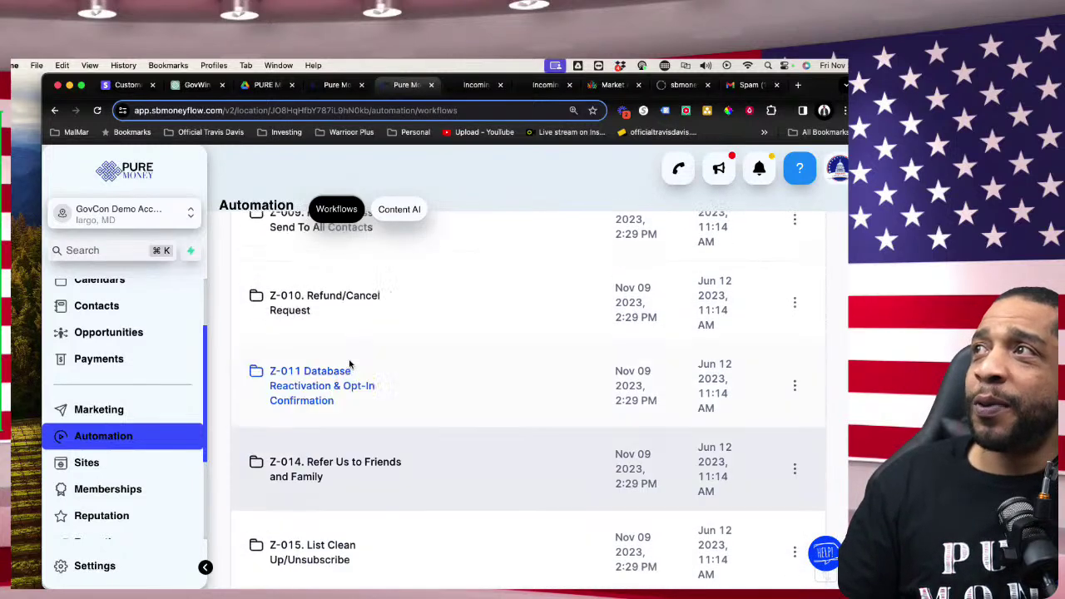
pyautogui.scroll(5, 348, 358)
pyautogui.scroll(-1, 345, 416)
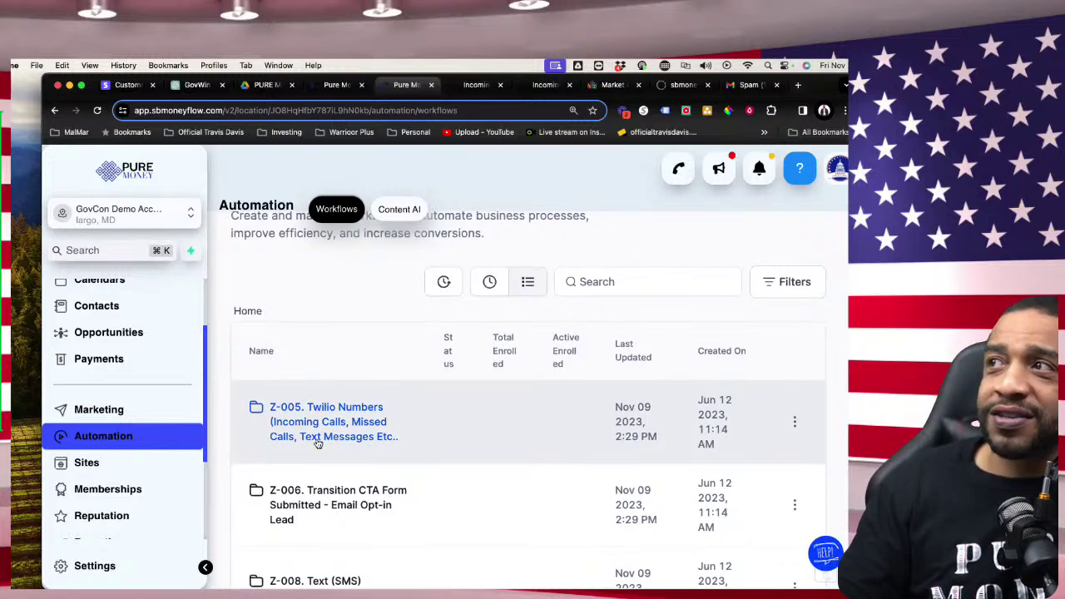
pyautogui.scroll(-1, 330, 434)
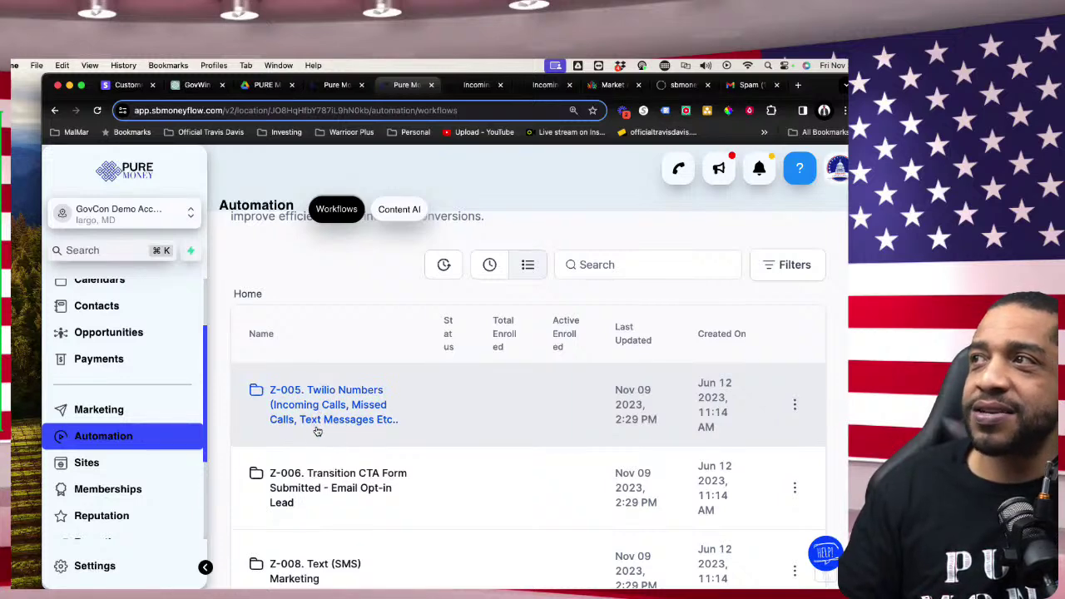
pyautogui.scroll(-3, 317, 432)
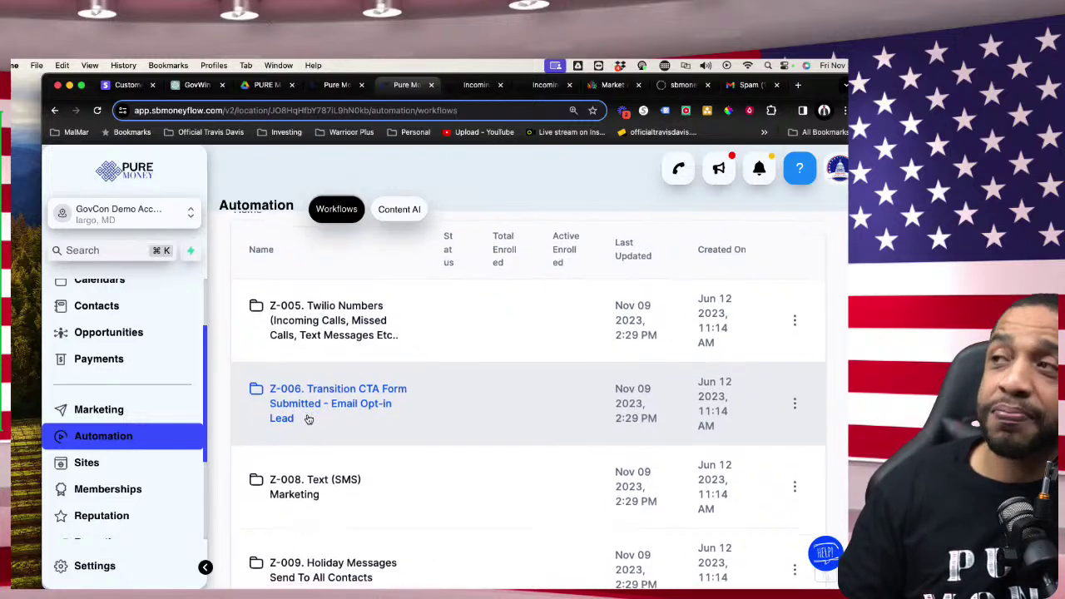
pyautogui.scroll(-5, 311, 416)
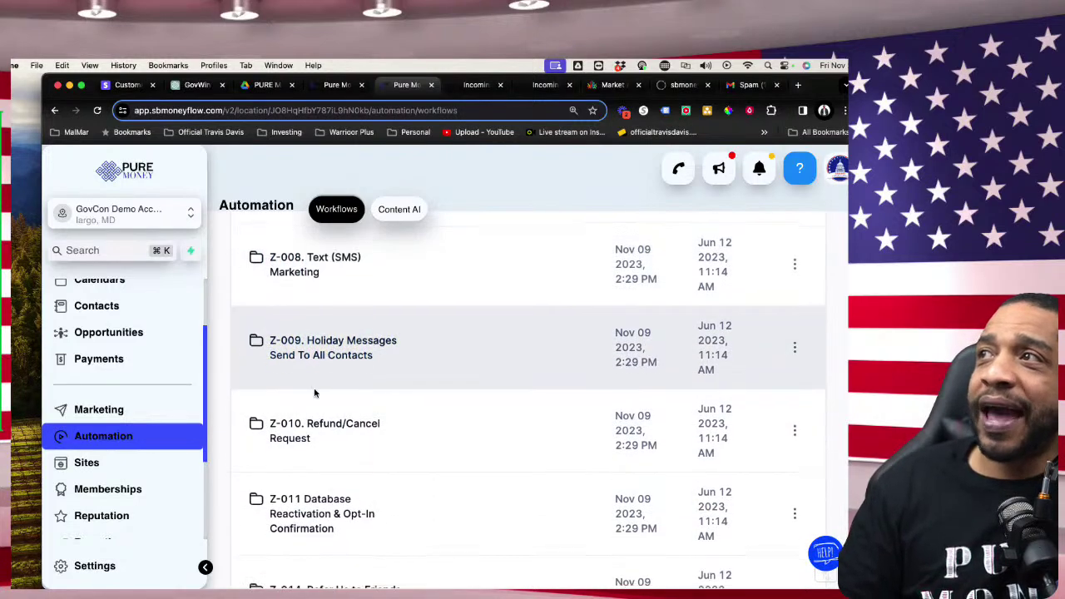
pyautogui.scroll(-2, 316, 366)
pyautogui.scroll(-2, 310, 391)
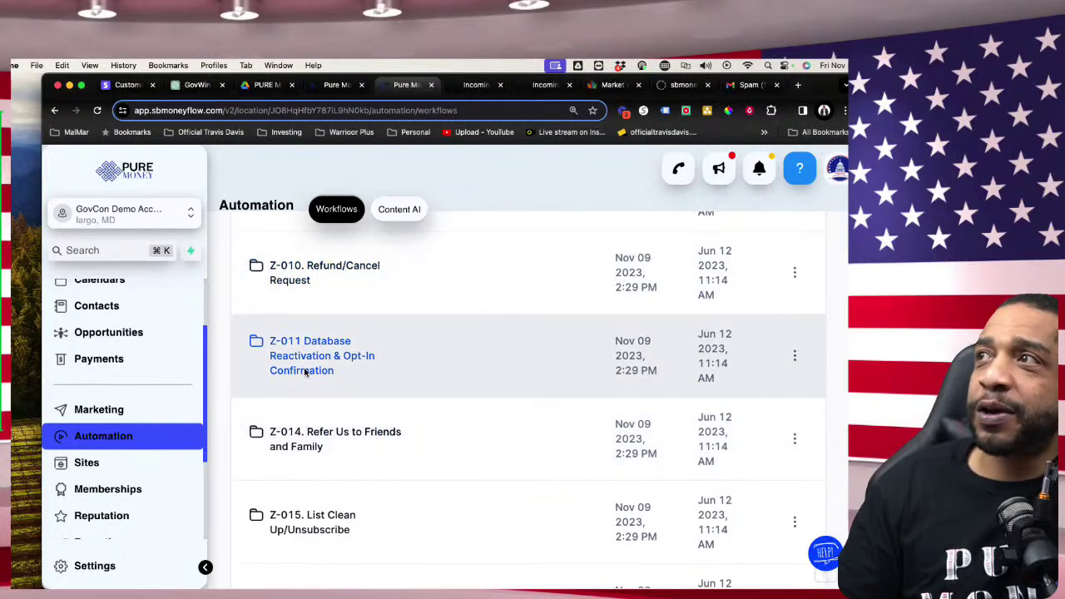
pyautogui.scroll(-2, 305, 374)
pyautogui.scroll(-1, 311, 375)
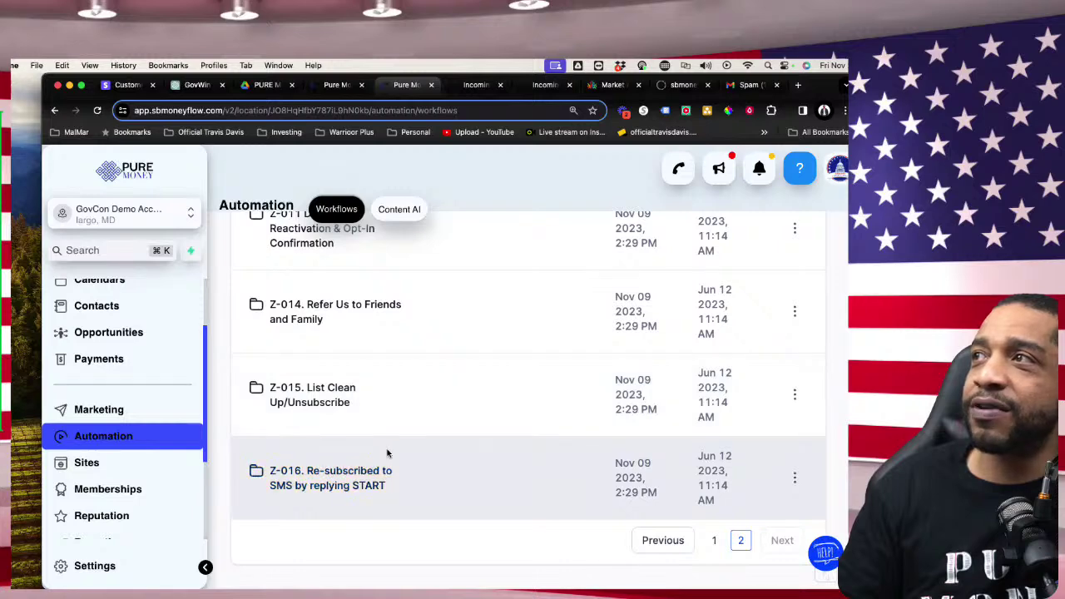
# Step: Return to page 1 of the workflow list and open the A-101 New Leads Pipeline Automations folder
pyautogui.click(716, 542)
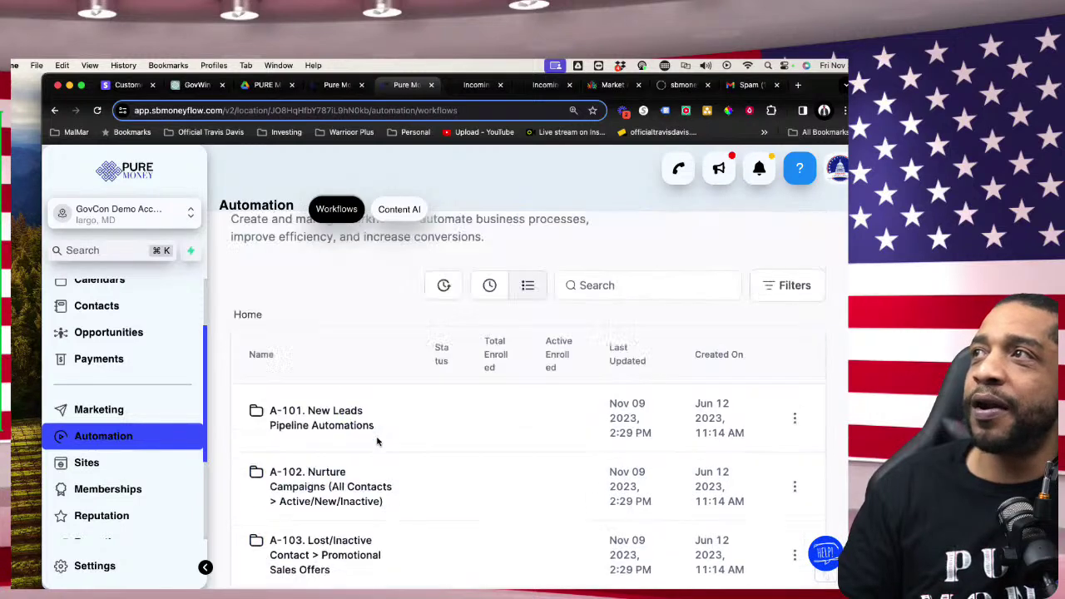
pyautogui.click(324, 478)
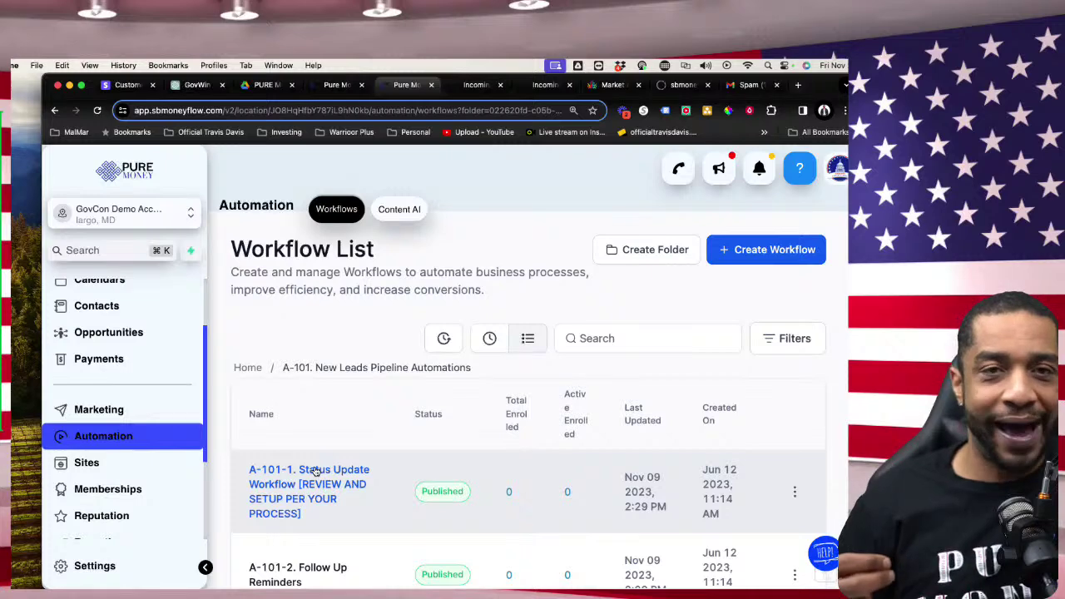
pyautogui.scroll(-2, 384, 382)
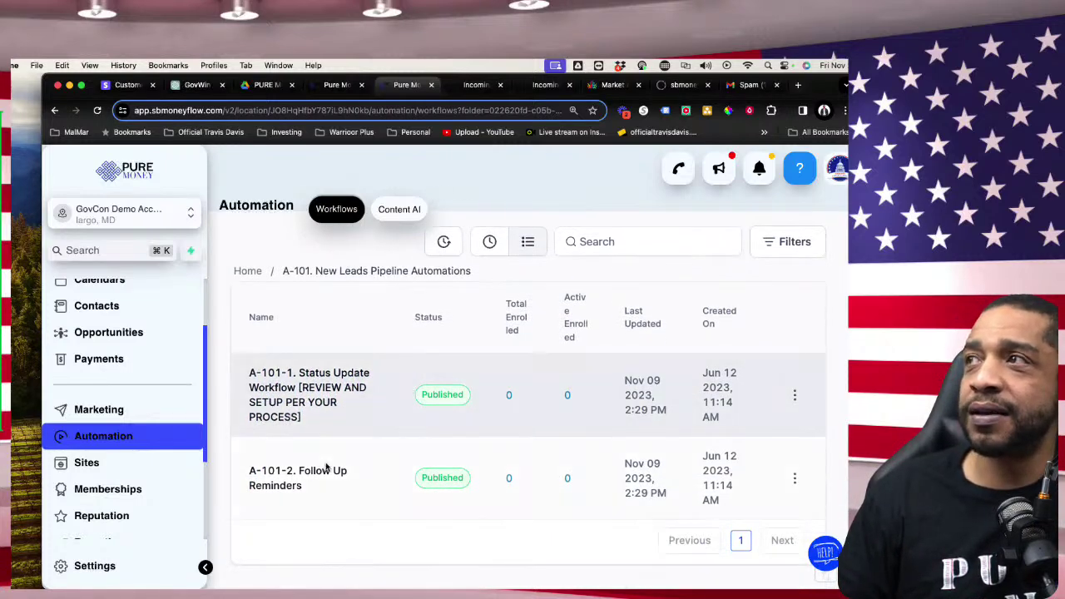
# Step: Open the A-101-1 Status Update Workflow and examine its form trigger, system note and appointment status conditions
pyautogui.click(301, 404)
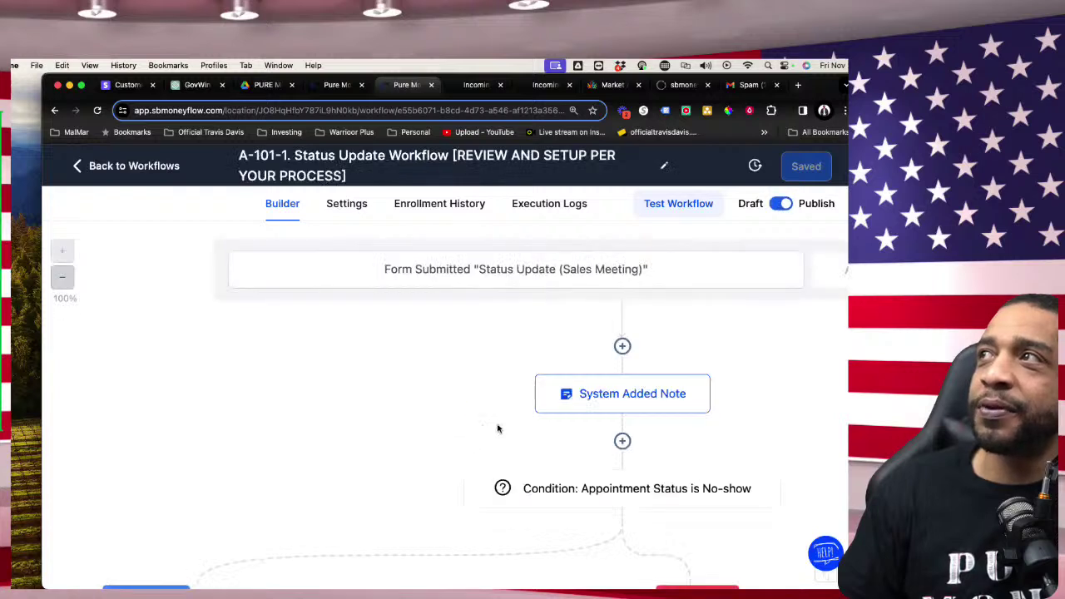
pyautogui.scroll(-5, 521, 423)
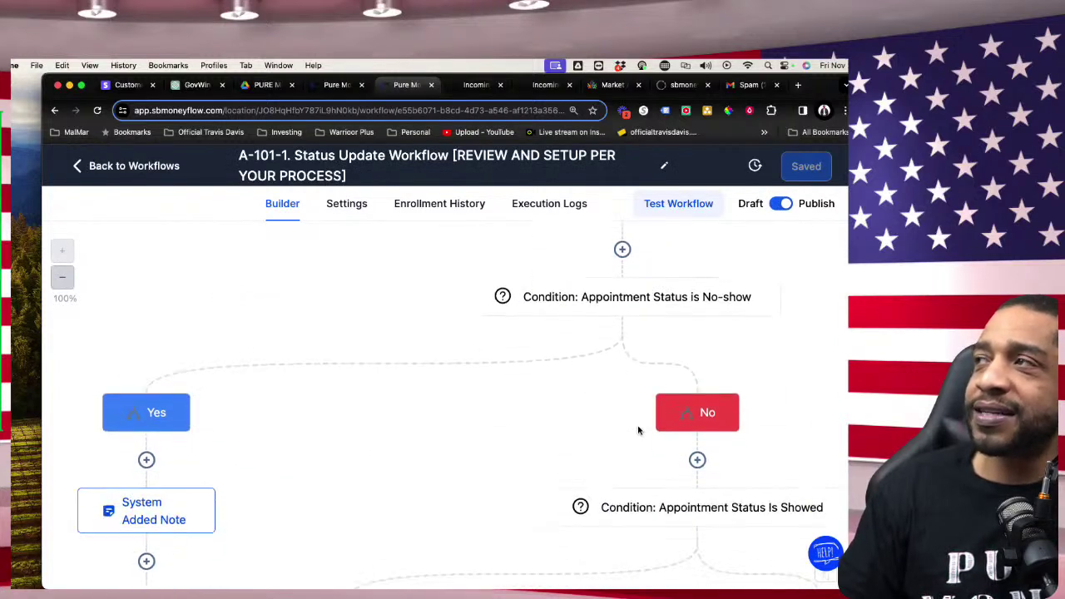
pyautogui.scroll(3, 614, 332)
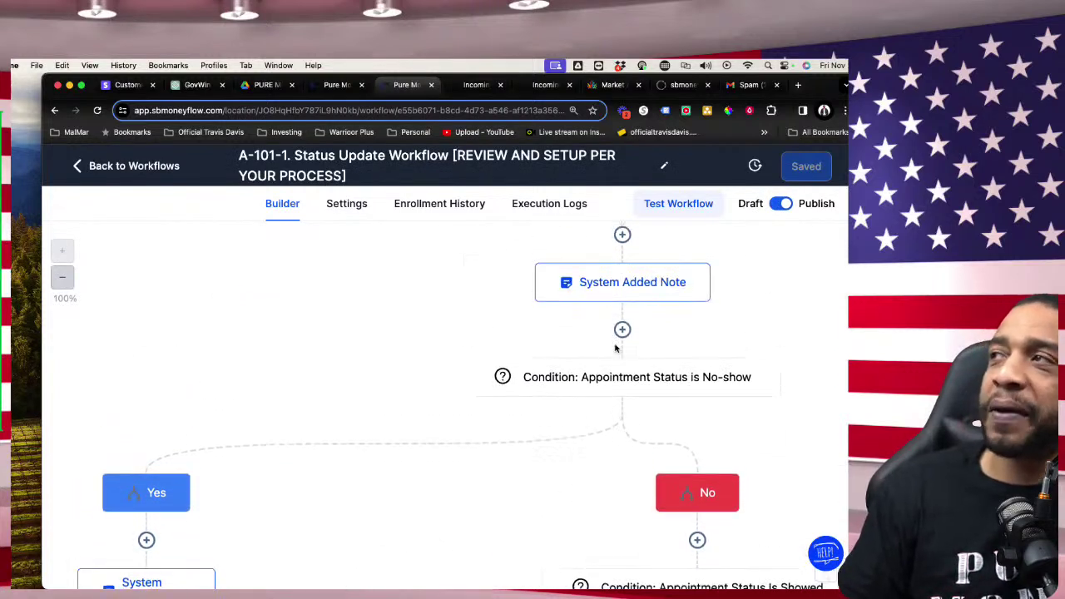
pyautogui.scroll(3, 615, 325)
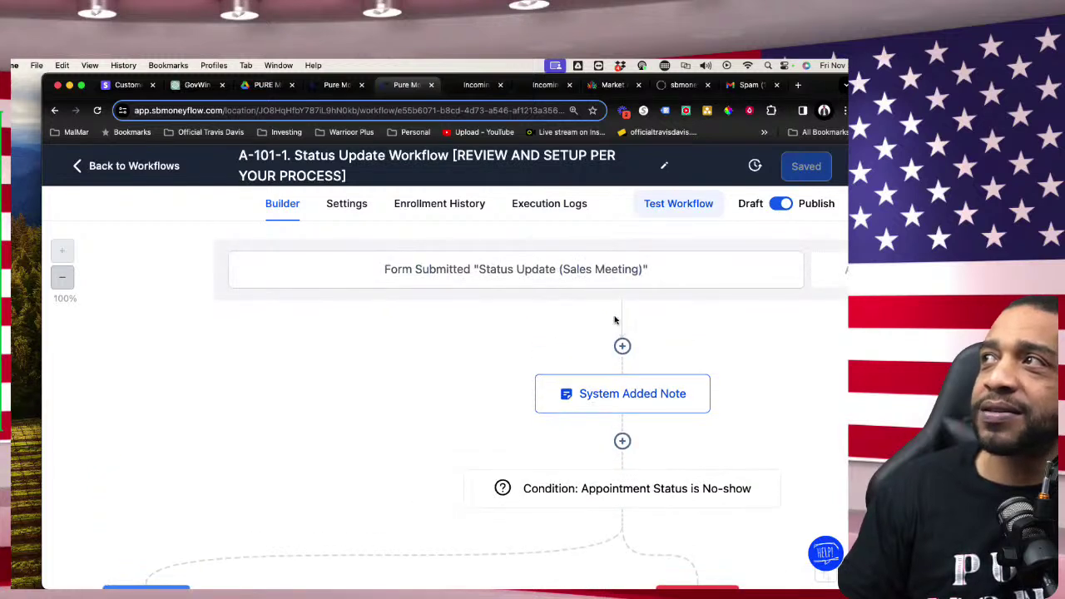
pyautogui.scroll(-3, 675, 355)
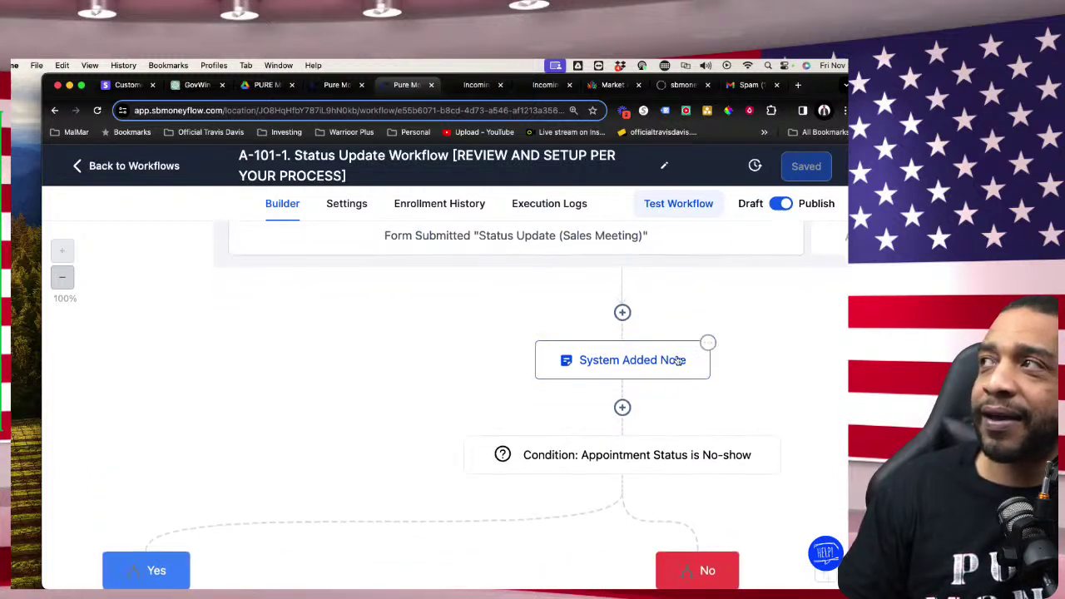
pyautogui.rightClick(367, 341)
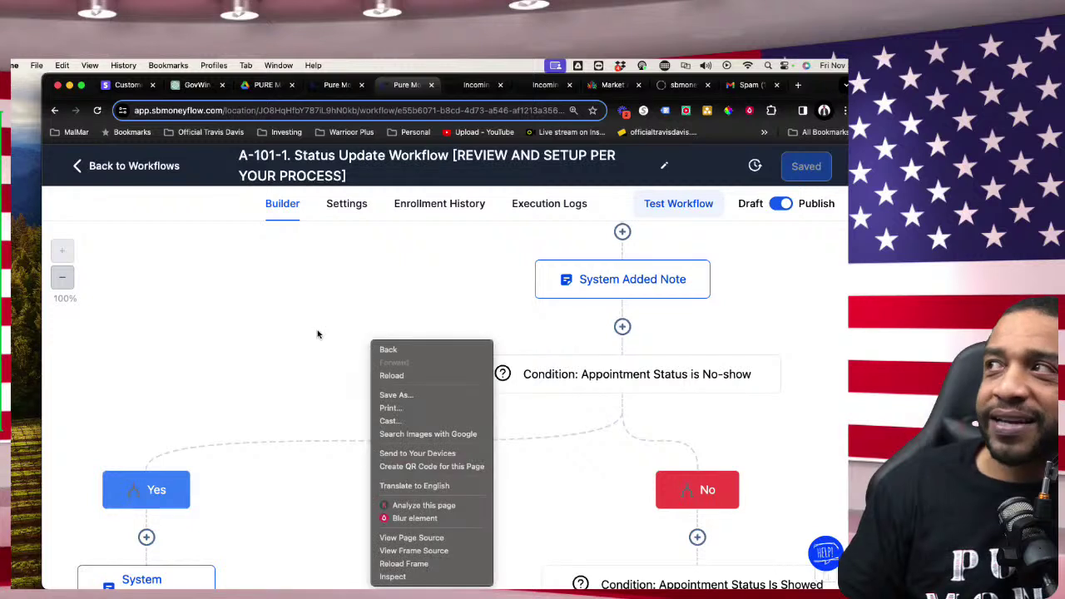
pyautogui.click(316, 333)
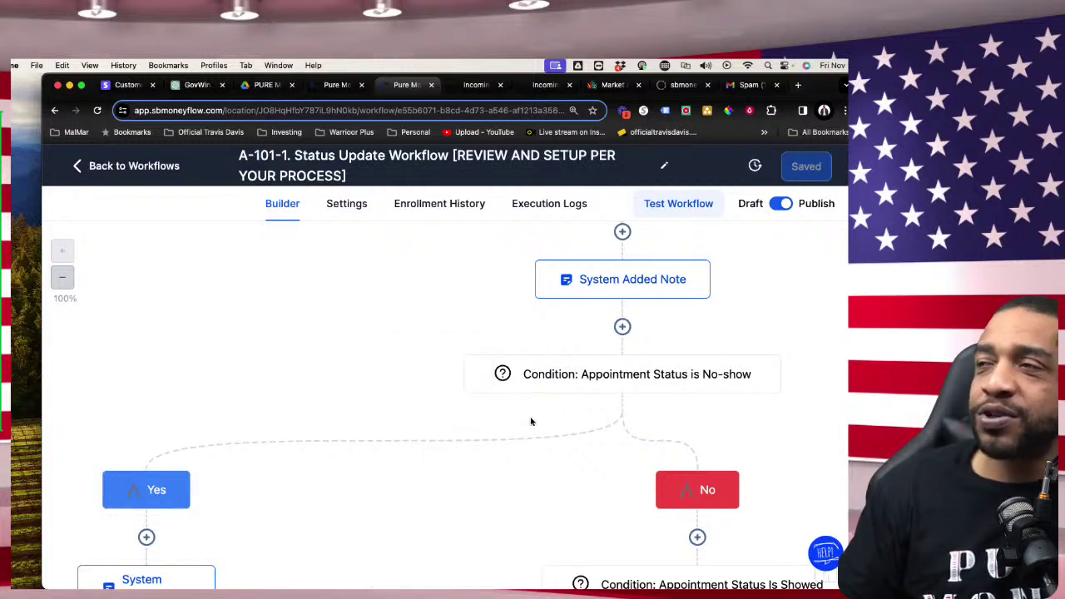
# Step: Inspect the settings of the "Appointment Status is No-show" condition below the form trigger, and close them without changes
pyautogui.scroll(-3, 620, 397)
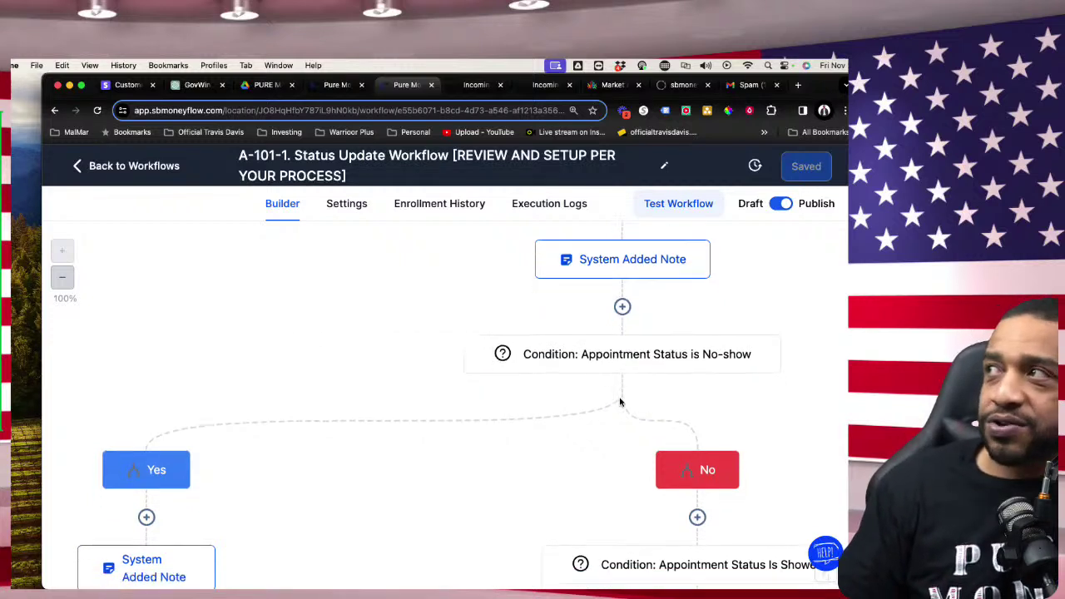
pyautogui.scroll(10, 616, 395)
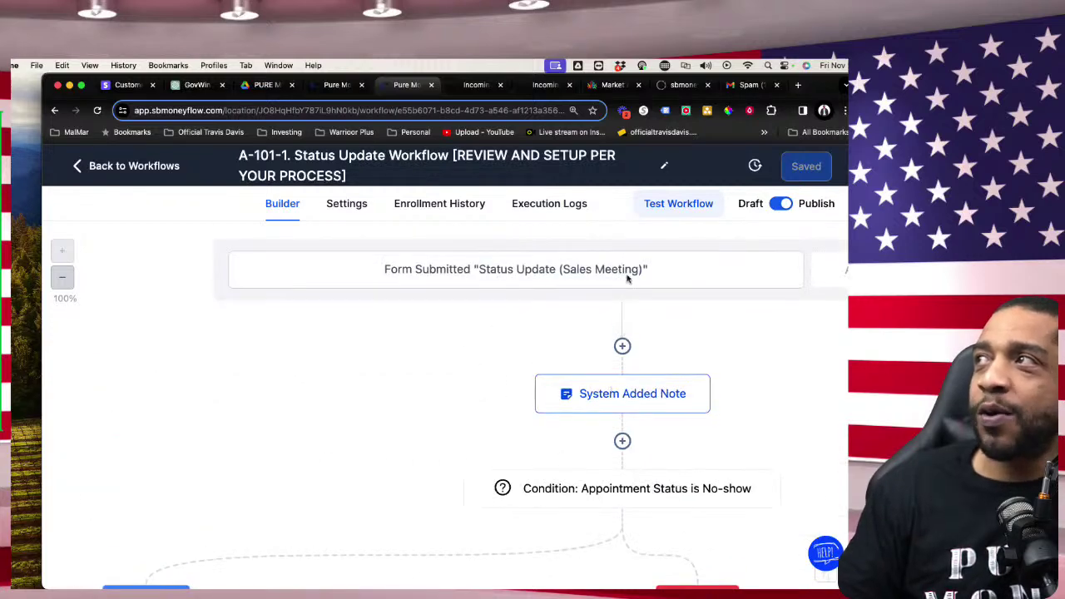
pyautogui.scroll(-3, 627, 279)
pyautogui.click(626, 427)
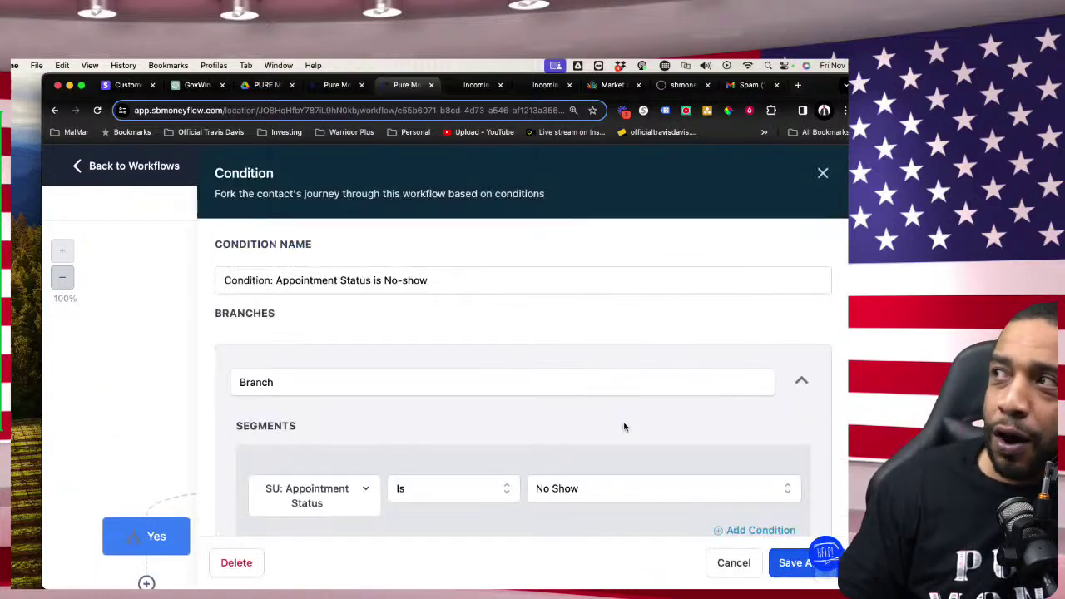
pyautogui.click(823, 173)
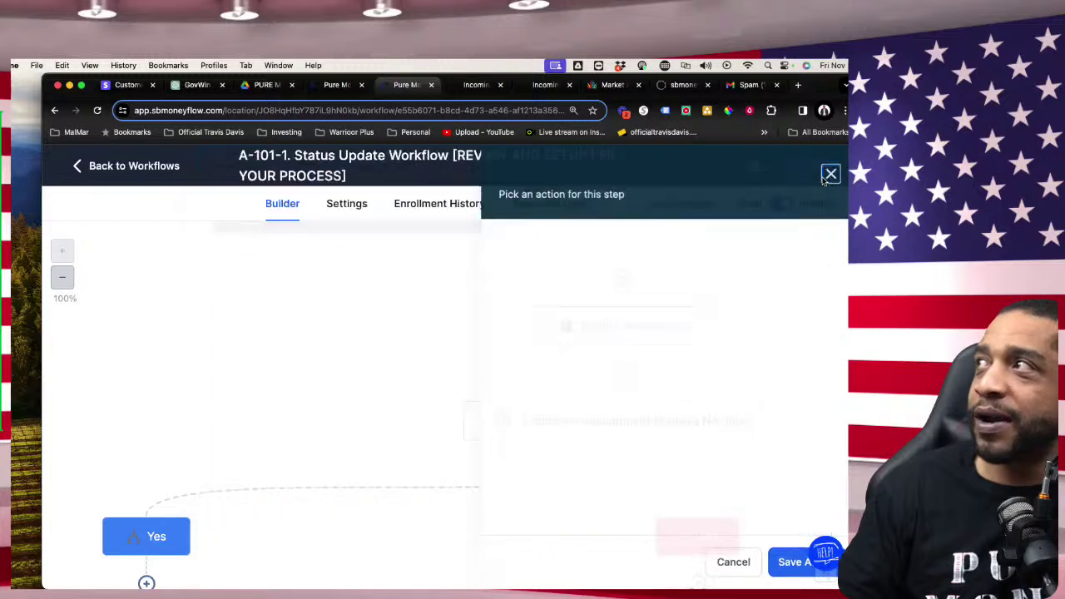
# Step: Inspect the System Added Note action in the No-show condition's Yes branch and close it without saving
pyautogui.scroll(-3, 641, 333)
pyautogui.scroll(2, 622, 284)
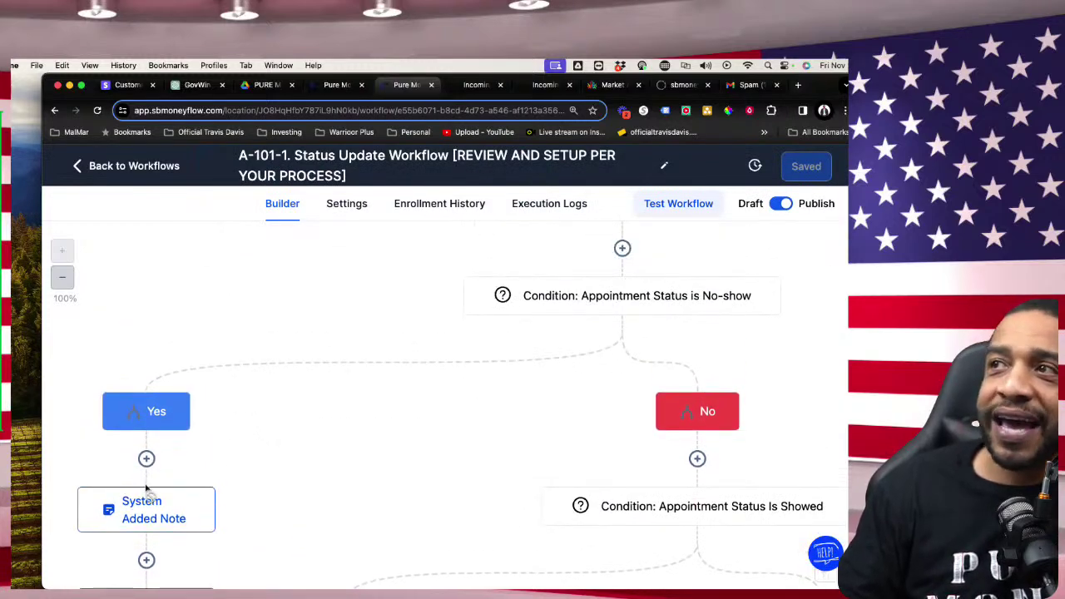
pyautogui.scroll(-1, 137, 491)
pyautogui.scroll(-1, 141, 431)
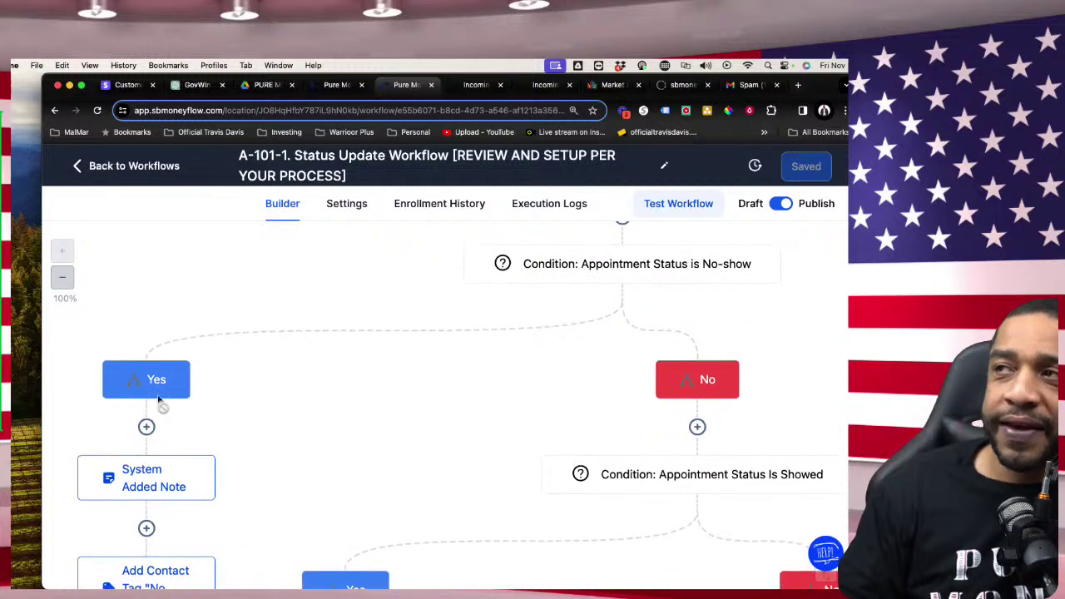
pyautogui.click(159, 483)
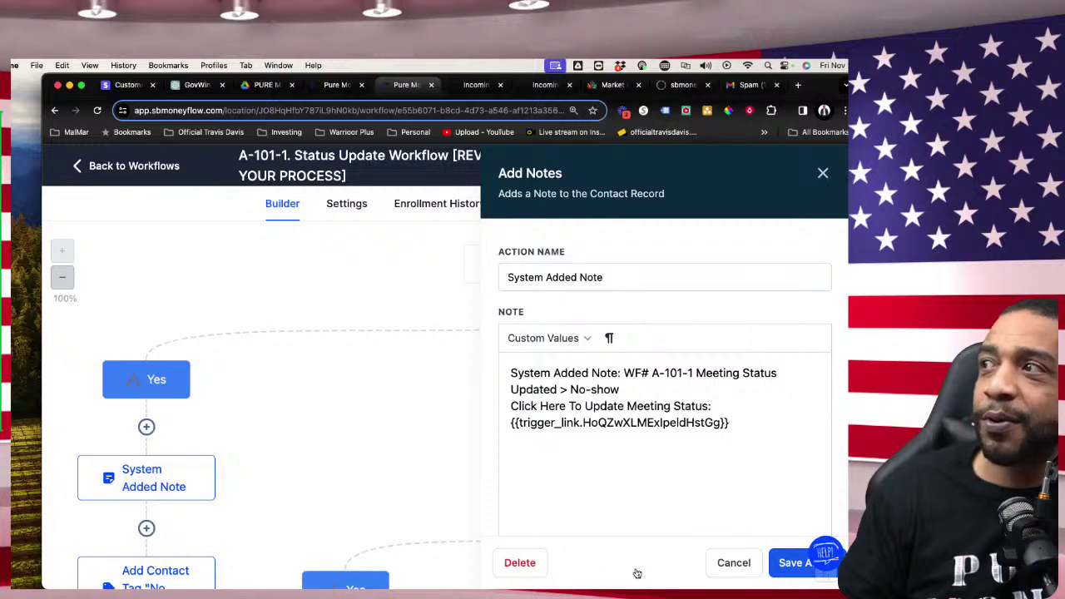
pyautogui.click(740, 564)
# Step: Review the No-show branch's remaining actions, from the "No Show" contact tag through the pipeline stage move to the appointment status update
pyautogui.scroll(-5, 136, 430)
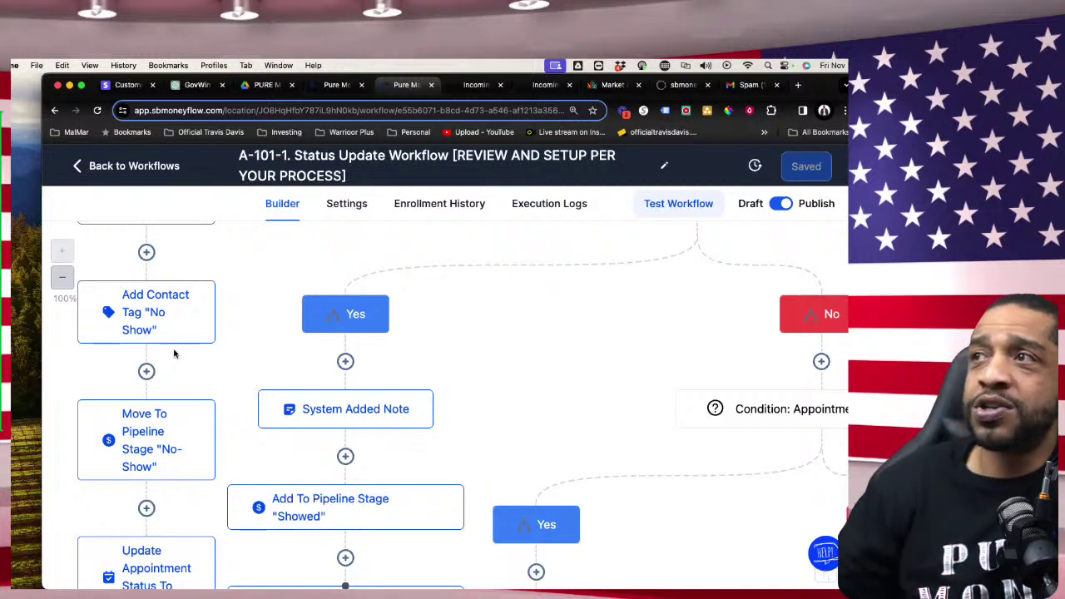
pyautogui.scroll(-1, 147, 427)
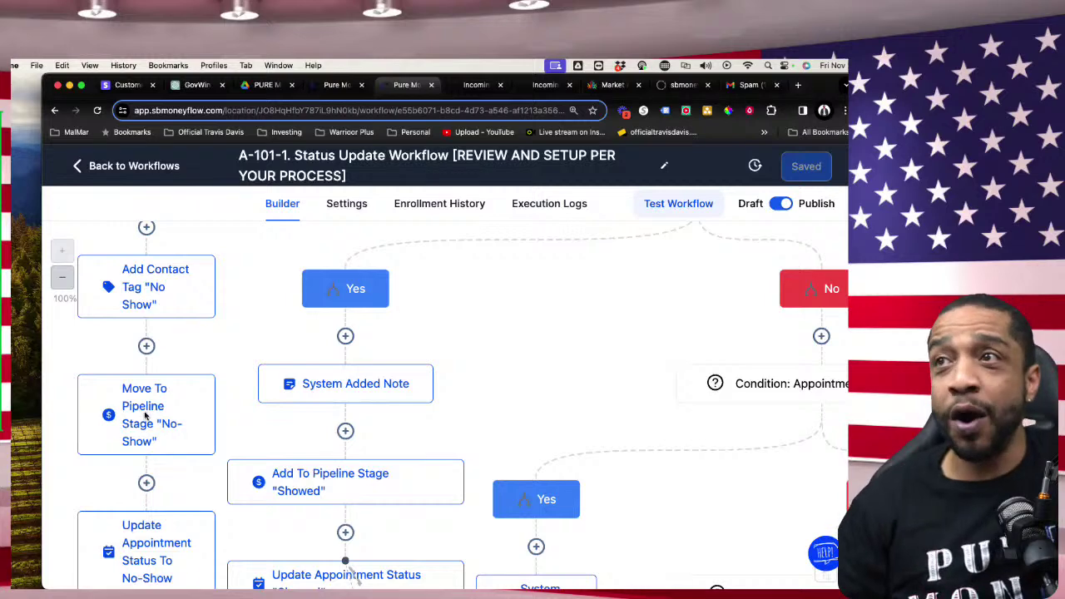
pyautogui.scroll(-1, 162, 405)
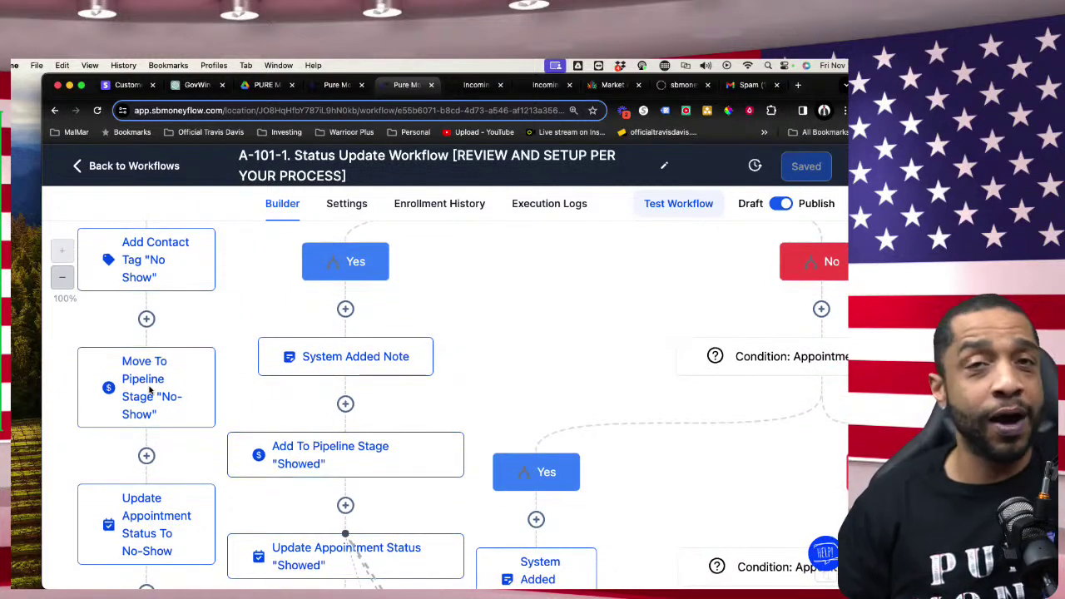
pyautogui.scroll(-1, 159, 389)
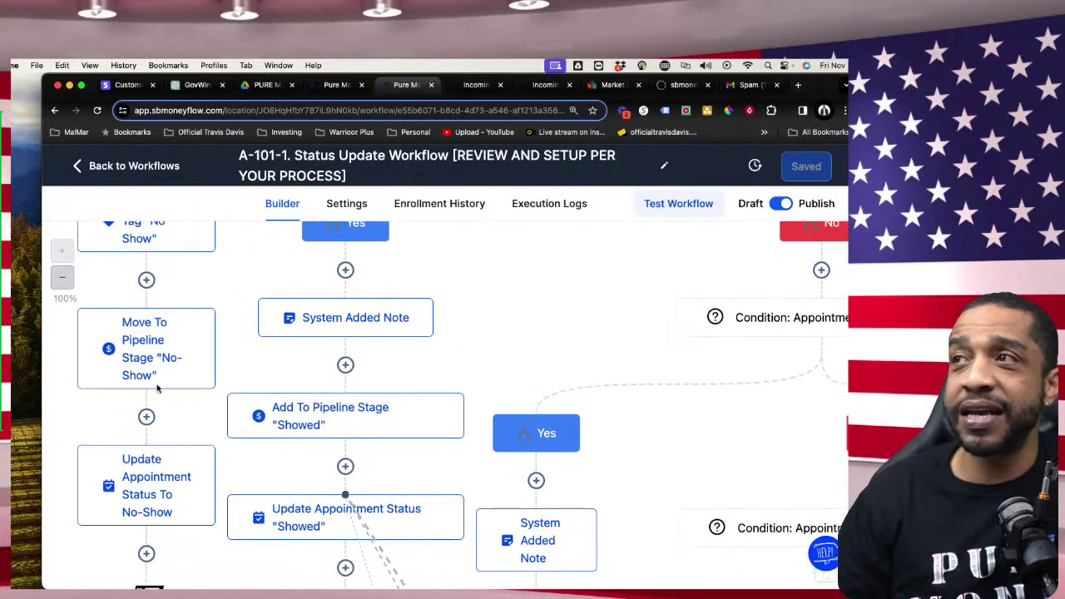
pyautogui.scroll(-3, 160, 380)
pyautogui.scroll(10, 188, 378)
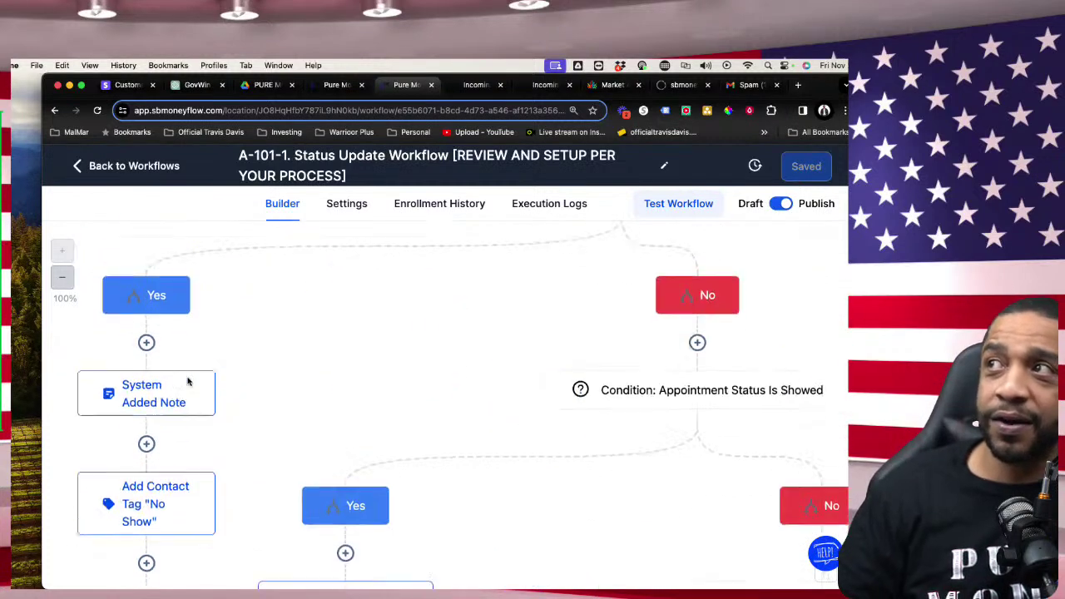
pyautogui.scroll(-1, 200, 387)
pyautogui.scroll(-2, 216, 386)
pyautogui.scroll(7, 246, 384)
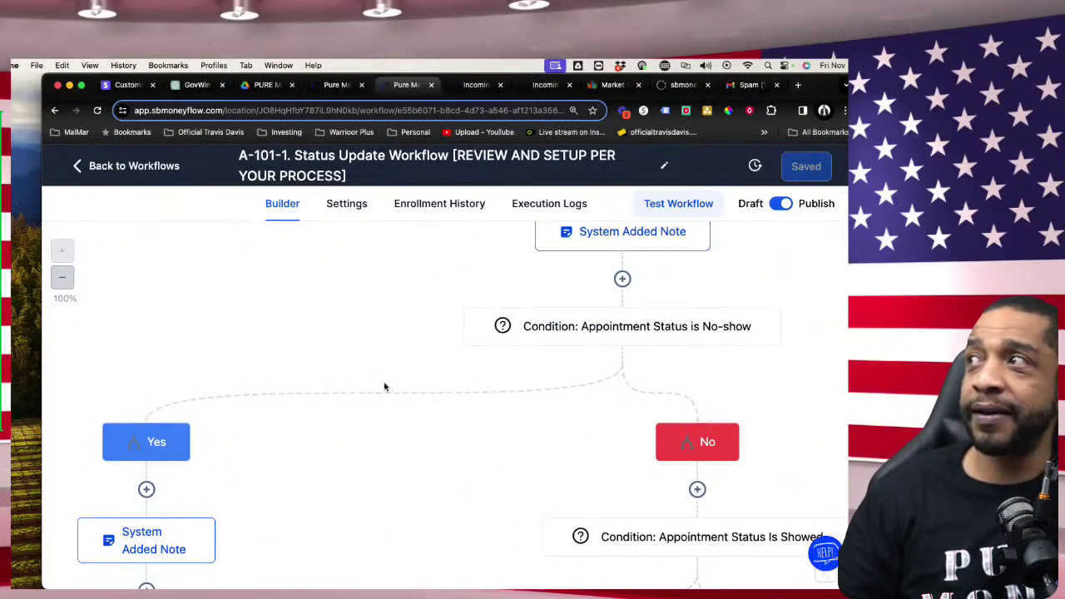
# Step: Follow the "Appointment Status Is Showed" Yes branch and inspect its Update Appointment Status "Showed" action, leaving it unchanged
pyautogui.scroll(-1, 692, 340)
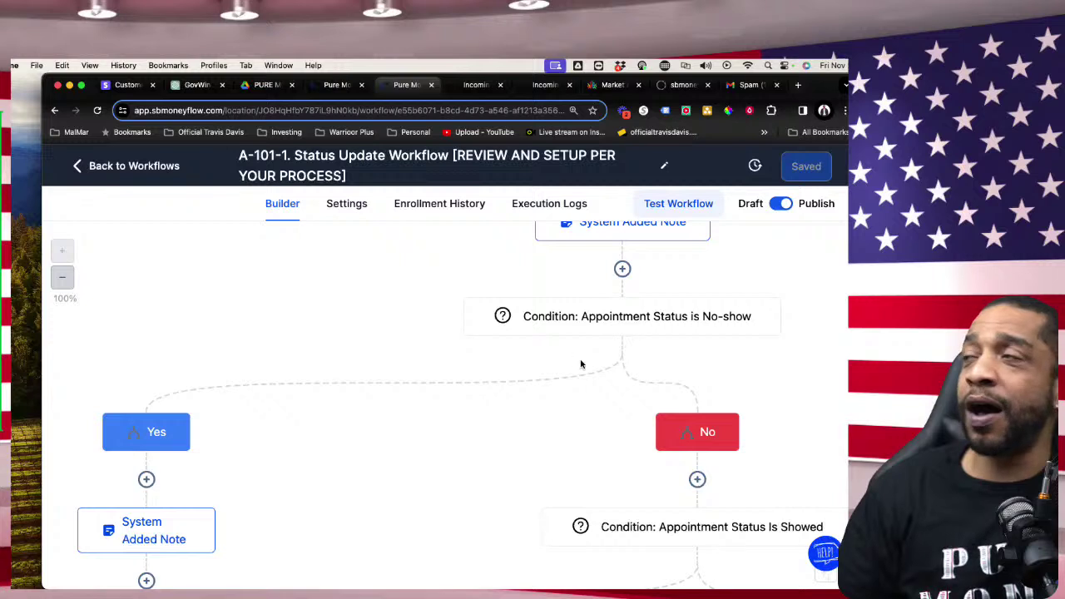
pyautogui.scroll(-3, 559, 369)
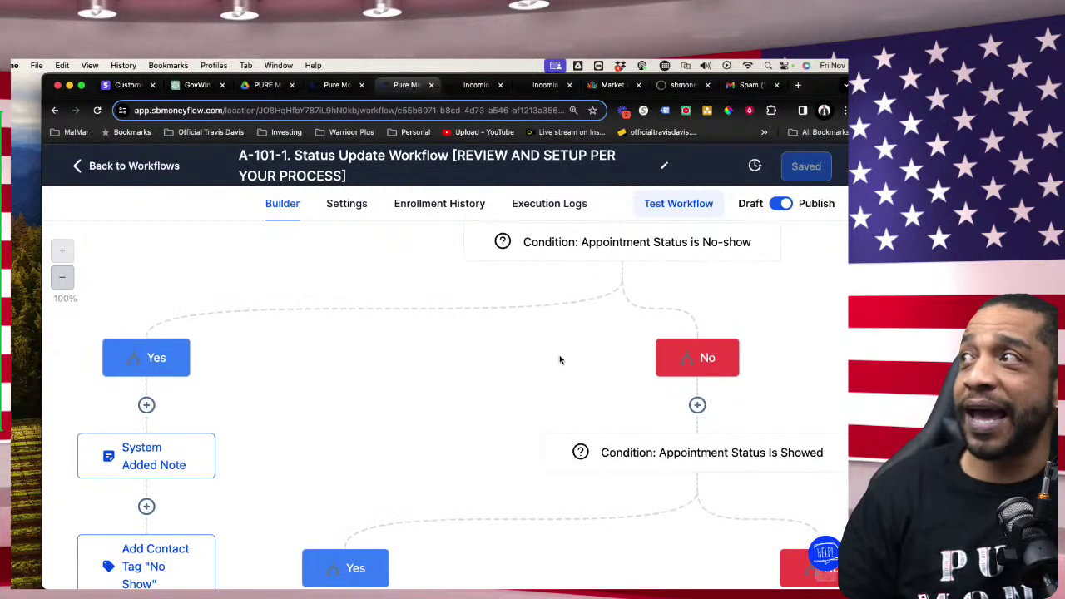
pyautogui.scroll(-1, 630, 381)
pyautogui.scroll(-3, 666, 366)
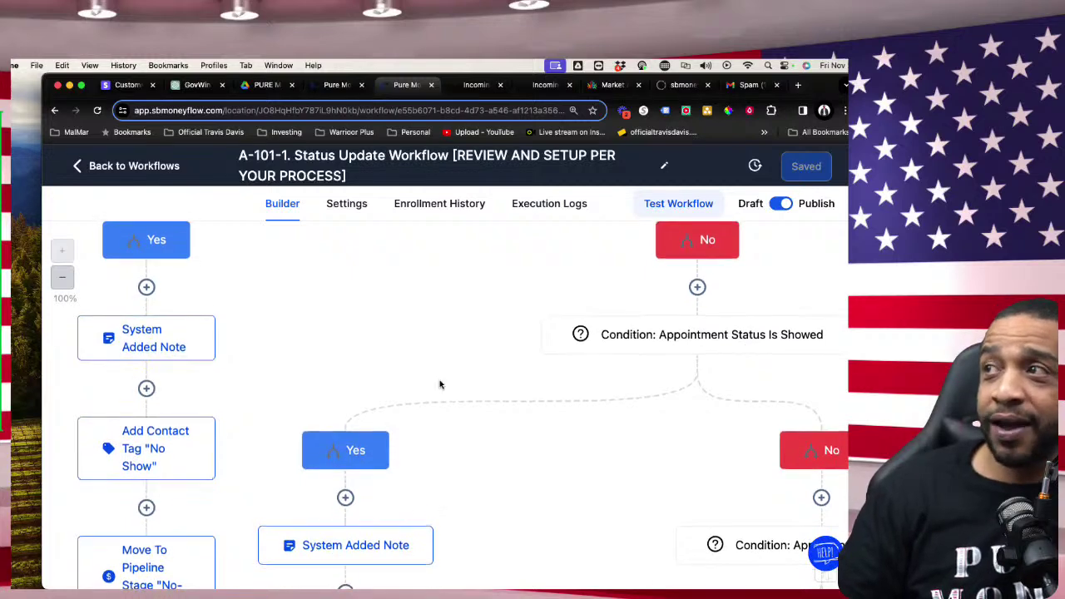
pyautogui.scroll(-5, 400, 389)
pyautogui.scroll(-1, 355, 407)
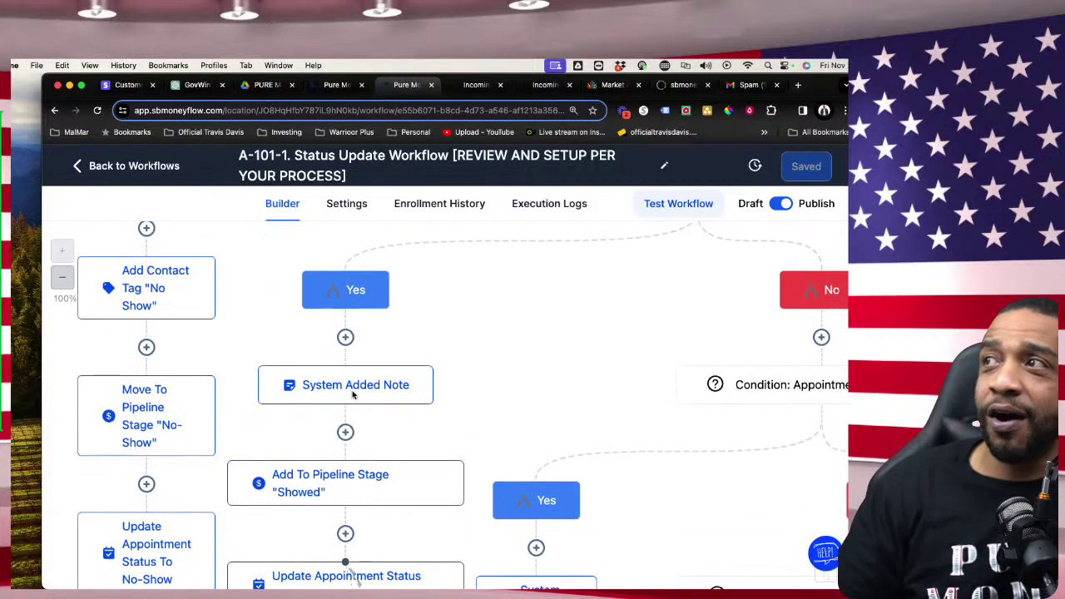
pyautogui.scroll(-4, 357, 395)
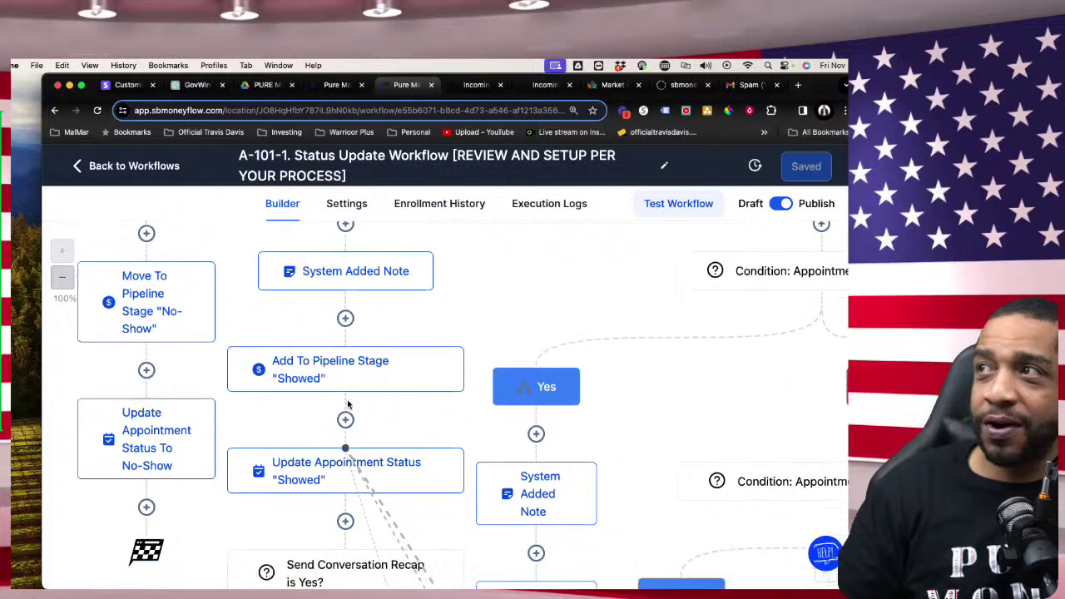
pyautogui.scroll(-5, 347, 405)
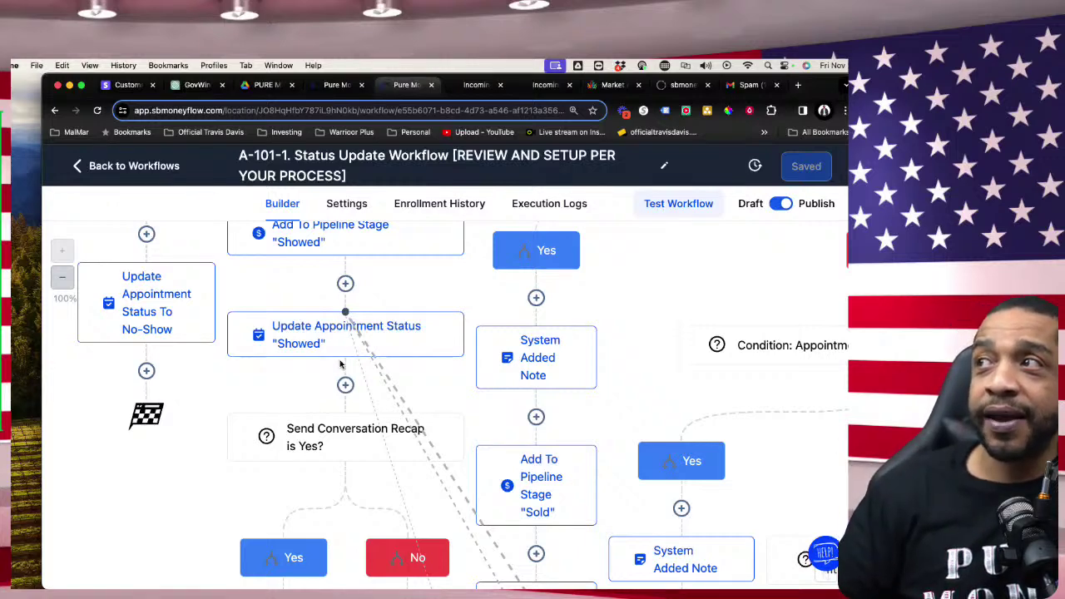
pyautogui.click(314, 342)
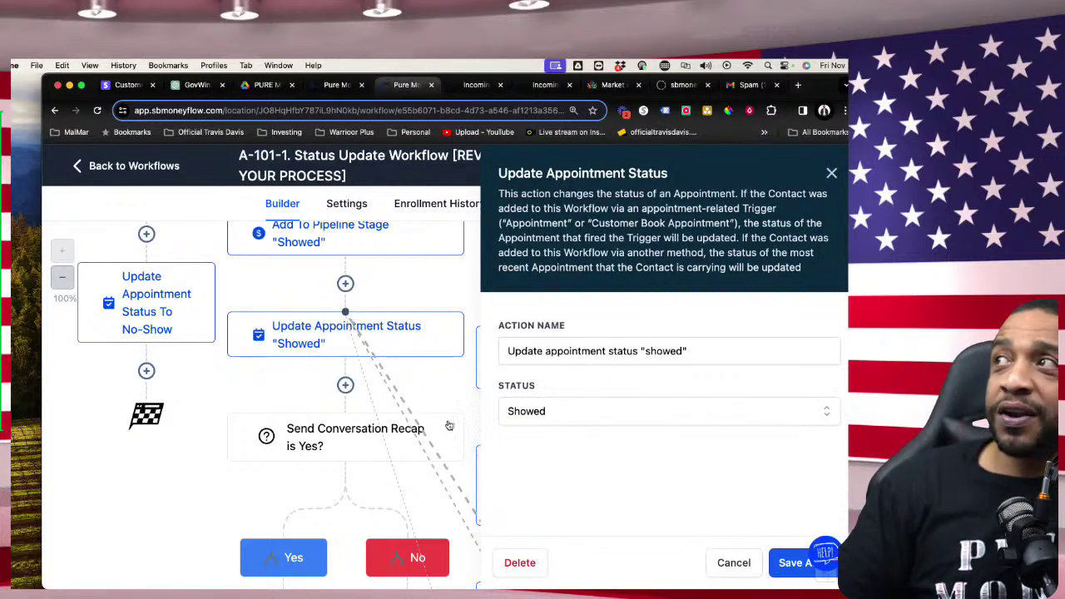
pyautogui.click(733, 563)
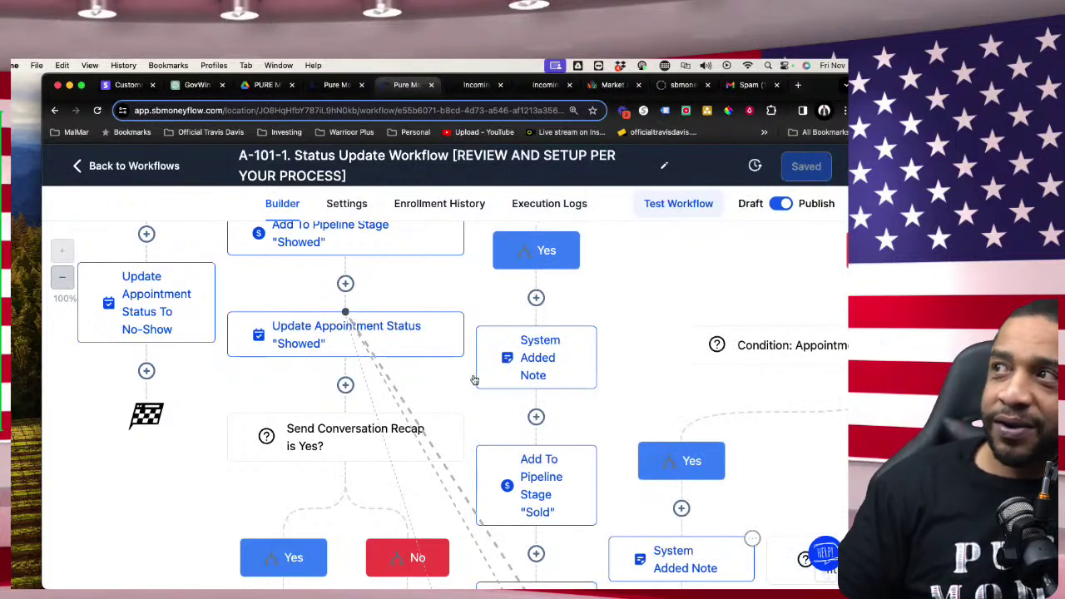
# Step: Examine the "Send Conversation Recap is Yes?" condition with its thank-you email and SMS actions, along with the neighbouring Sold and Not Interested branches
pyautogui.scroll(-1, 418, 342)
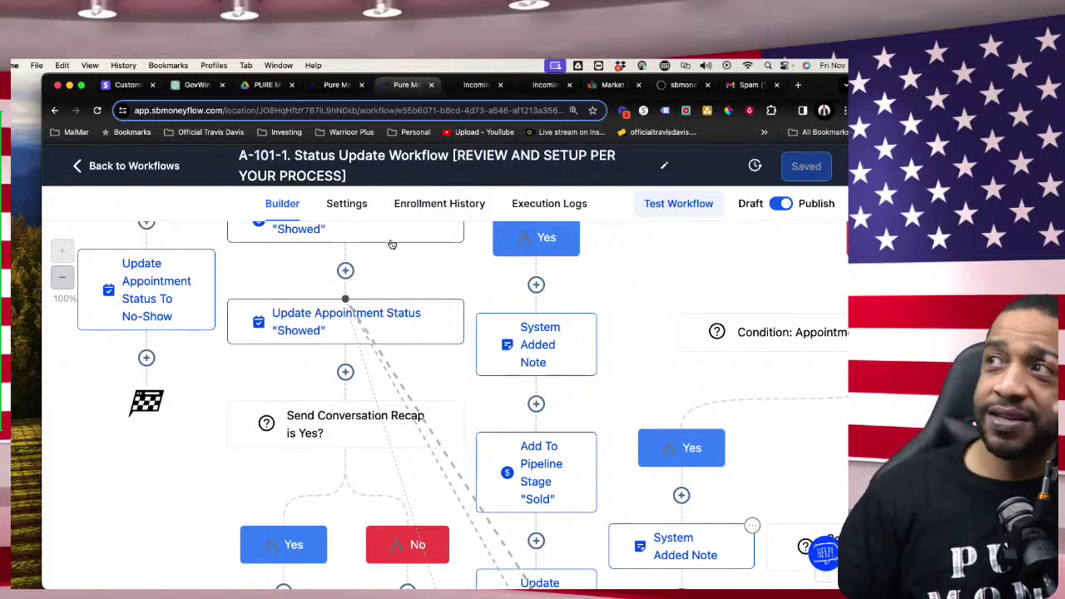
pyautogui.scroll(-2, 378, 331)
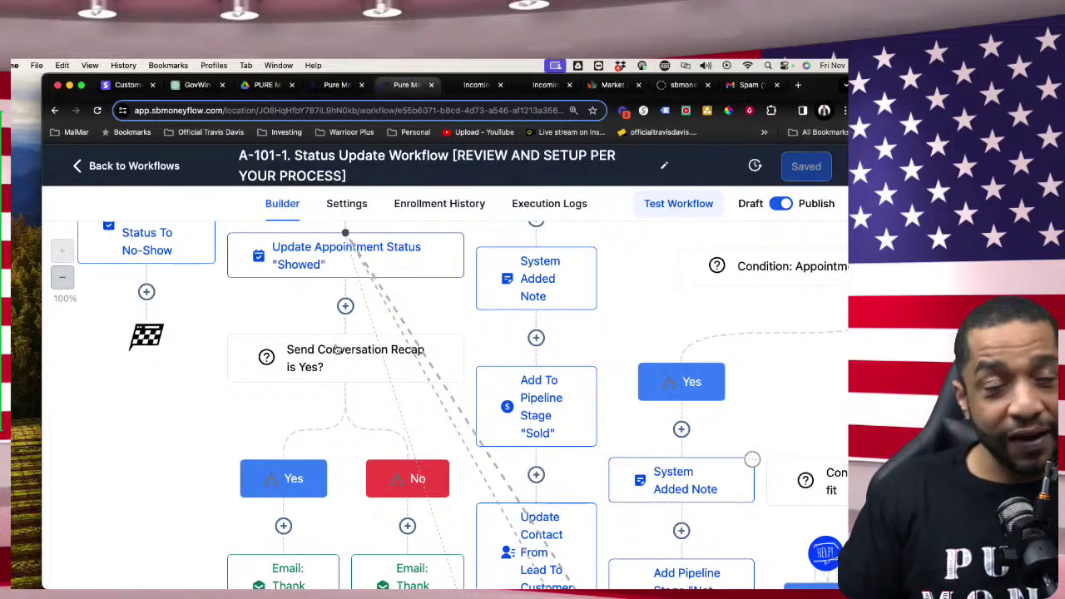
pyautogui.scroll(-2, 367, 335)
pyautogui.scroll(-2, 366, 321)
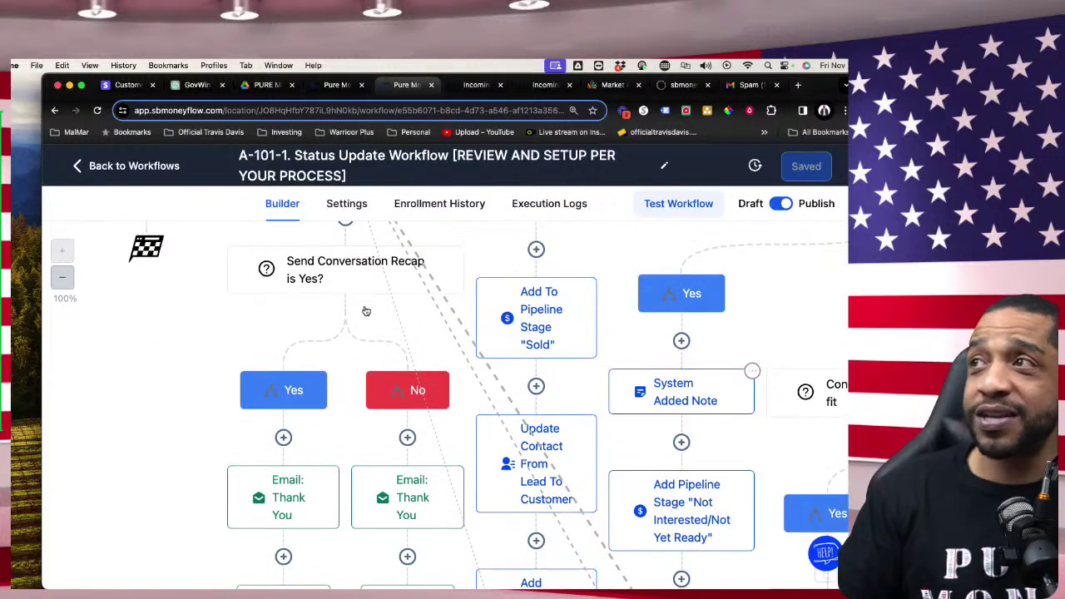
pyautogui.scroll(-5, 291, 408)
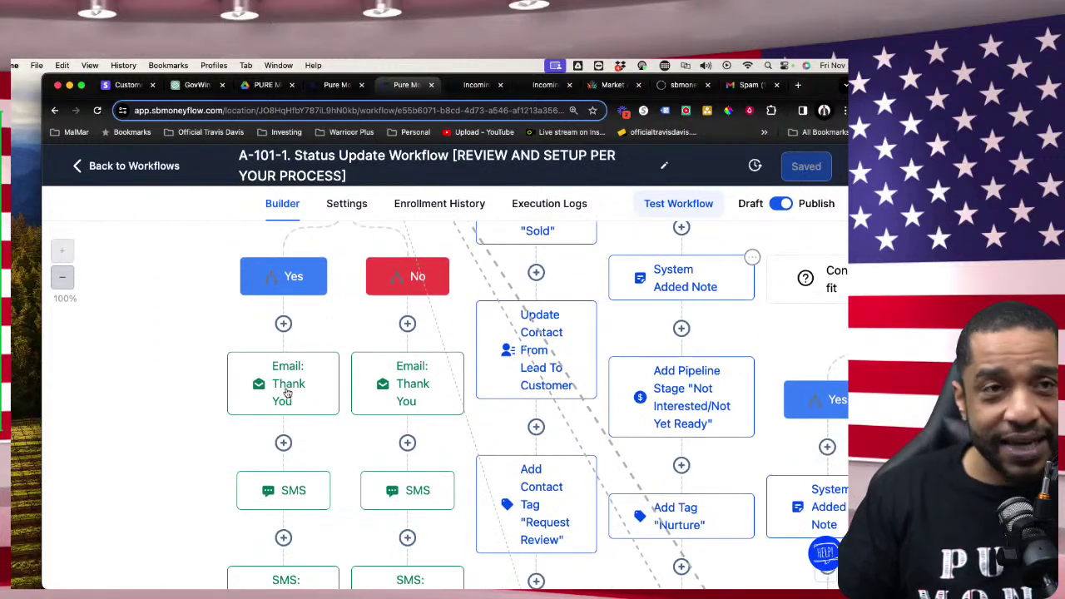
pyautogui.scroll(-1, 296, 383)
pyautogui.scroll(-1, 296, 384)
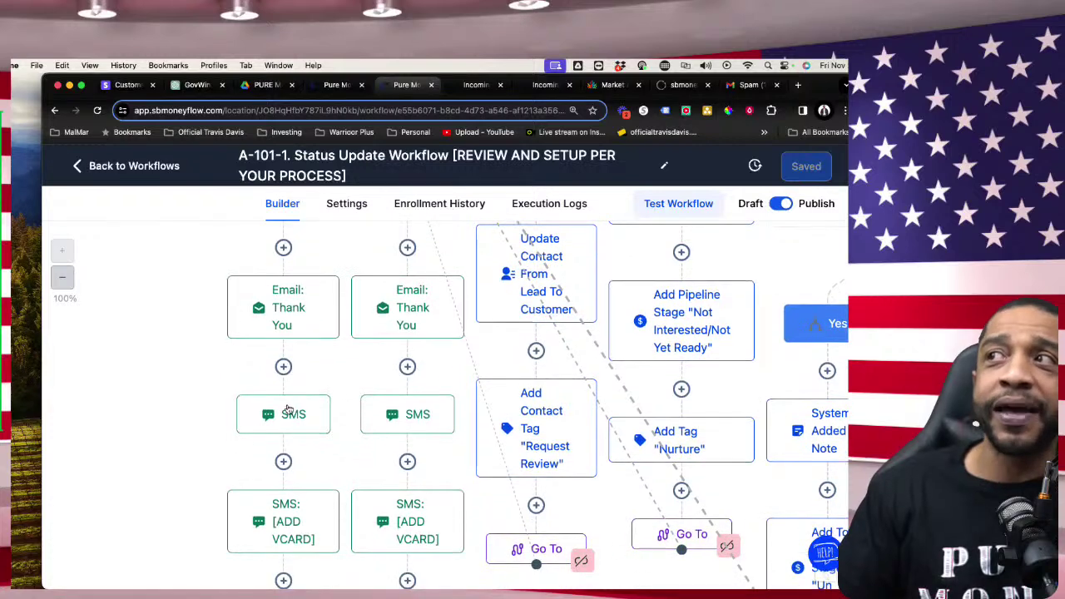
pyautogui.scroll(-3, 286, 414)
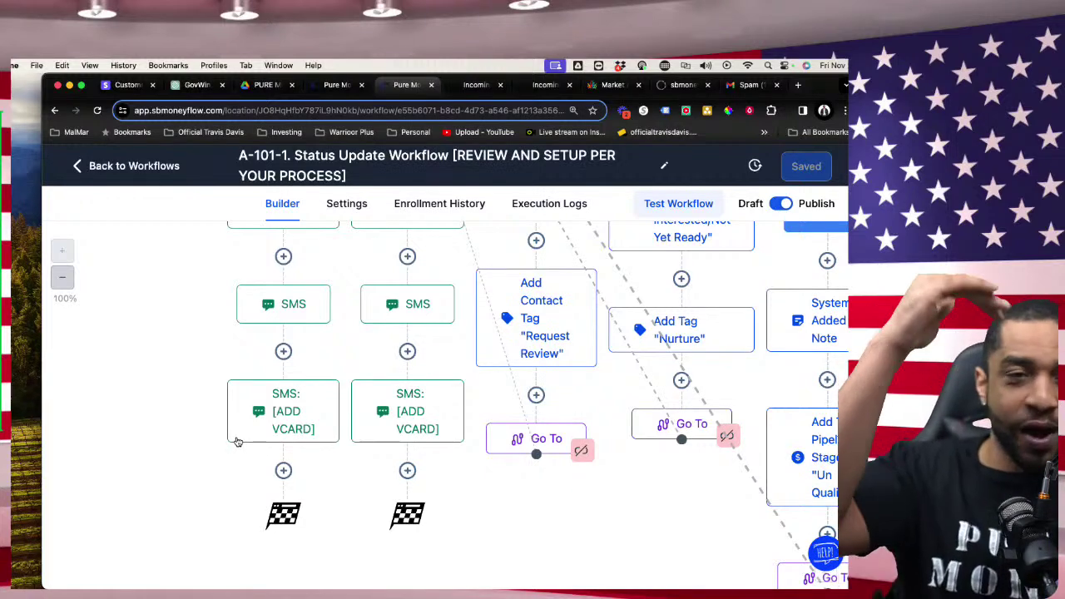
pyautogui.scroll(2, 293, 283)
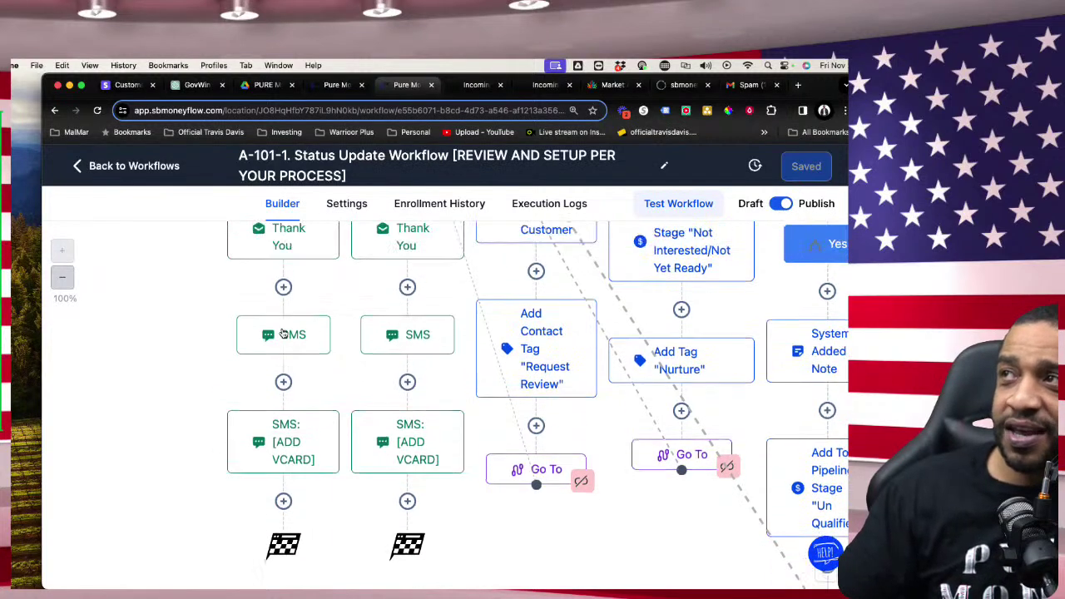
pyautogui.scroll(-2, 301, 373)
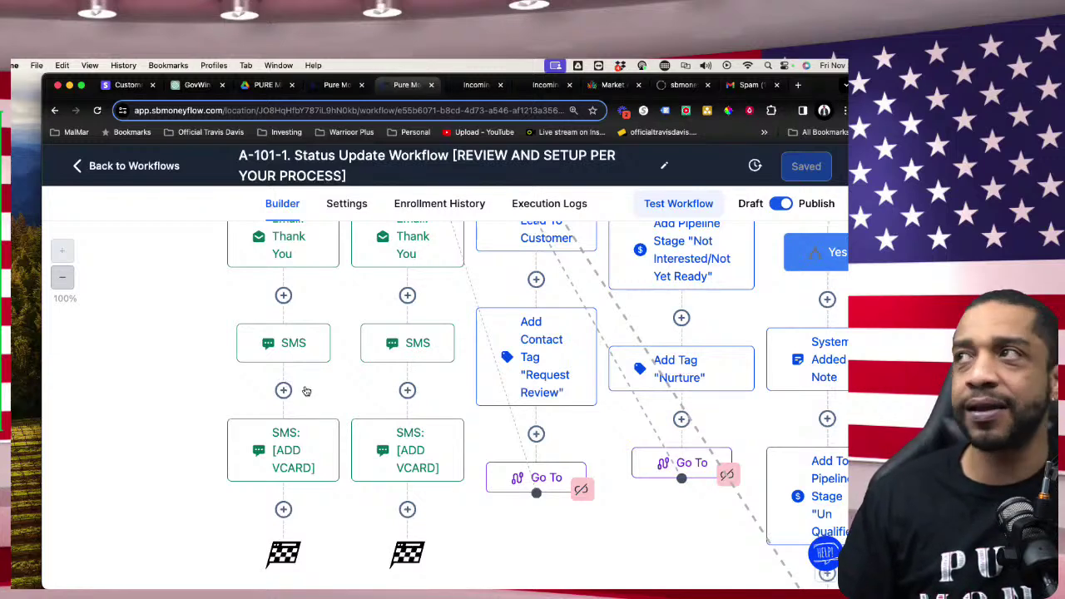
pyautogui.scroll(1, 665, 330)
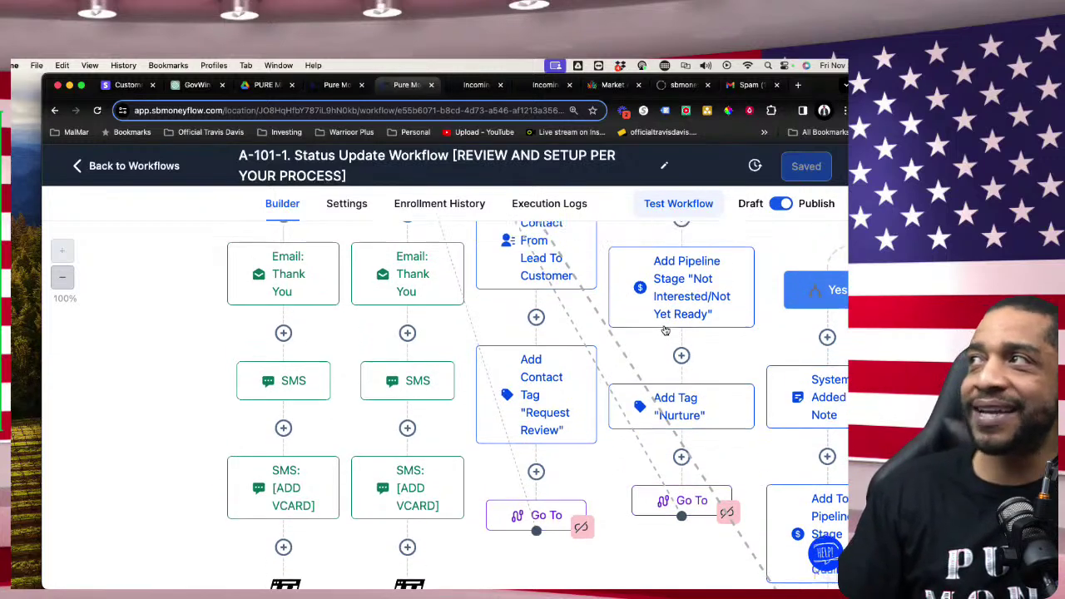
pyautogui.scroll(3, 666, 330)
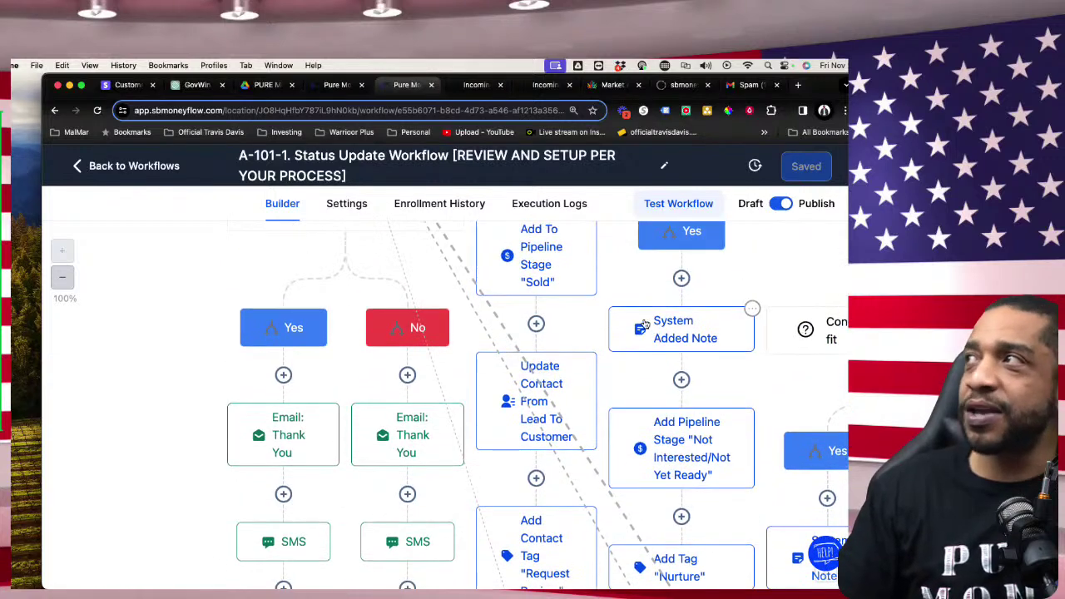
pyautogui.scroll(7, 645, 325)
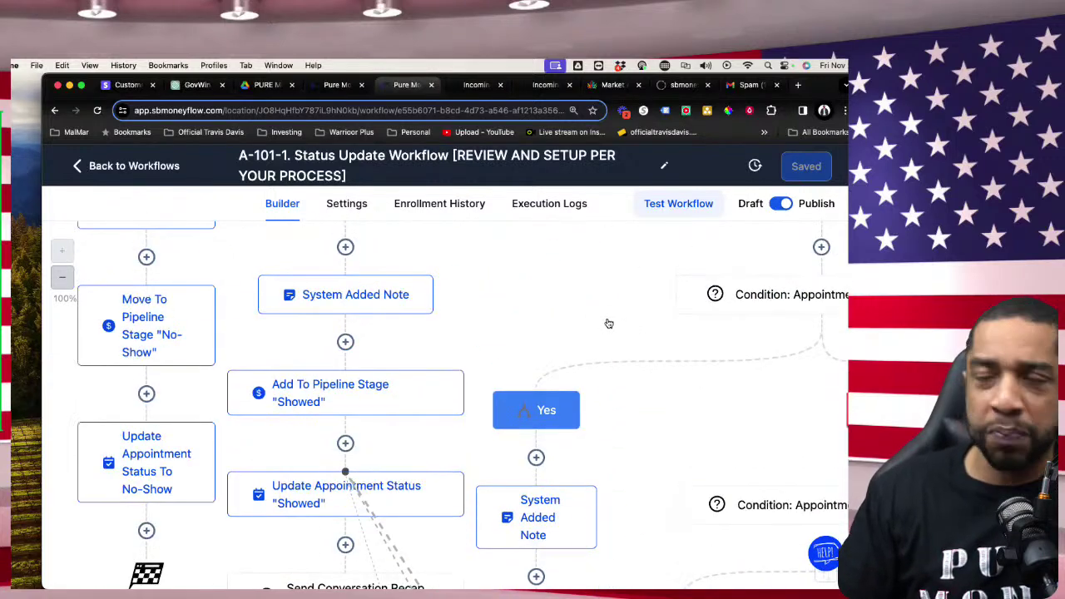
# Step: Leave the Status Update Workflow and return from the A-101 folder to the Home level of the workflow list
pyautogui.click(165, 167)
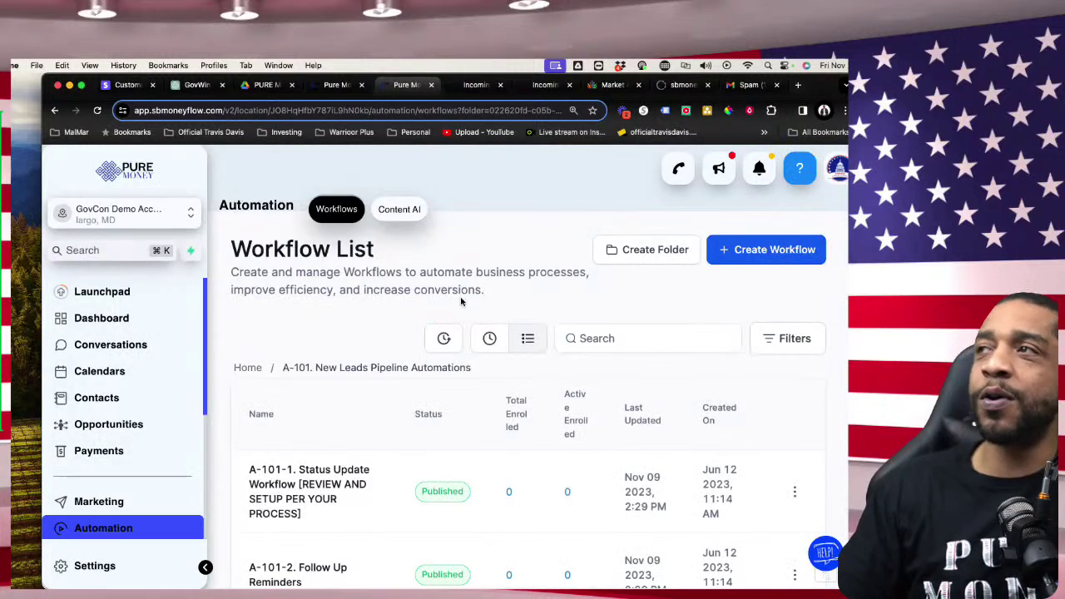
pyautogui.scroll(-1, 399, 333)
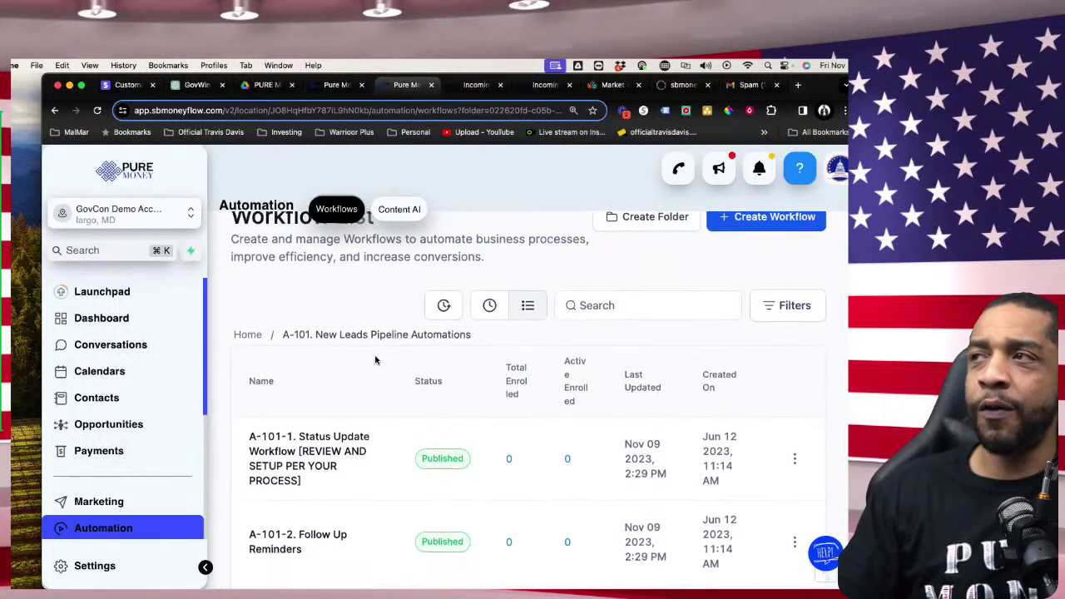
pyautogui.scroll(1, 285, 343)
pyautogui.click(246, 366)
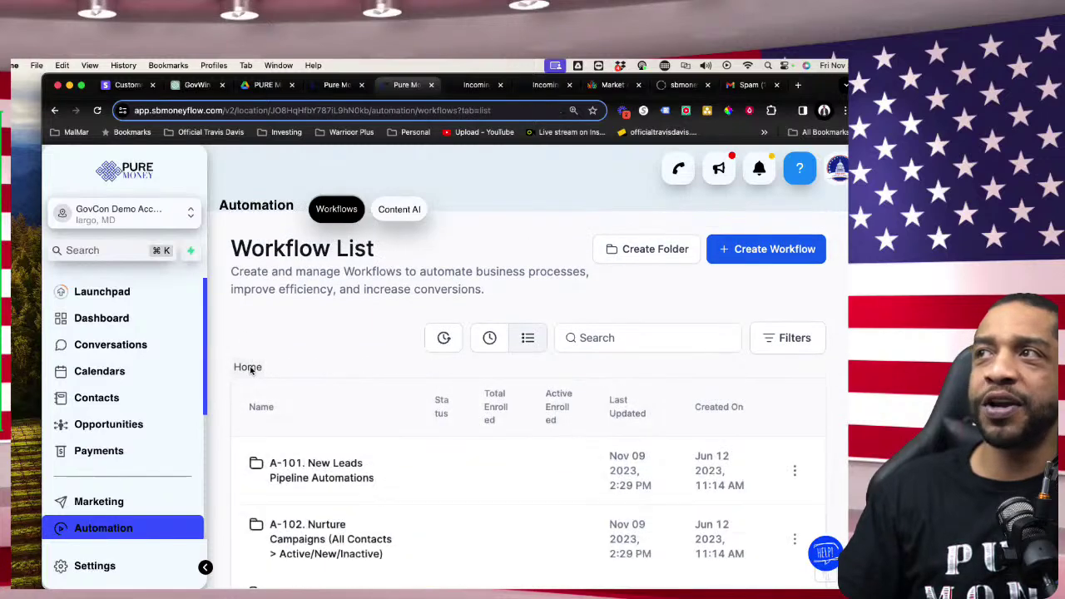
# Step: Open the Z-003-6. New Contract Opportunity Intake workflow from the N-102. New Contract Opportunity folder
pyautogui.scroll(-5, 315, 363)
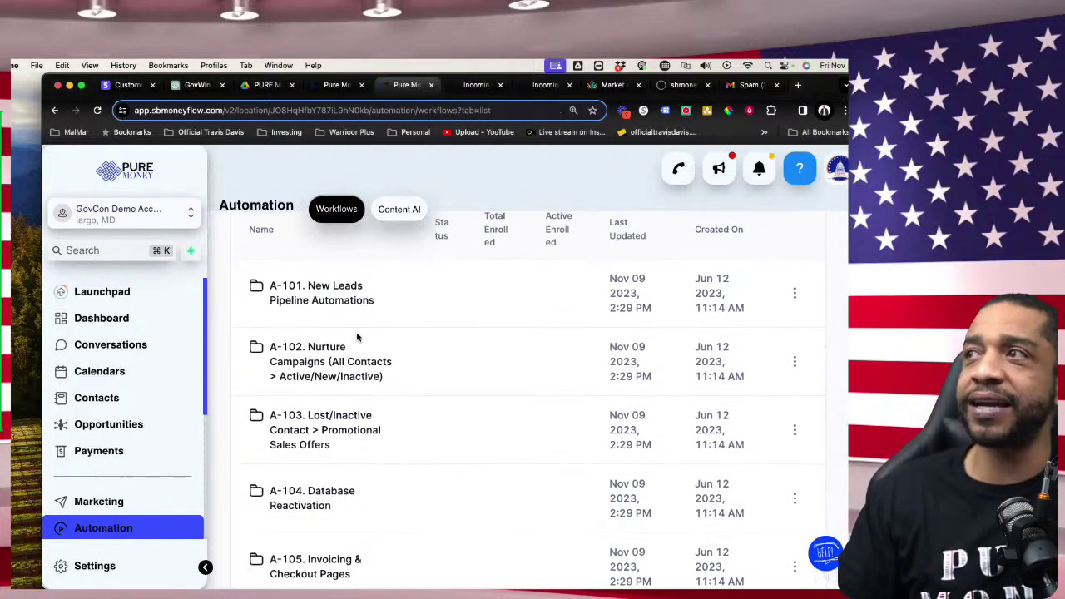
pyautogui.scroll(-1, 361, 346)
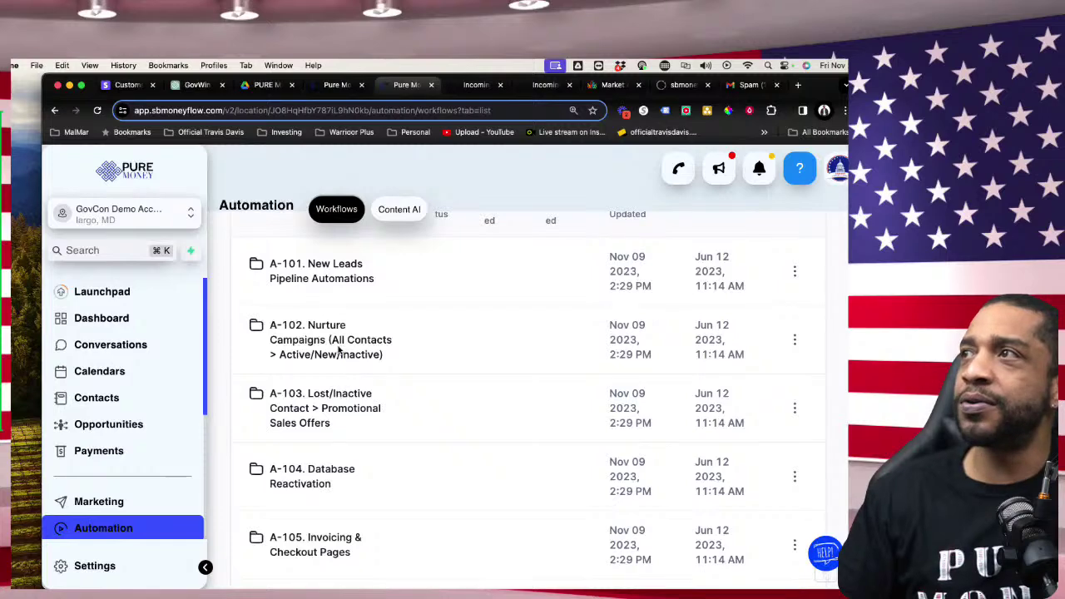
pyautogui.scroll(-3, 333, 370)
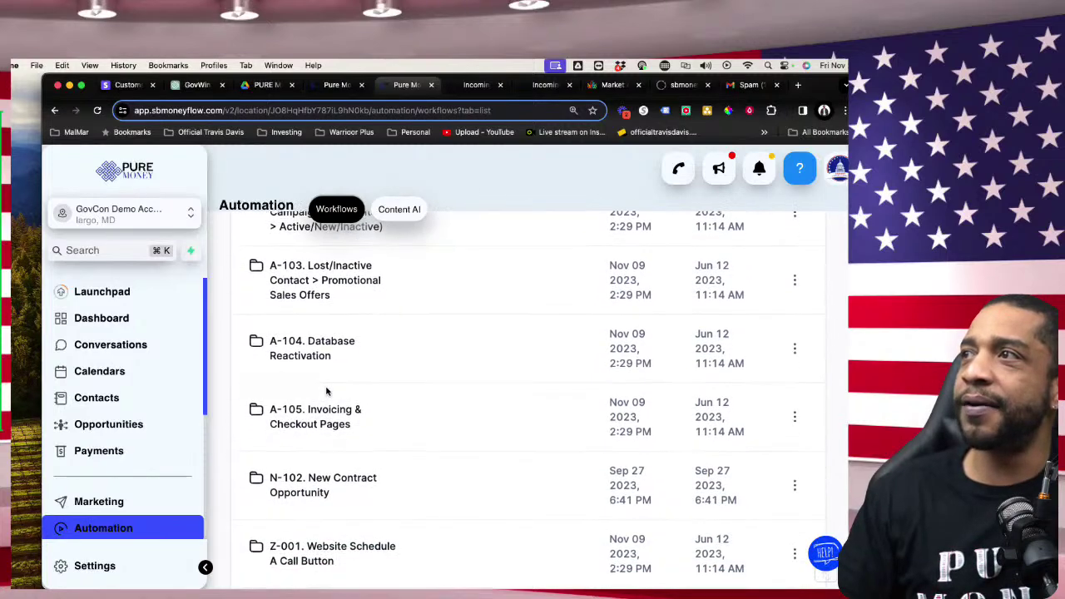
pyautogui.scroll(-3, 326, 391)
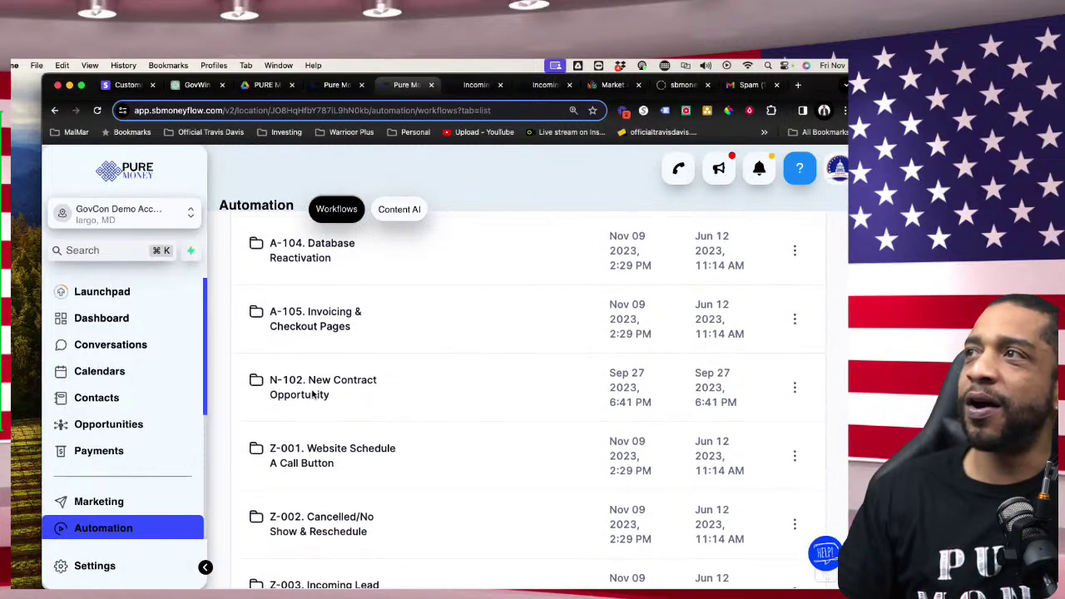
pyautogui.click(315, 396)
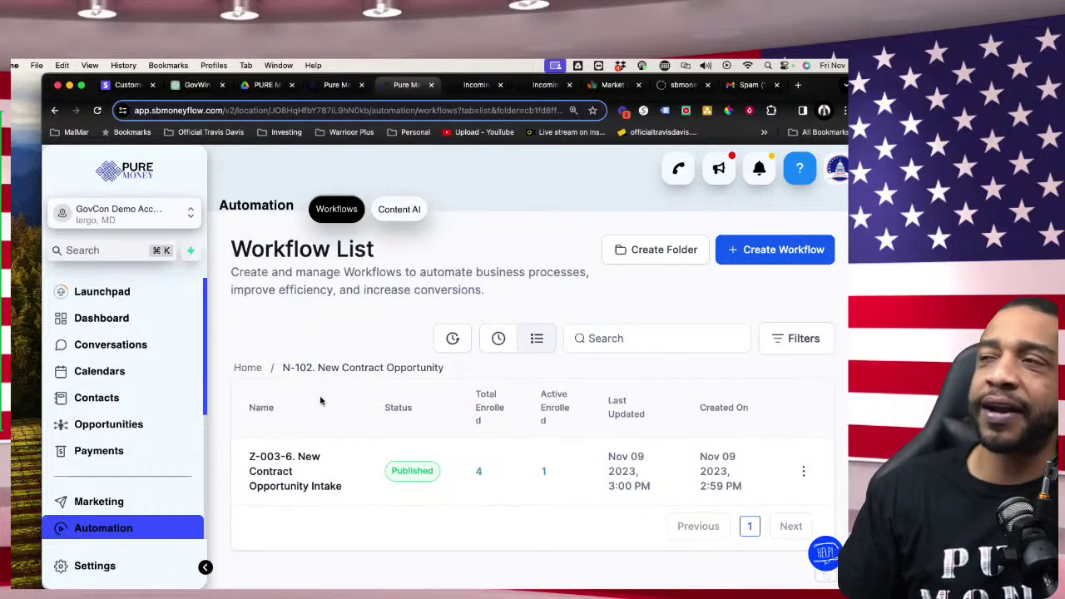
pyautogui.click(287, 491)
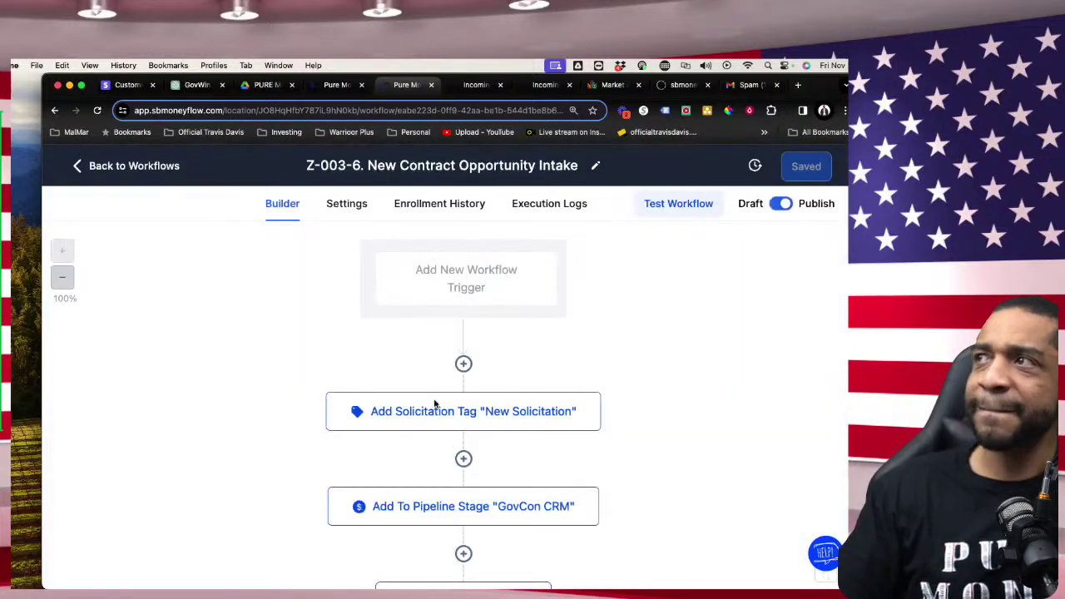
# Step: Review the intake workflow's form submission trigger, its "New Solicitation" tag action and its "GovCon CRM" pipeline stage action
pyautogui.scroll(-5, 481, 316)
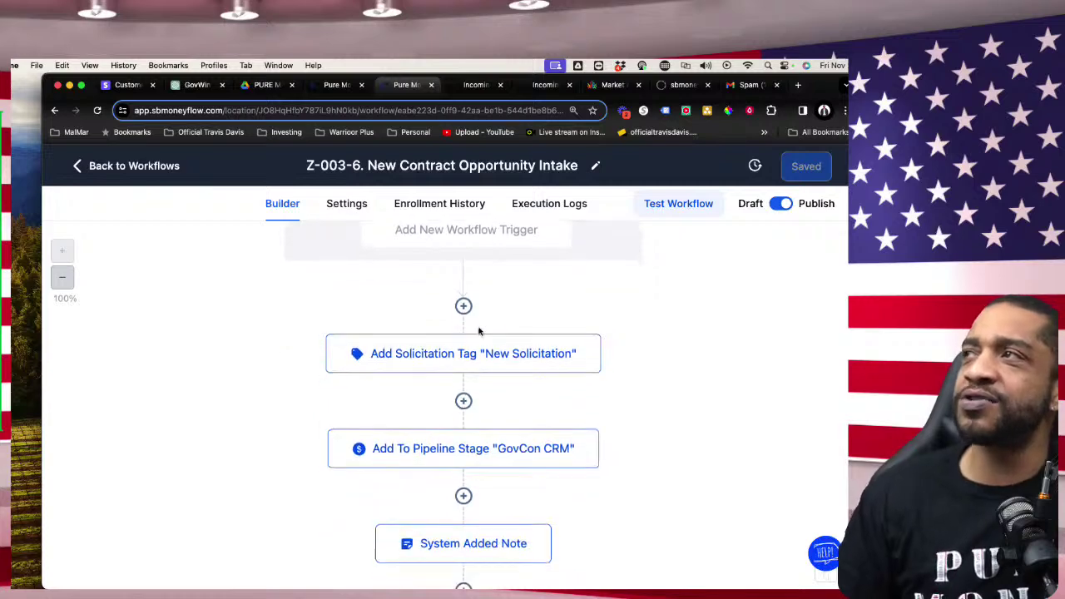
pyautogui.scroll(-3, 467, 383)
pyautogui.scroll(7, 471, 382)
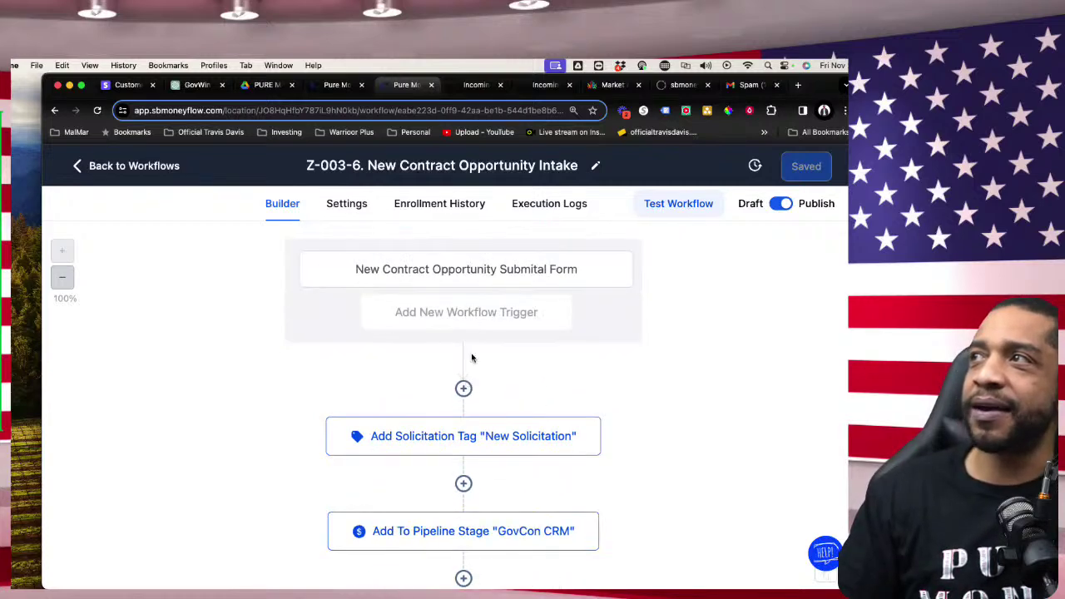
pyautogui.scroll(-2, 473, 384)
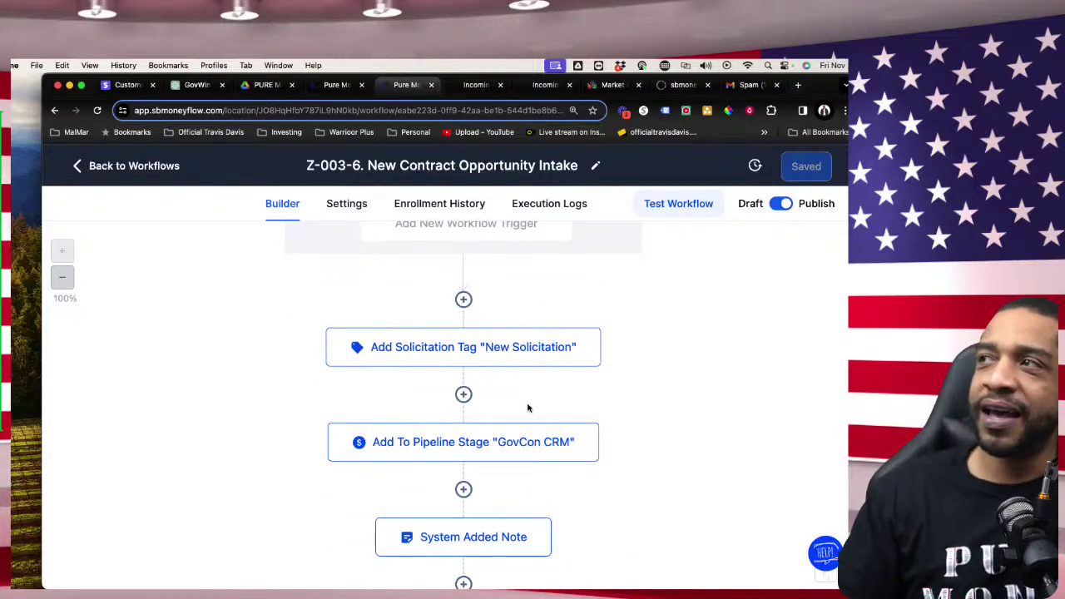
pyautogui.scroll(-2, 527, 406)
pyautogui.scroll(-1, 527, 403)
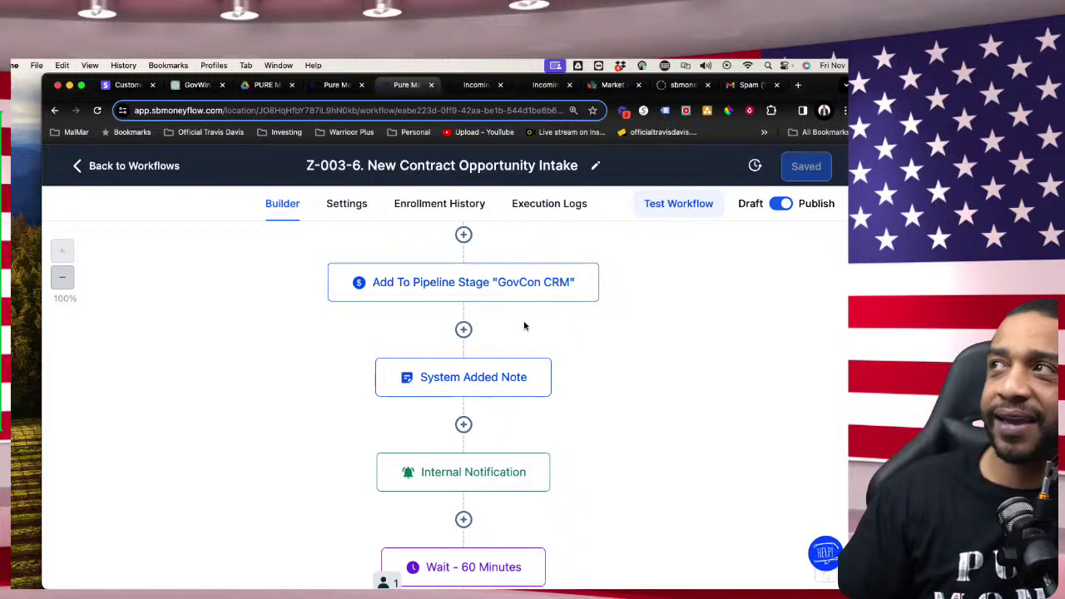
pyautogui.scroll(1, 525, 325)
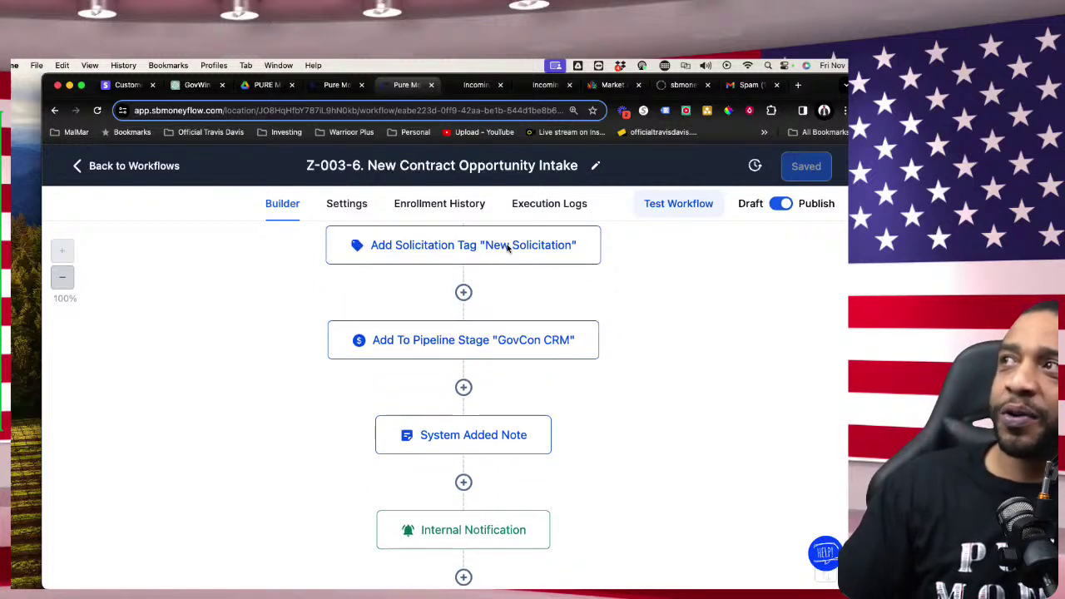
pyautogui.scroll(-1, 520, 320)
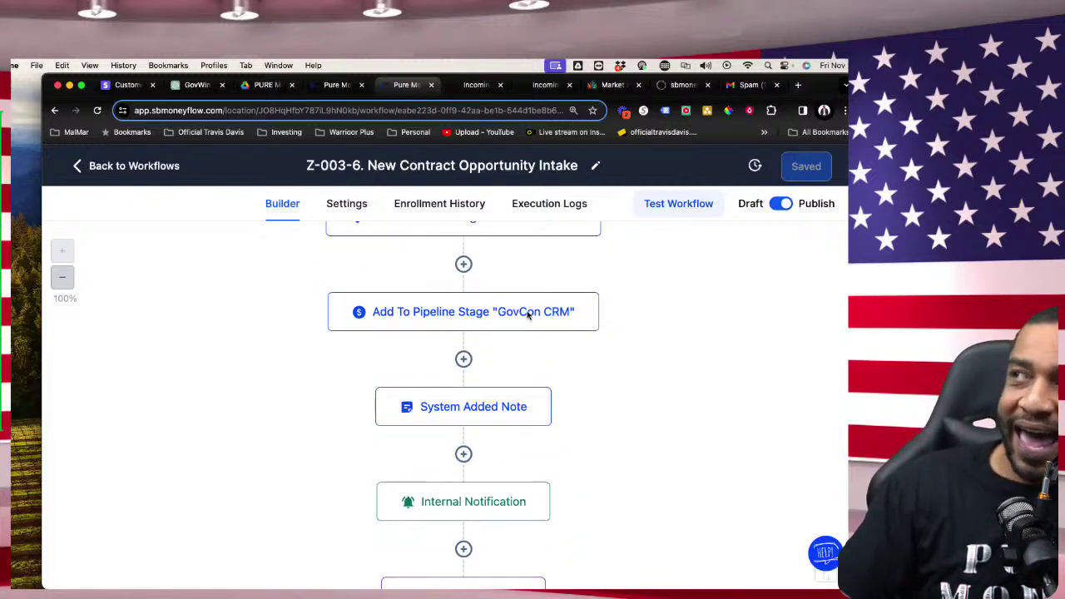
# Step: Examine the intake workflow's remaining actions, from the system note and internal notification through the SMS and email confirmations to the end
pyautogui.scroll(-2, 499, 333)
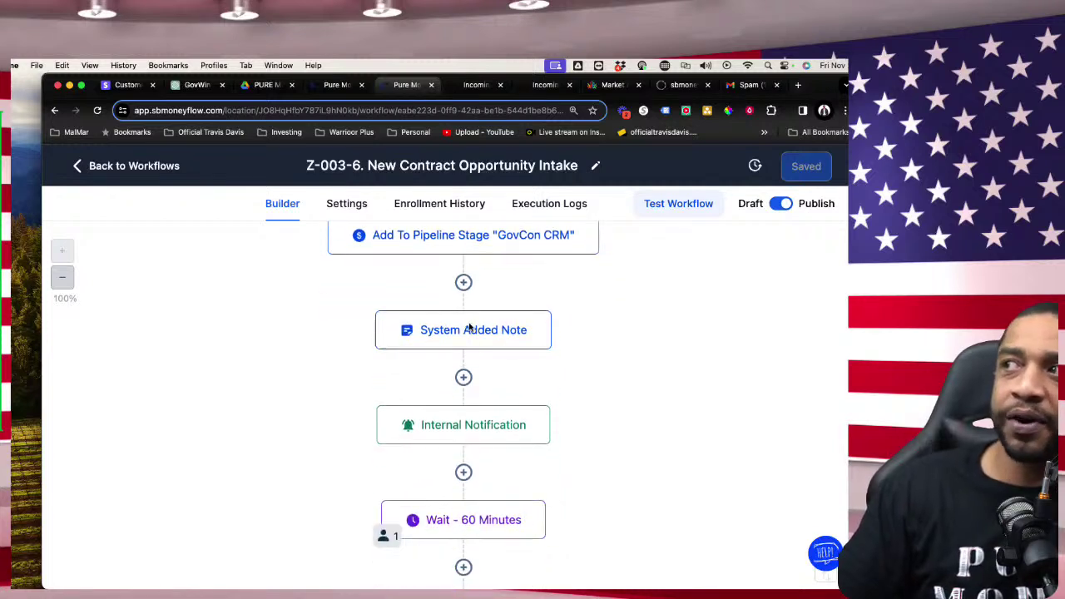
pyautogui.scroll(-1, 485, 408)
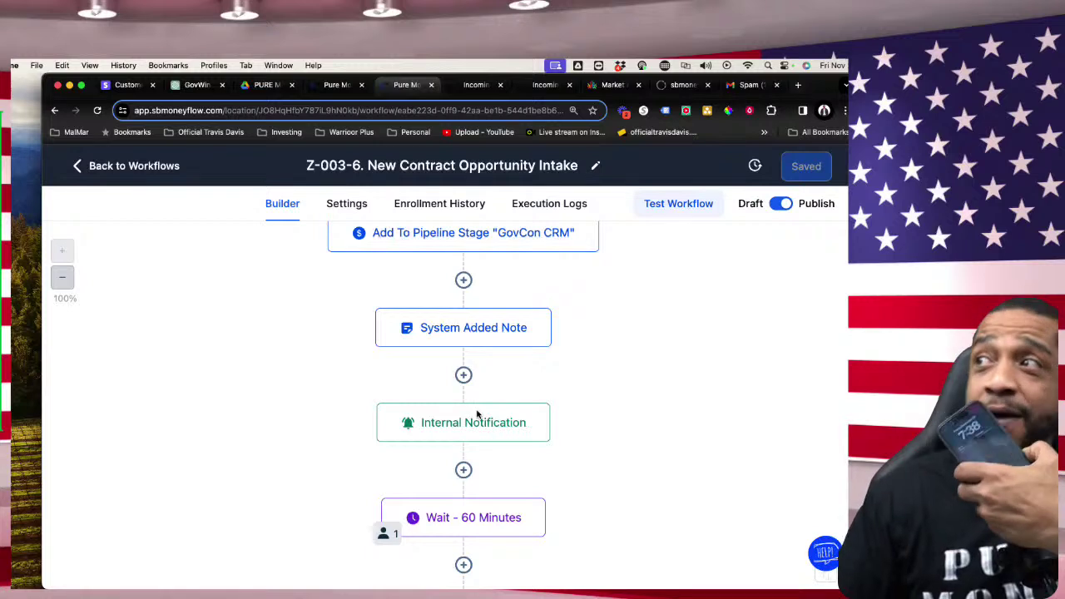
pyautogui.scroll(-3, 482, 420)
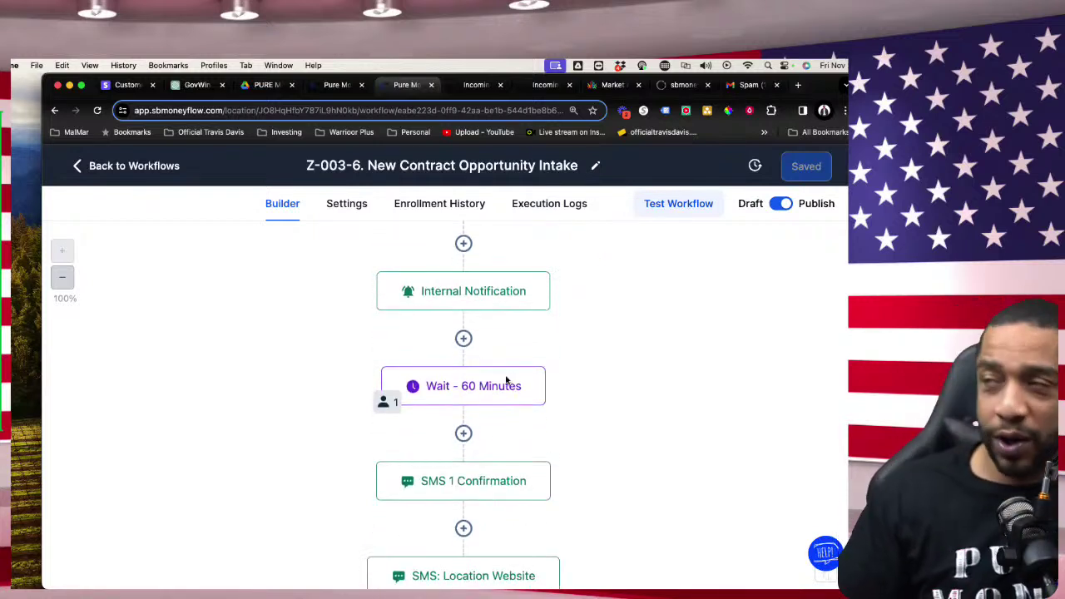
pyautogui.scroll(-1, 508, 388)
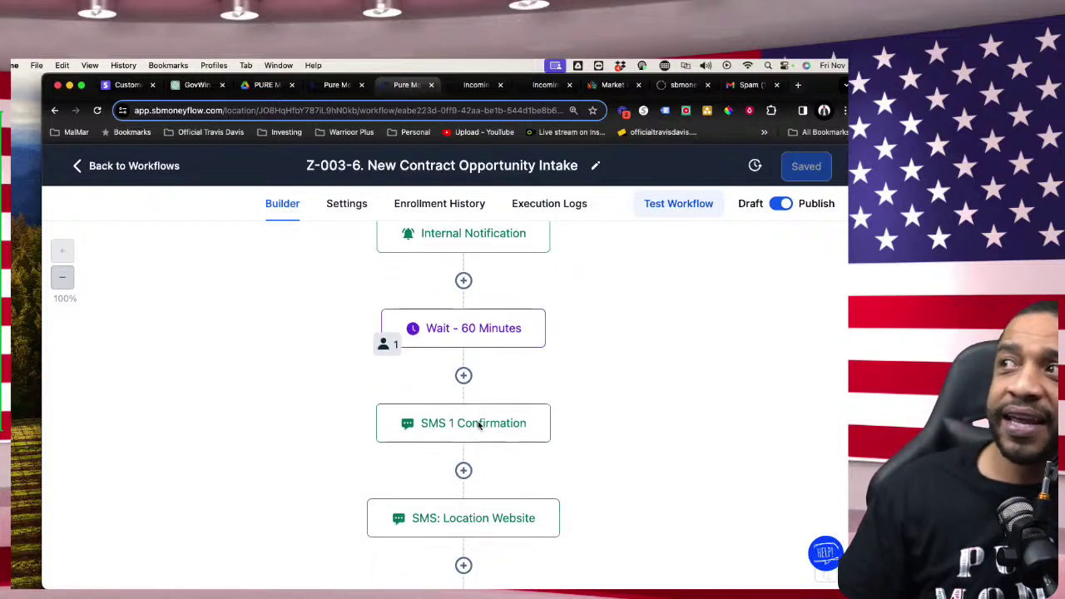
pyautogui.scroll(-3, 481, 422)
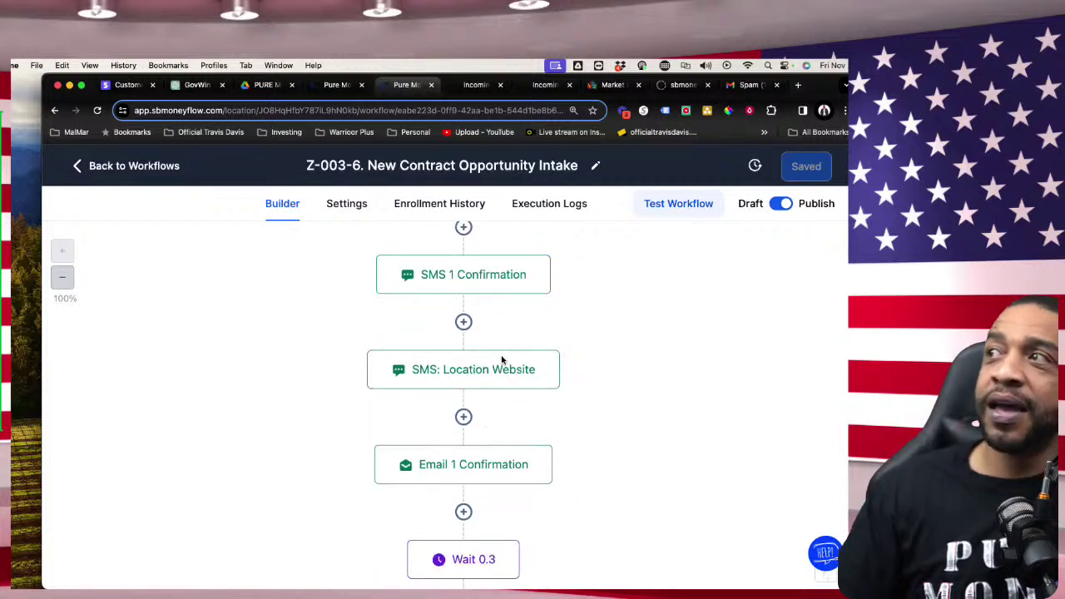
pyautogui.scroll(-2, 551, 466)
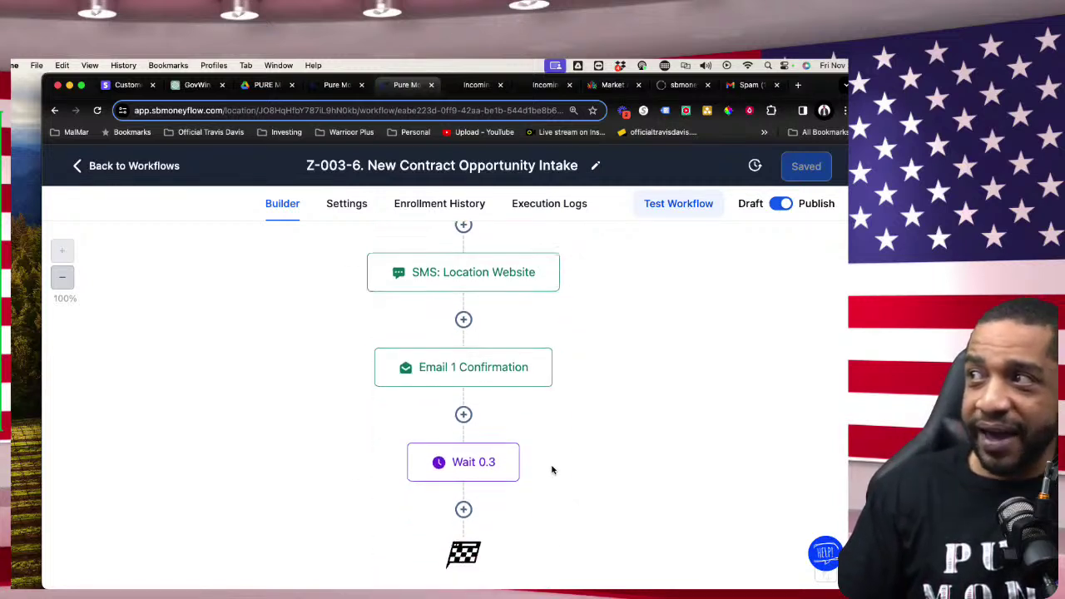
pyautogui.scroll(-1, 513, 456)
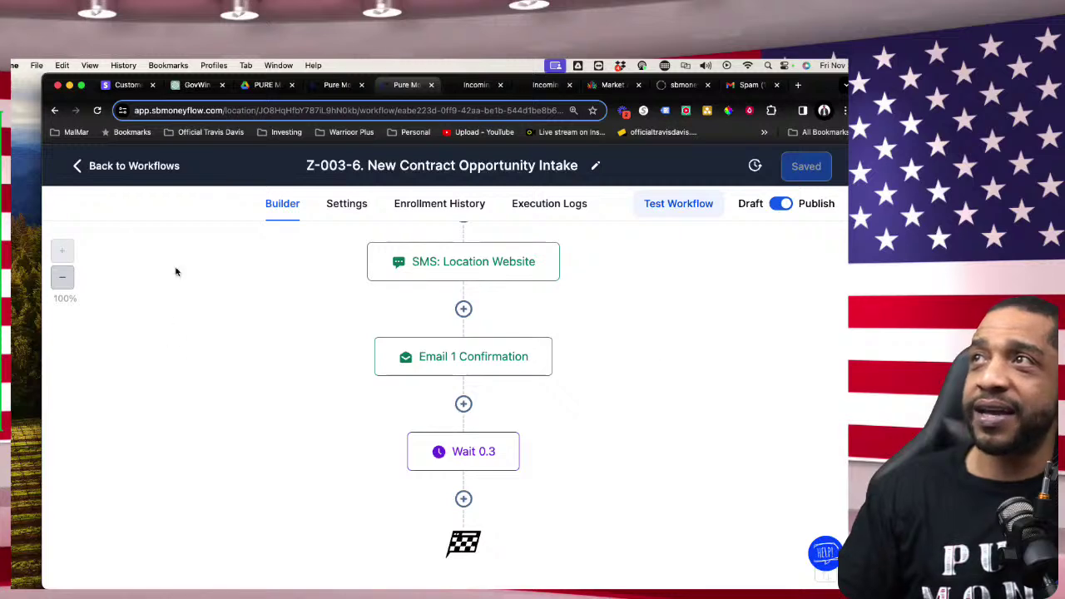
# Step: Leave the intake workflow, return to the Home level of the workflow list and open the Z-001. Website Schedule A Call Button folder
pyautogui.click(100, 167)
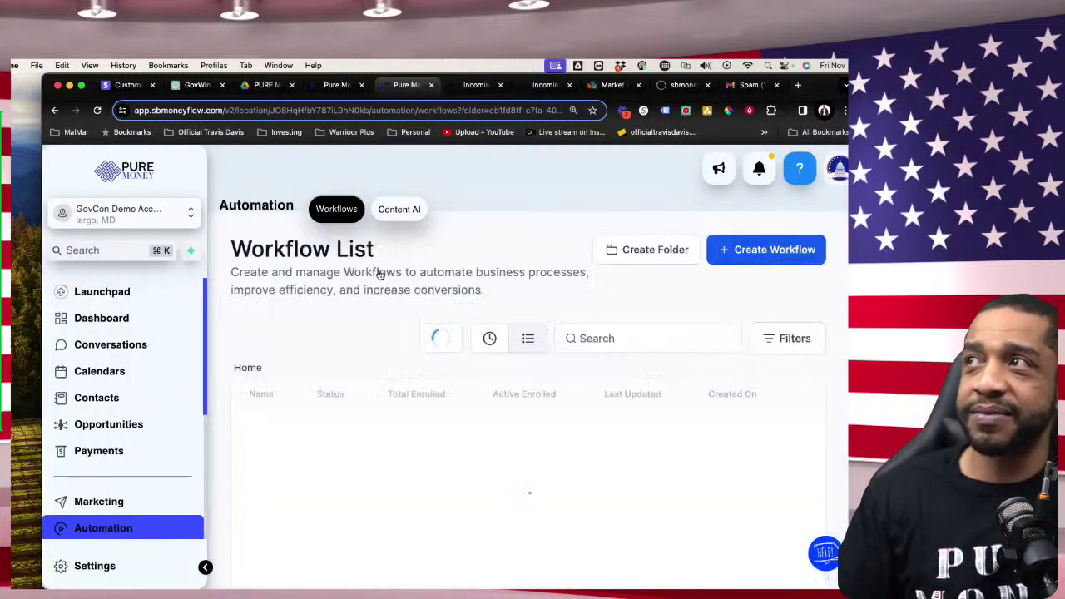
pyautogui.click(252, 369)
pyautogui.scroll(-5, 361, 402)
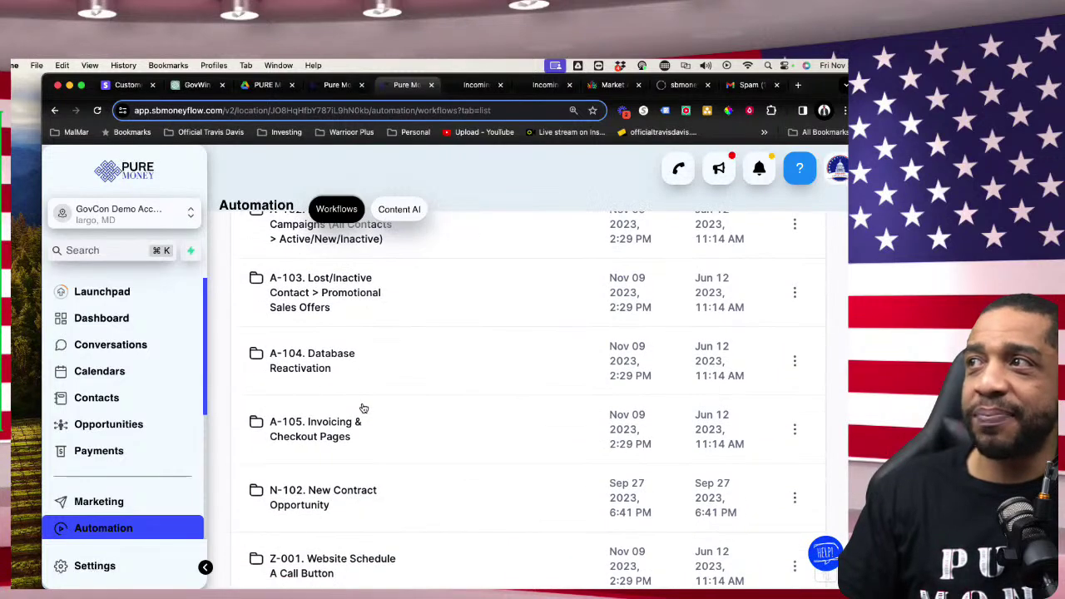
pyautogui.scroll(-4, 381, 391)
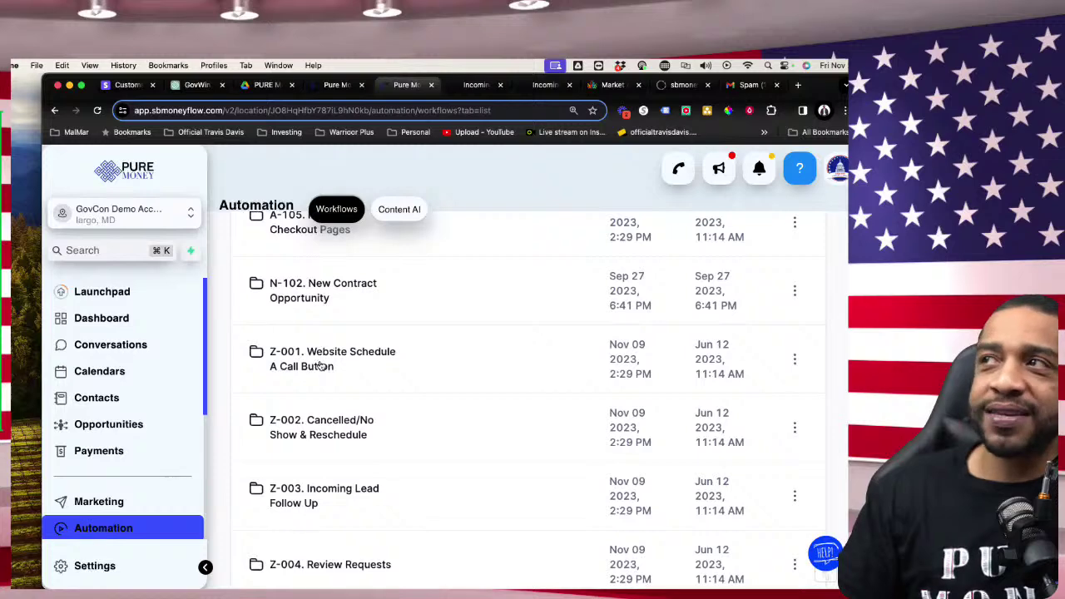
pyautogui.click(322, 366)
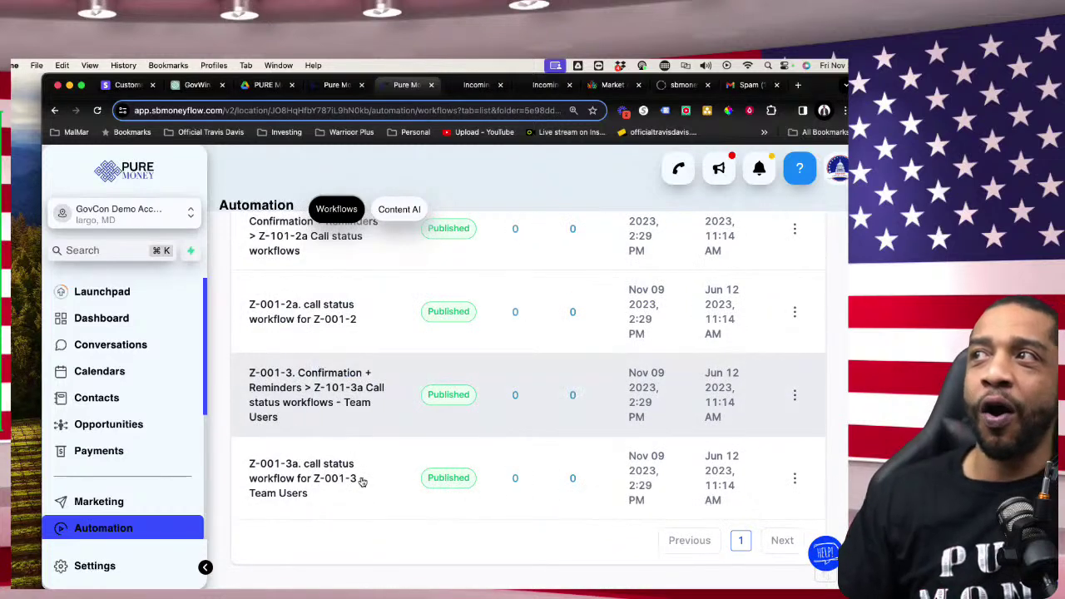
# Step: Look over the Z-001 folder's workflows and open Z-001-1. Confirmation + Reminders
pyautogui.scroll(2, 359, 481)
pyautogui.scroll(3, 361, 480)
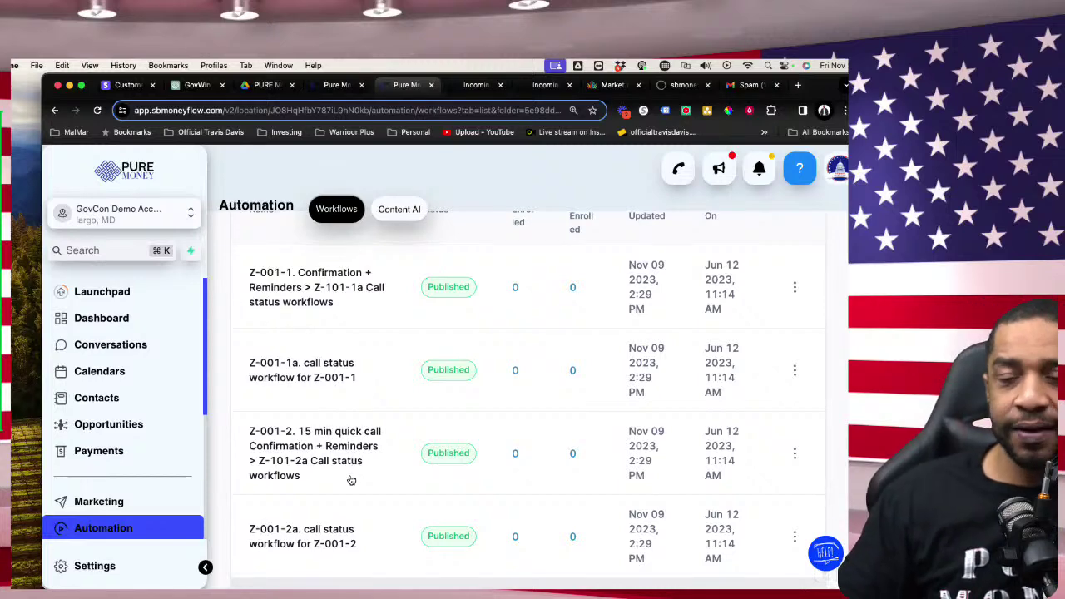
pyautogui.scroll(2, 351, 479)
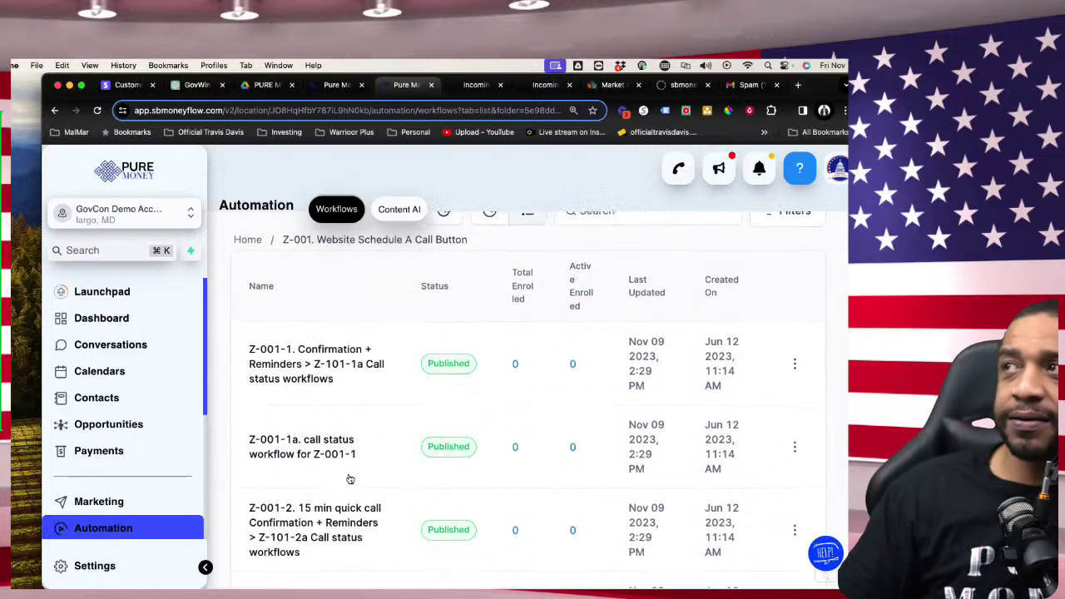
pyautogui.click(313, 371)
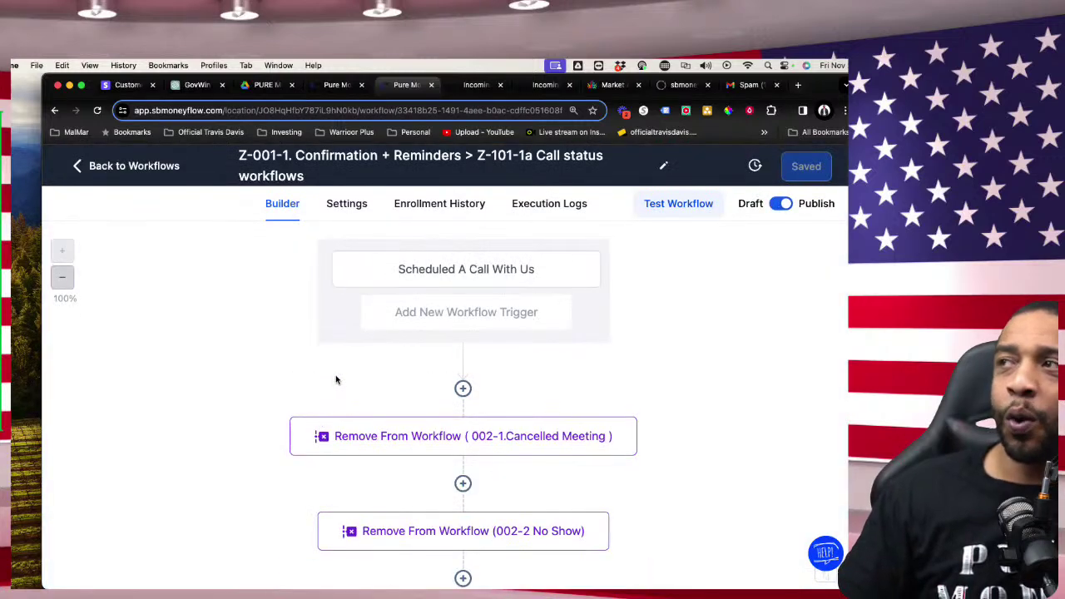
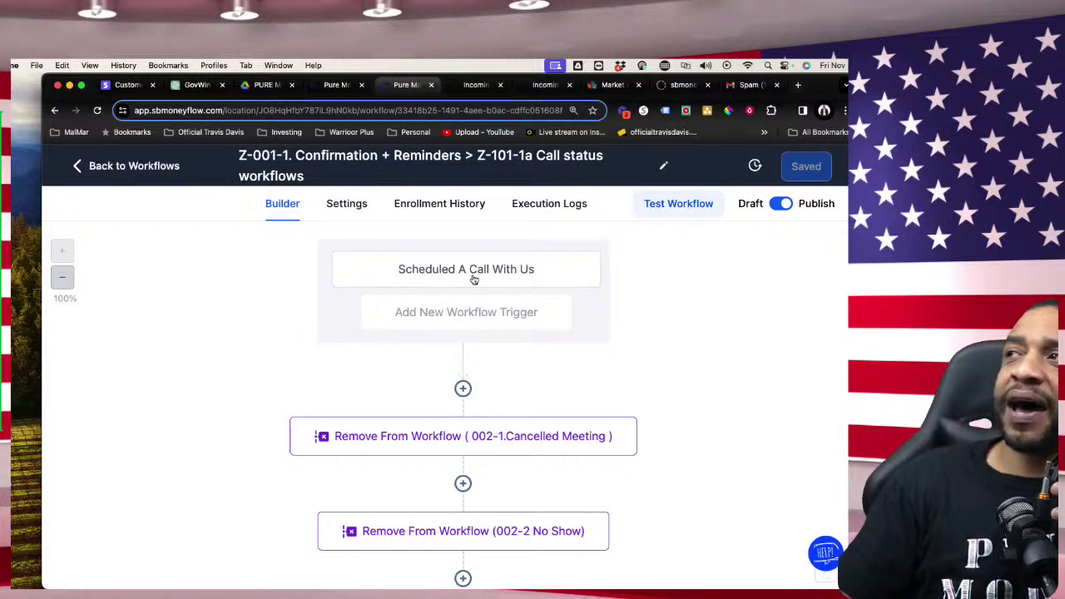
# Step: Review the Z-001-1 workflow's Remove From Workflow actions, 30-second wait, call confirmation messages and "Lead & Scheduled A Call" contact tag
pyautogui.scroll(-2, 385, 379)
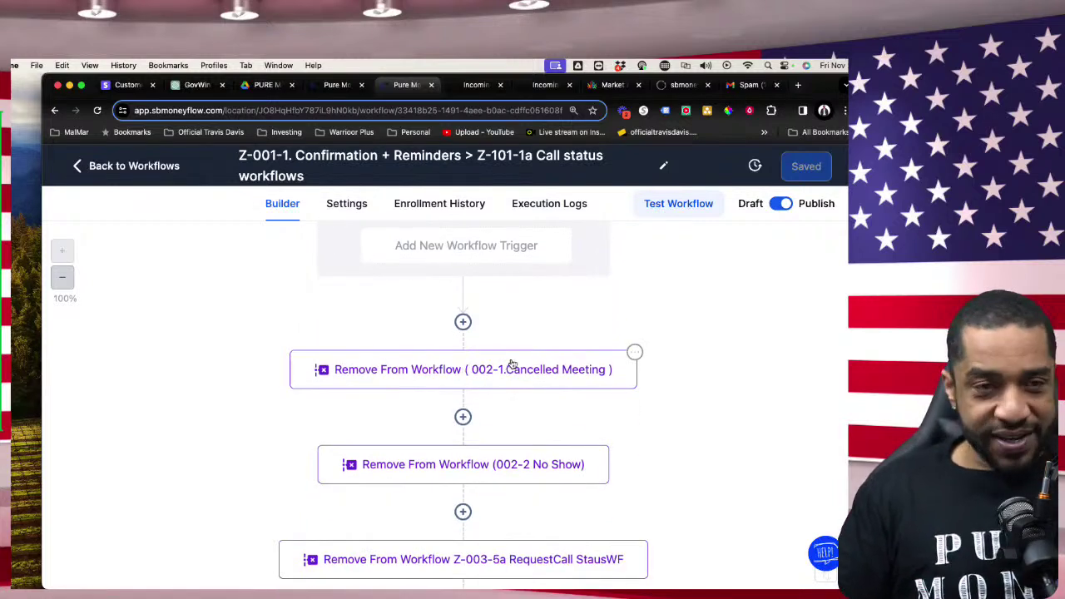
pyautogui.scroll(-2, 467, 383)
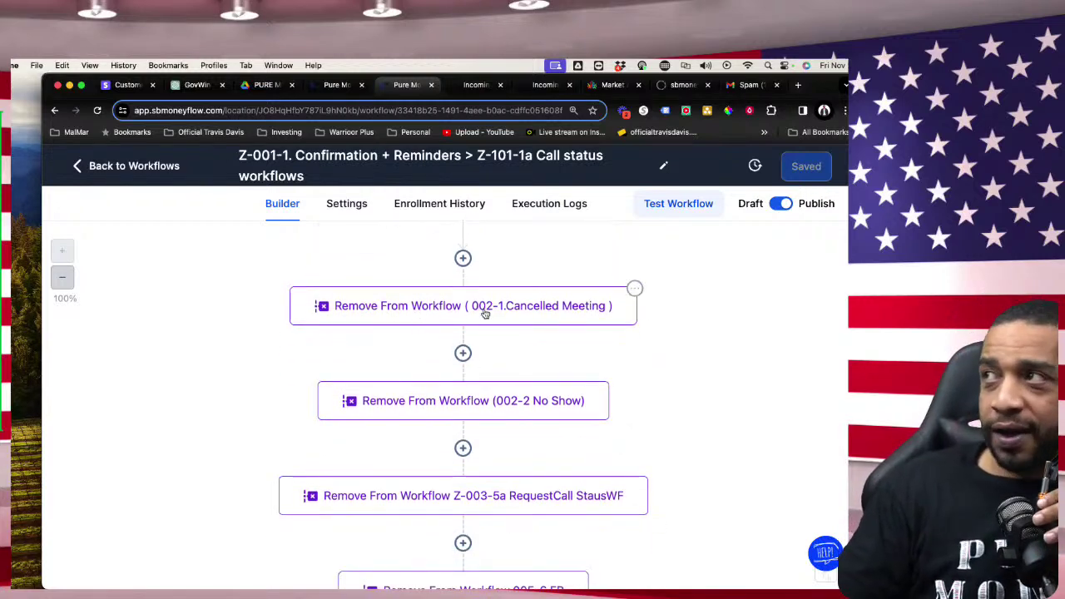
pyautogui.scroll(-4, 534, 374)
pyautogui.scroll(-4, 538, 399)
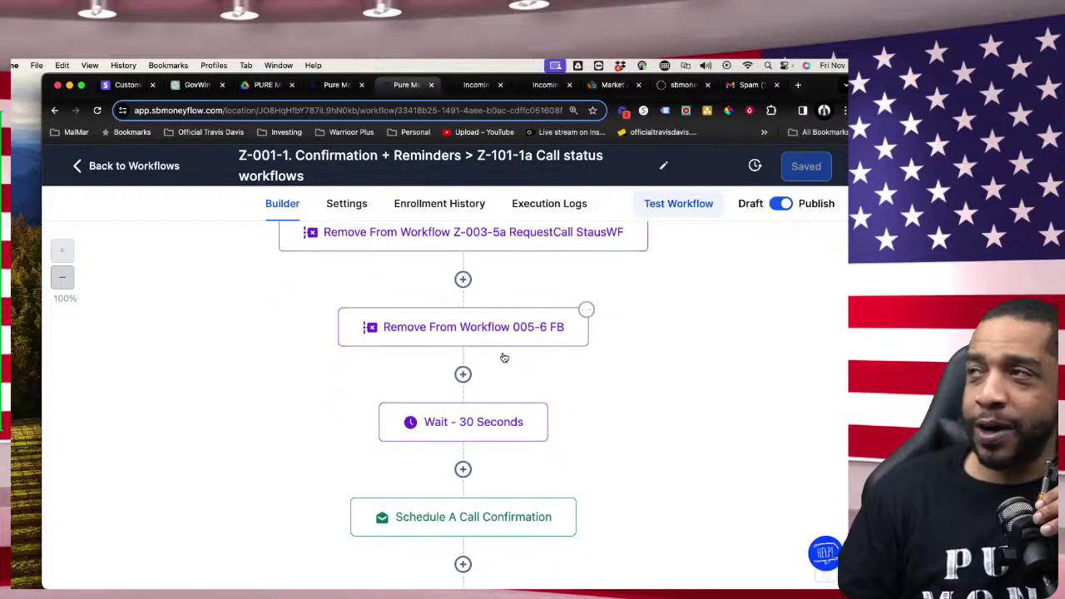
pyautogui.scroll(-6, 533, 362)
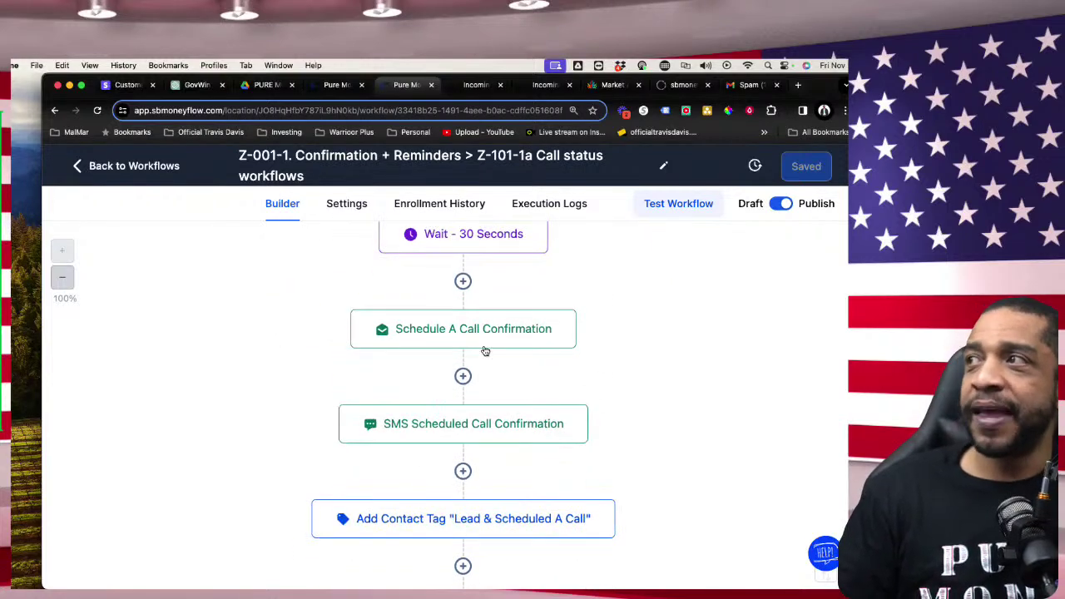
# Step: Open the Schedule A Call Confirmation email action and read its message, highlighting the greeting, meeting time, meeting link and calendar lines
pyautogui.click(491, 335)
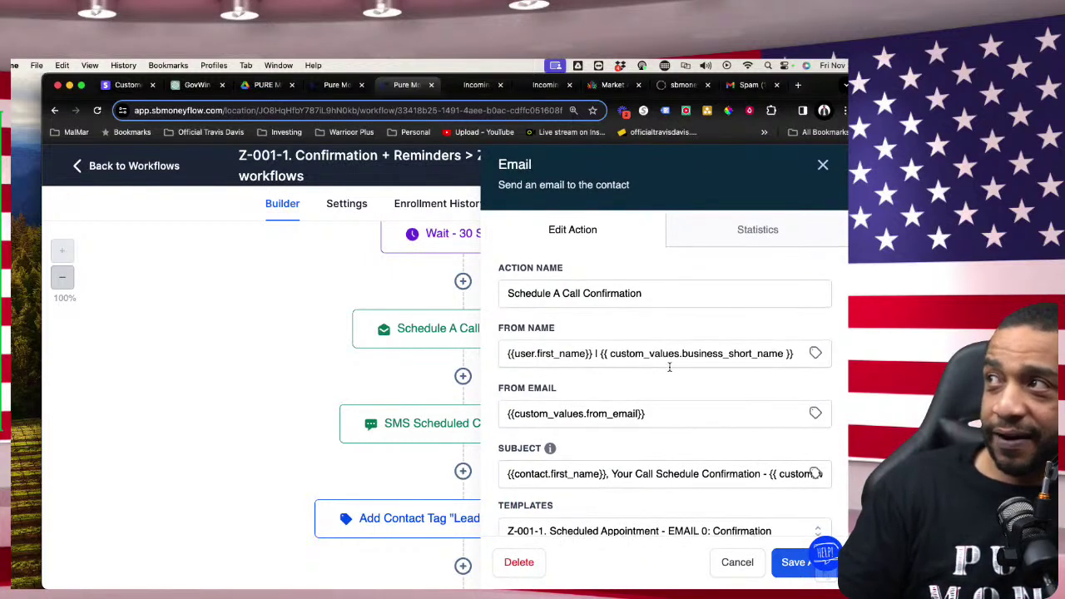
pyautogui.scroll(-5, 669, 367)
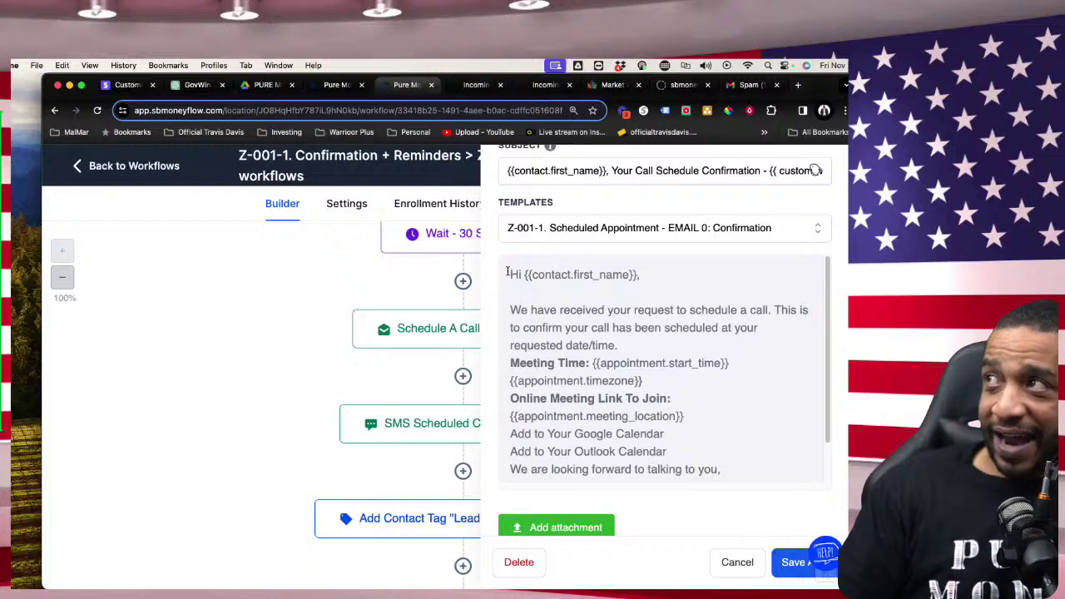
pyautogui.moveTo(510, 275); pyautogui.dragTo(691, 344)
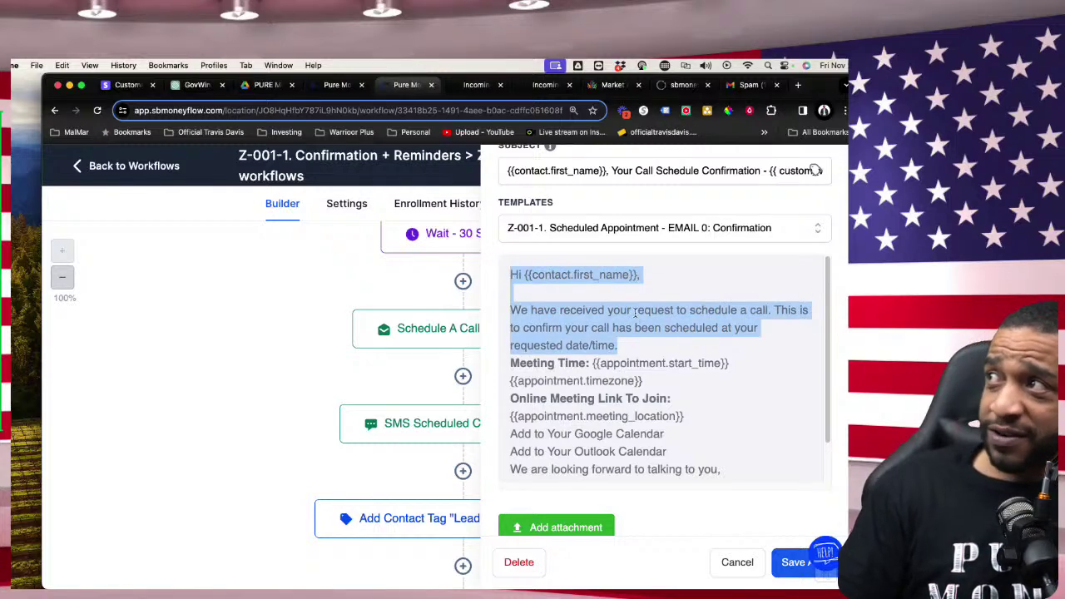
pyautogui.scroll(-1, 590, 332)
pyautogui.moveTo(566, 319); pyautogui.dragTo(744, 396)
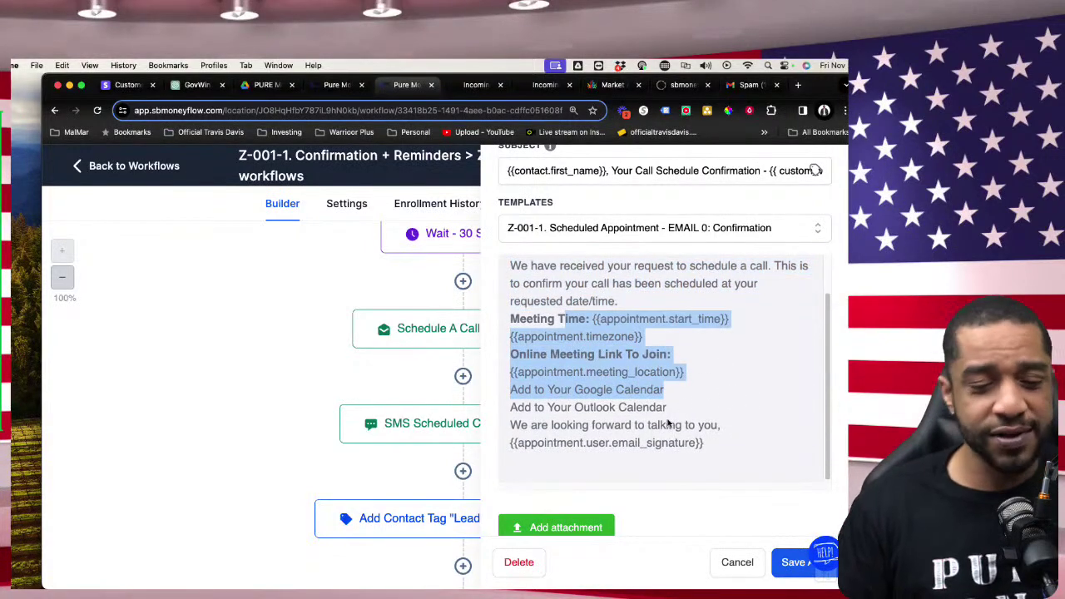
# Step: Close the confirmation email action without saving, then read the SMS Scheduled Call Confirmation message and close it unchanged
pyautogui.click(736, 563)
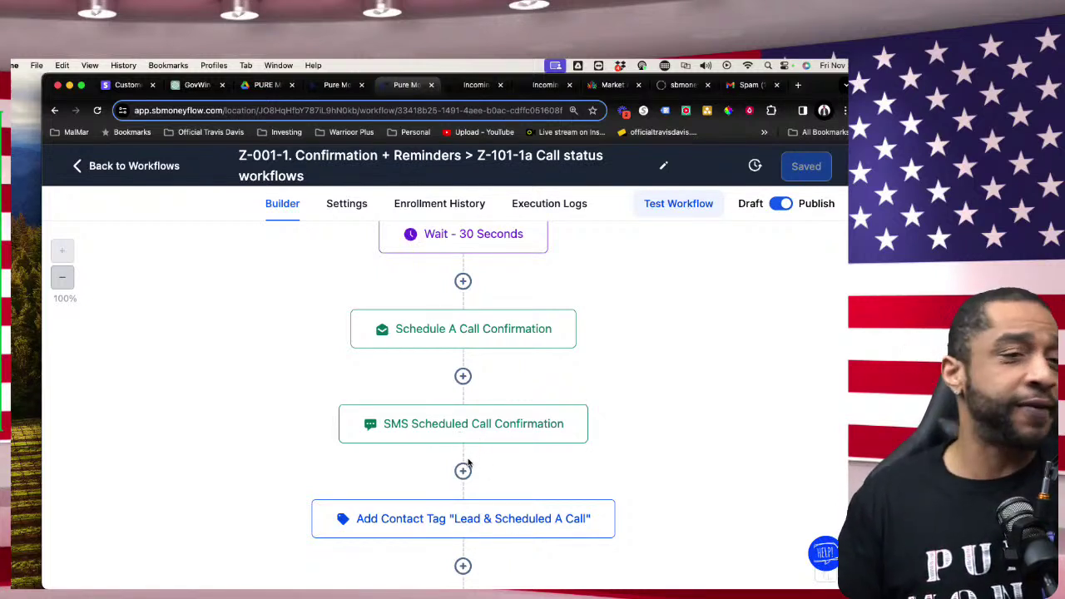
pyautogui.click(489, 422)
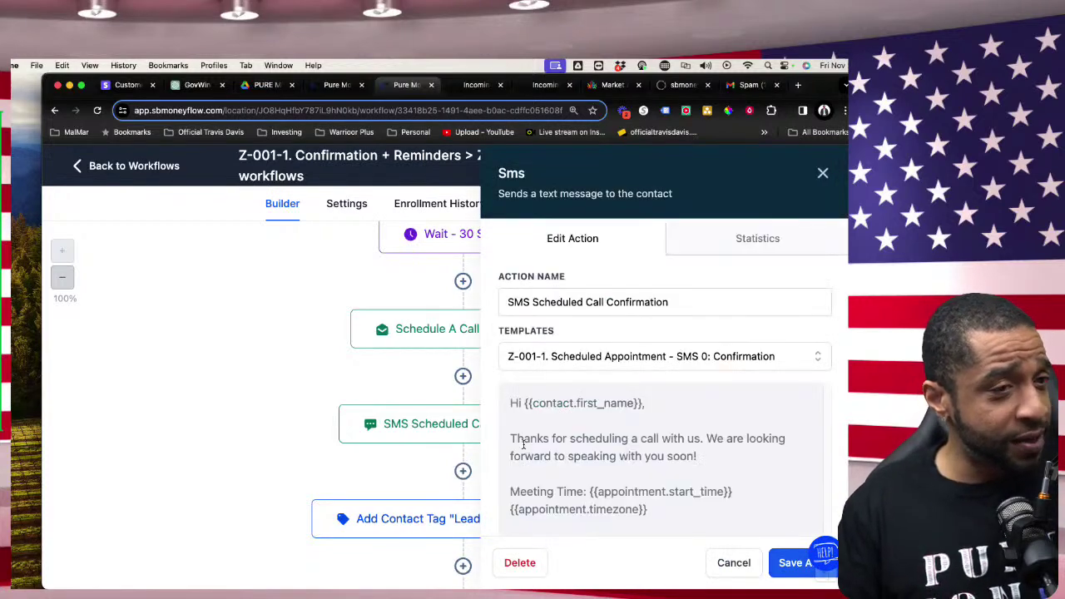
pyautogui.click(745, 572)
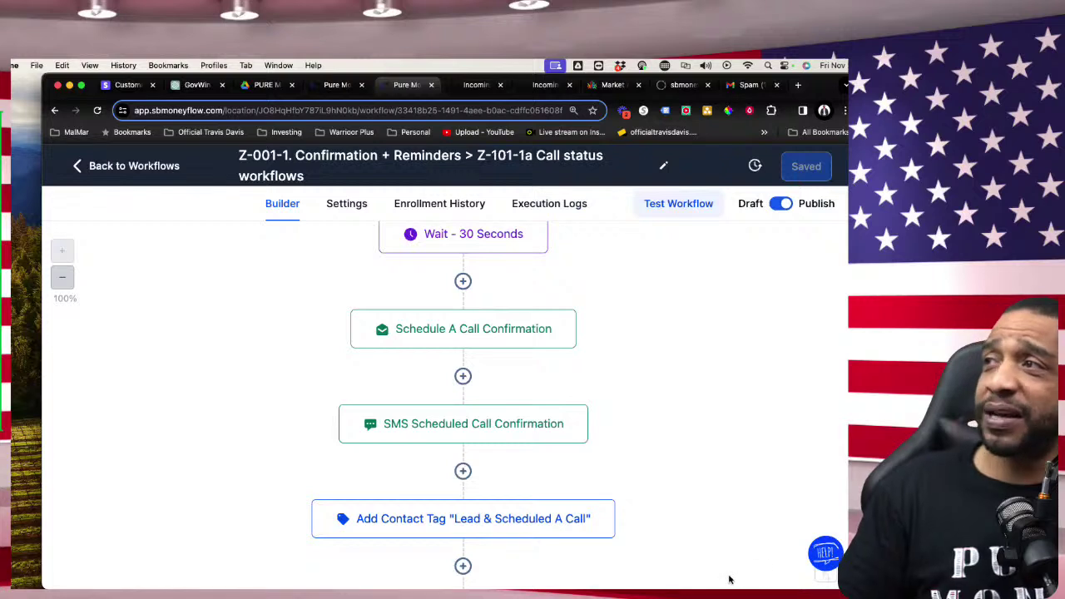
# Step: Review the workflow's actions after the confirmation SMS, from the contact tag and internal notifications to the "New Lead Inquiry" pipeline stage
pyautogui.scroll(-1, 711, 545)
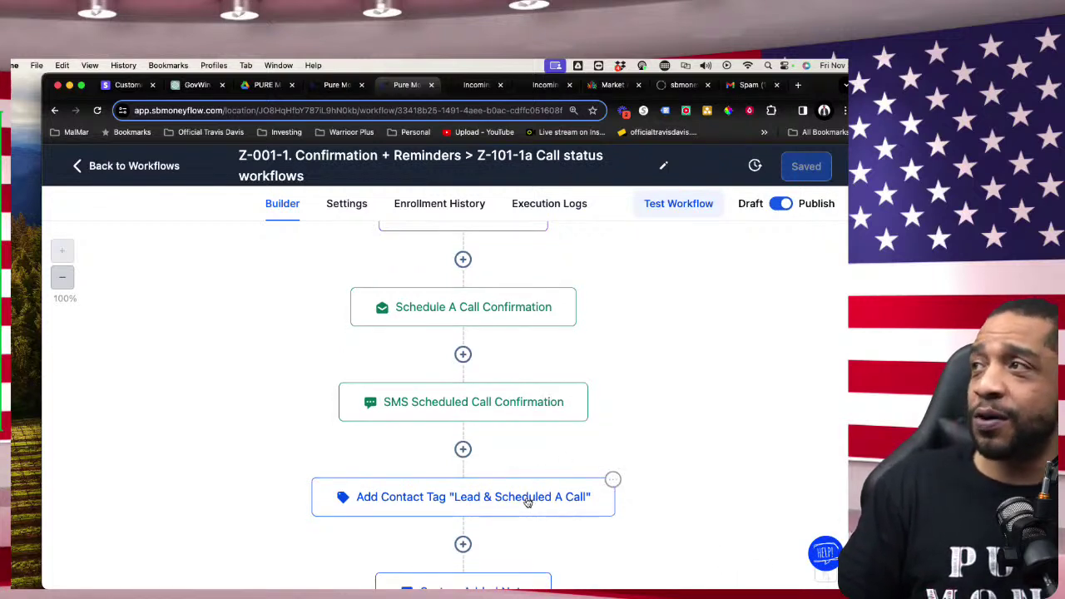
pyautogui.scroll(-3, 554, 471)
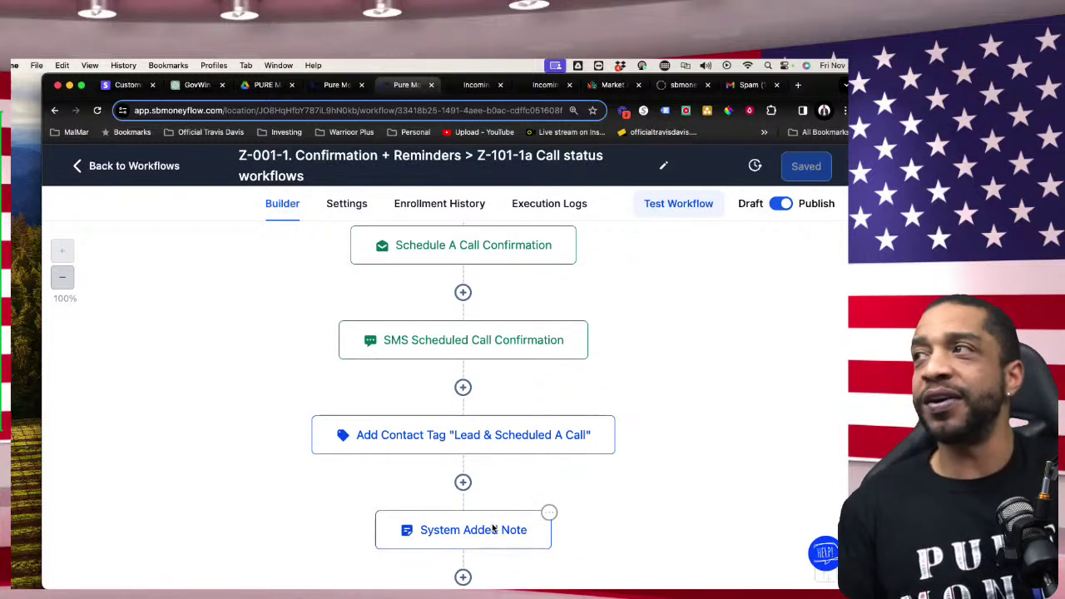
pyautogui.scroll(-4, 491, 512)
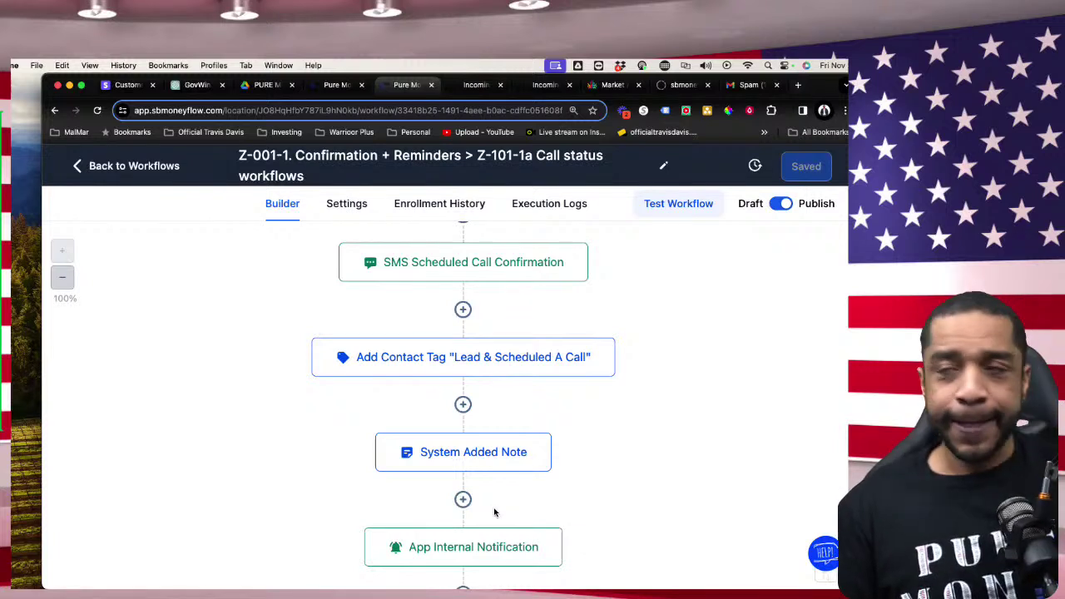
pyautogui.scroll(-4, 494, 512)
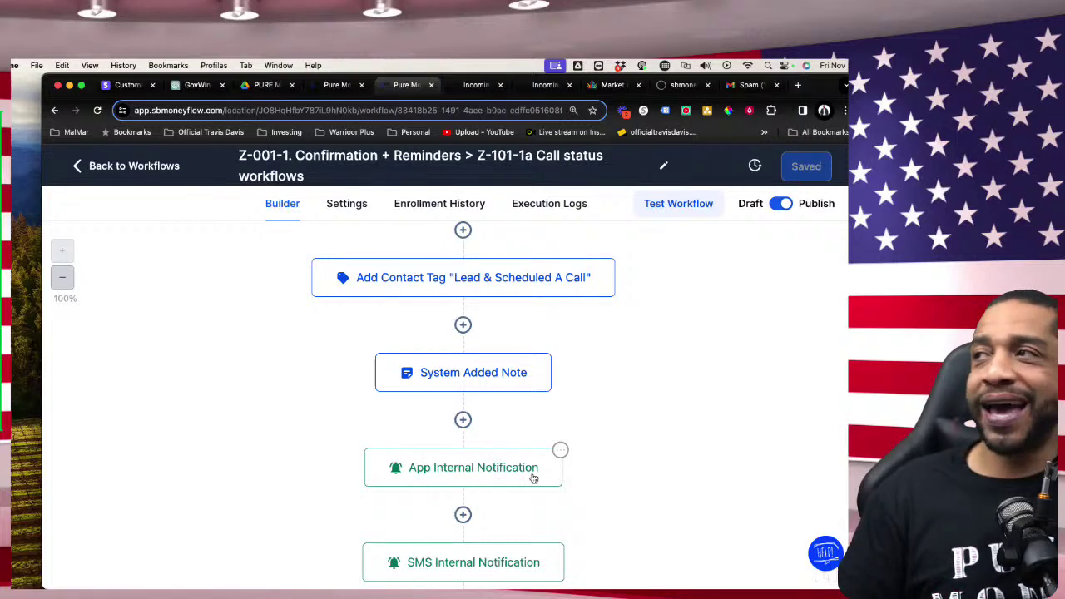
pyautogui.scroll(-1, 558, 474)
pyautogui.scroll(-15, 579, 471)
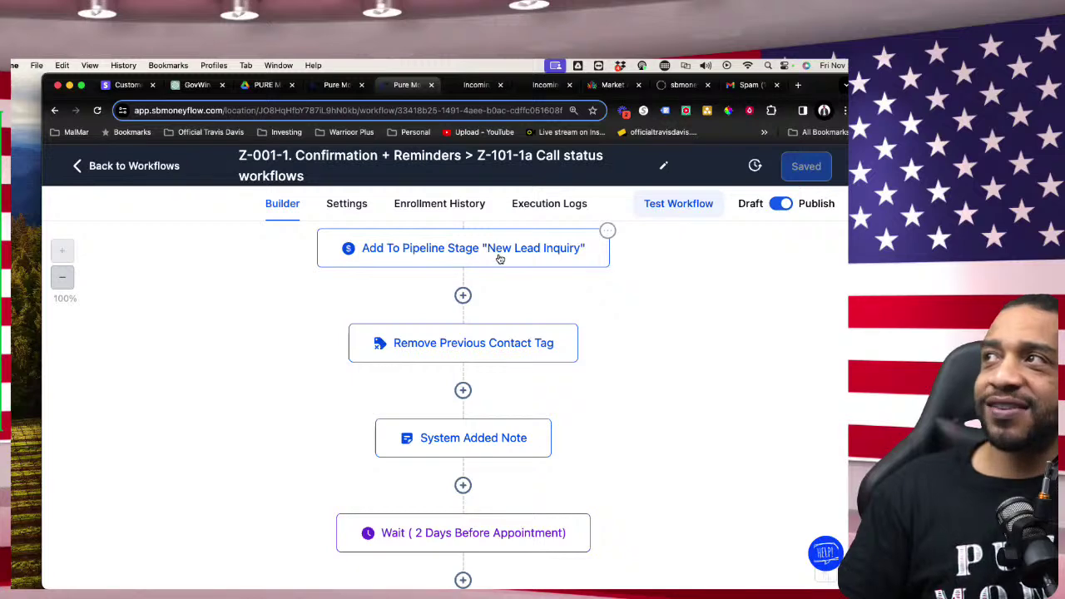
# Step: Examine the waits and the email and SMS reminders set for 2 days and 4 hours before the appointment
pyautogui.scroll(-5, 503, 360)
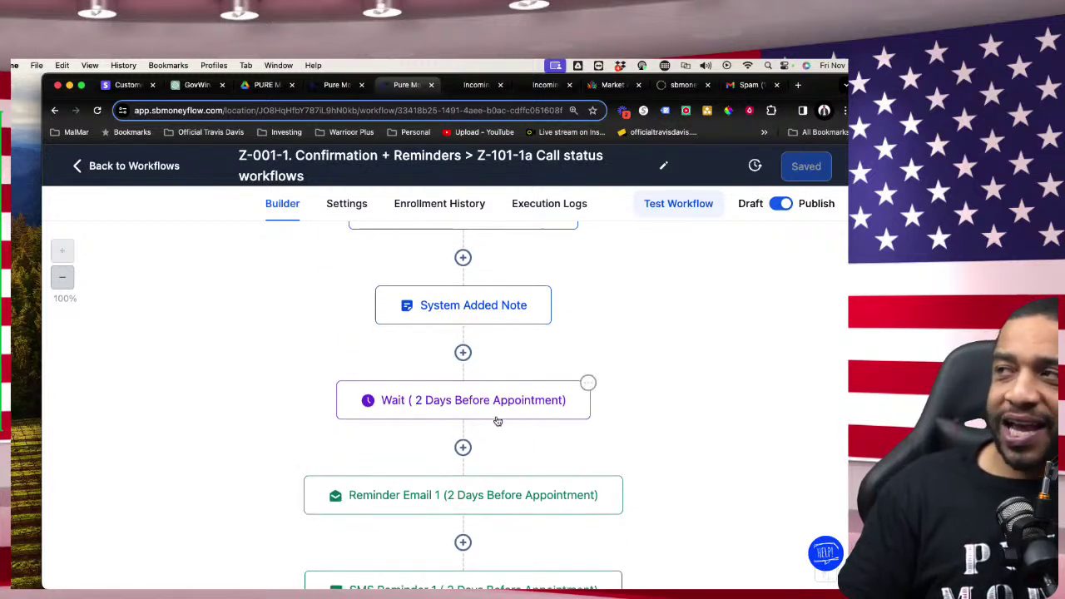
pyautogui.scroll(-5, 491, 425)
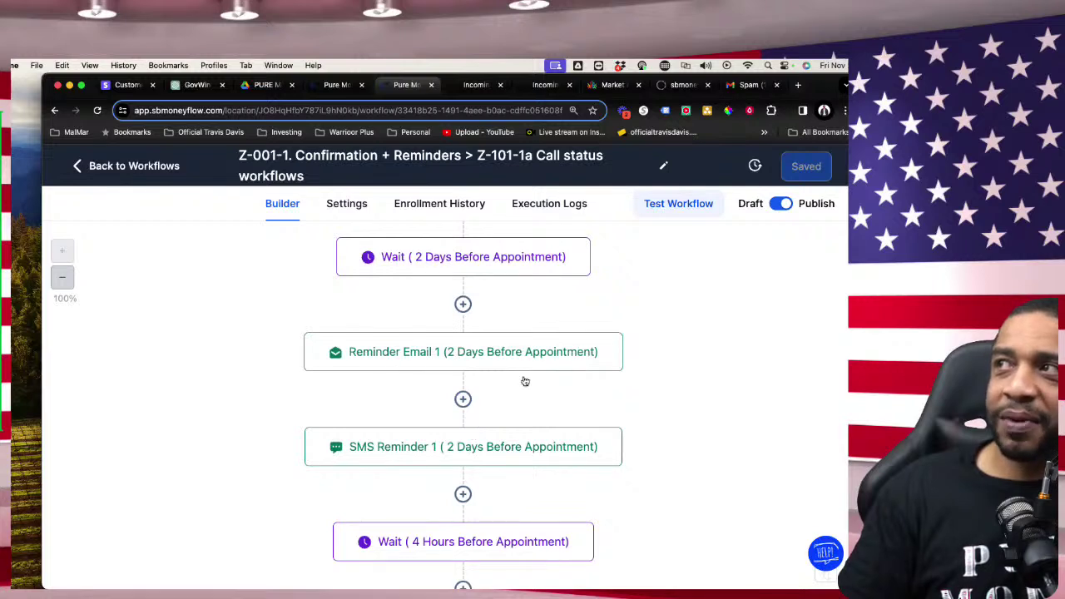
pyautogui.scroll(-3, 482, 402)
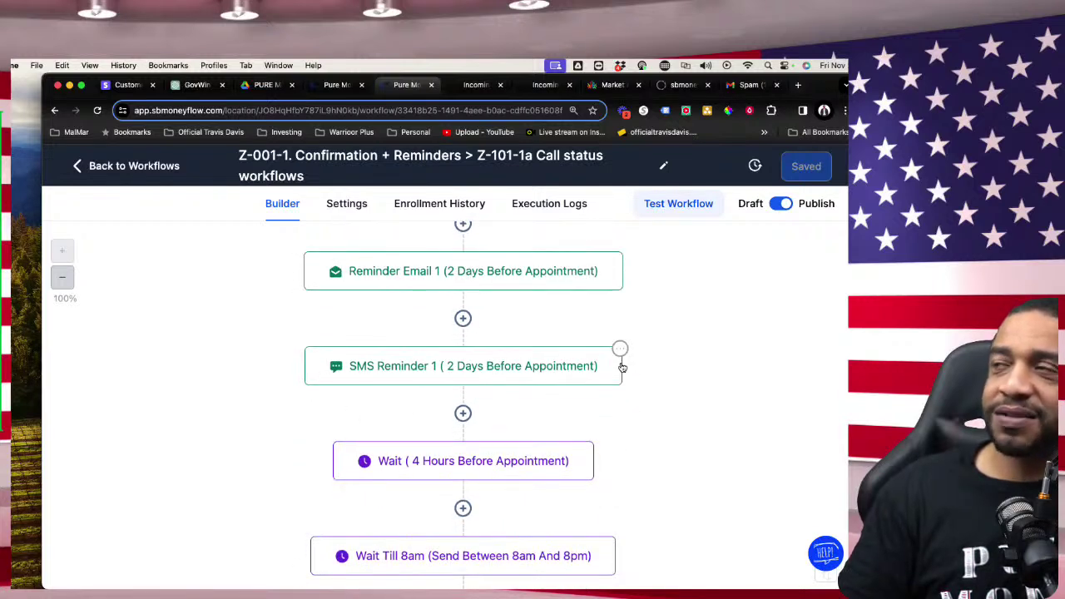
pyautogui.scroll(-3, 449, 391)
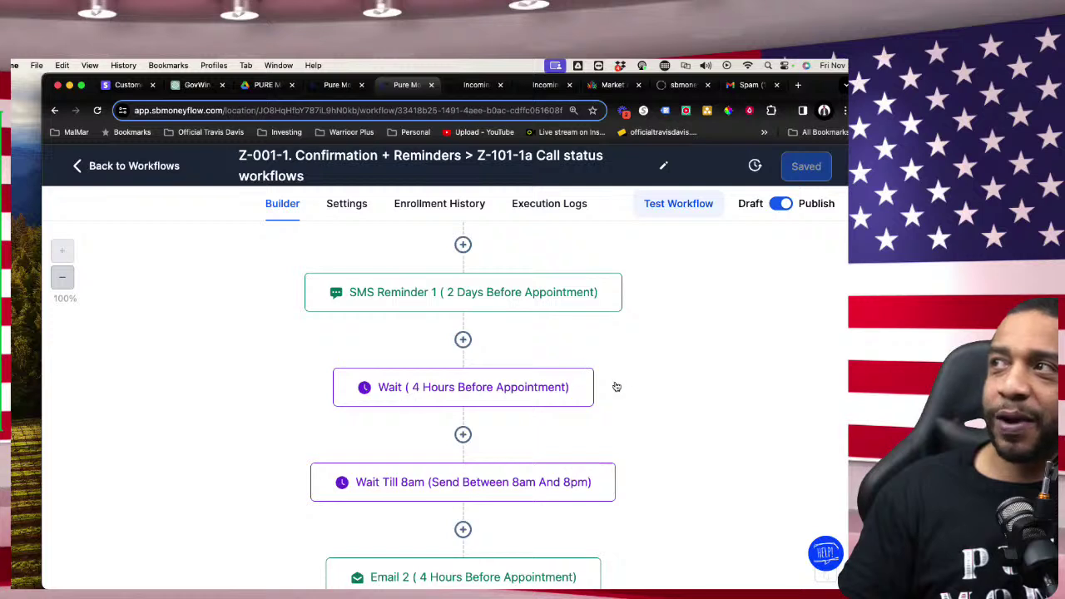
pyautogui.scroll(-3, 461, 453)
pyautogui.scroll(-4, 375, 447)
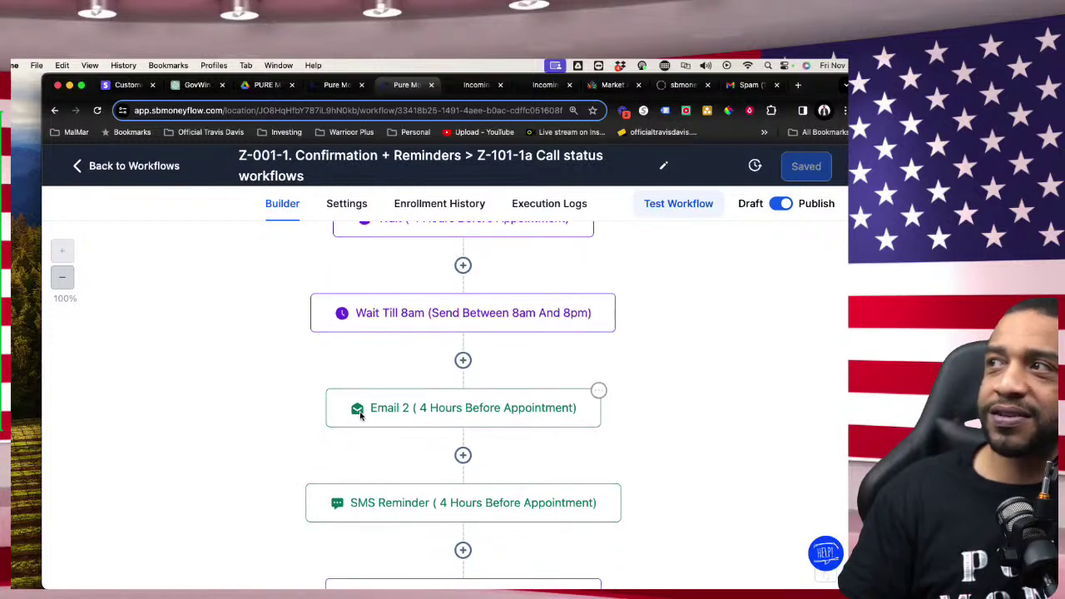
pyautogui.scroll(-3, 352, 439)
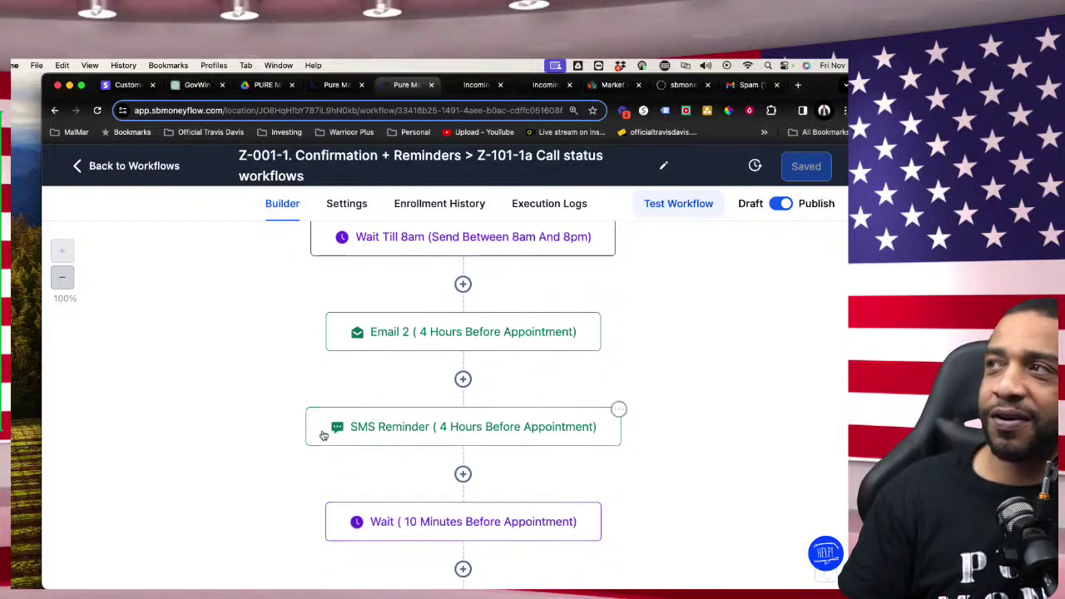
# Step: Examine the 10-minute and 2-minute reminder actions, automated call, meeting status update link and final 3-hour wait
pyautogui.scroll(-10, 621, 434)
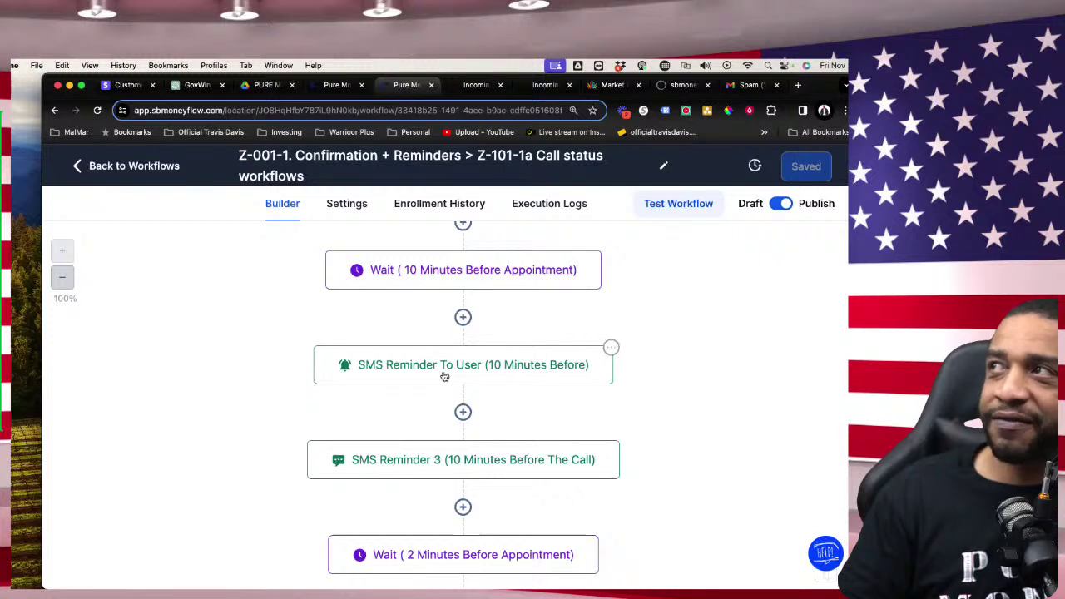
pyautogui.scroll(-3, 432, 396)
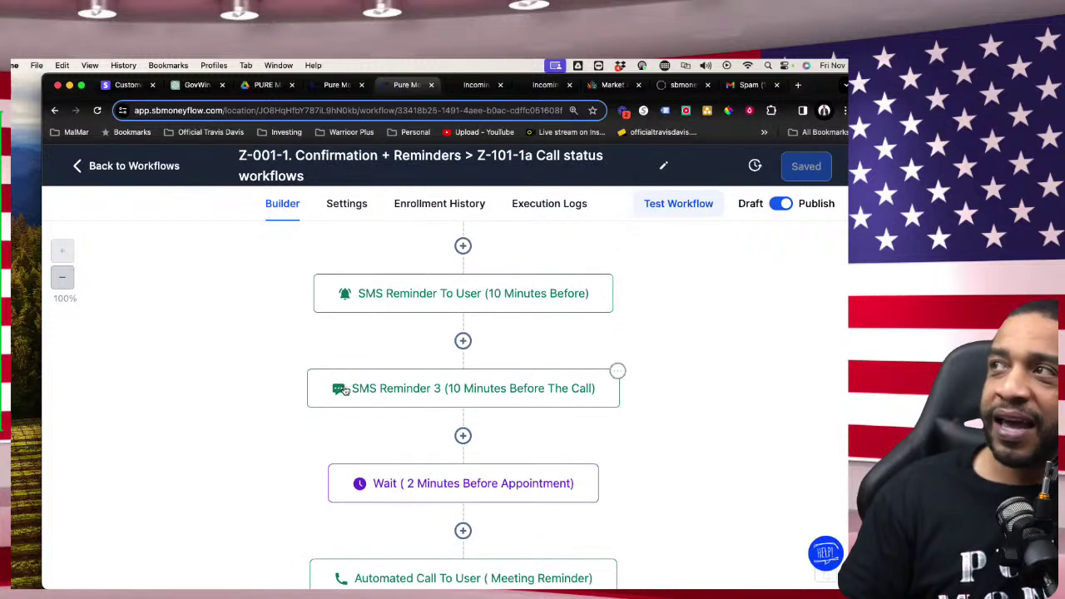
pyautogui.scroll(-10, 399, 421)
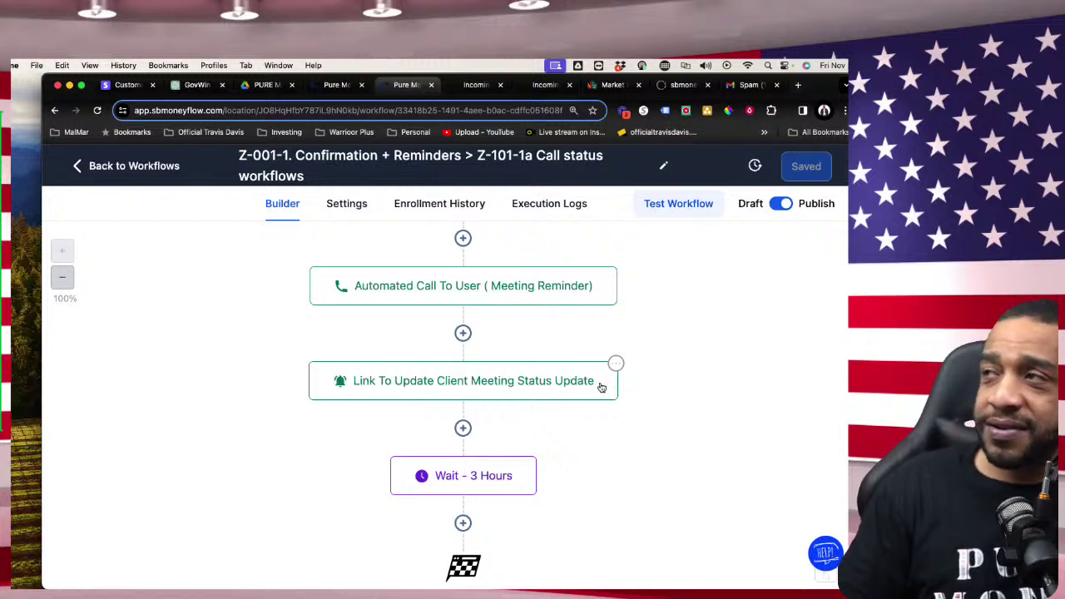
pyautogui.scroll(-2, 597, 387)
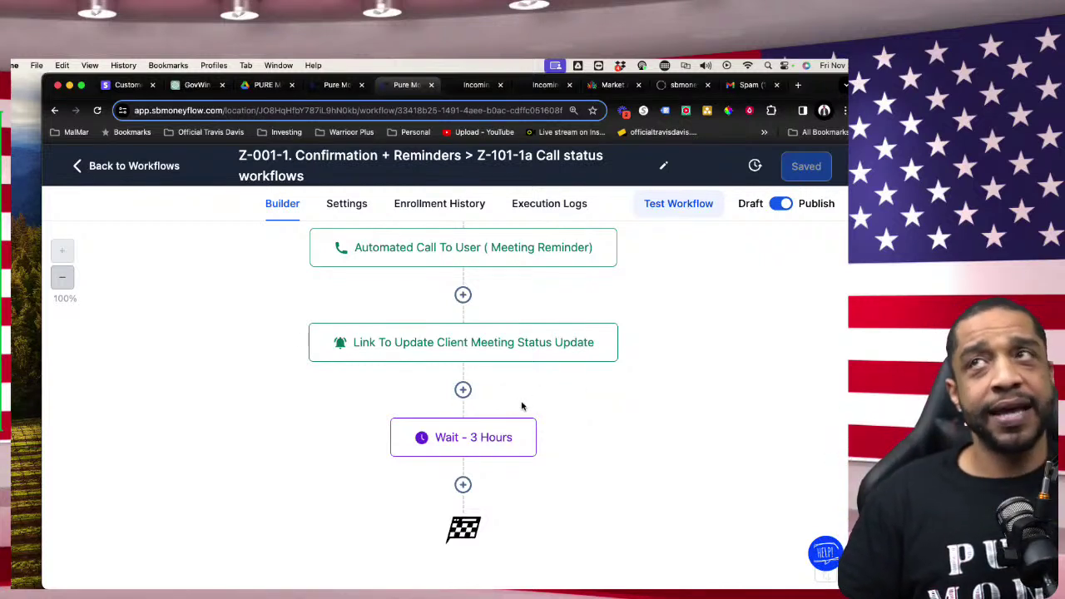
# Step: Leave the Z-001-1 workflow, return to the Home level of the workflow list and look over the automation folders through Z-004. Review Requests
pyautogui.click(133, 166)
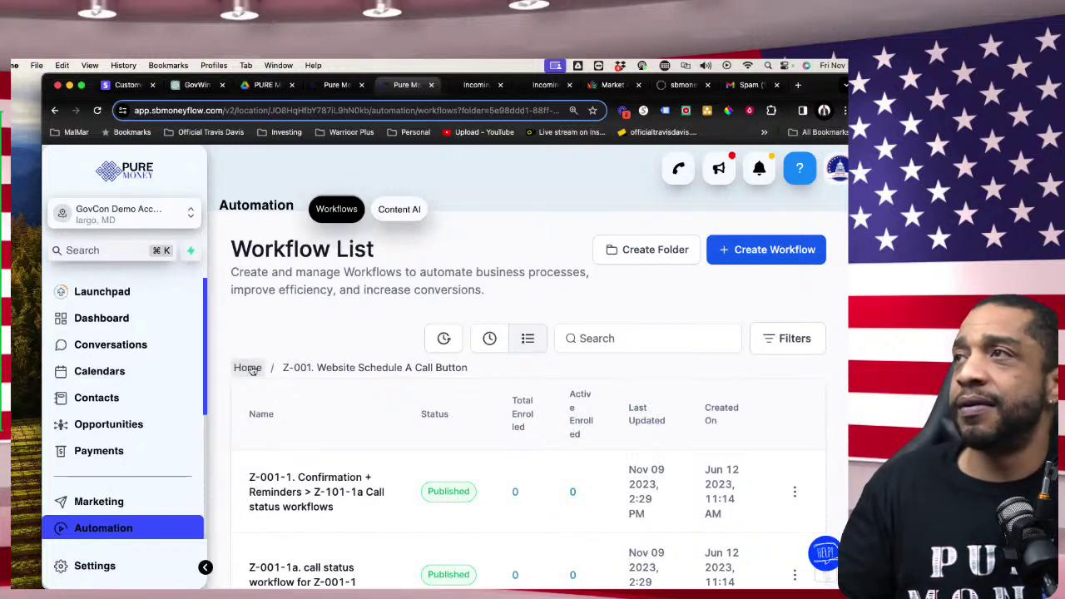
pyautogui.click(248, 369)
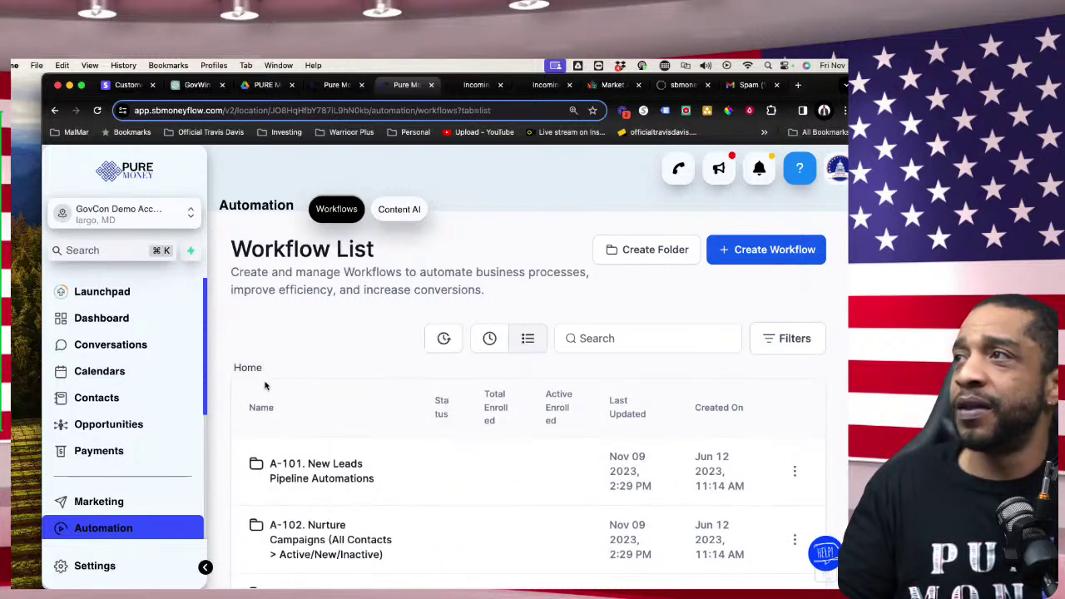
pyautogui.scroll(-4, 331, 421)
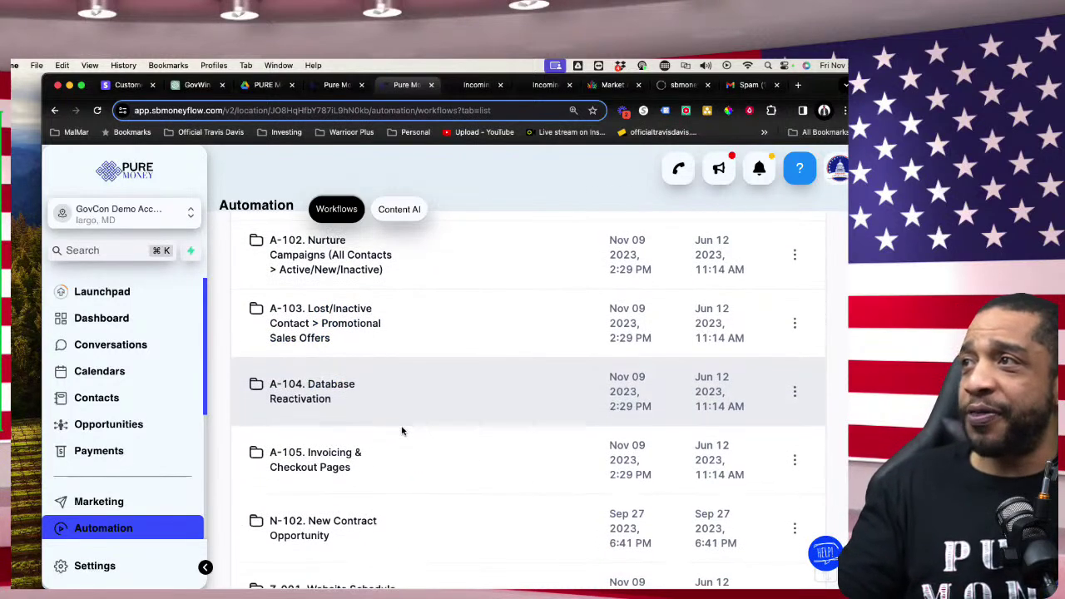
pyautogui.scroll(-2, 401, 430)
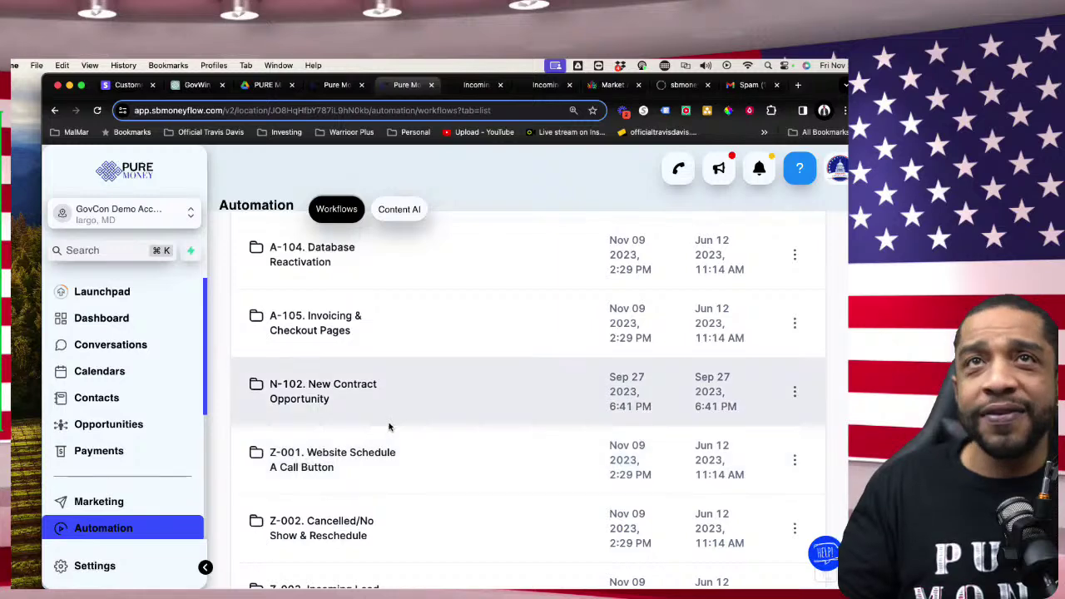
pyautogui.scroll(-2, 388, 426)
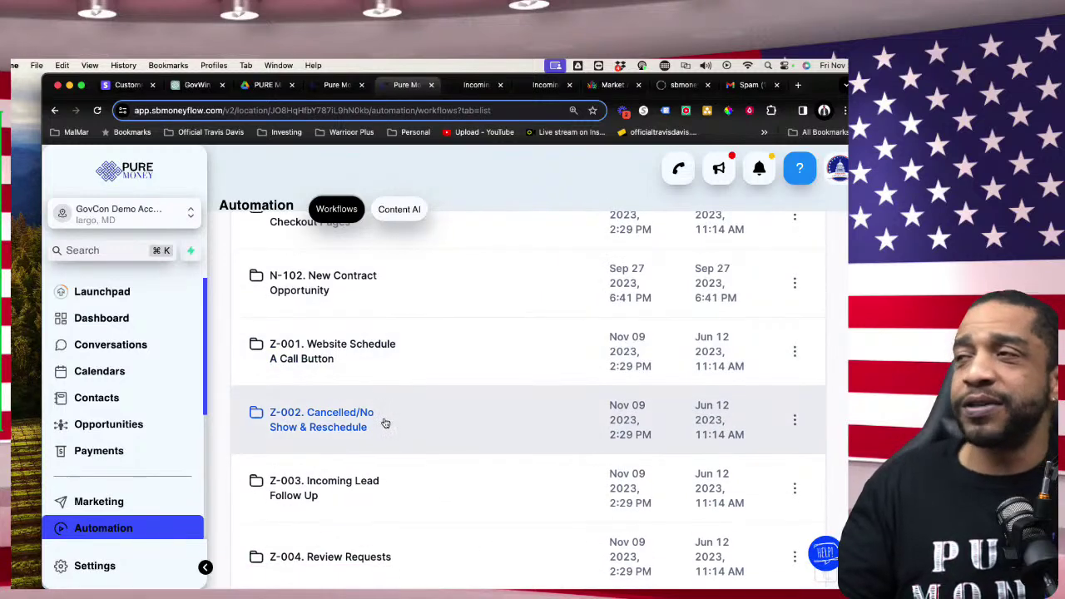
# Step: Go to page 2 of the workflow folders and view the workflows in the Z-005. Twilio Numbers folder
pyautogui.scroll(-2, 393, 416)
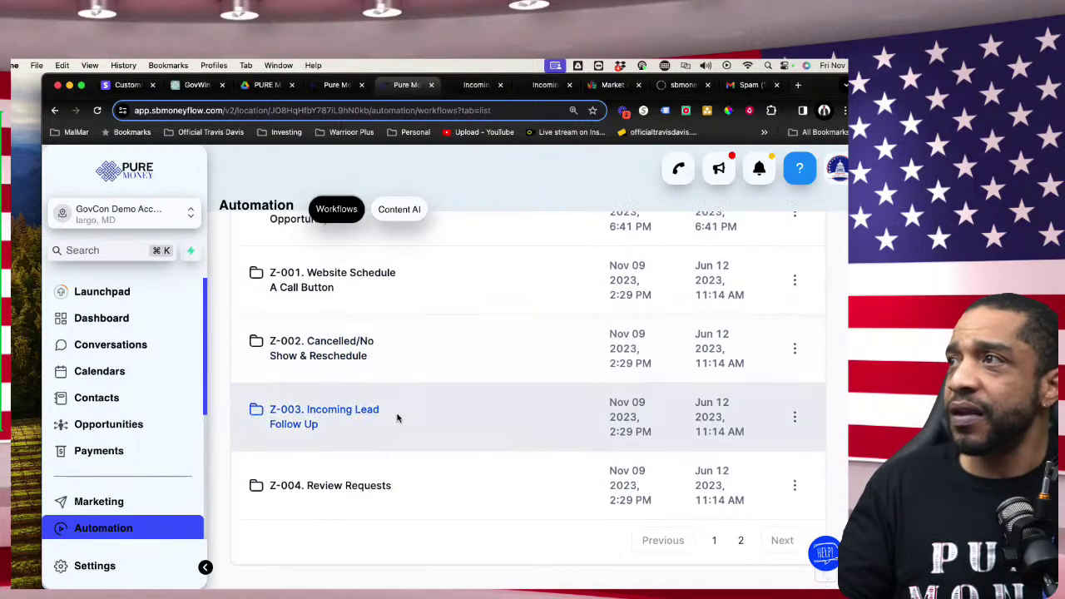
pyautogui.click(739, 540)
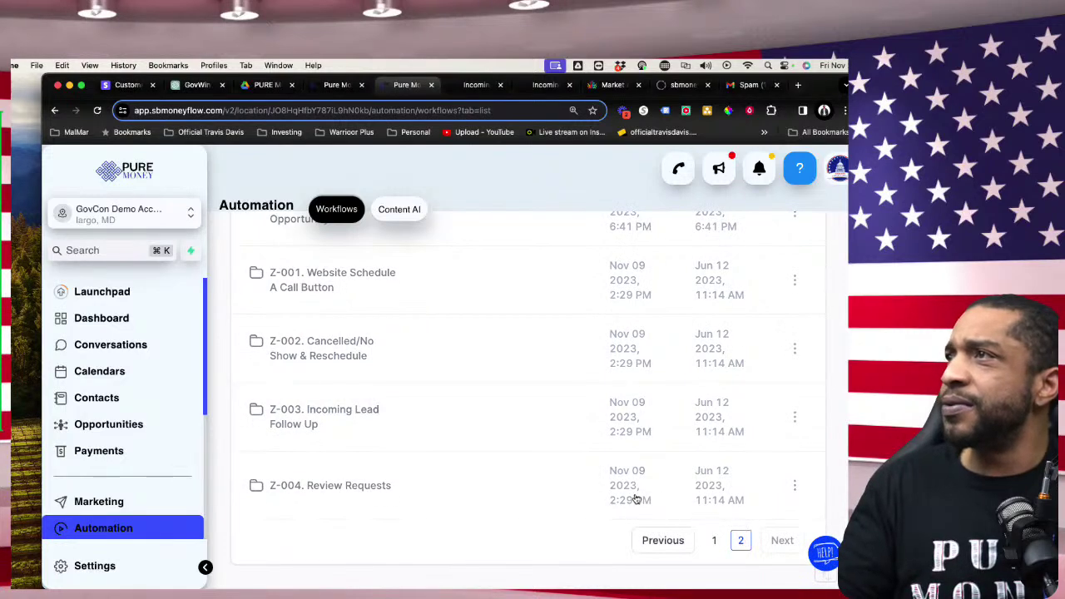
pyautogui.scroll(5, 445, 429)
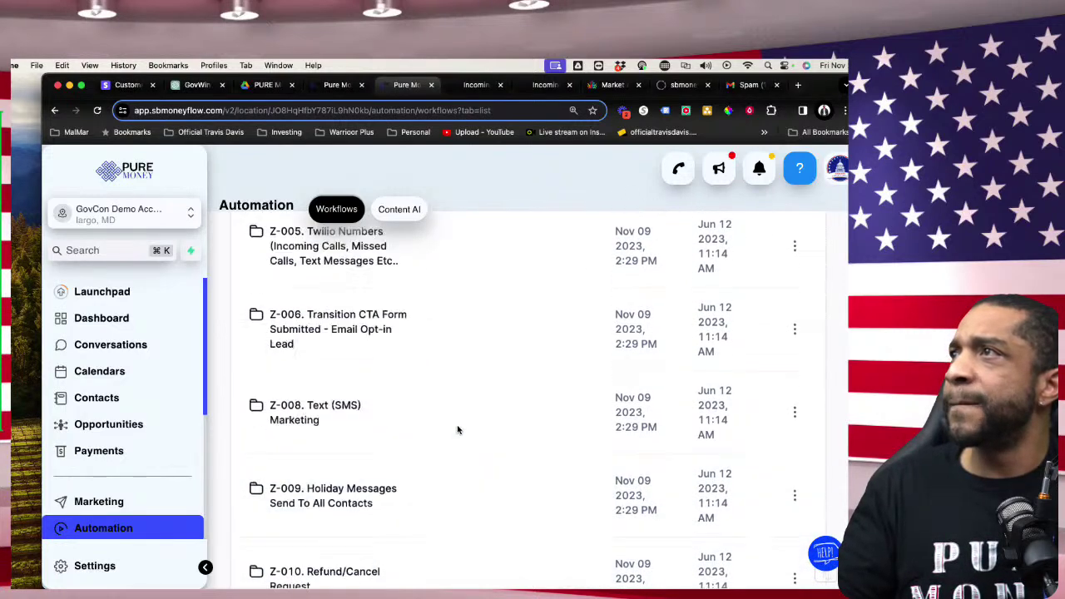
pyautogui.click(347, 313)
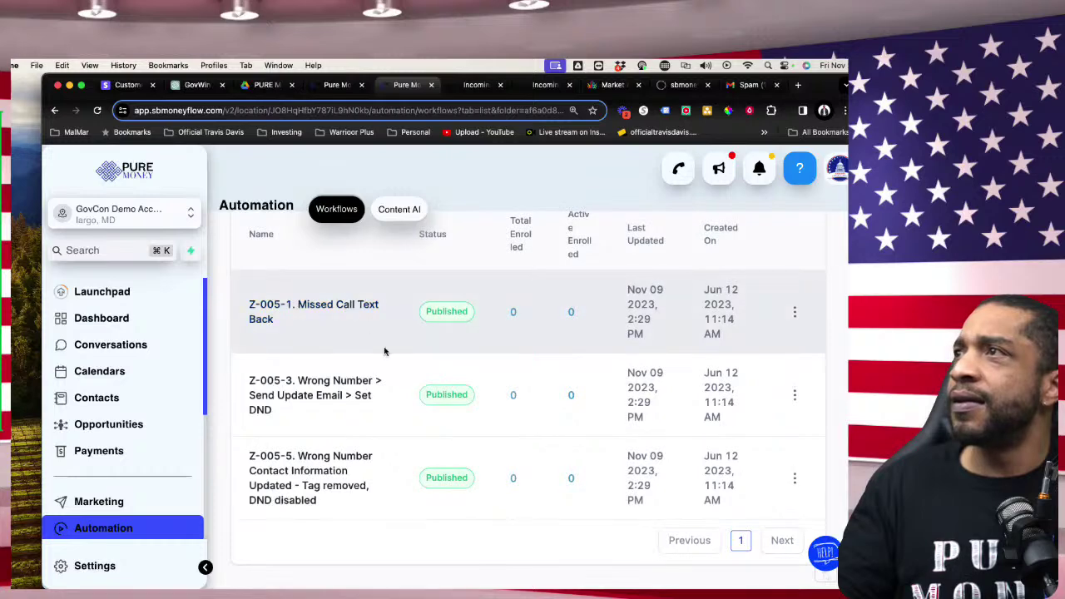
pyautogui.scroll(3, 386, 353)
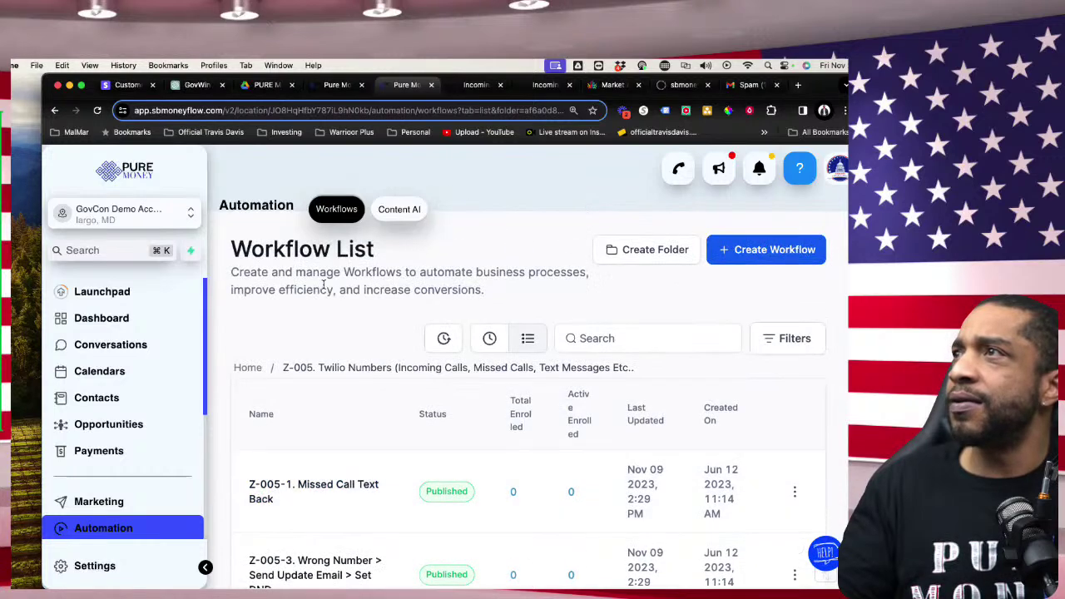
# Step: Return to the Home folder list and look through the workflows in Z-006. Transition CTA Form Submitted - Email Opt-in Lead
pyautogui.click(246, 367)
pyautogui.scroll(-1, 382, 483)
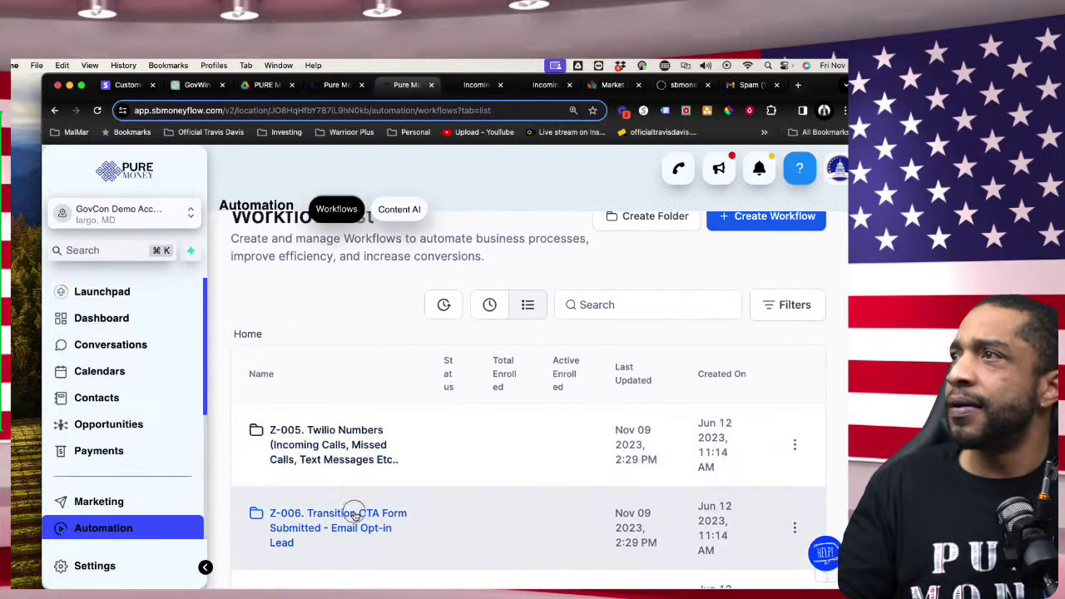
pyautogui.click(358, 509)
pyautogui.scroll(-5, 366, 503)
pyautogui.scroll(5, 364, 500)
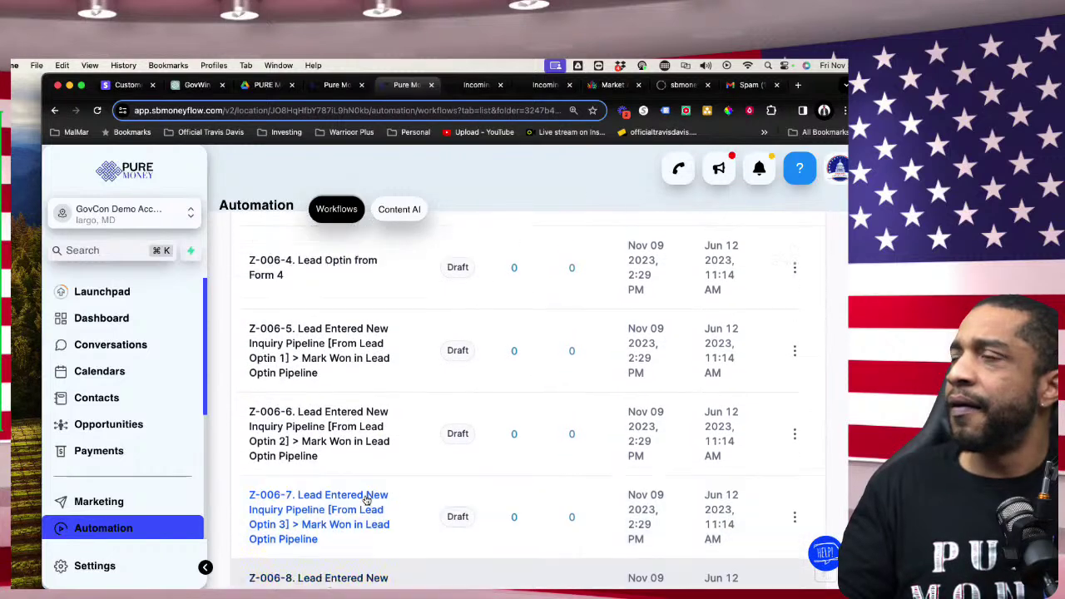
pyautogui.scroll(3, 365, 499)
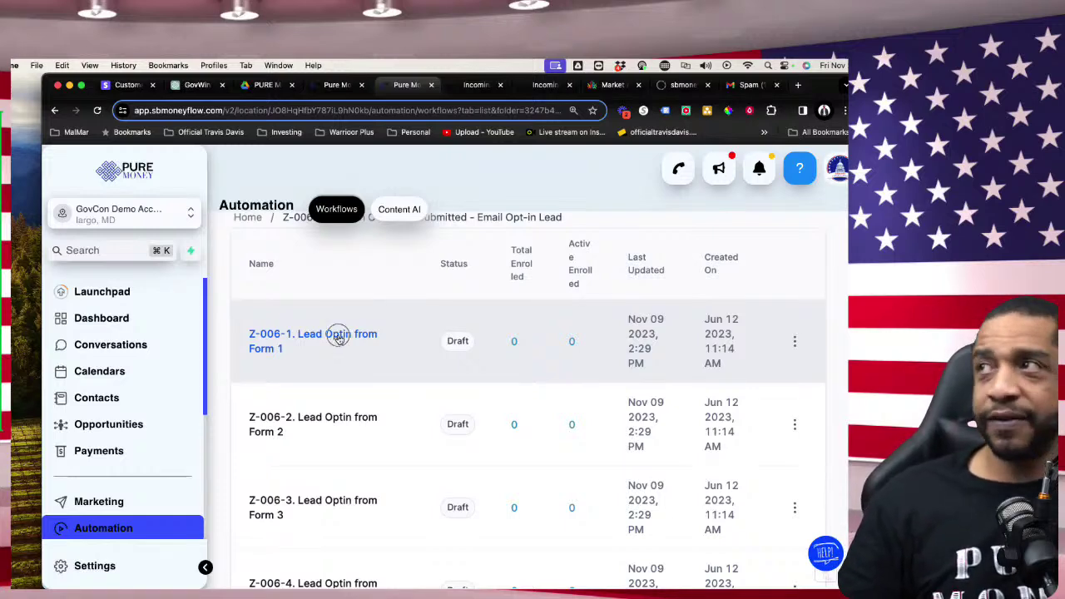
# Step: Open the Z-006-1. Lead Optin from Form 1 workflow and review its actions from trigger to end
pyautogui.click(339, 337)
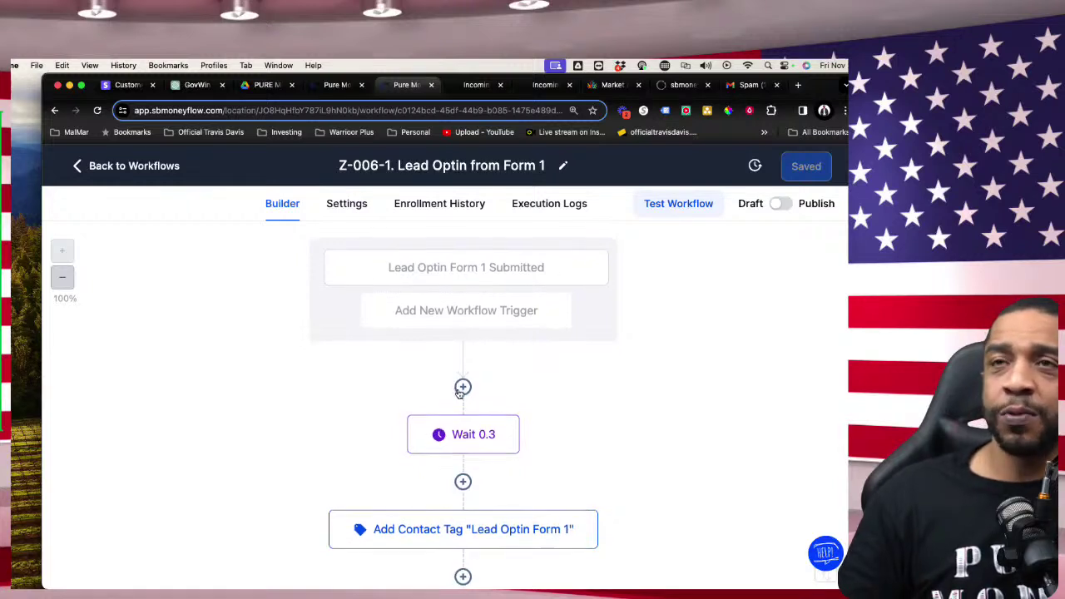
pyautogui.scroll(-1, 461, 395)
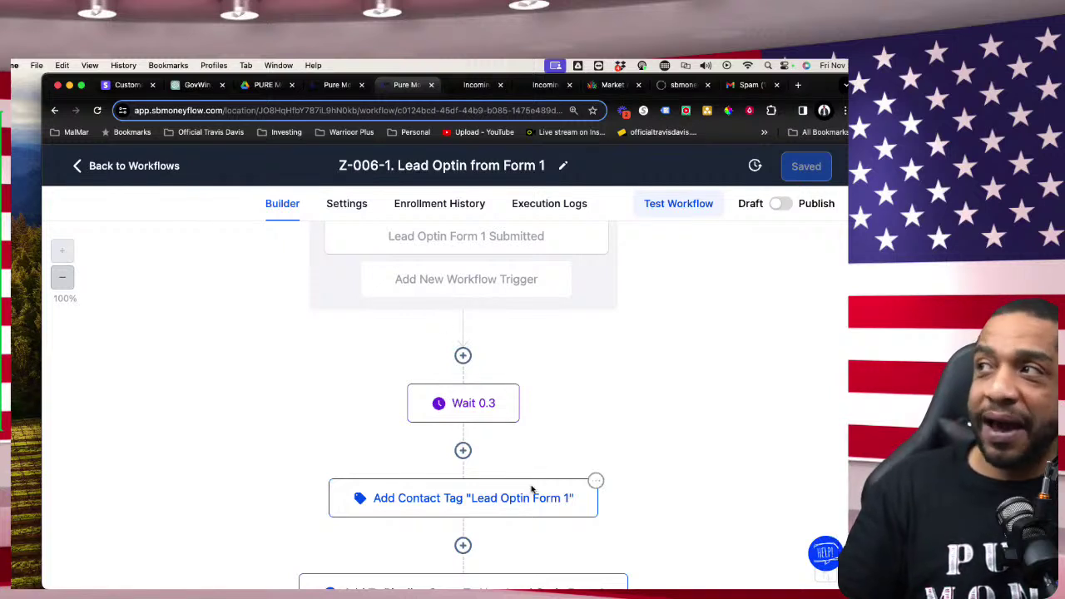
pyautogui.scroll(-1, 552, 464)
pyautogui.scroll(-3, 502, 452)
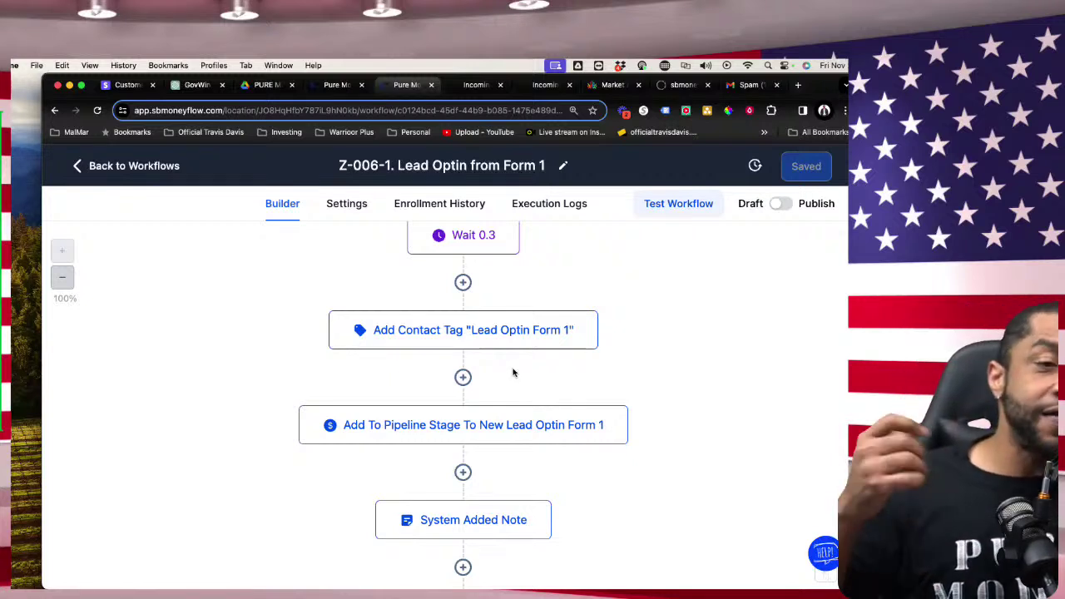
pyautogui.scroll(-4, 511, 389)
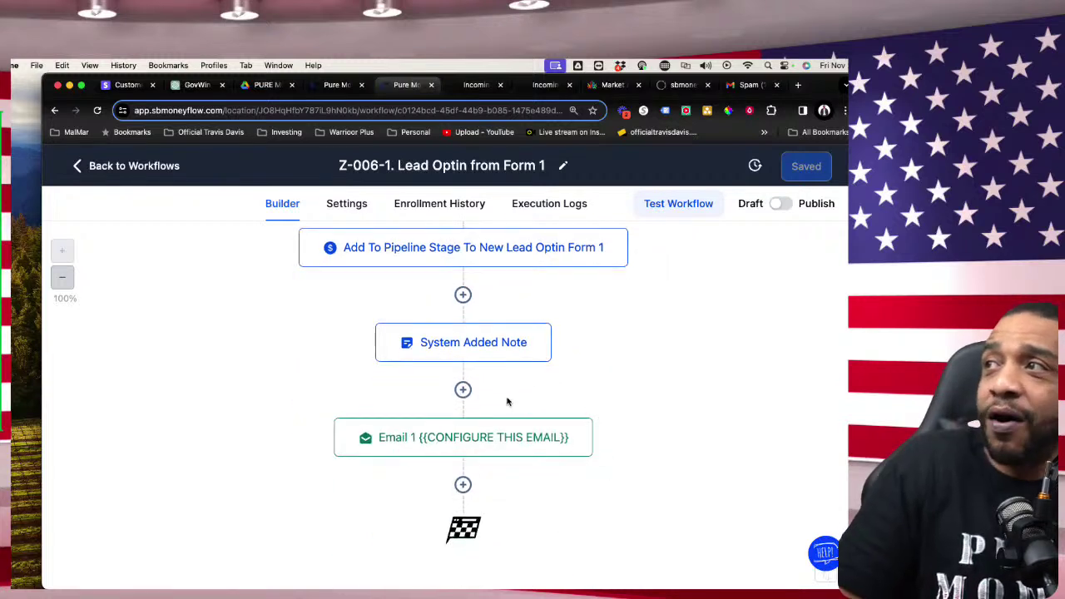
pyautogui.scroll(5, 595, 366)
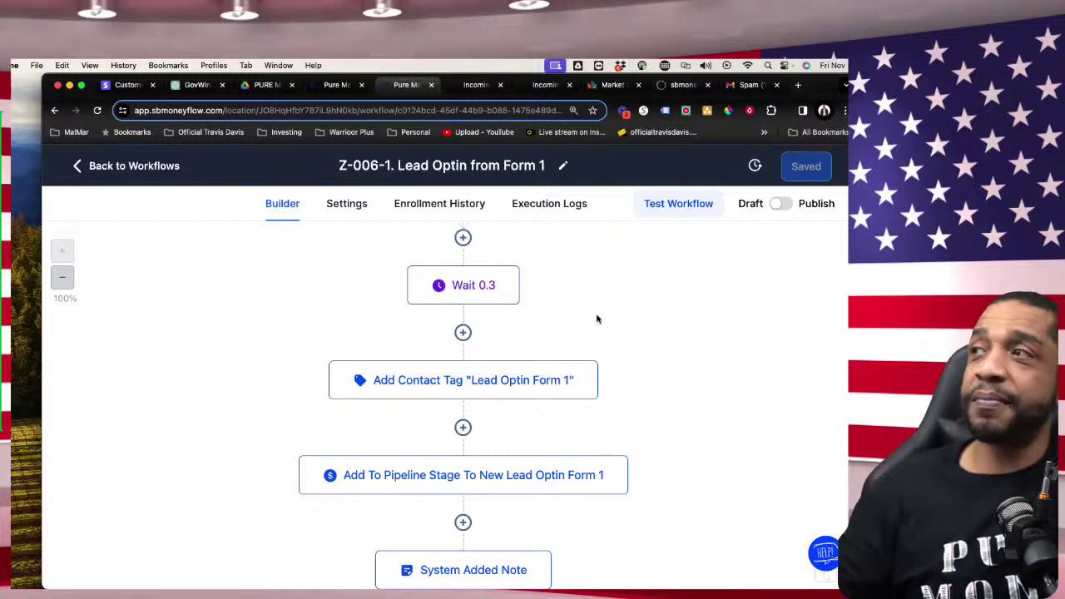
# Step: Go back to the Z-006 folder, open the Z-006-7 workflow for Lead Optin 3, and review its actions
pyautogui.click(146, 165)
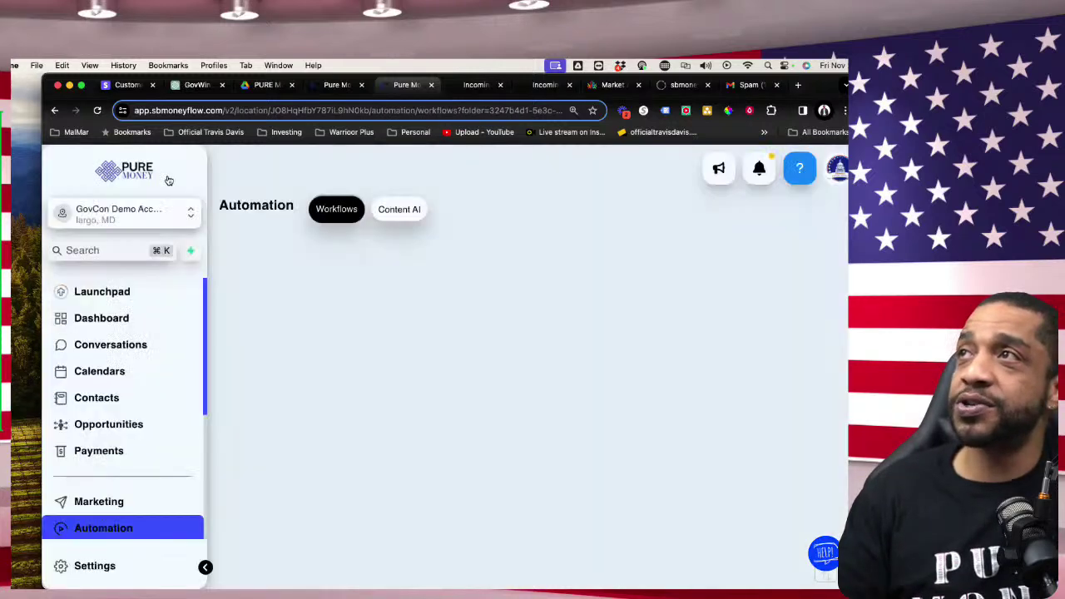
pyautogui.scroll(-5, 388, 345)
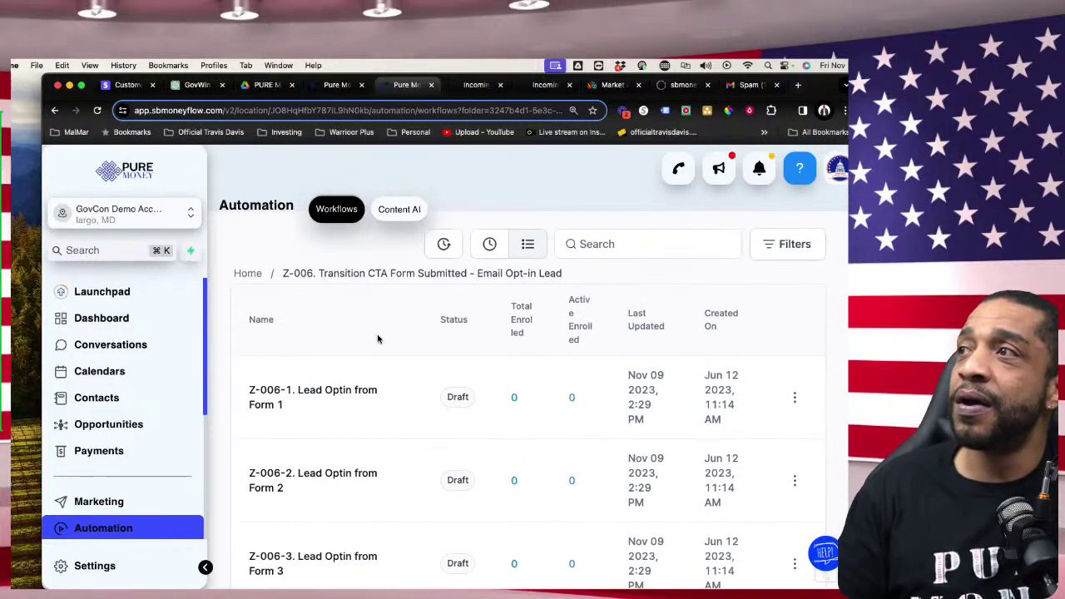
pyautogui.scroll(-3, 459, 358)
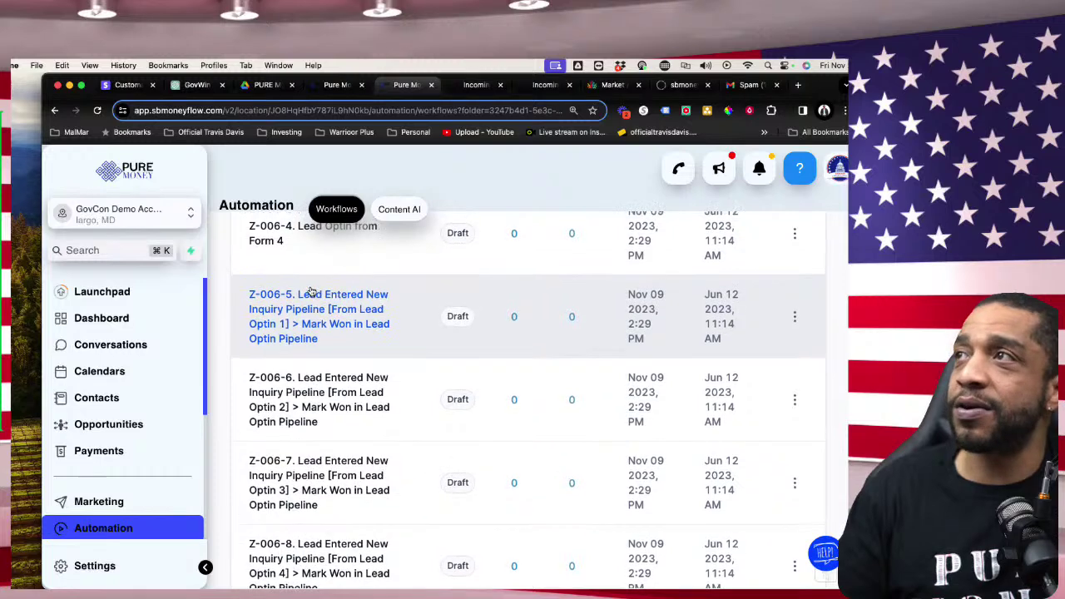
pyautogui.scroll(-2, 316, 293)
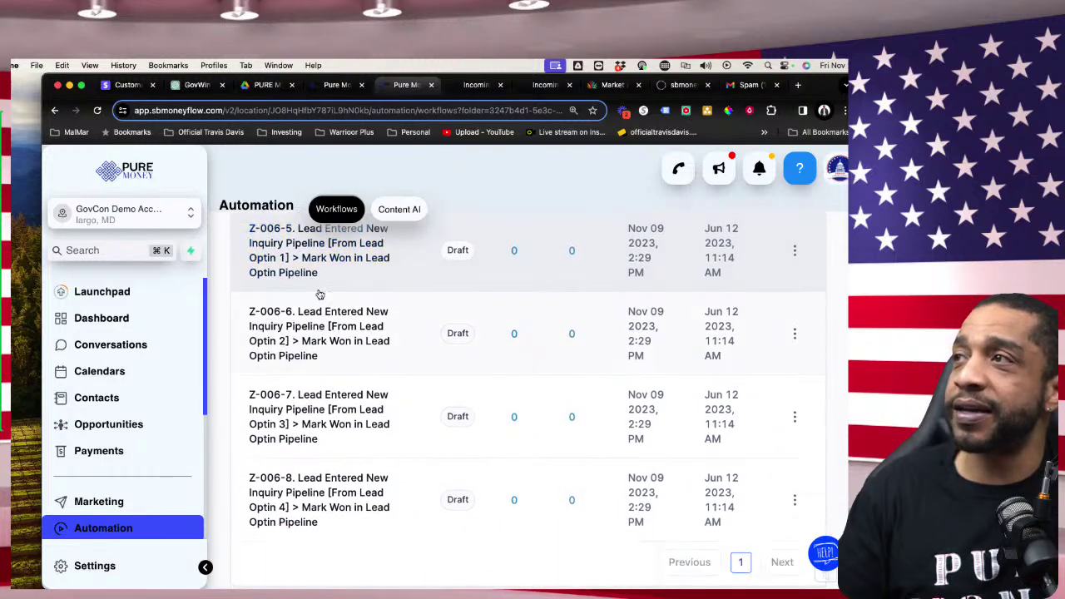
pyautogui.click(327, 421)
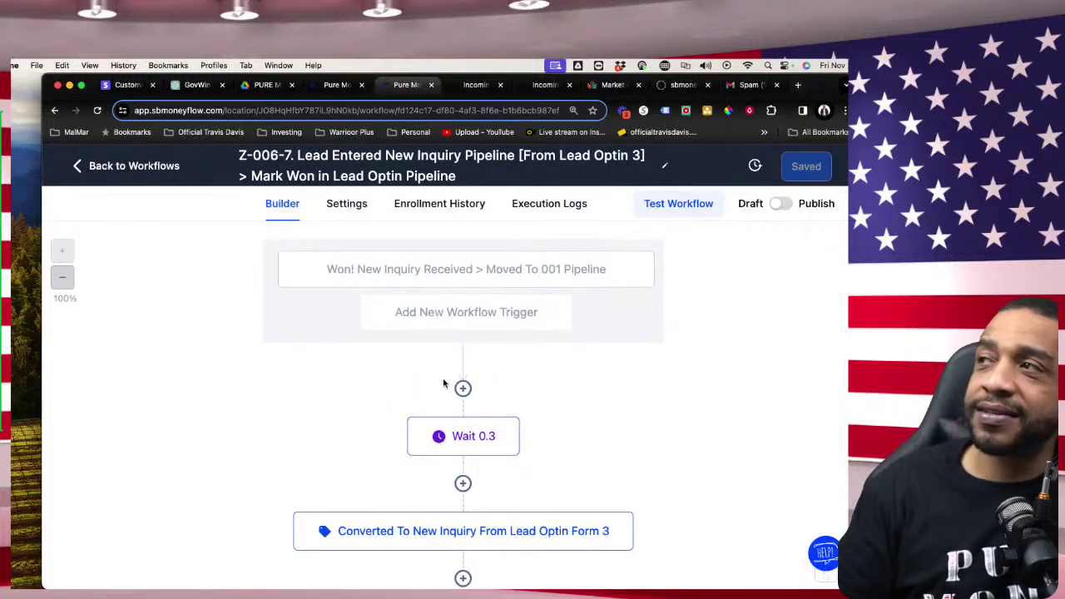
pyautogui.scroll(-5, 449, 383)
pyautogui.scroll(-2, 487, 407)
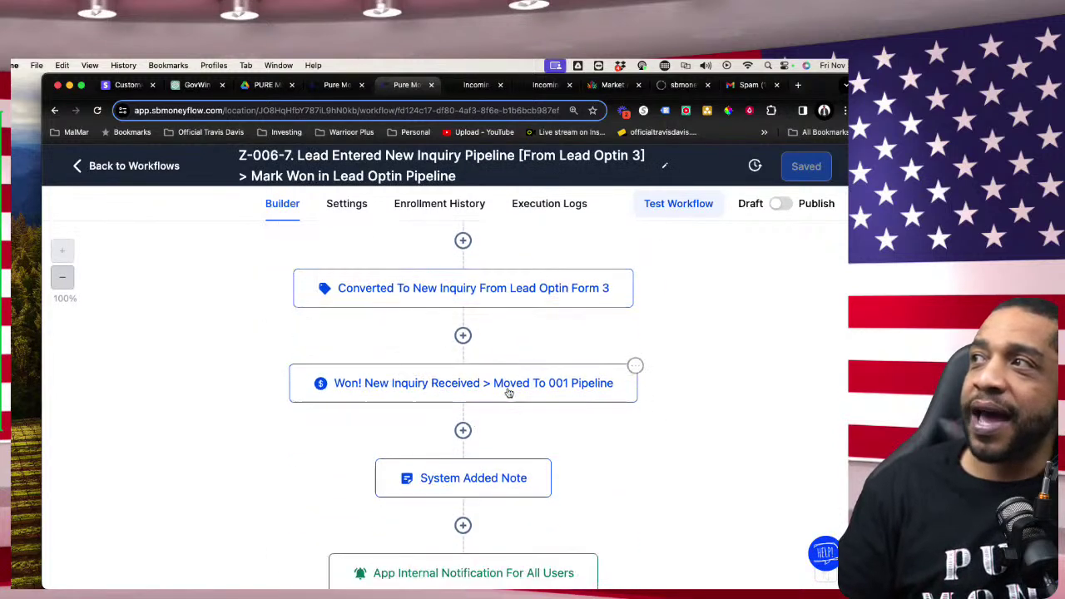
pyautogui.scroll(-2, 504, 393)
pyautogui.scroll(-2, 491, 396)
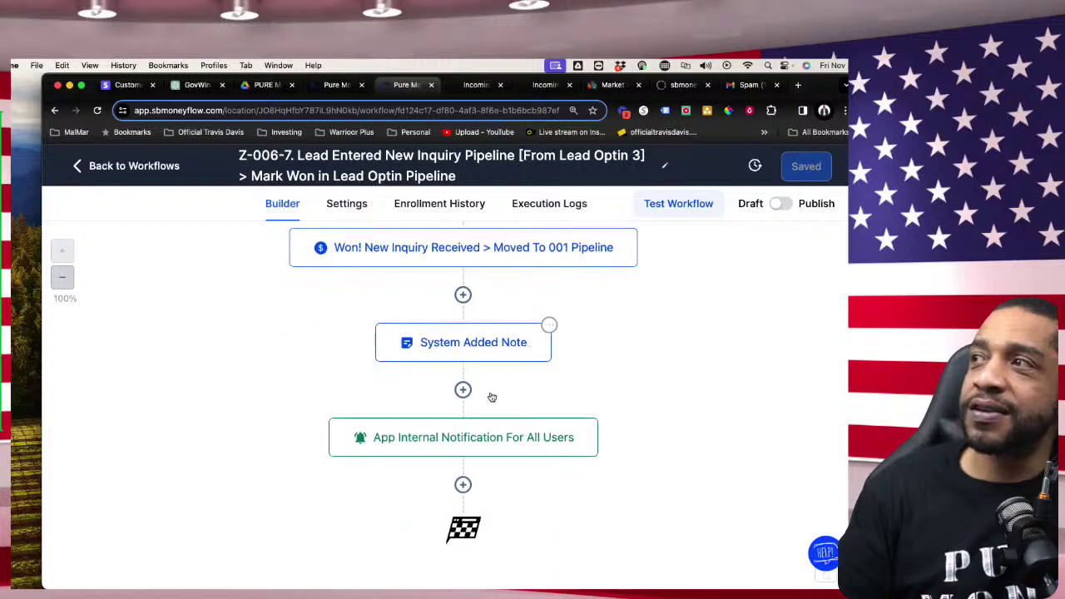
# Step: Inspect the settings of the Won! New Inquiry Received > Moved To 001 Pipeline action and close them without saving
pyautogui.scroll(5, 491, 396)
pyautogui.rightClick(357, 494)
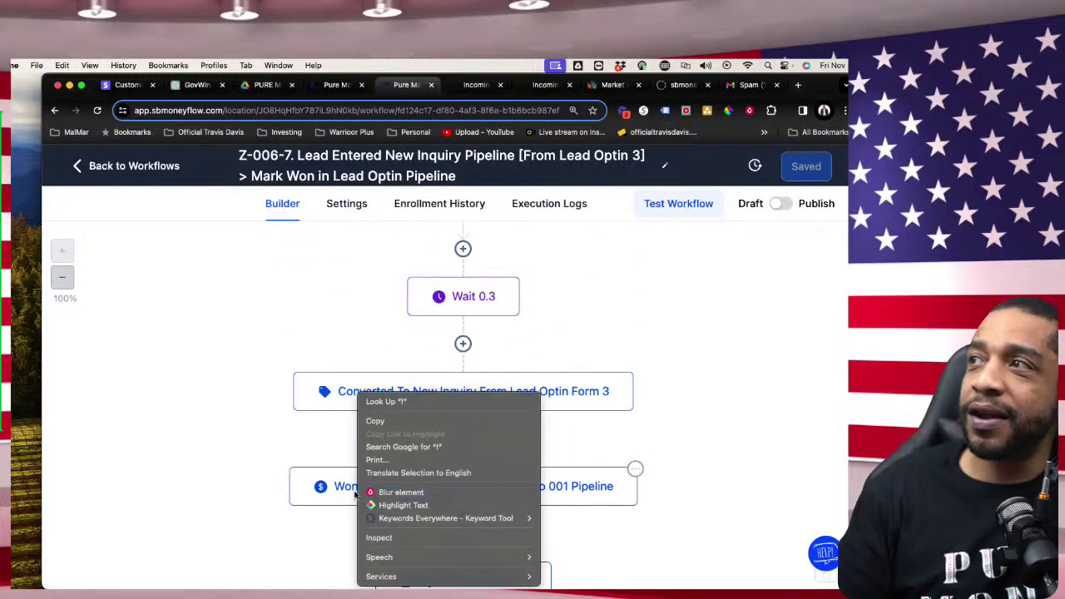
pyautogui.click(360, 491)
pyautogui.click(363, 489)
pyautogui.scroll(-5, 443, 454)
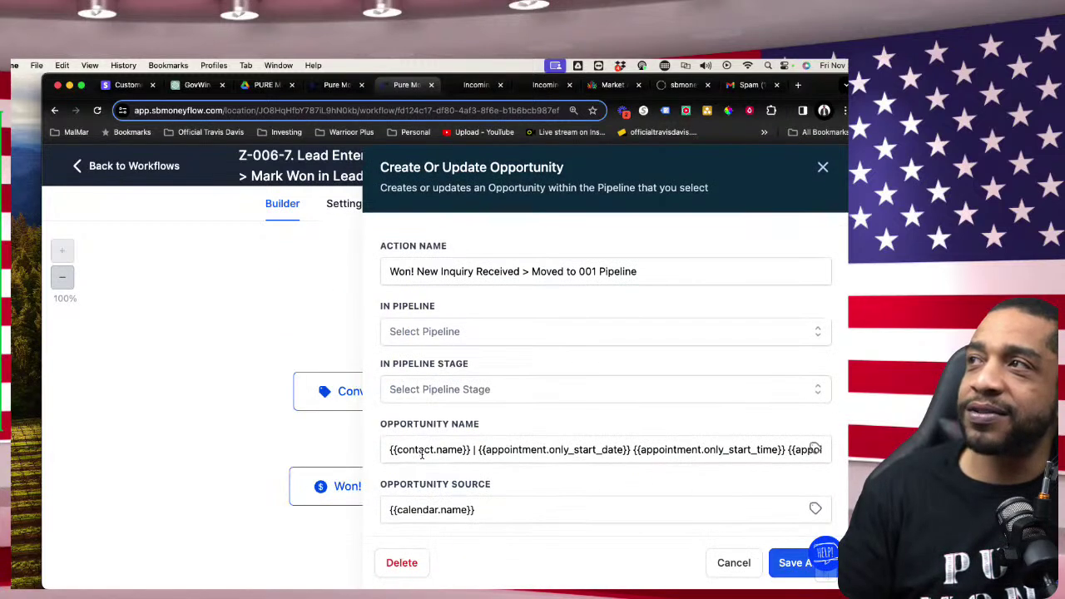
pyautogui.click(721, 565)
# Step: Leave the workflow, return to the Home folder list, and browse the folders from A-101 to Z-004
pyautogui.click(99, 166)
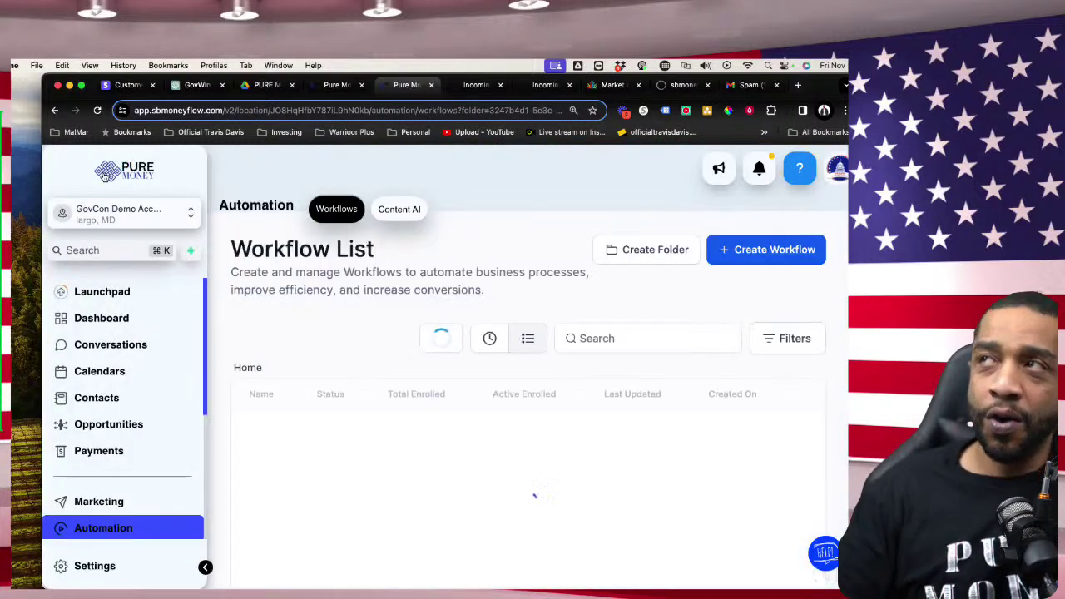
pyautogui.click(248, 367)
pyautogui.scroll(-3, 382, 364)
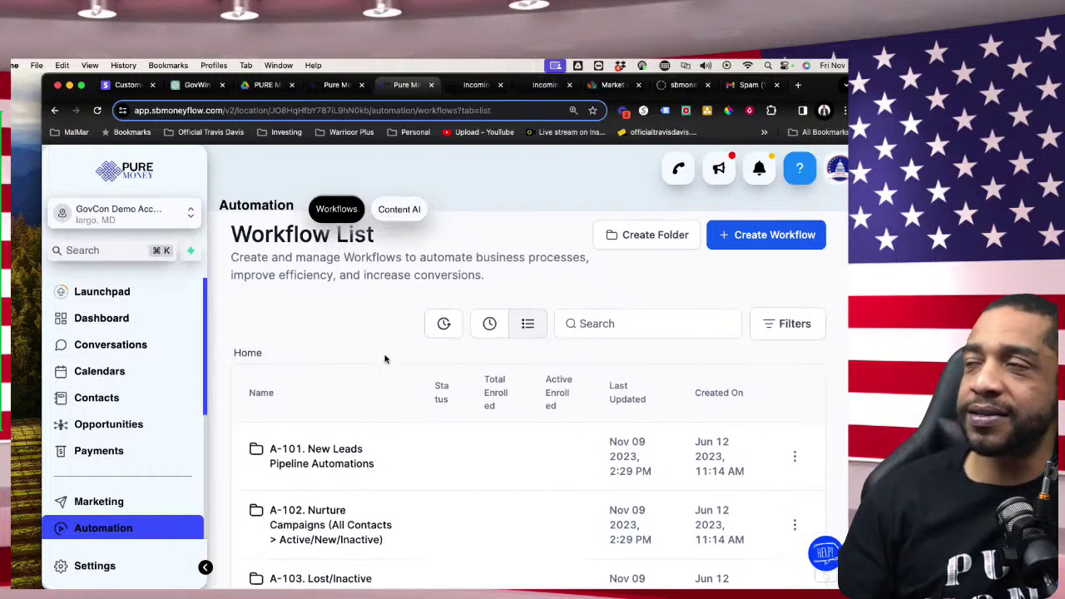
pyautogui.scroll(-2, 350, 358)
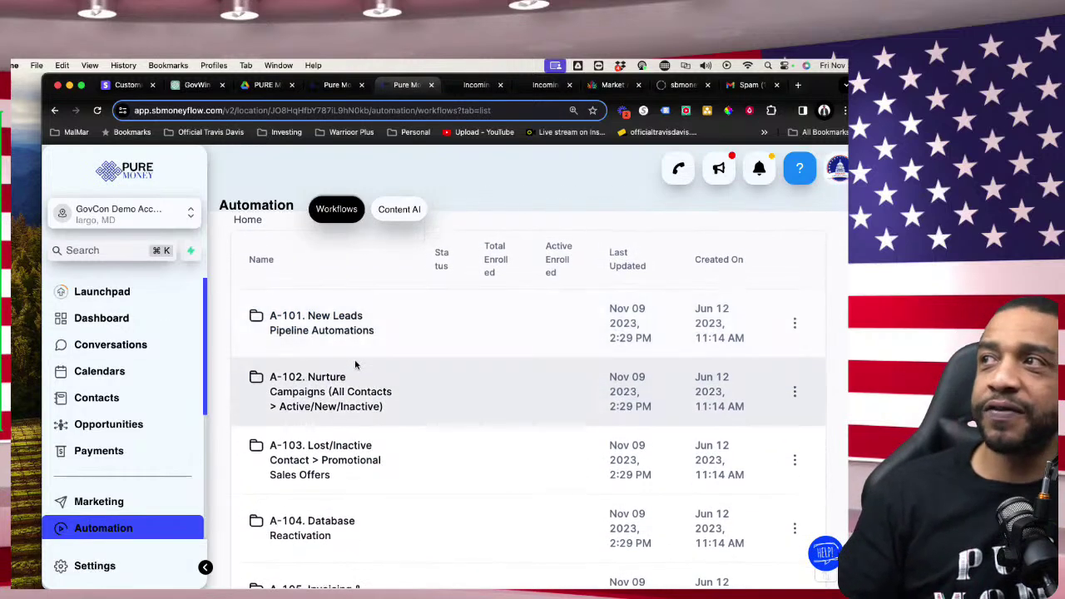
pyautogui.scroll(-7, 436, 387)
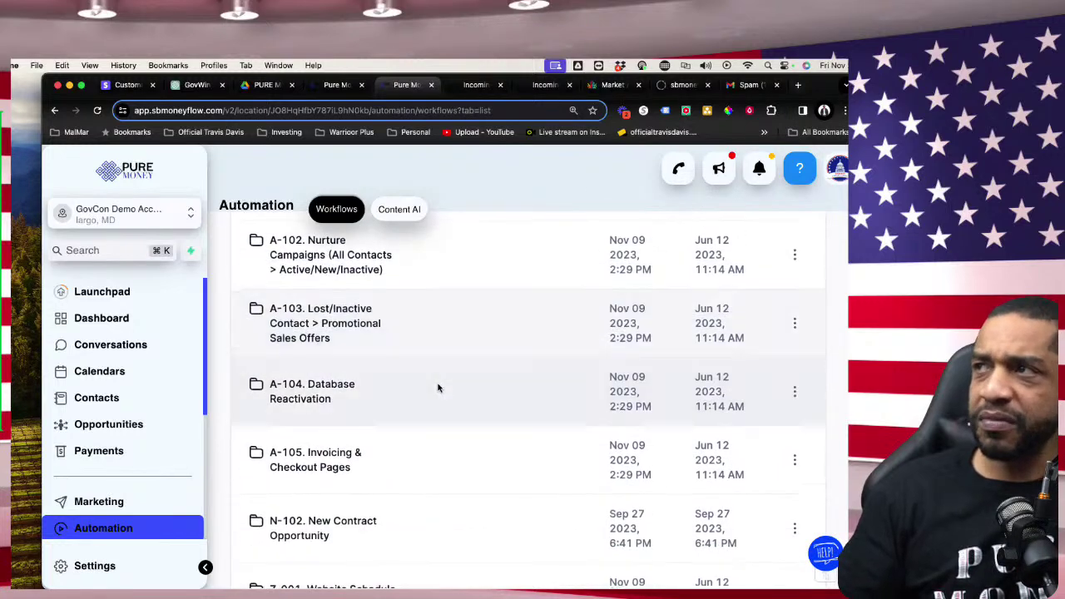
pyautogui.scroll(-6, 438, 389)
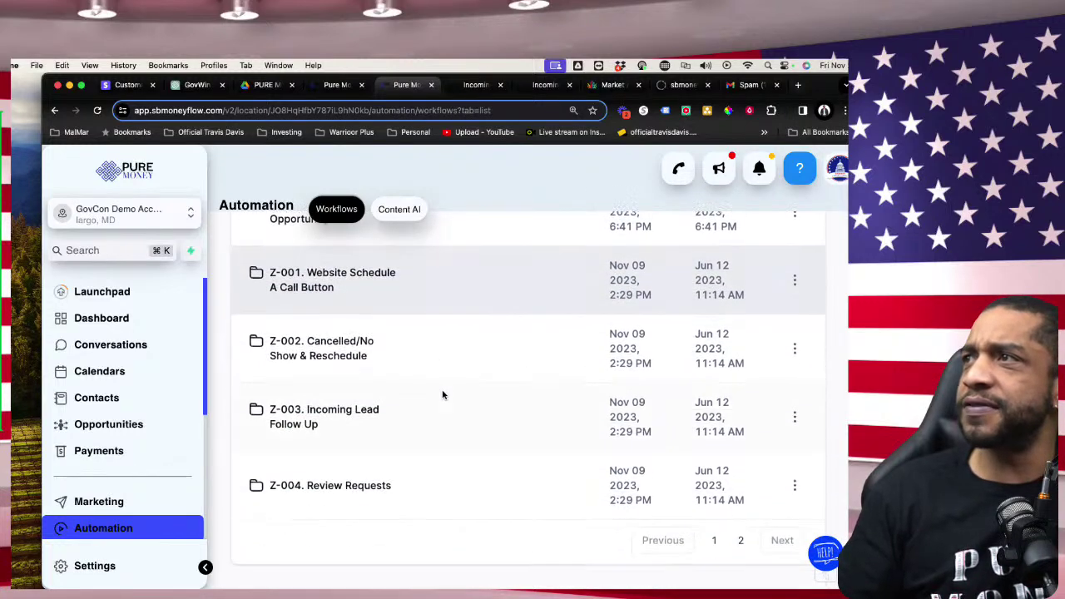
pyautogui.click(714, 540)
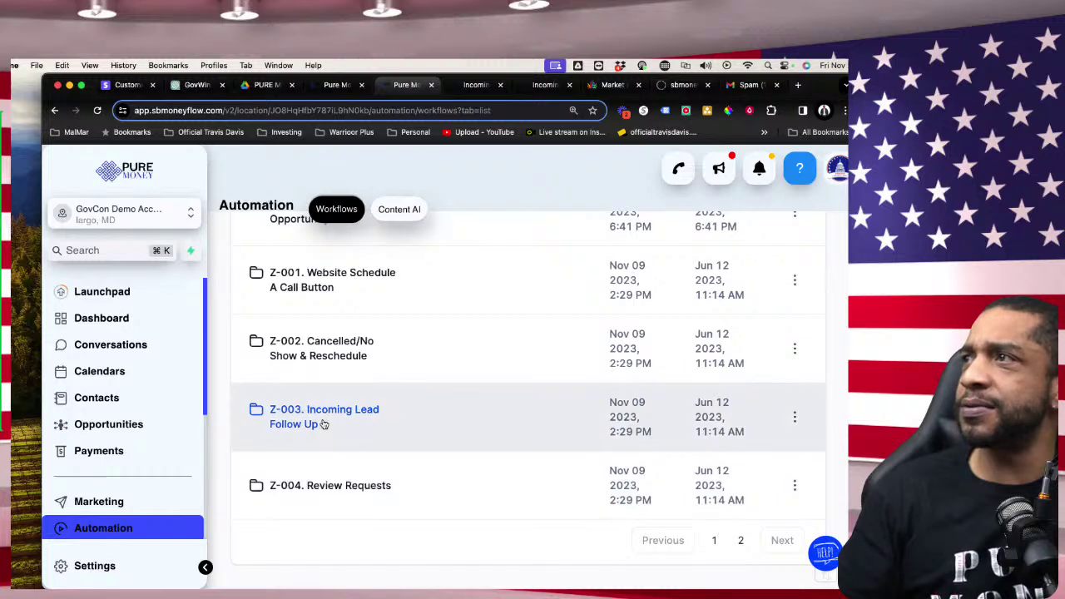
# Step: Open the Z-003. Incoming Lead Follow Up folder and look through its workflows
pyautogui.click(321, 421)
pyautogui.scroll(-5, 333, 422)
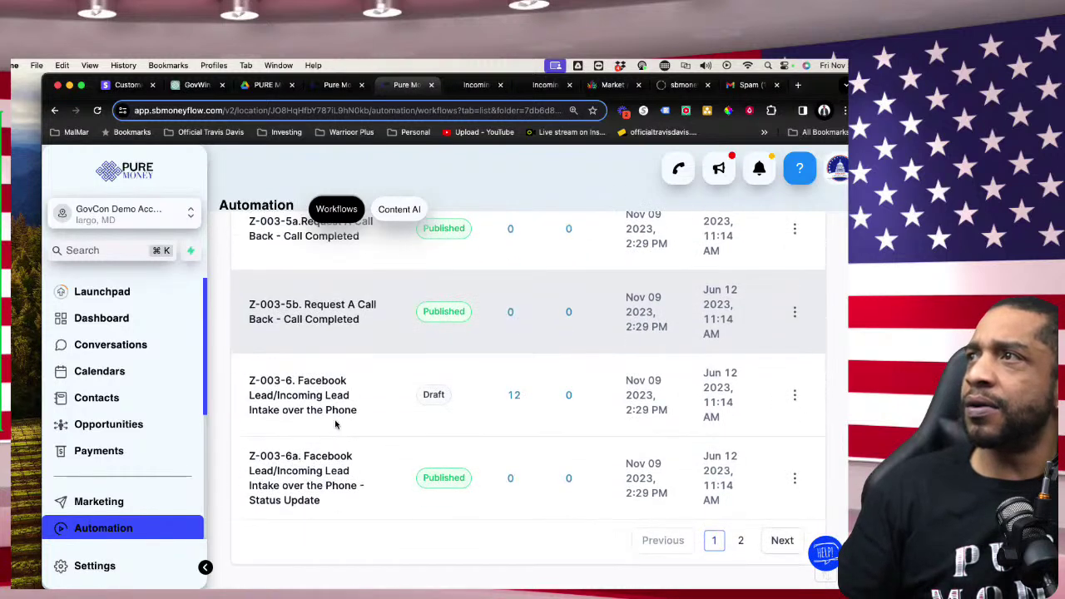
pyautogui.scroll(10, 341, 423)
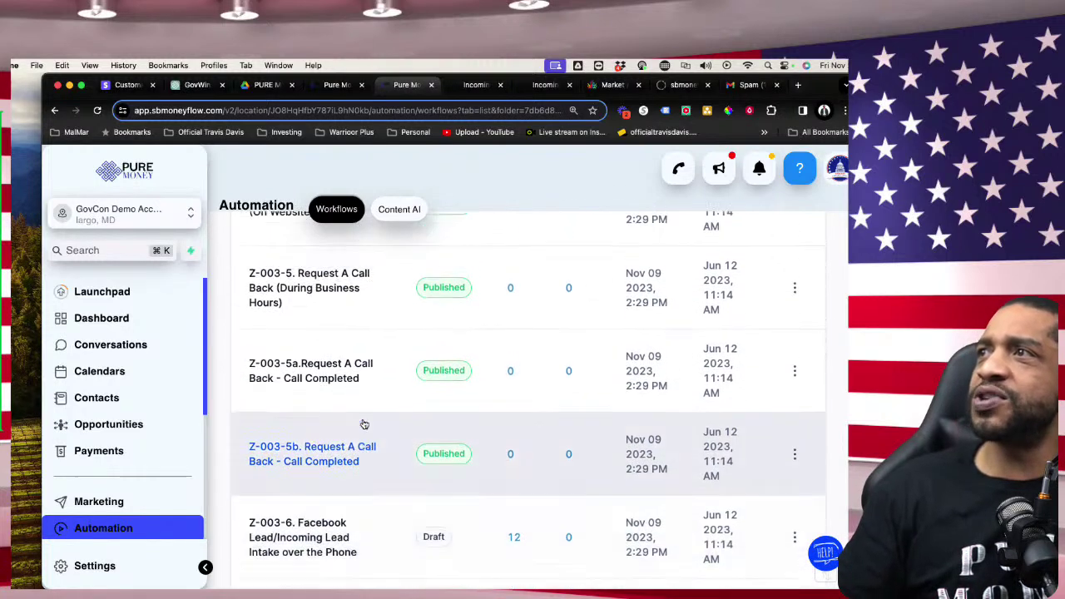
pyautogui.scroll(3, 377, 426)
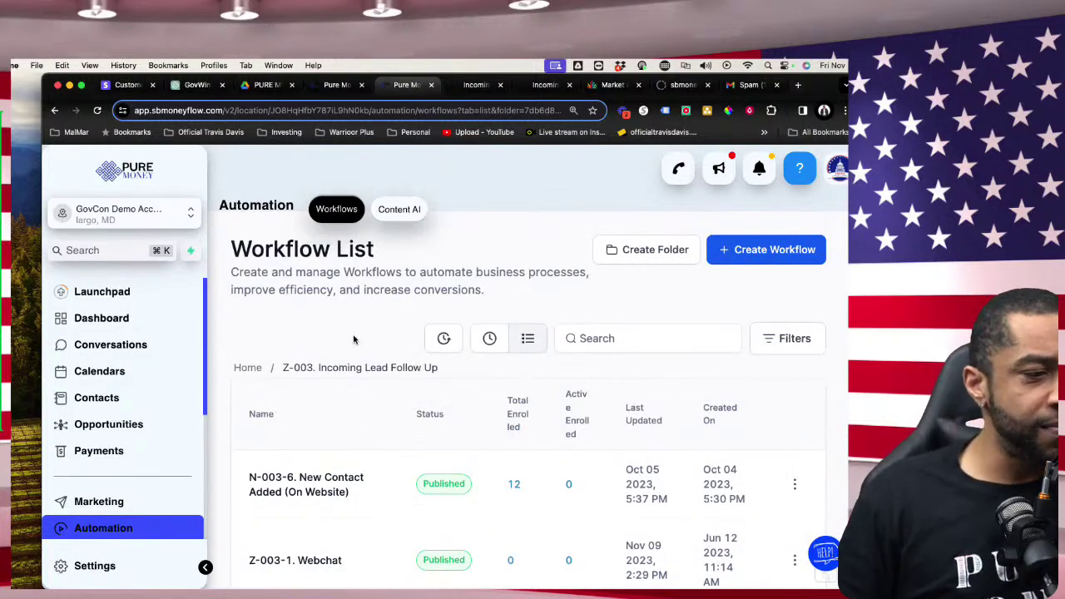
# Step: Open the Z-003-3. Facebook Messenger workflow and review its trigger and first actions
pyautogui.scroll(-5, 383, 362)
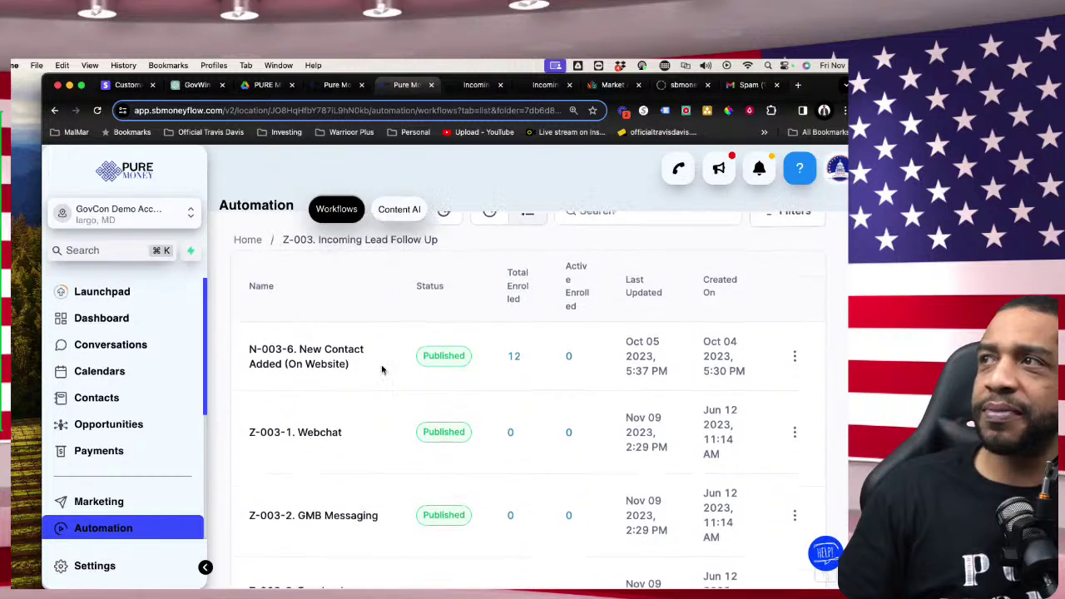
pyautogui.scroll(-2, 382, 370)
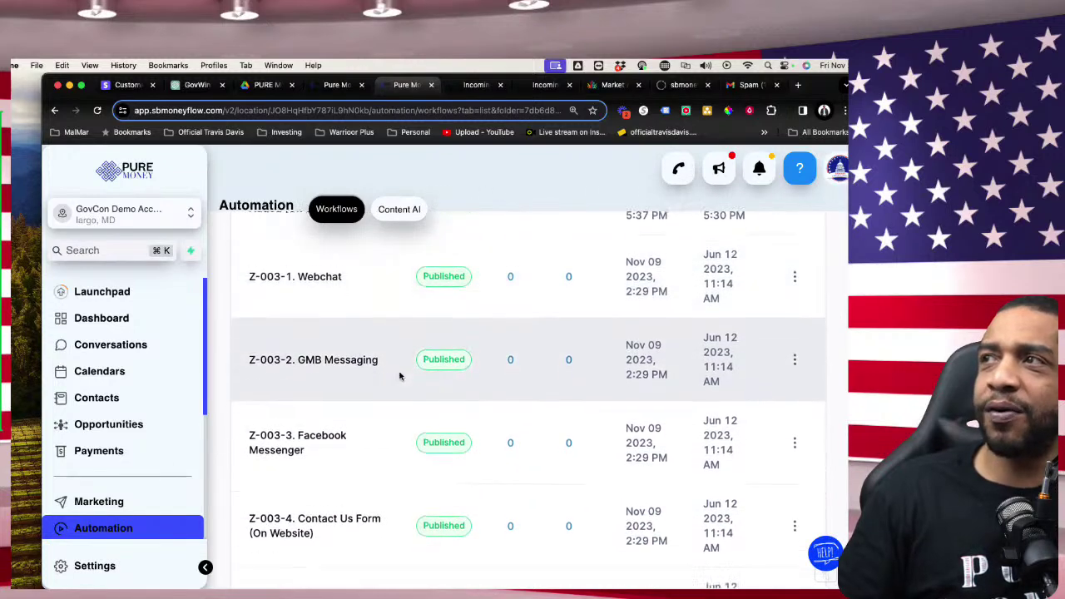
pyautogui.click(317, 427)
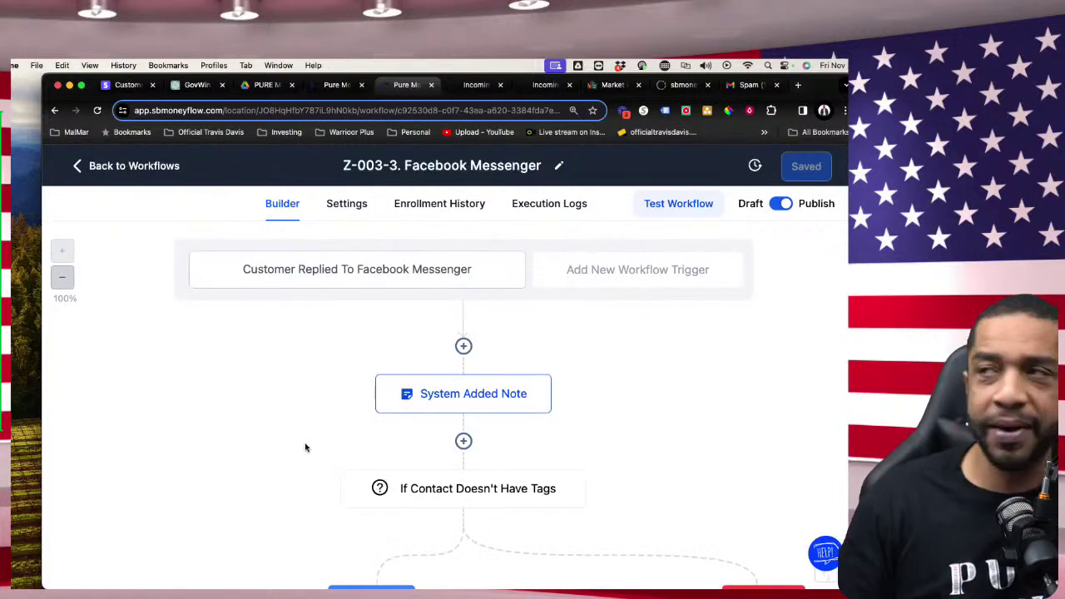
pyautogui.scroll(-3, 371, 328)
pyautogui.scroll(3, 438, 347)
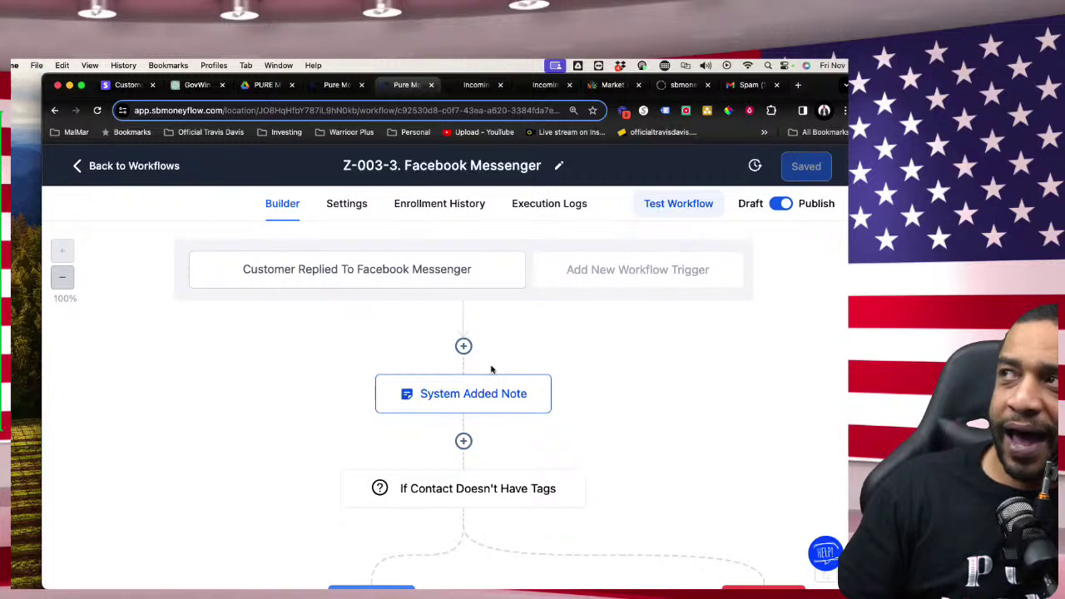
# Step: Inspect the first System Added Note action, highlight its message body line, and close it without saving
pyautogui.scroll(-2, 491, 369)
pyautogui.click(470, 297)
pyautogui.click(706, 393)
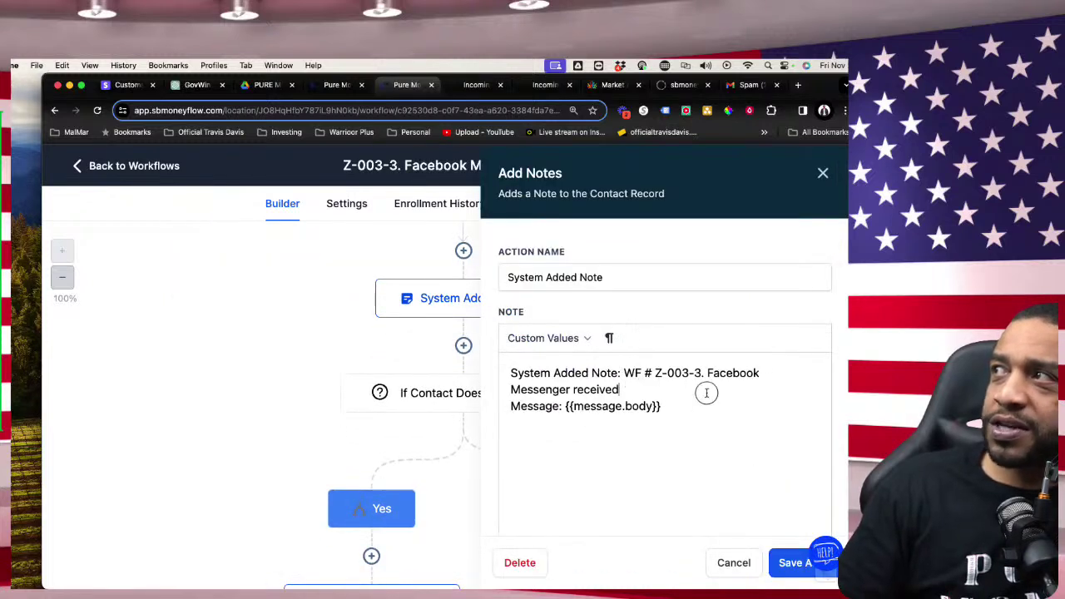
pyautogui.moveTo(706, 393); pyautogui.dragTo(665, 440)
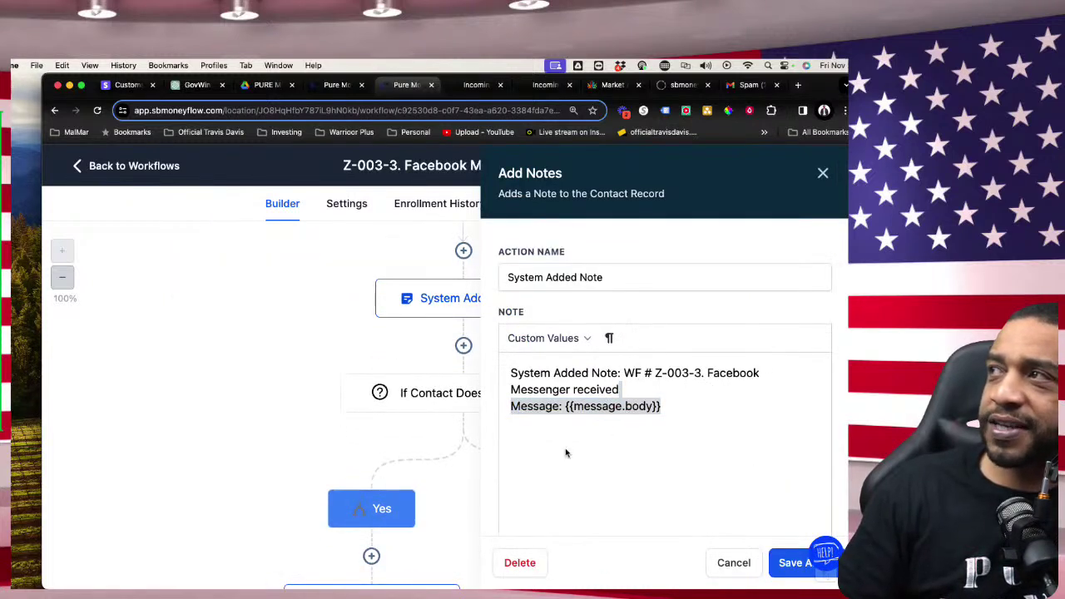
pyautogui.click(734, 563)
# Step: Review the If Contact Doesn't Have Tags branches and inspect the Yes branch's System Added Note, closing it without saving
pyautogui.scroll(-2, 476, 428)
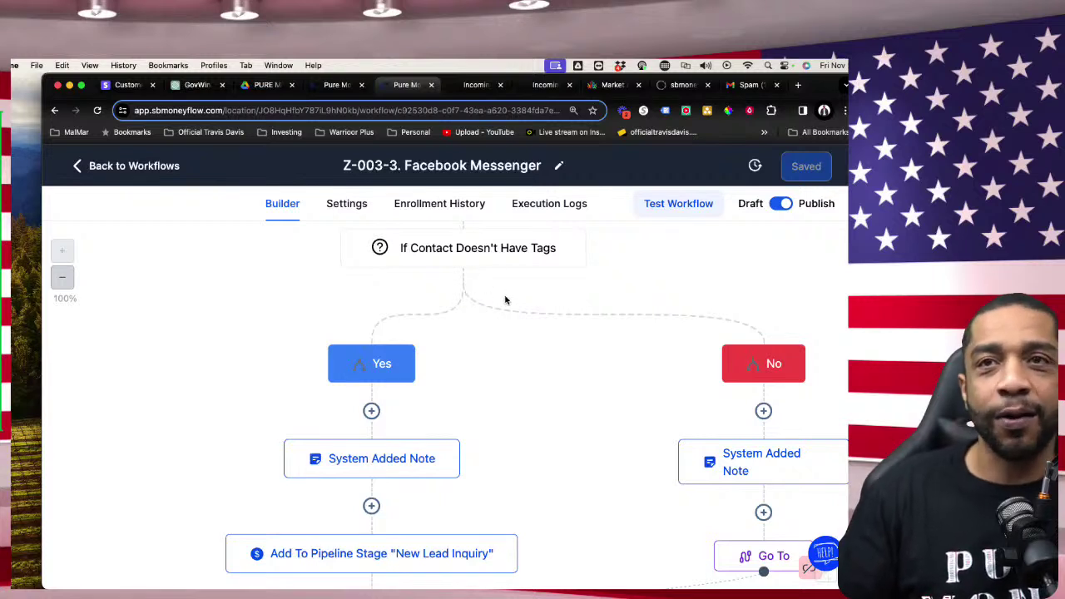
pyautogui.scroll(2, 483, 291)
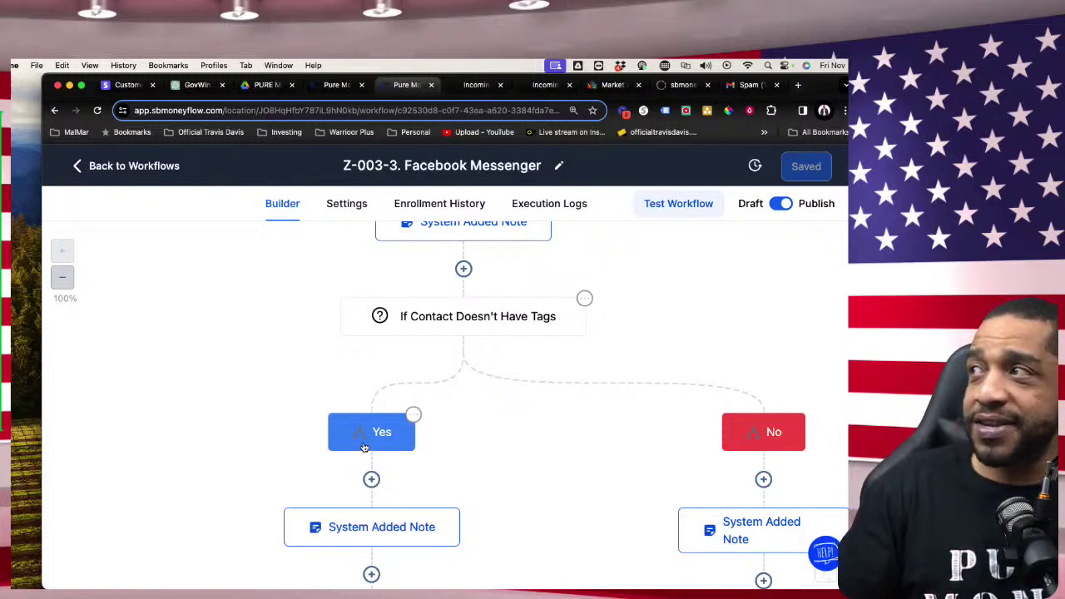
pyautogui.scroll(-1, 366, 443)
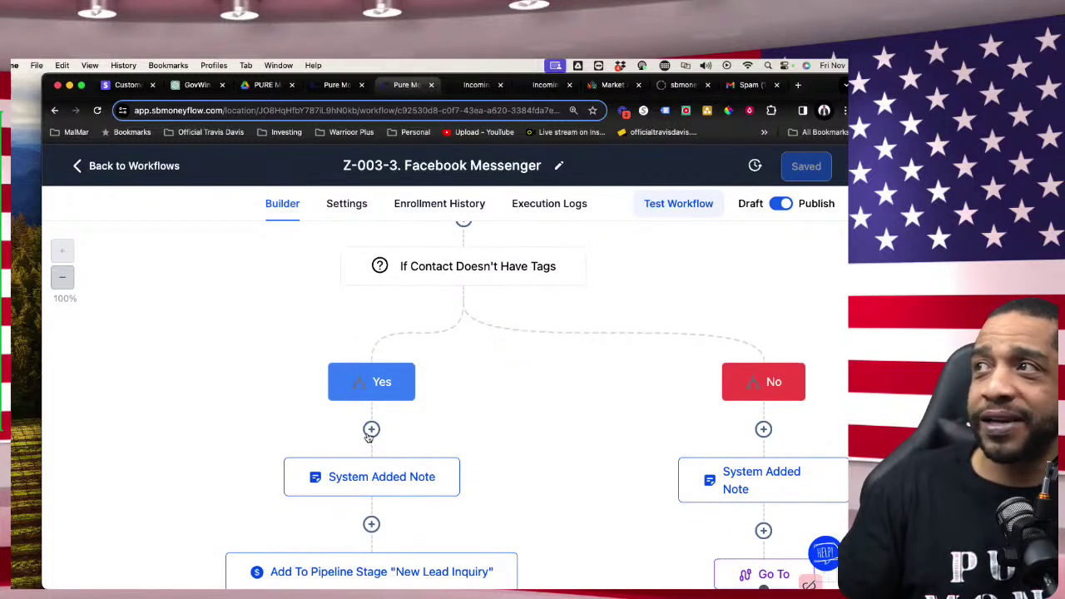
pyautogui.scroll(-2, 375, 449)
pyautogui.click(406, 386)
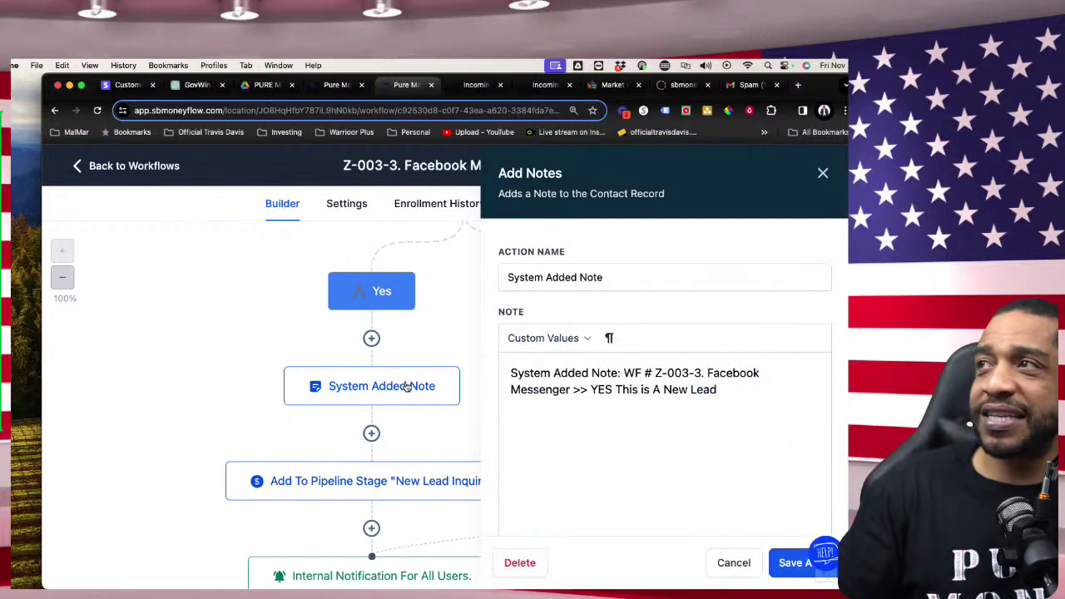
pyautogui.moveTo(588, 389); pyautogui.dragTo(718, 391)
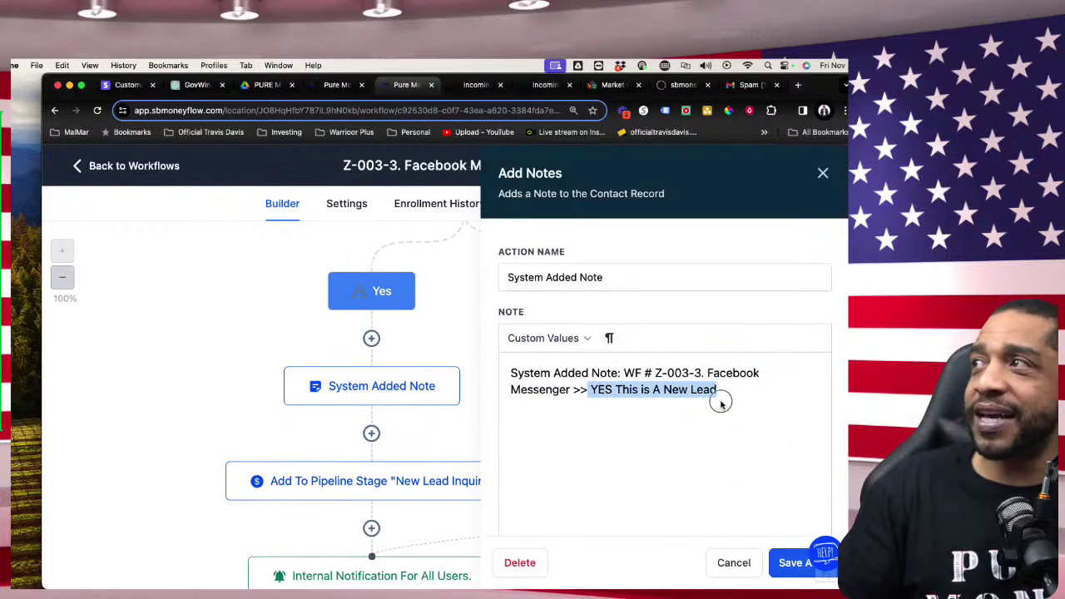
pyautogui.click(732, 564)
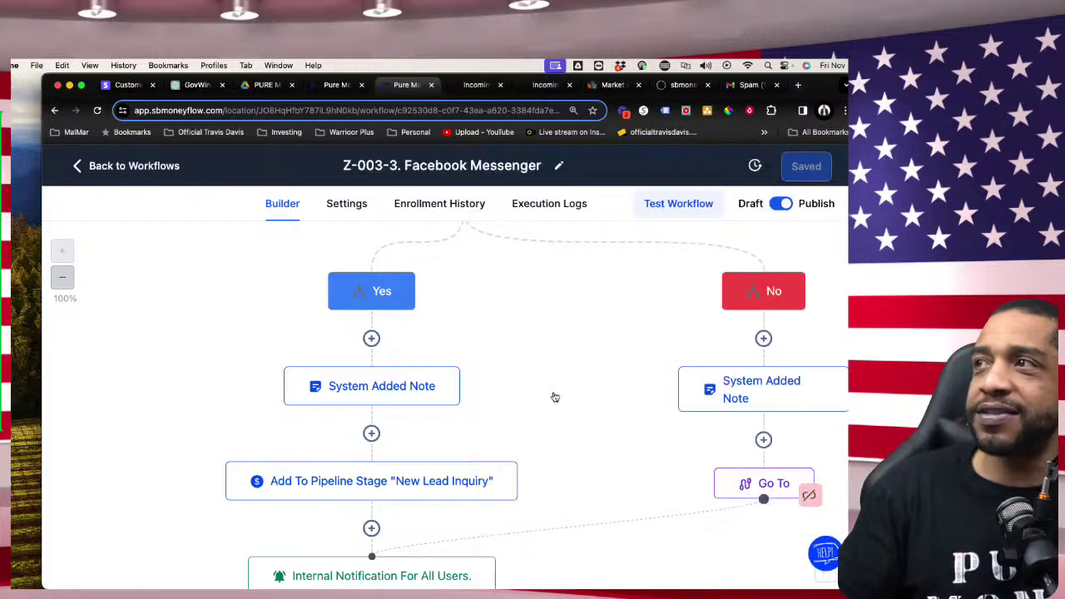
# Step: Inspect the Add To Pipeline Stage "New Lead Inquiry" action's settings and close them without saving
pyautogui.scroll(-2, 551, 397)
pyautogui.click(414, 411)
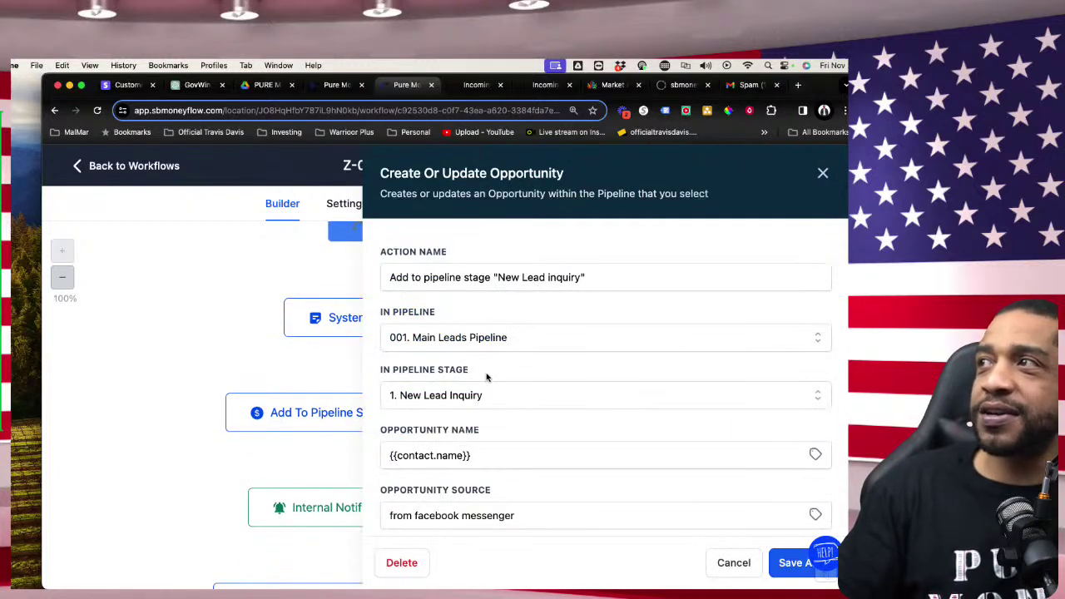
pyautogui.click(750, 566)
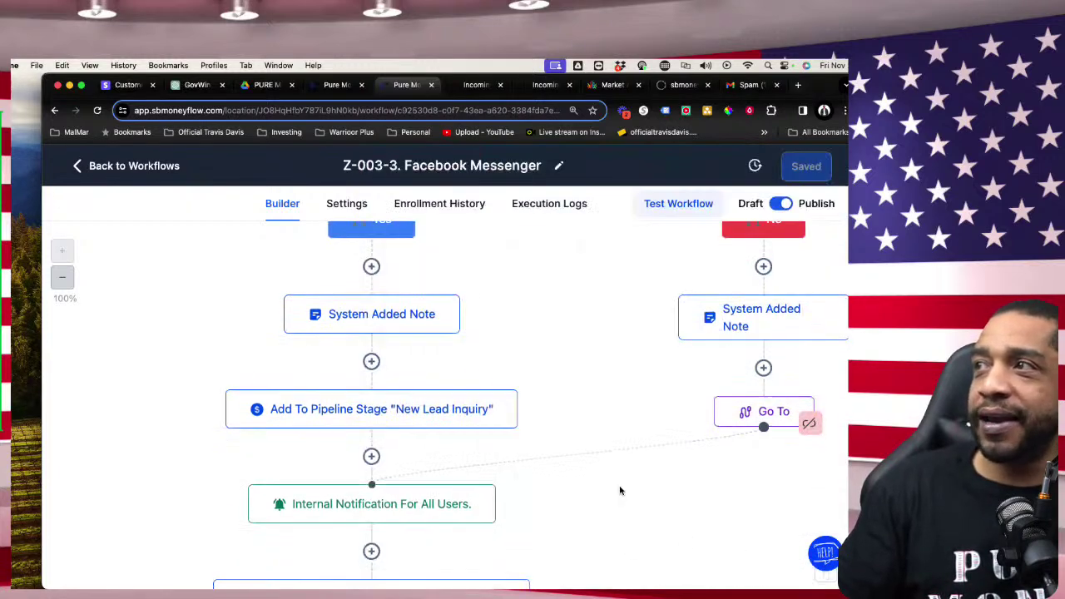
# Step: Inspect the title and message of the Internal Notification For All Users action and close it without saving
pyautogui.scroll(-5, 499, 350)
pyautogui.click(398, 327)
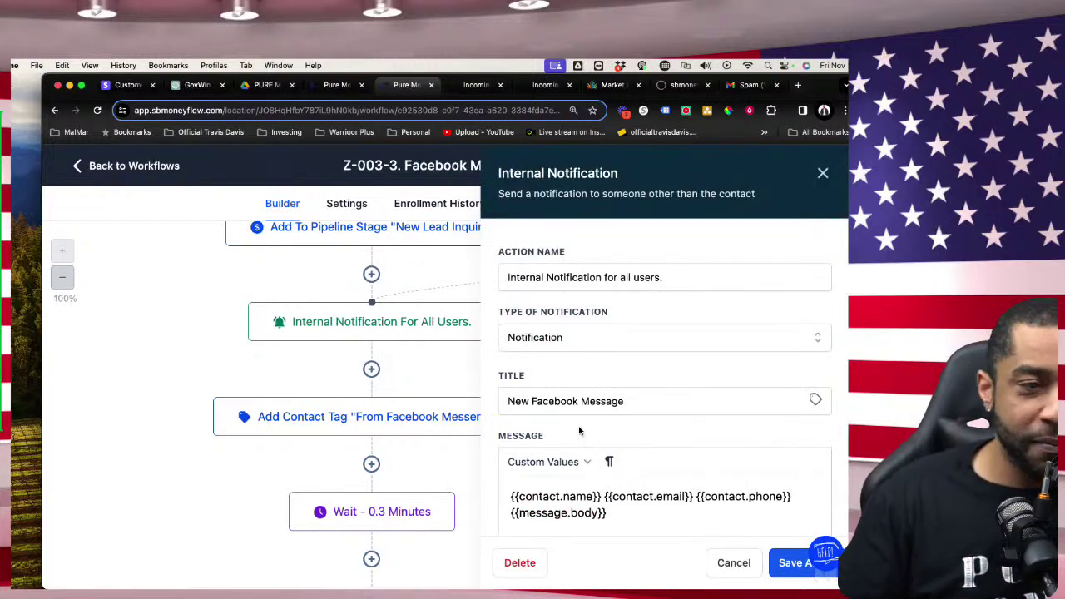
pyautogui.scroll(-2, 755, 504)
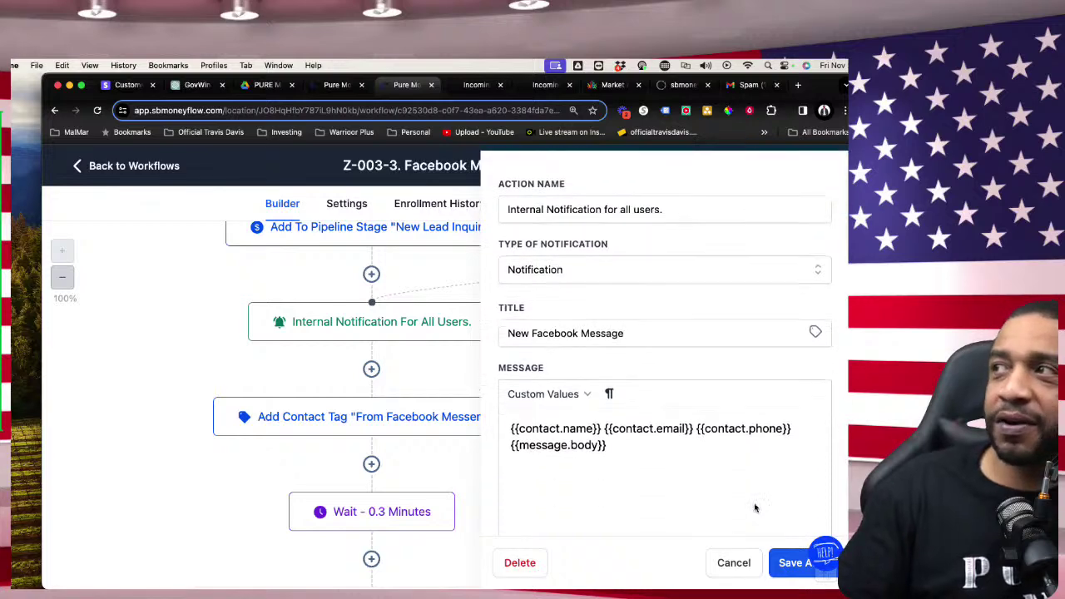
pyautogui.scroll(-1, 648, 445)
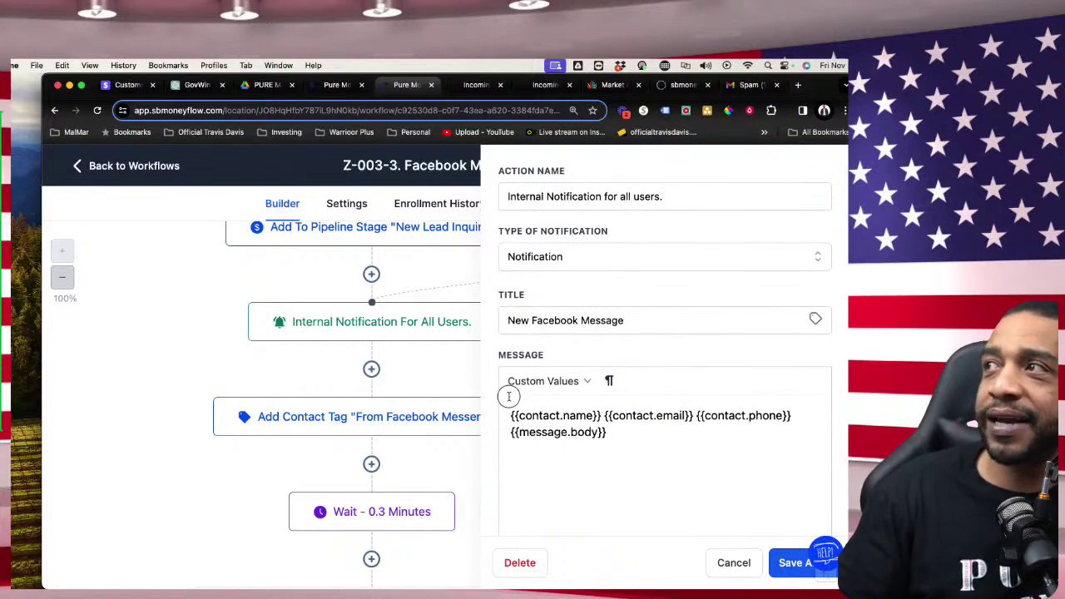
pyautogui.click(731, 563)
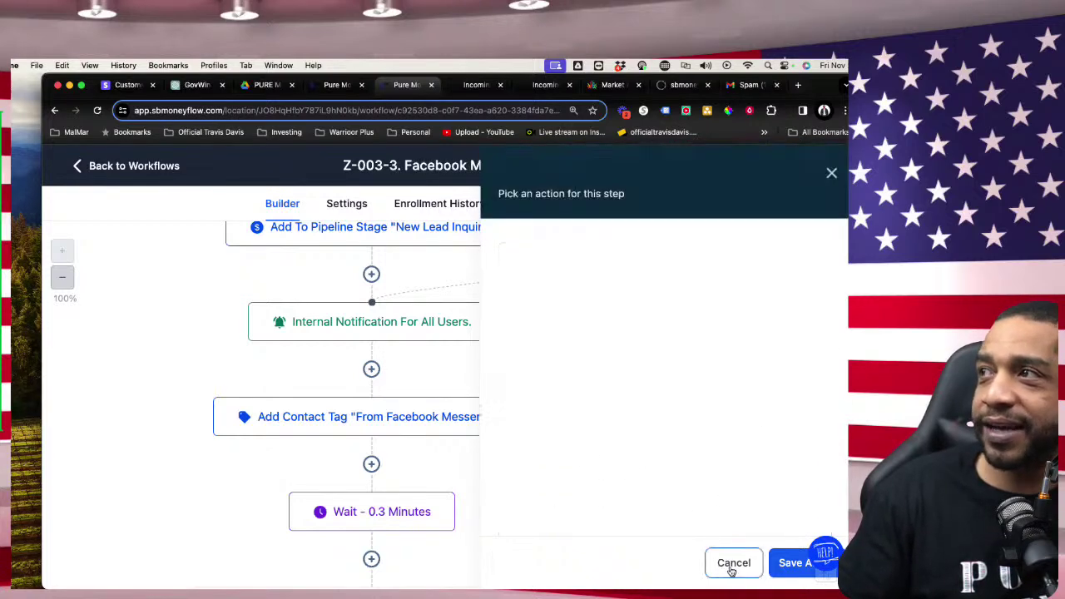
# Step: Examine the contact tag, wait and weekday business-hours condition, following both branches down to the workflow's end
pyautogui.scroll(-3, 417, 449)
pyautogui.scroll(1, 442, 341)
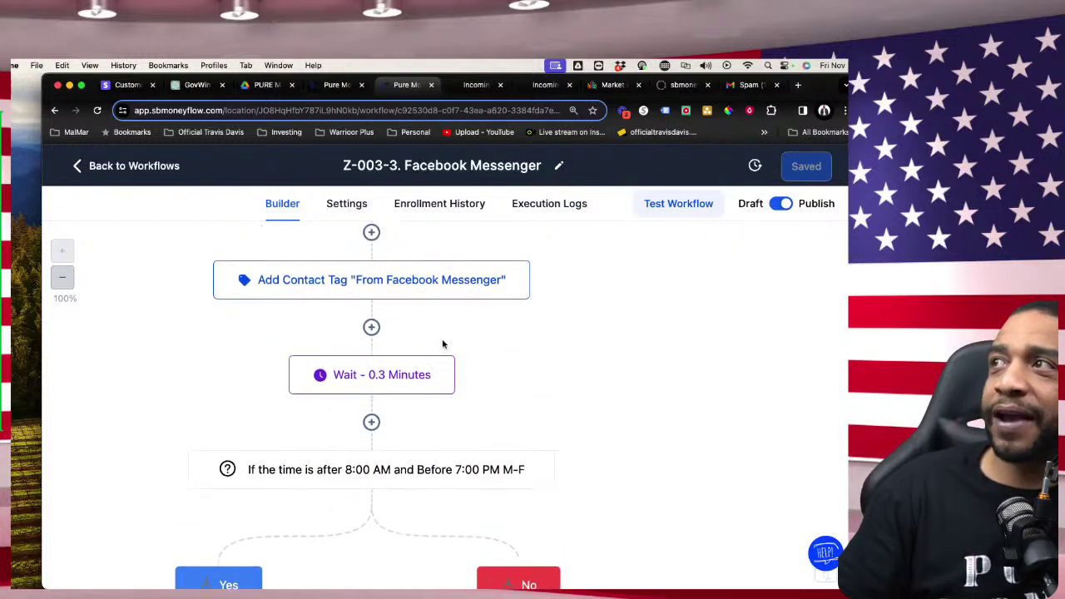
pyautogui.scroll(-1, 496, 399)
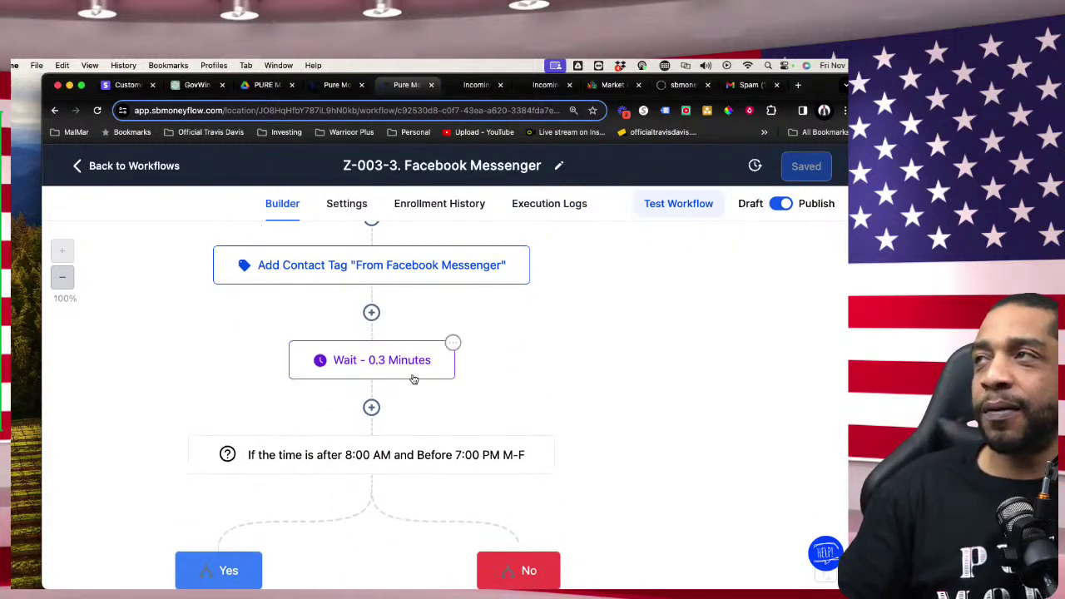
pyautogui.scroll(-2, 414, 380)
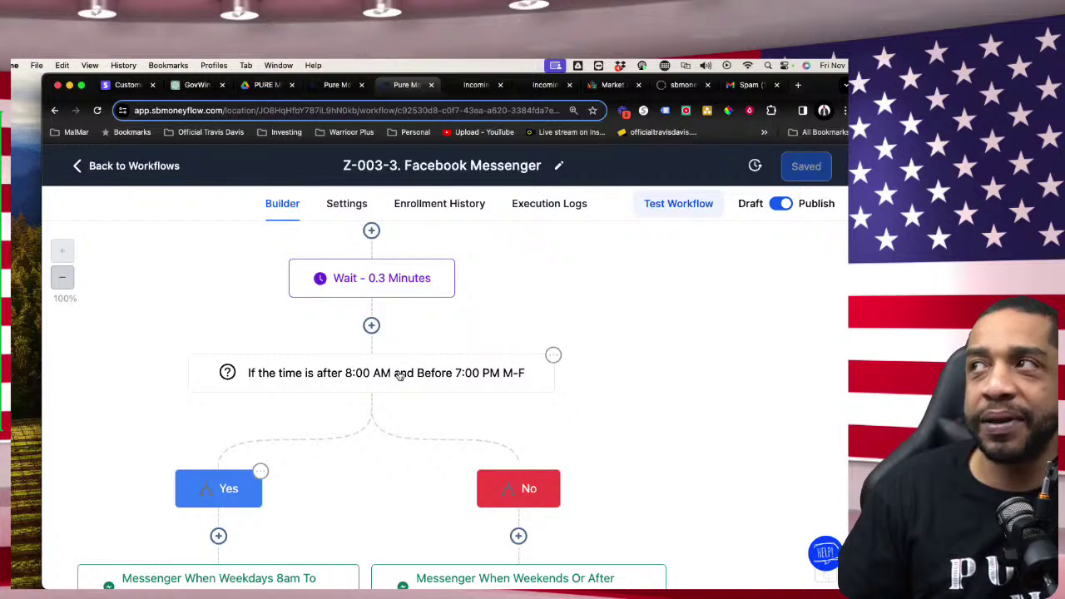
pyautogui.scroll(-1, 395, 372)
pyautogui.scroll(-3, 316, 370)
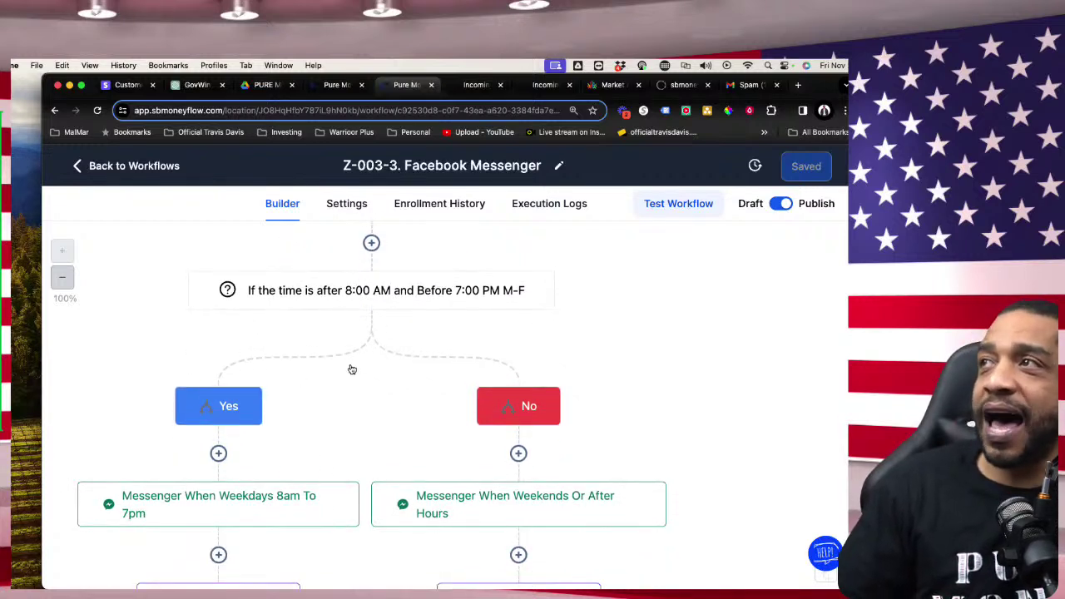
pyautogui.scroll(-3, 349, 368)
pyautogui.scroll(-2, 217, 375)
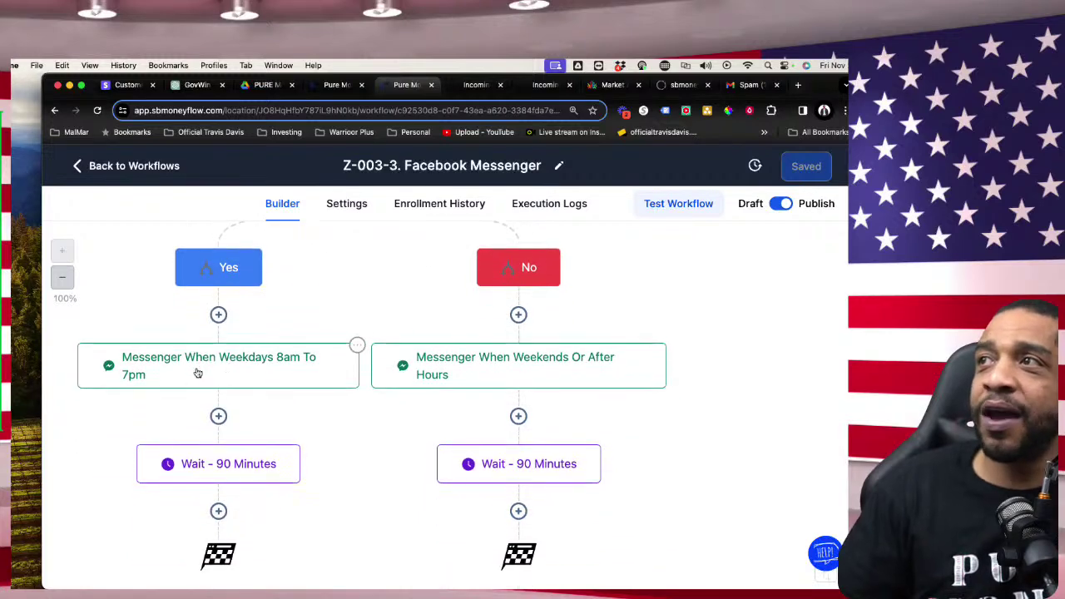
# Step: Inspect the Messenger When Weekdays 8am To 7pm action's template message and attachment options, and close it without saving
pyautogui.click(158, 368)
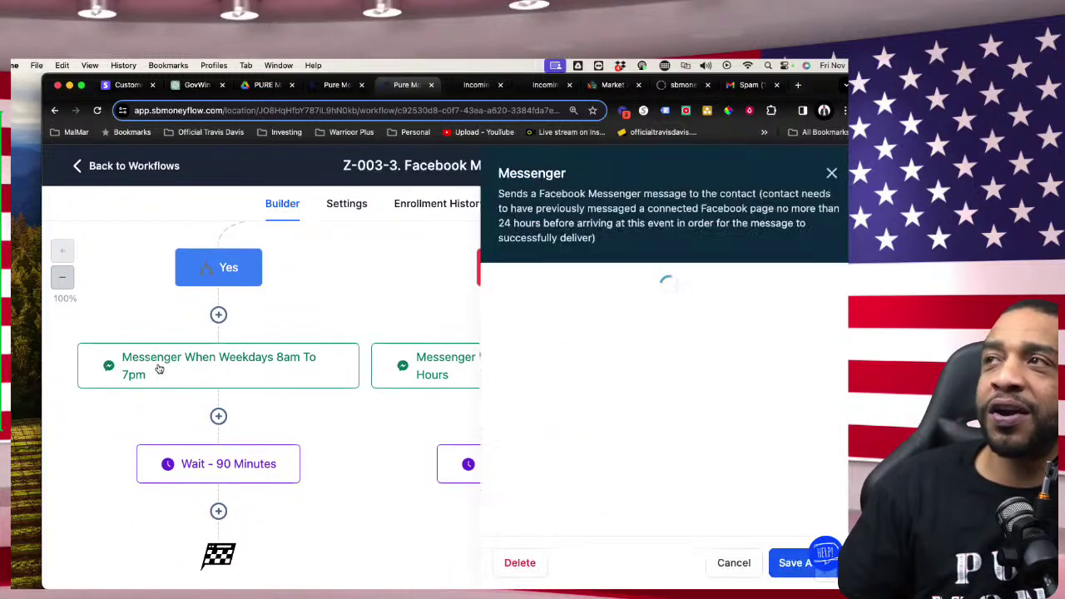
pyautogui.scroll(-1, 630, 423)
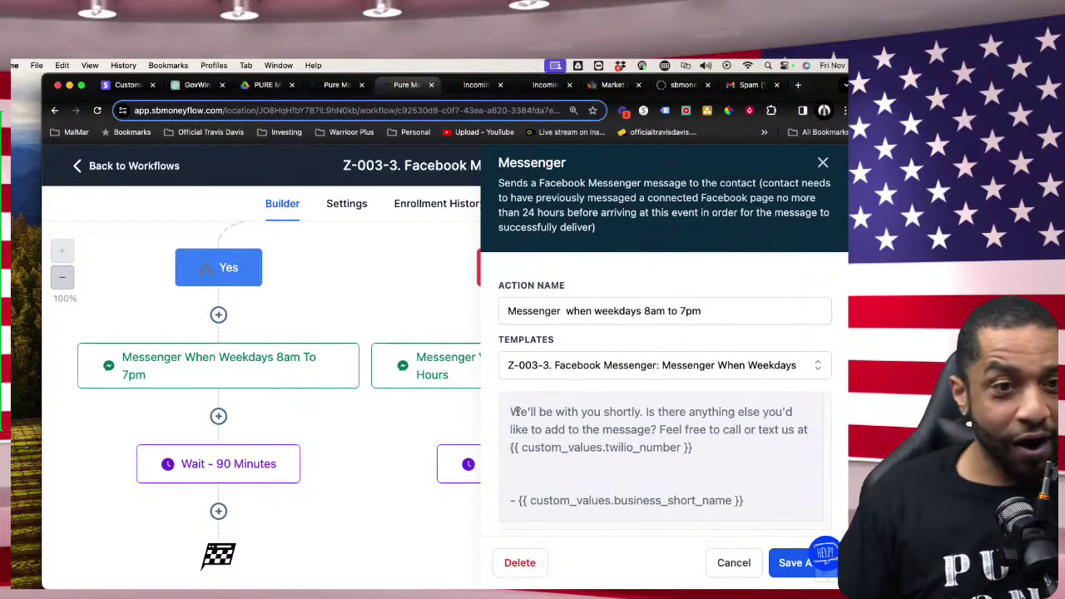
pyautogui.moveTo(516, 412); pyautogui.dragTo(761, 498)
pyautogui.scroll(-1, 749, 466)
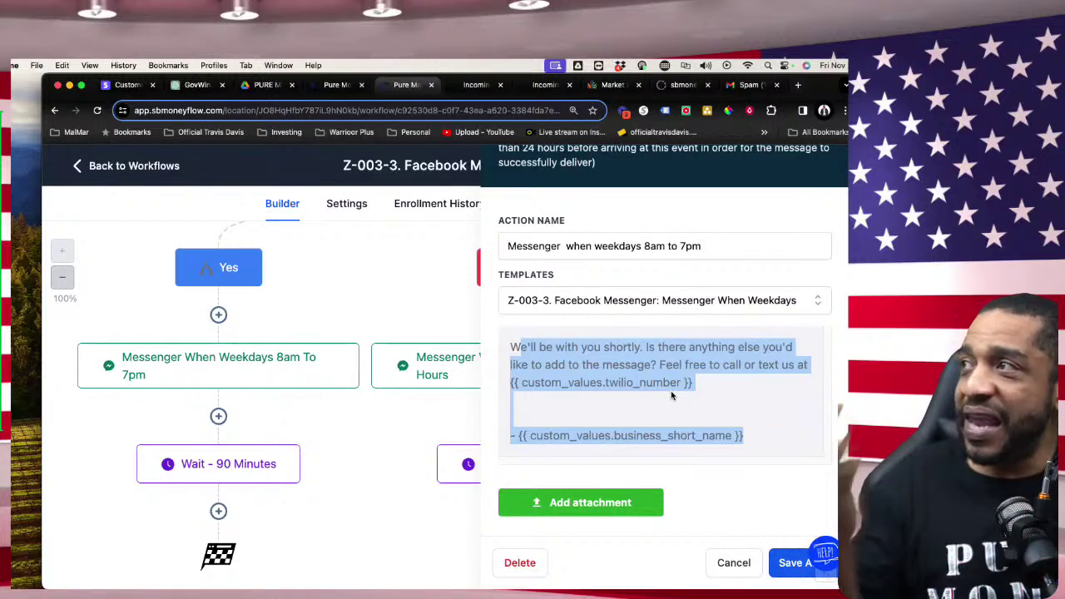
pyautogui.scroll(-1, 671, 390)
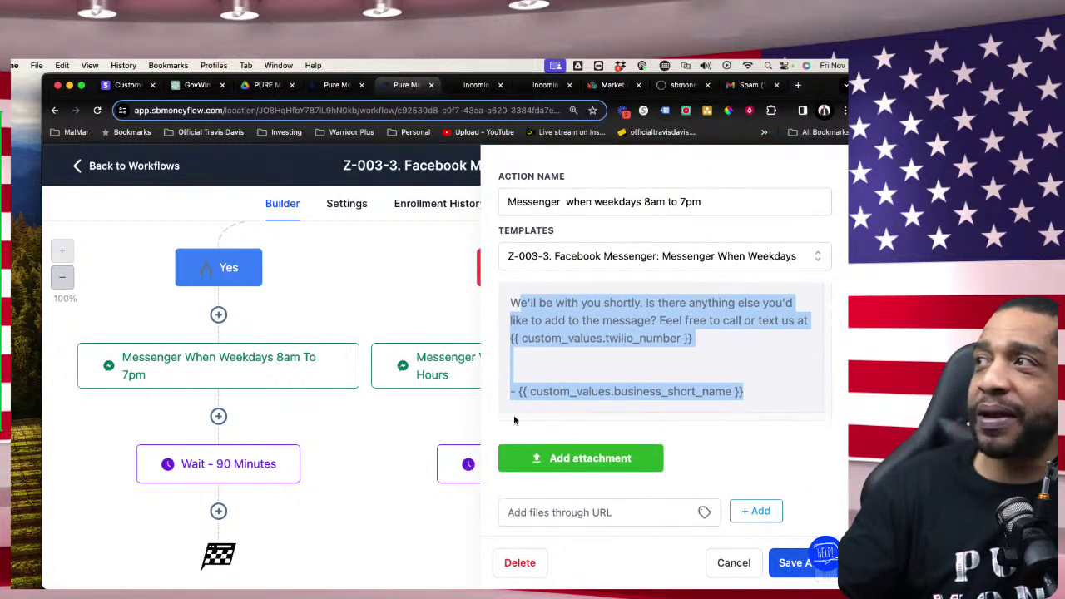
pyautogui.click(410, 416)
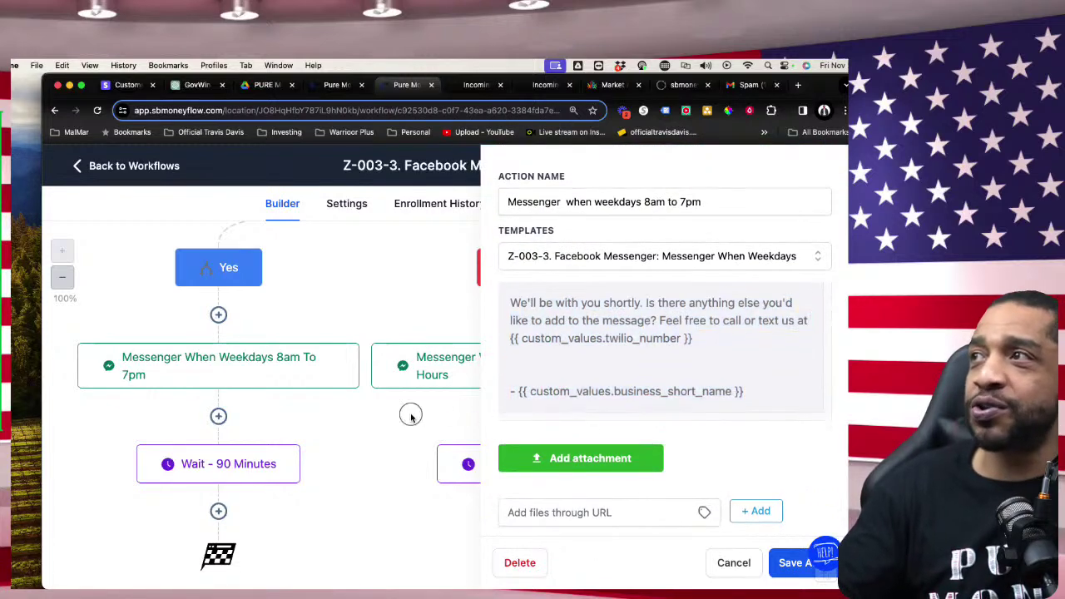
pyautogui.click(737, 571)
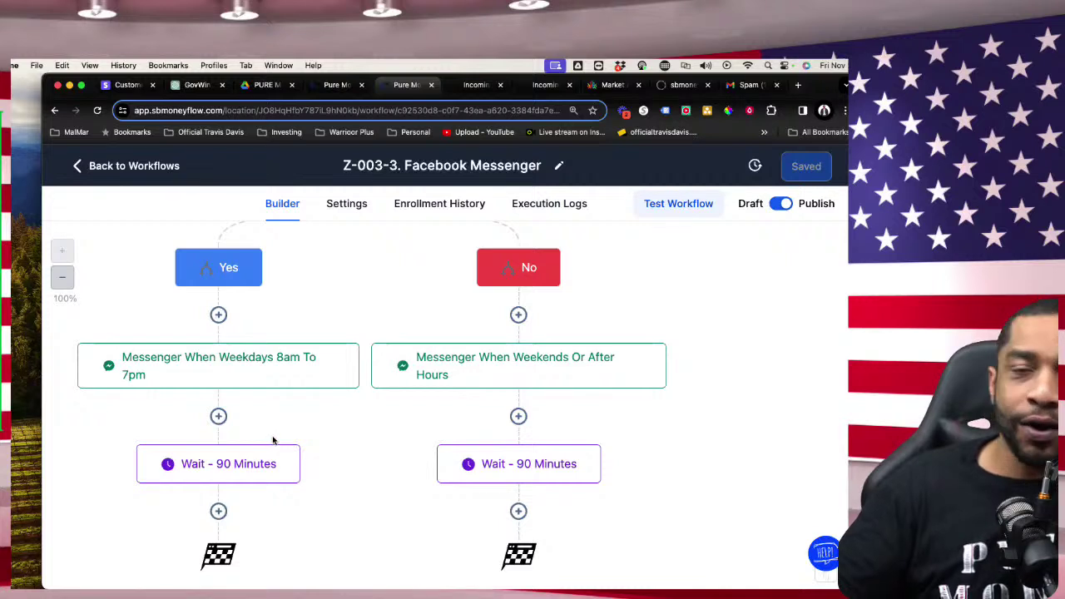
# Step: Look over the closing wait actions in both business-hours branches and return to the contact tag condition
pyautogui.scroll(-1, 262, 433)
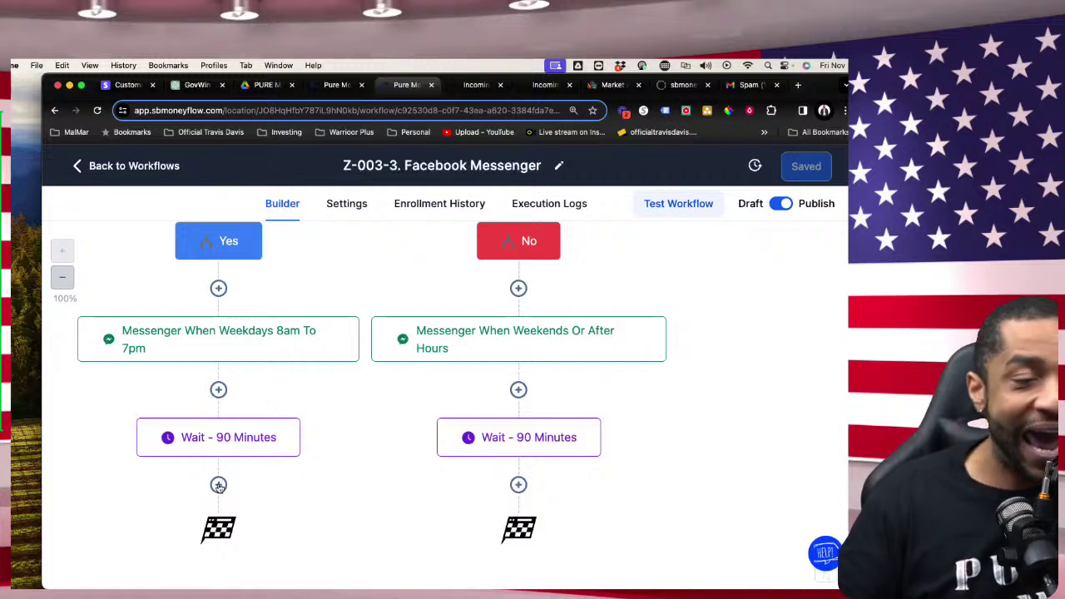
pyautogui.scroll(1, 561, 414)
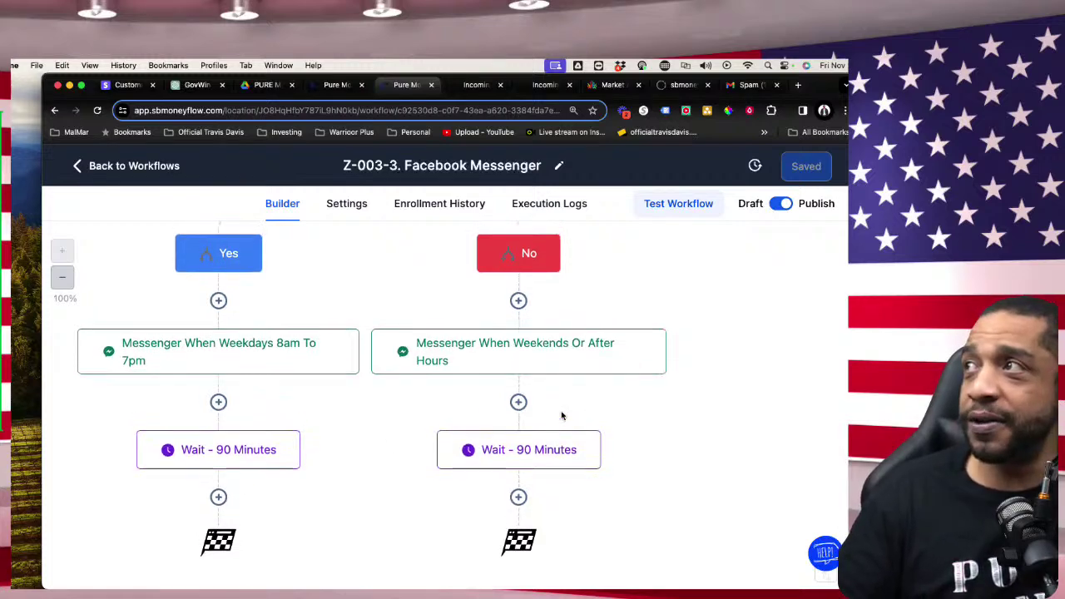
pyautogui.scroll(1, 554, 471)
pyautogui.scroll(-2, 558, 468)
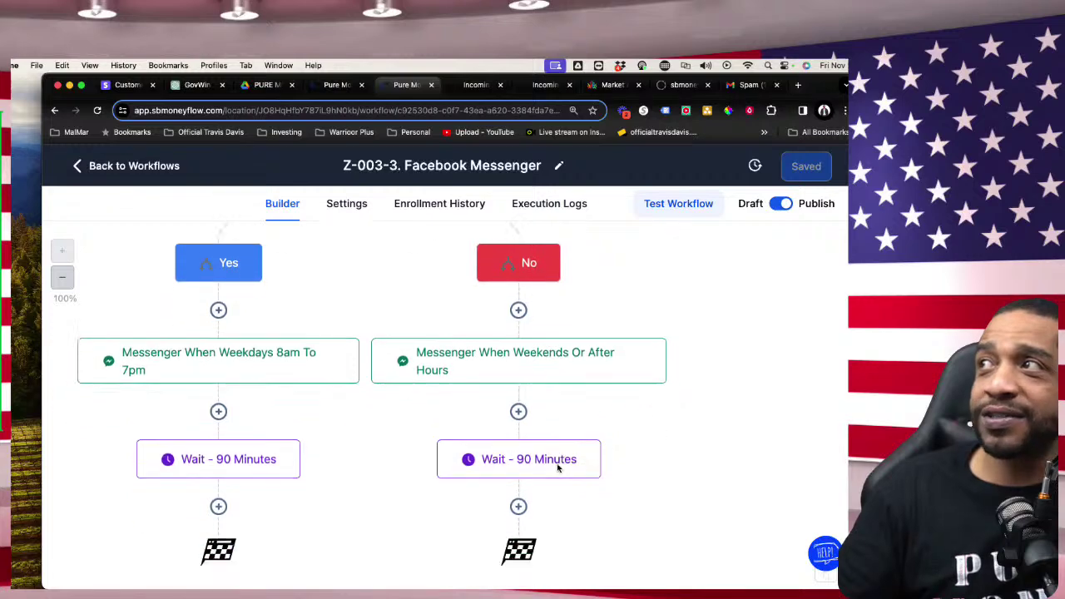
pyautogui.scroll(10, 609, 418)
pyautogui.scroll(5, 676, 443)
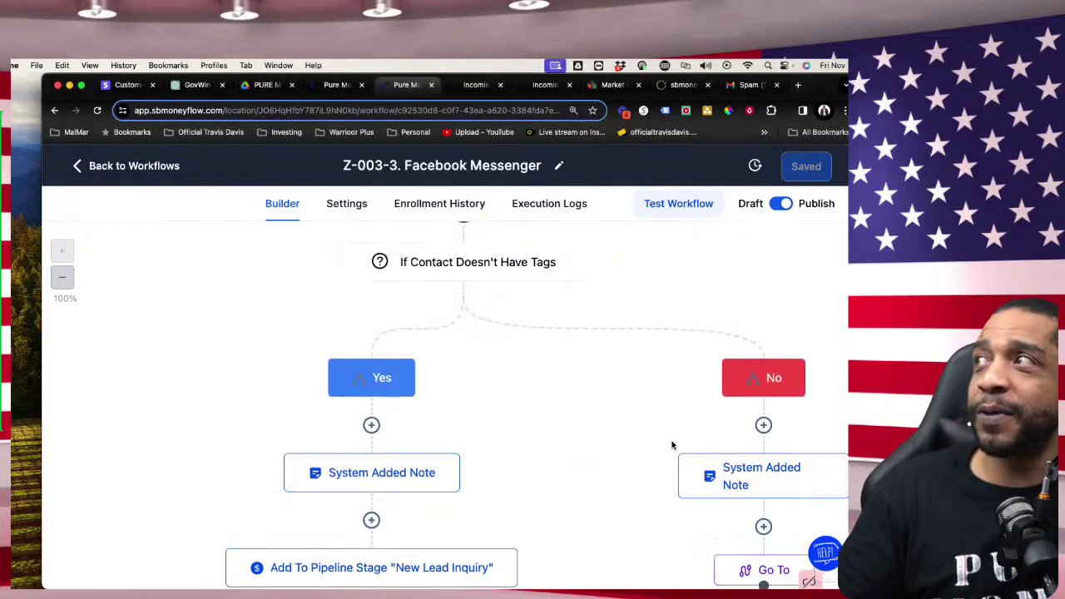
# Step: Leave the Facebook Messenger workflow and browse the remaining workflows on the first page of the Z-003. Incoming Lead Follow Up folder
pyautogui.click(129, 166)
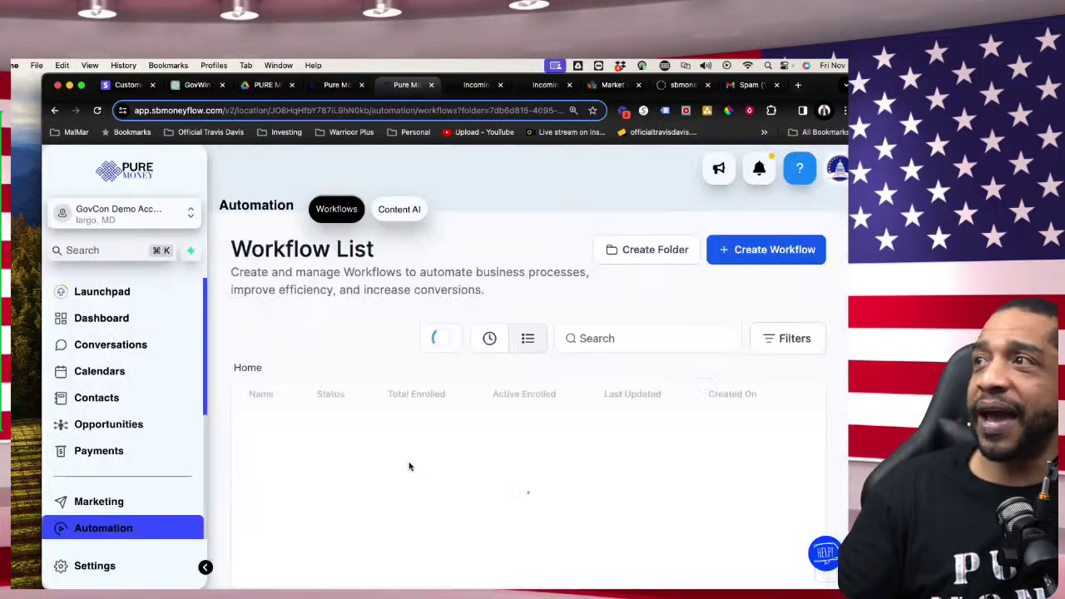
pyautogui.scroll(-3, 442, 494)
pyautogui.scroll(-5, 442, 497)
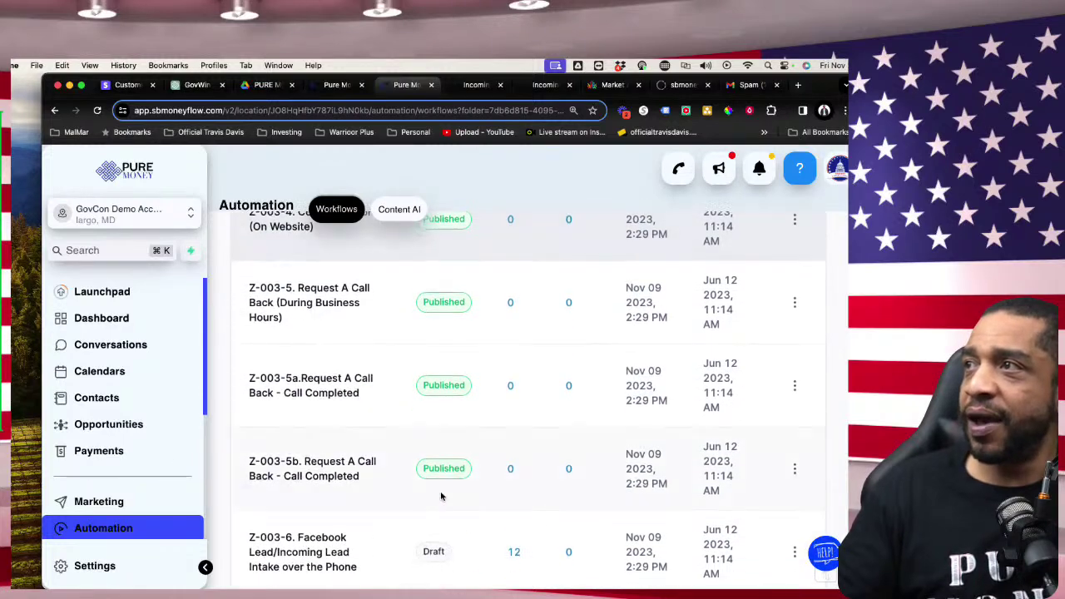
pyautogui.scroll(-1, 442, 497)
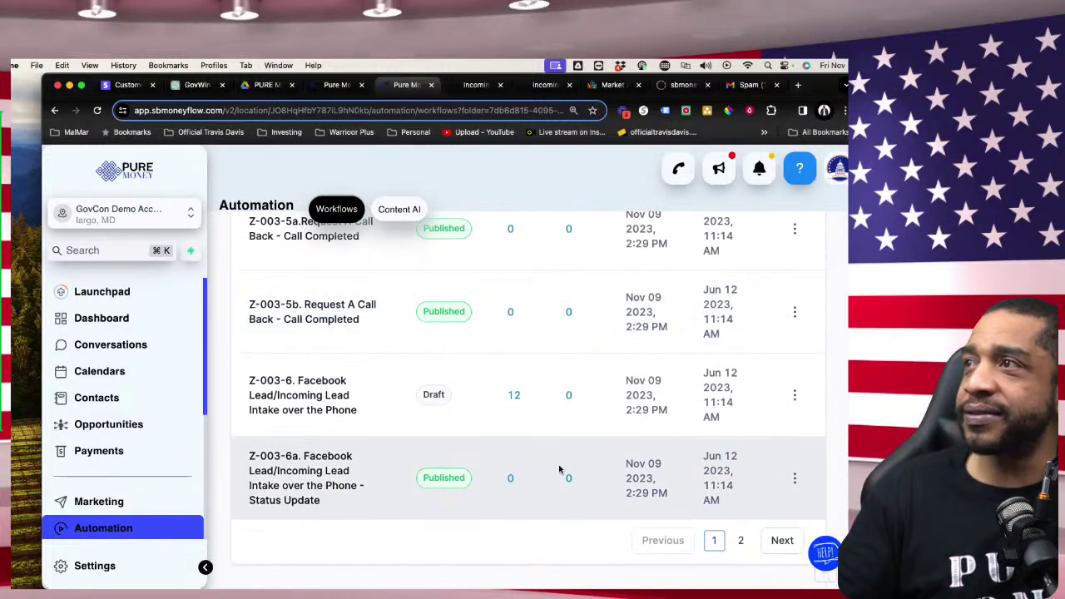
# Step: Open the Z-003-7. Instagram DM workflow from the folder's second page and look at its trigger and first actions
pyautogui.click(740, 541)
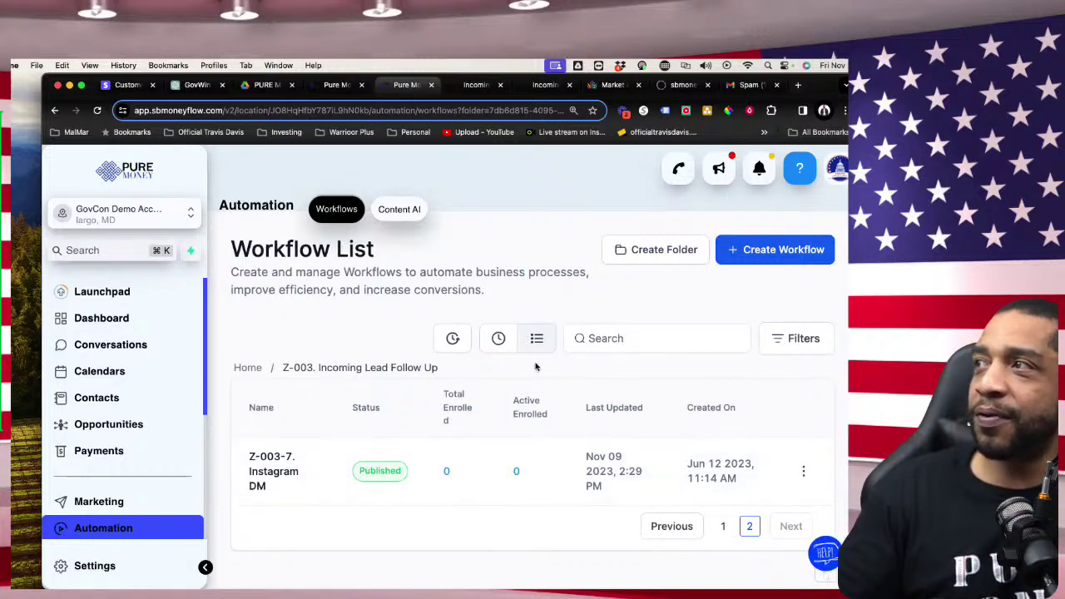
pyautogui.click(264, 481)
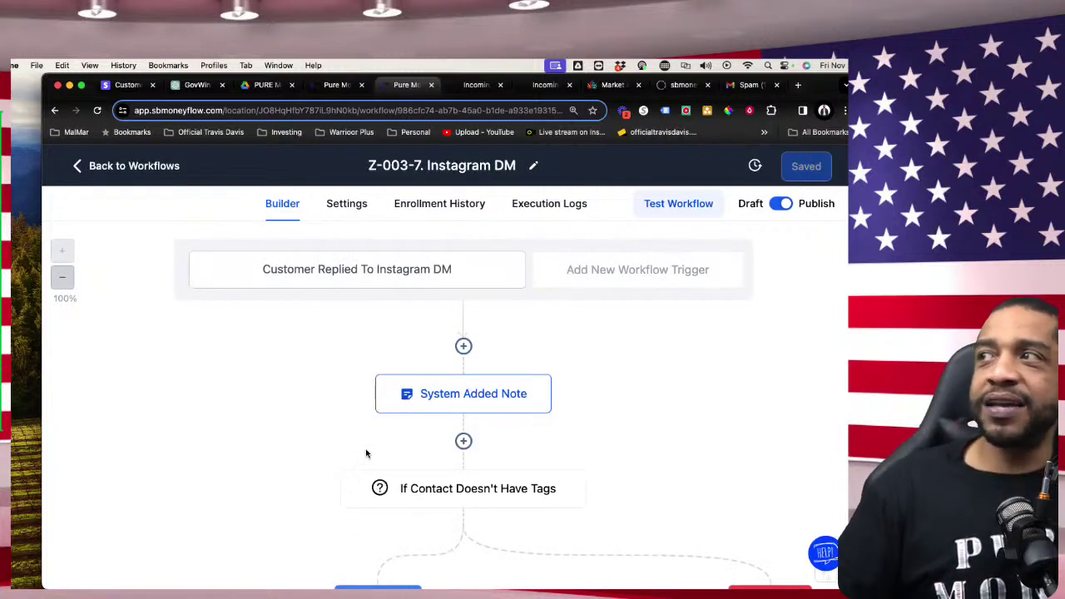
pyautogui.scroll(-2, 580, 418)
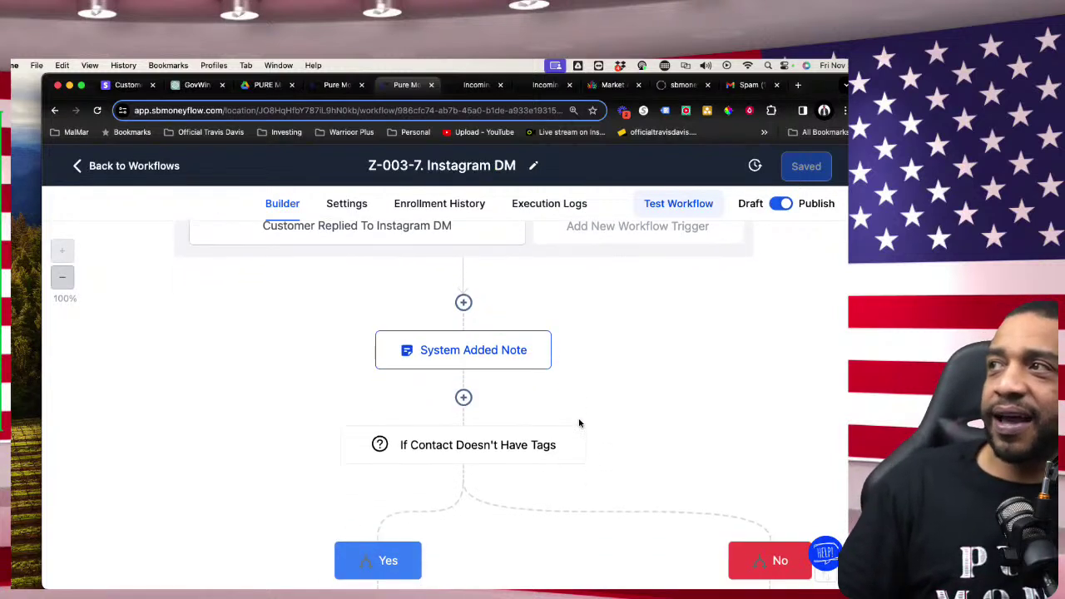
# Step: Look through the Instagram DM workflow's tag condition, lead actions and business-hours branches down to the closing wait actions
pyautogui.scroll(-1, 579, 424)
pyautogui.scroll(-1, 483, 403)
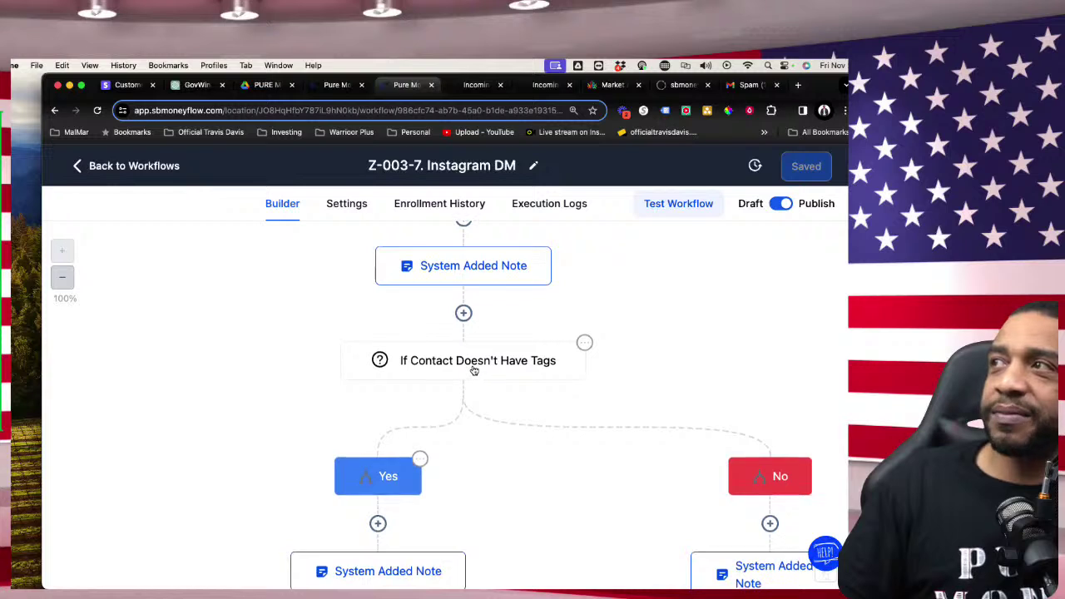
pyautogui.scroll(-3, 496, 371)
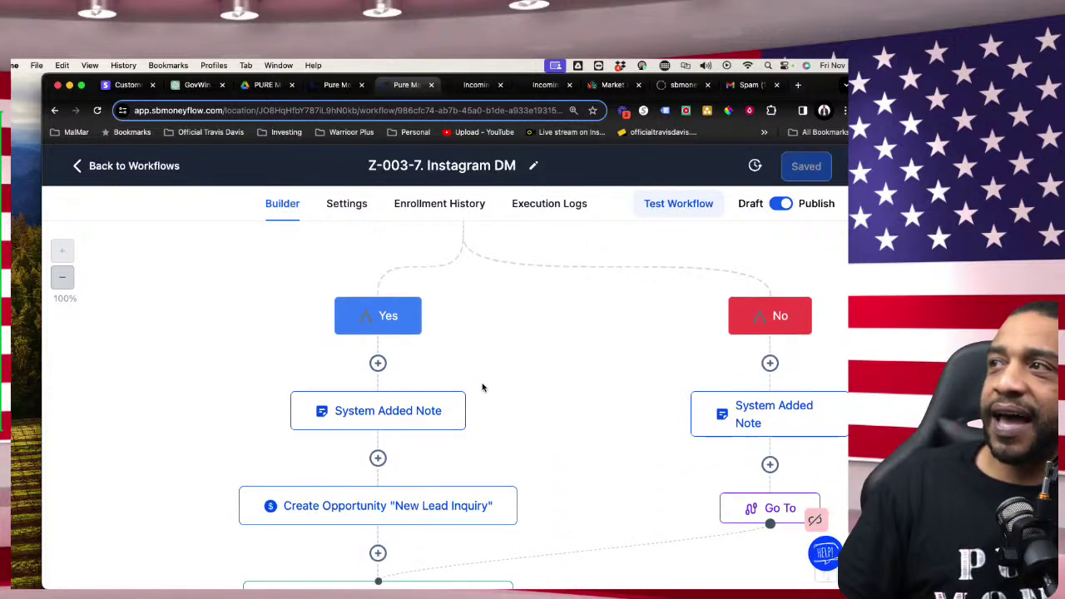
pyautogui.scroll(-2, 478, 374)
pyautogui.scroll(-1, 376, 408)
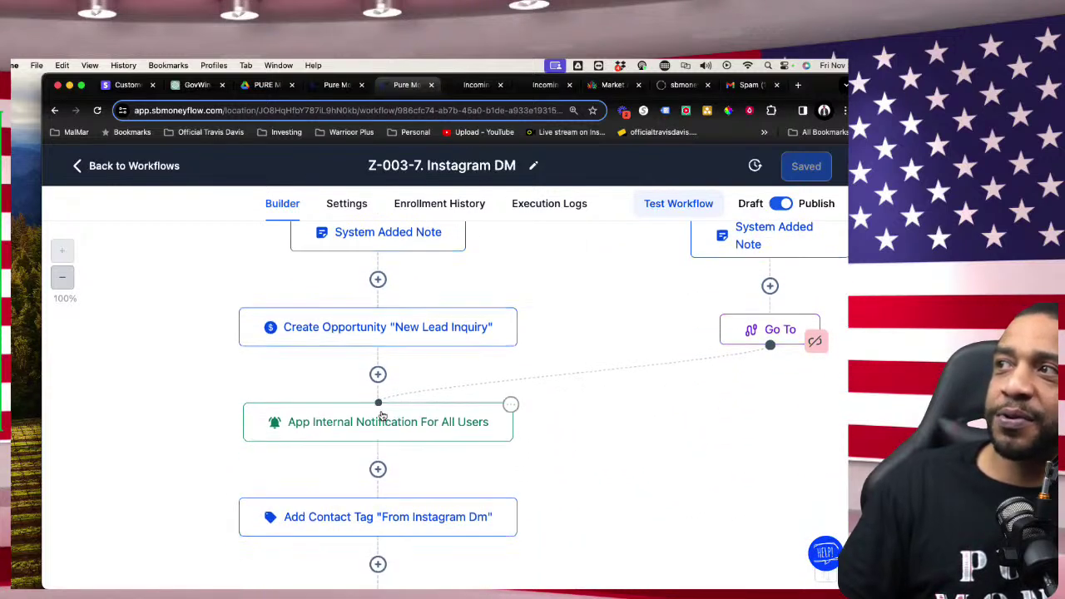
pyautogui.scroll(-2, 396, 429)
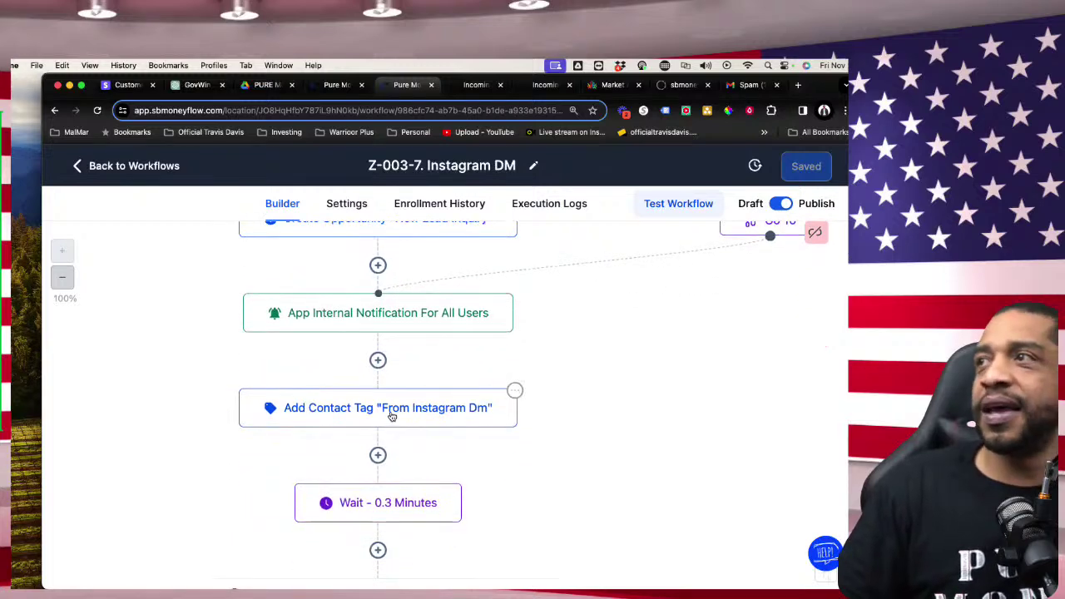
pyautogui.scroll(-4, 497, 410)
pyautogui.scroll(-4, 394, 414)
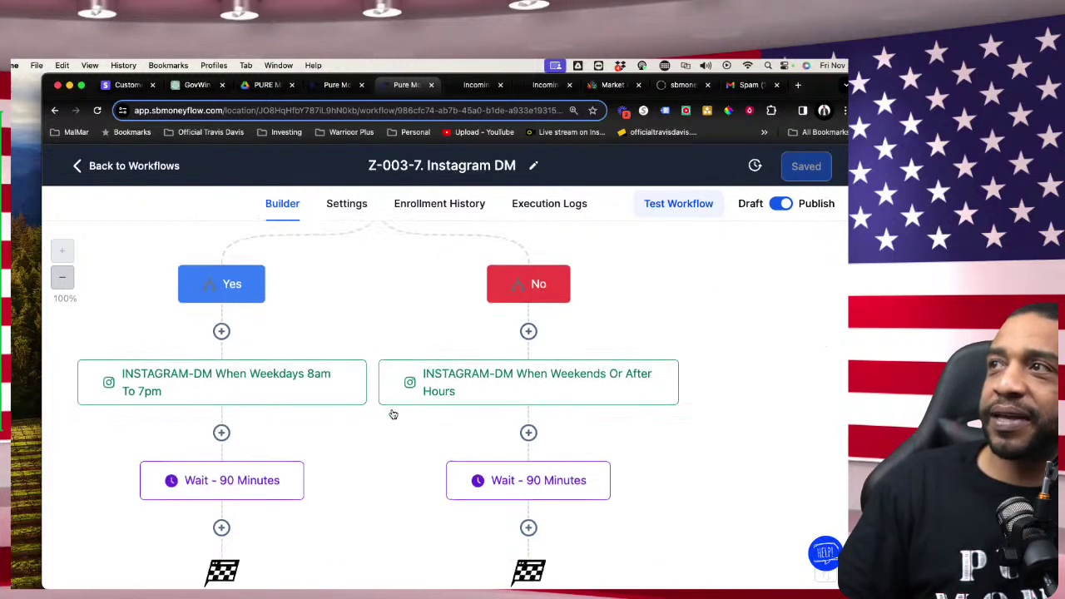
pyautogui.scroll(-1, 167, 375)
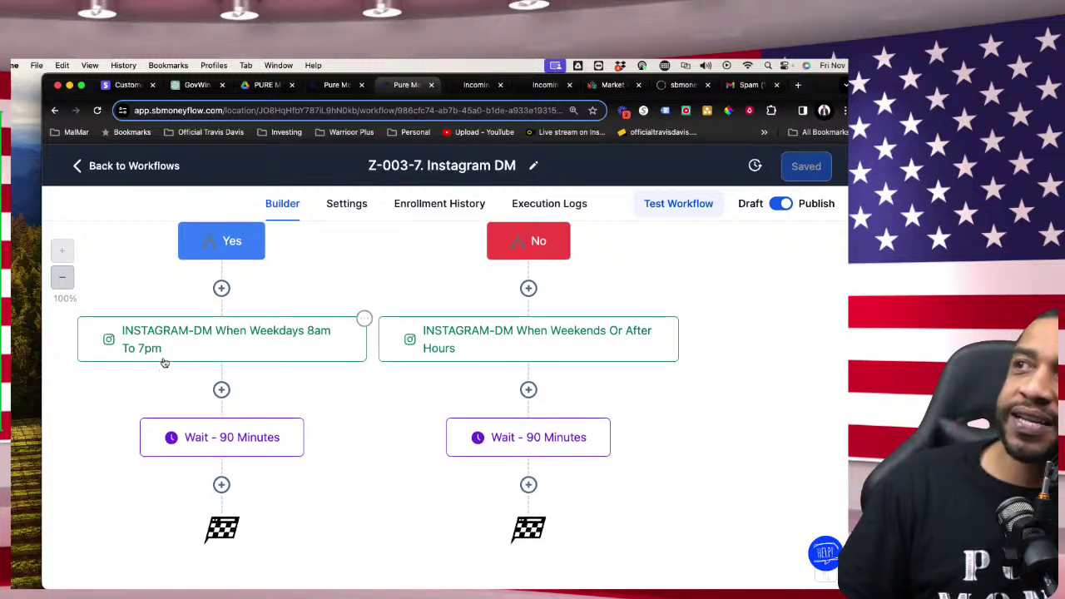
# Step: Inspect the message text of the INSTAGRAM-DM When Weekdays 8am To 7pm action and close it without saving
pyautogui.click(184, 356)
pyautogui.scroll(-1, 633, 435)
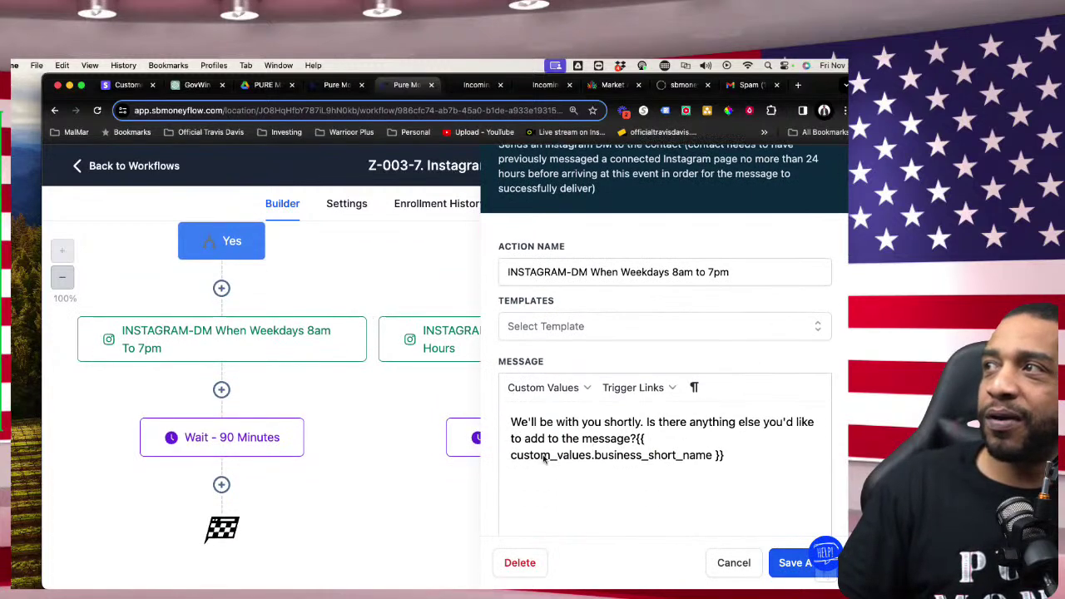
pyautogui.moveTo(511, 422); pyautogui.dragTo(769, 467)
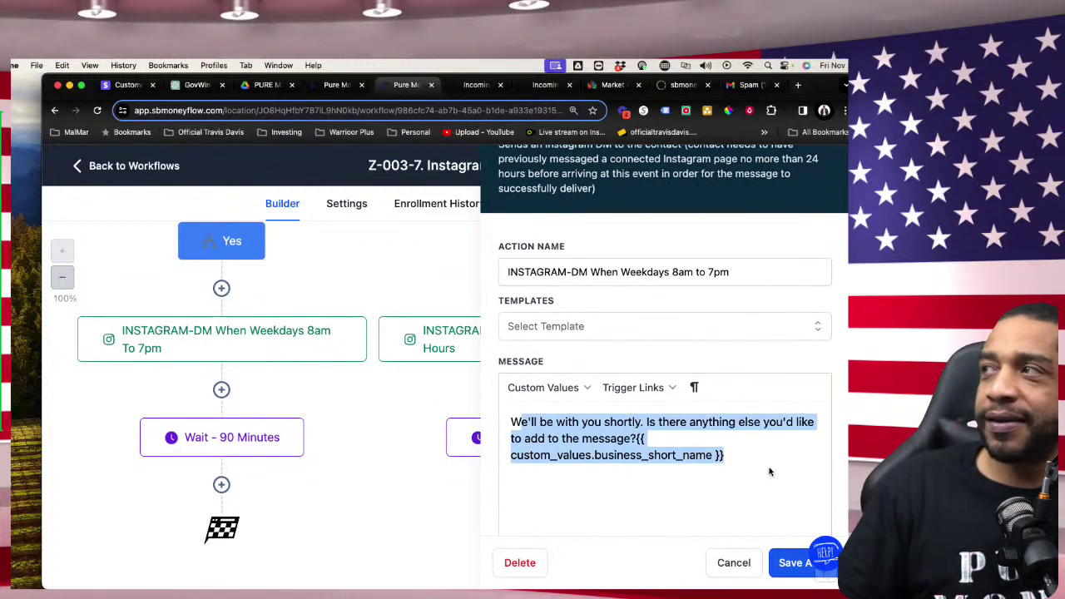
pyautogui.click(731, 562)
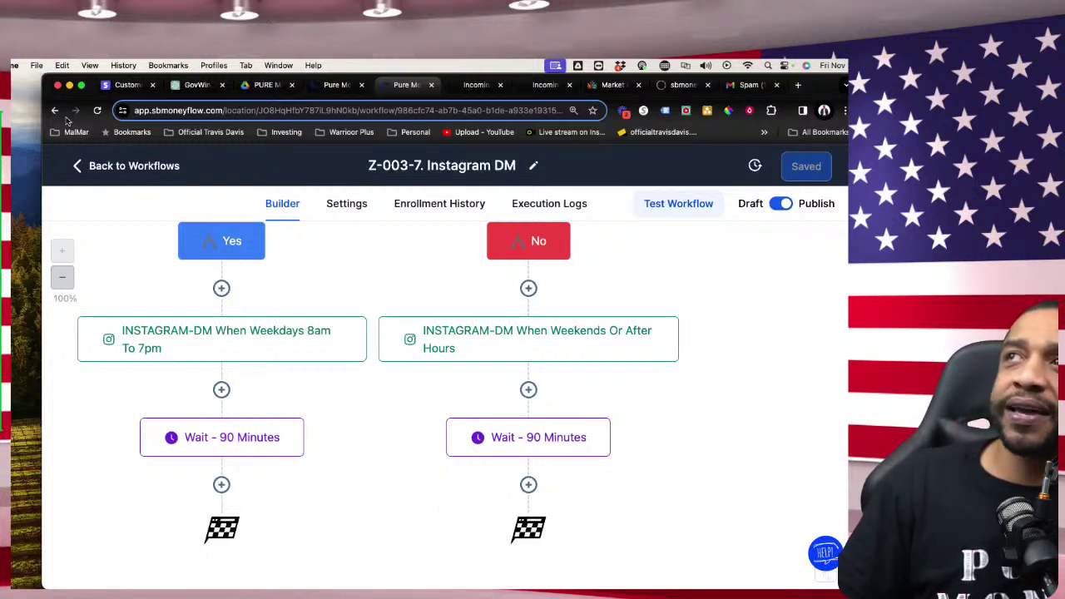
# Step: Leave the Instagram DM workflow and switch to the GovCon Cheat Code sub-account
pyautogui.click(84, 167)
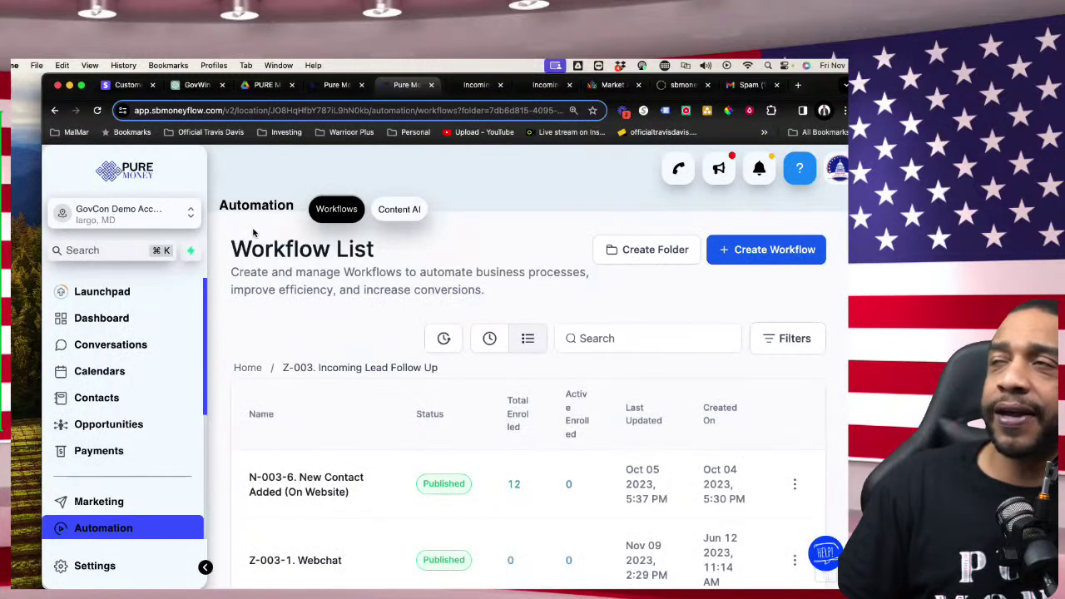
pyautogui.click(160, 218)
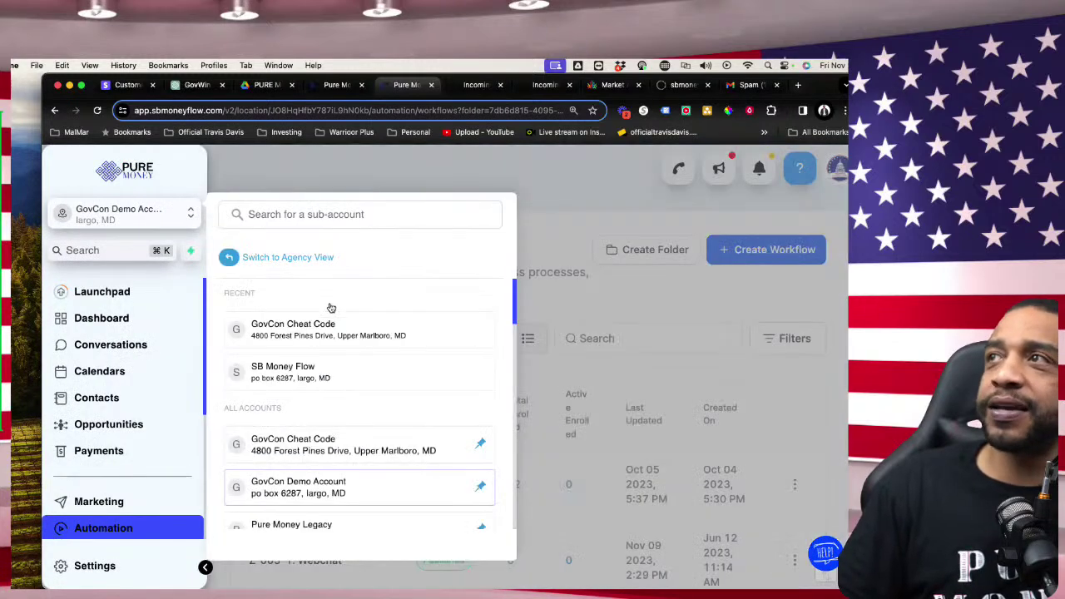
pyautogui.click(349, 329)
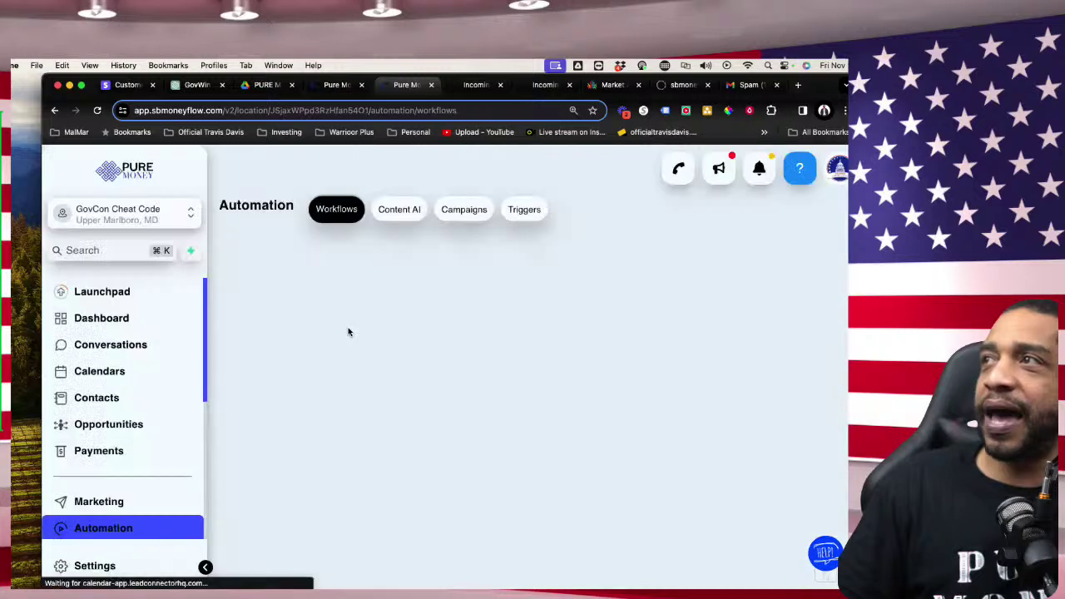
# Step: Browse the sub-account's workflow folders, check the contents of A-101. New Leads Pipeline Automations, and return to the folder list
pyautogui.scroll(-5, 549, 421)
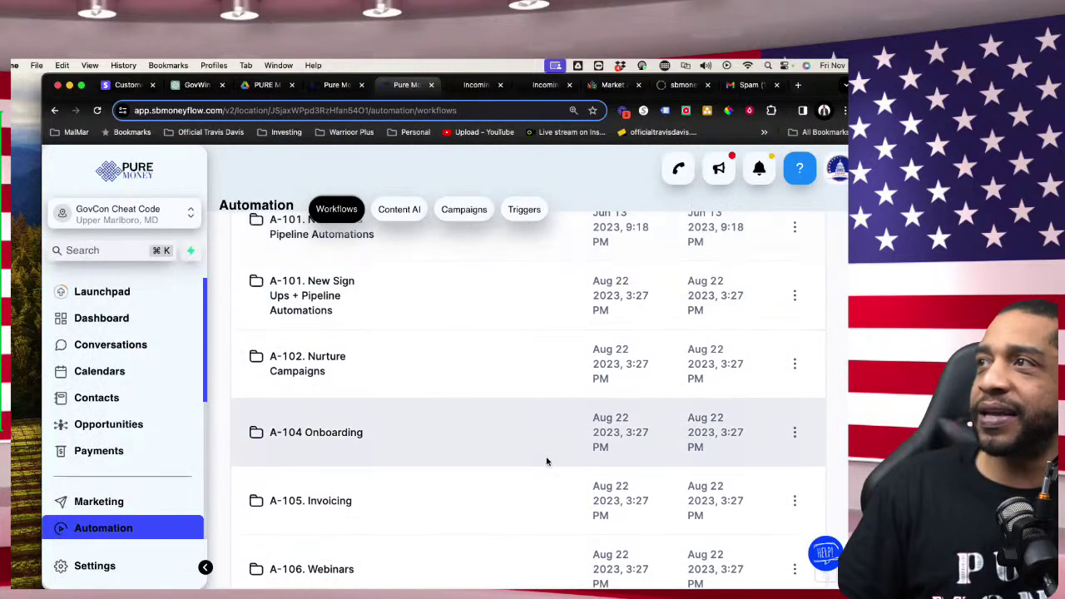
pyautogui.scroll(3, 546, 424)
pyautogui.scroll(2, 537, 463)
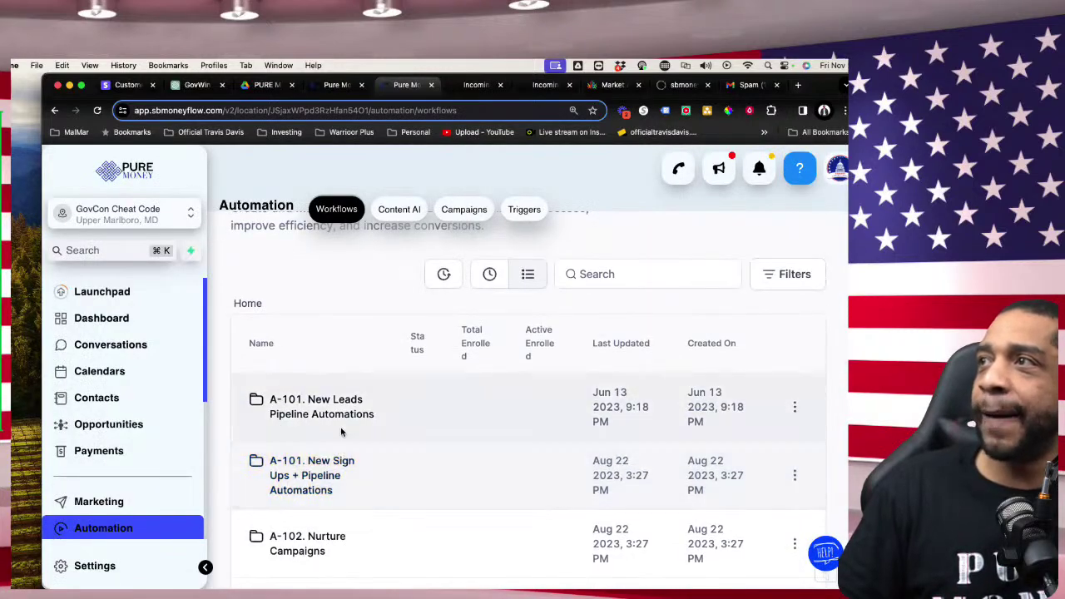
pyautogui.scroll(-8, 339, 423)
pyautogui.scroll(10, 338, 428)
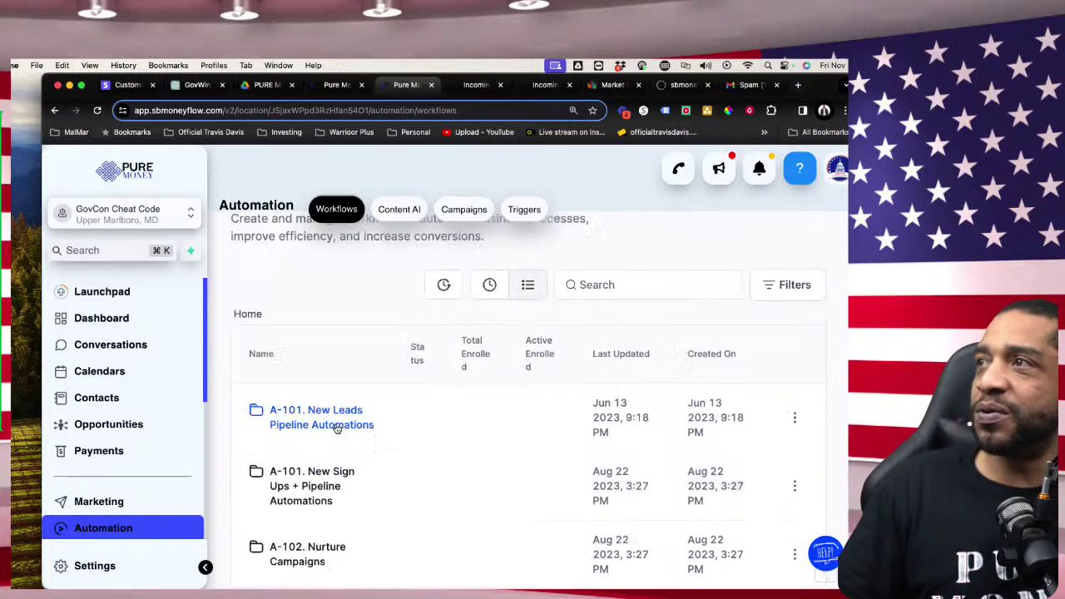
pyautogui.click(328, 466)
pyautogui.scroll(-4, 423, 485)
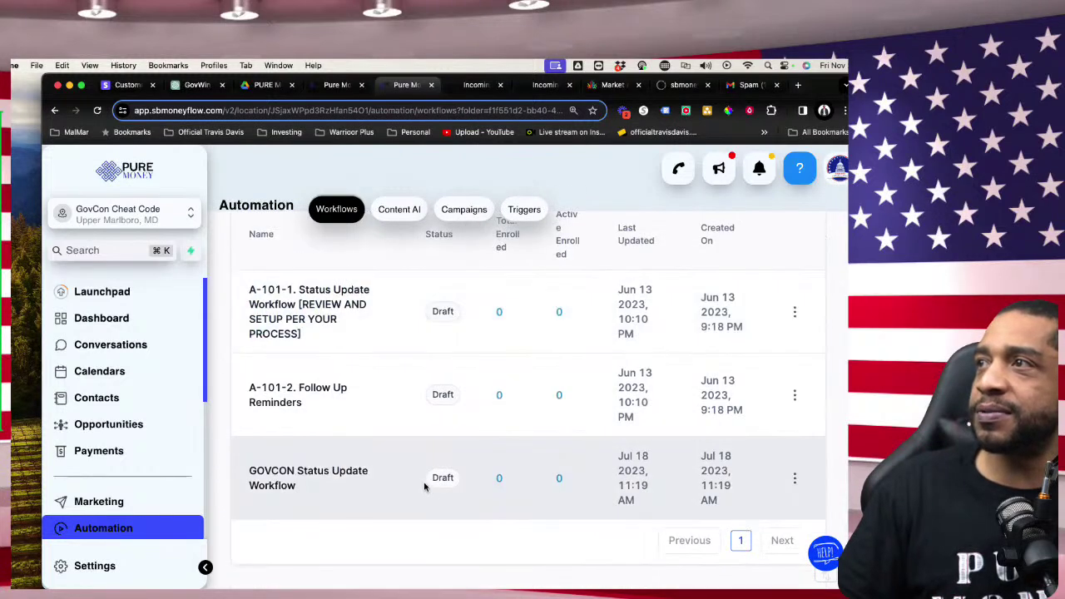
pyautogui.scroll(4, 280, 359)
pyautogui.click(256, 363)
# Step: Check the second page of workflow folders, open the Social Media folder from the first page, and look over its workflows
pyautogui.scroll(-10, 424, 423)
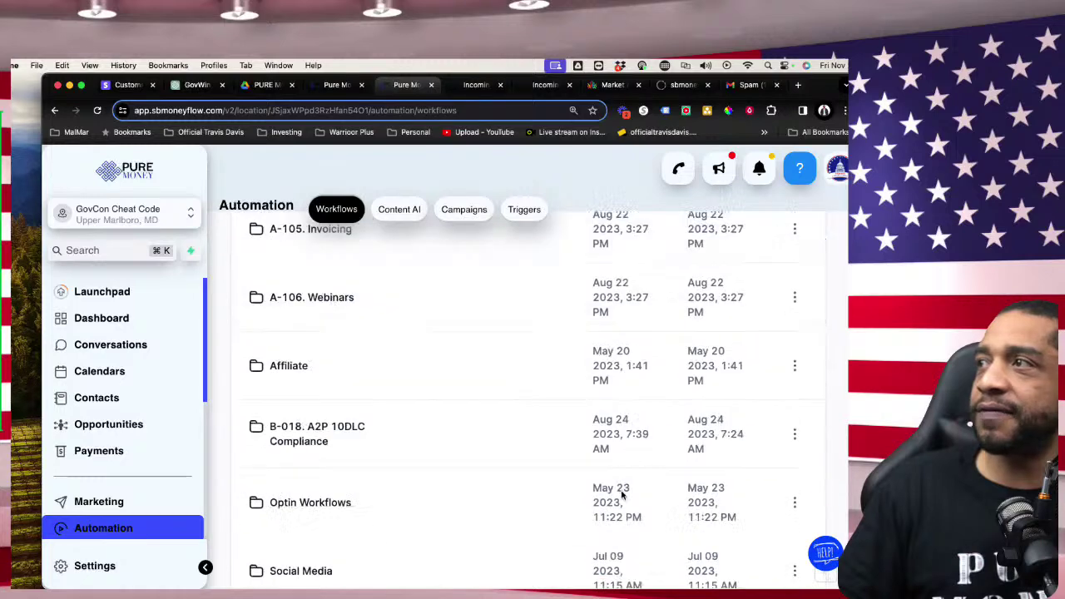
pyautogui.click(715, 541)
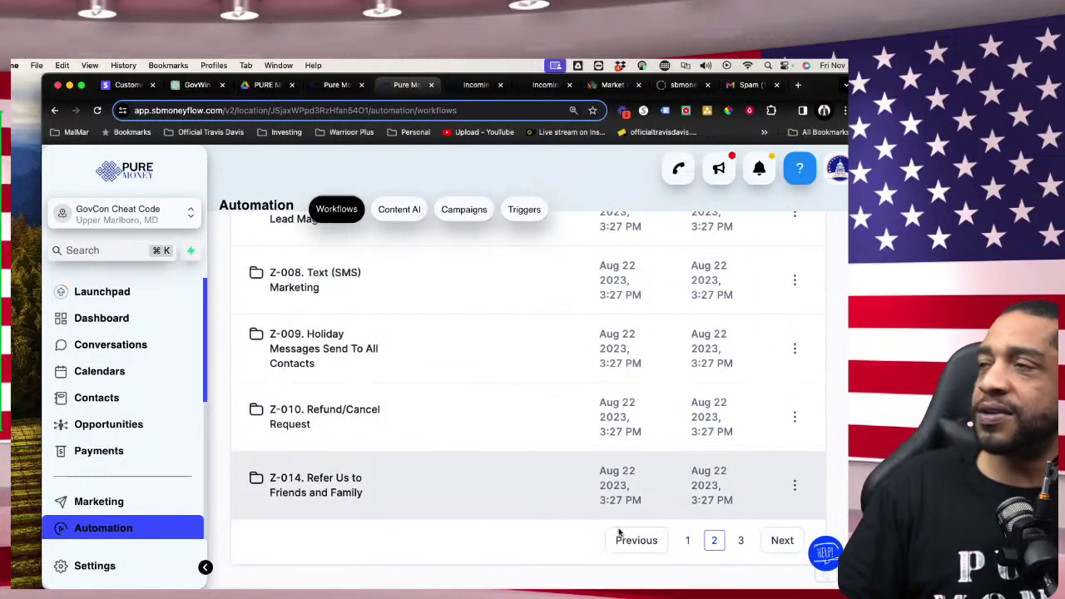
pyautogui.click(680, 541)
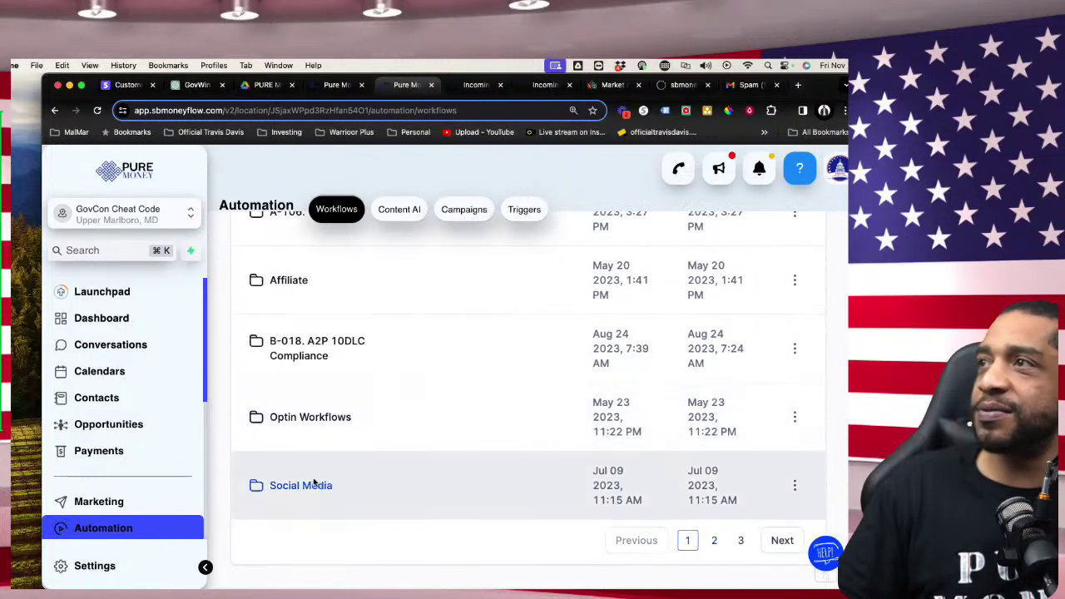
pyautogui.click(319, 486)
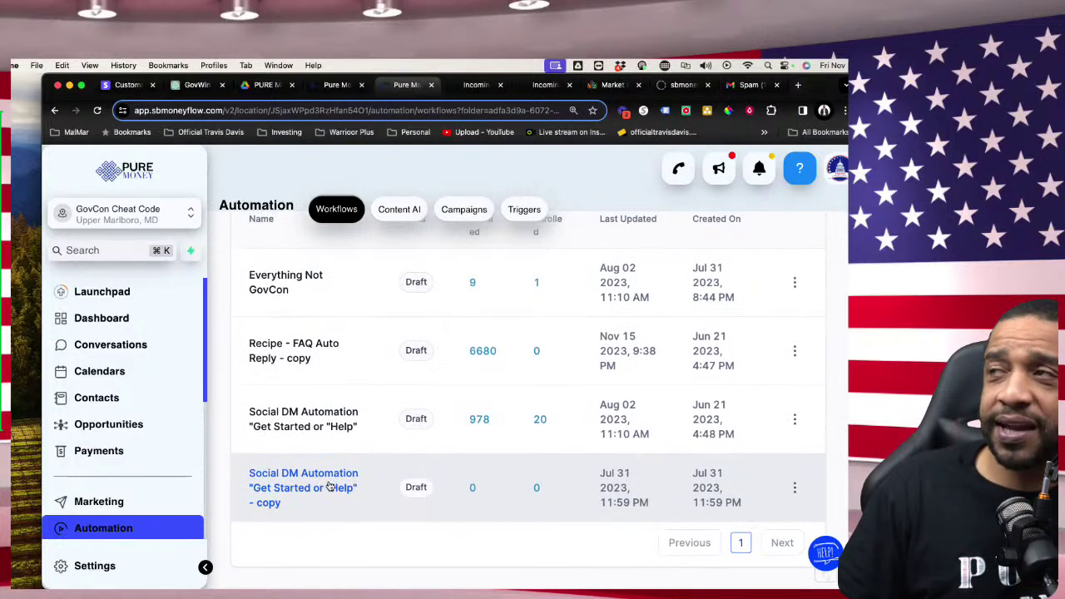
pyautogui.scroll(5, 330, 484)
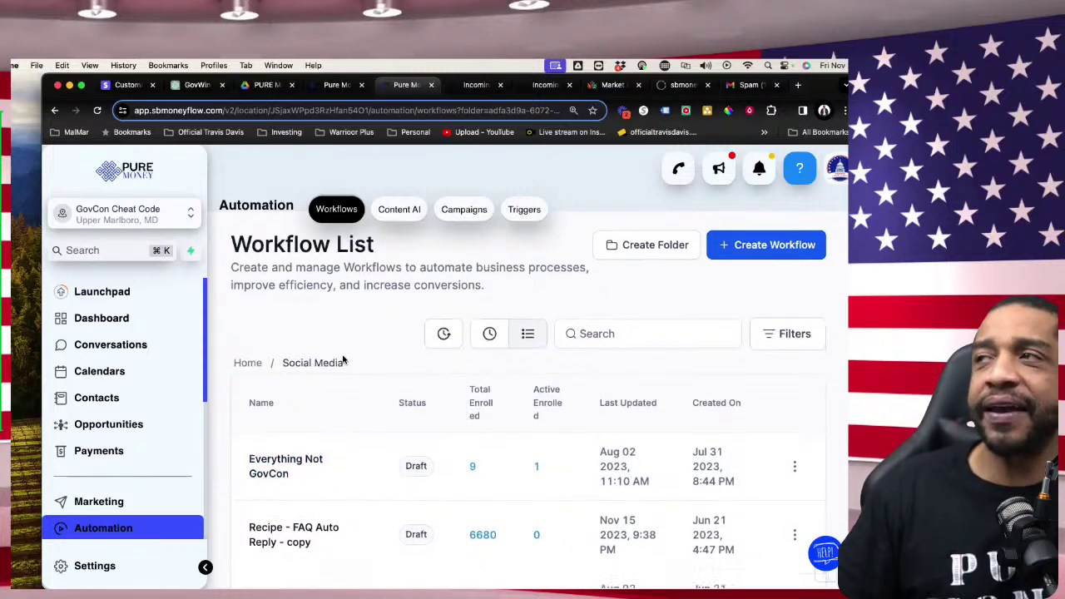
pyautogui.scroll(-4, 341, 358)
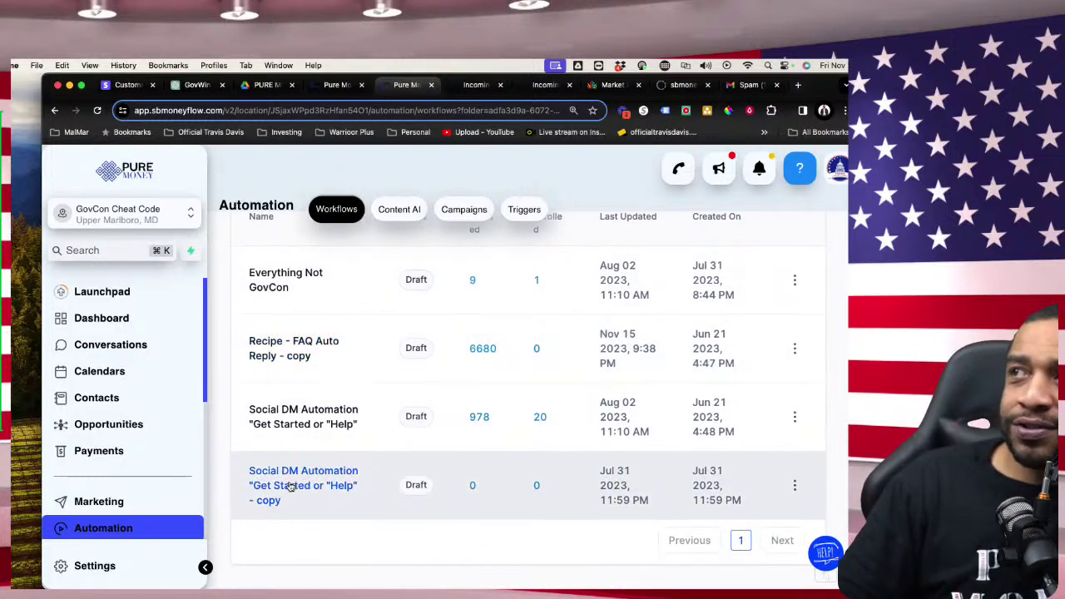
# Step: Back out of the "- copy" version of the Social DM Automation workflow and open the original Social DM Automation "Get Started or "Help" workflow
pyautogui.click(282, 494)
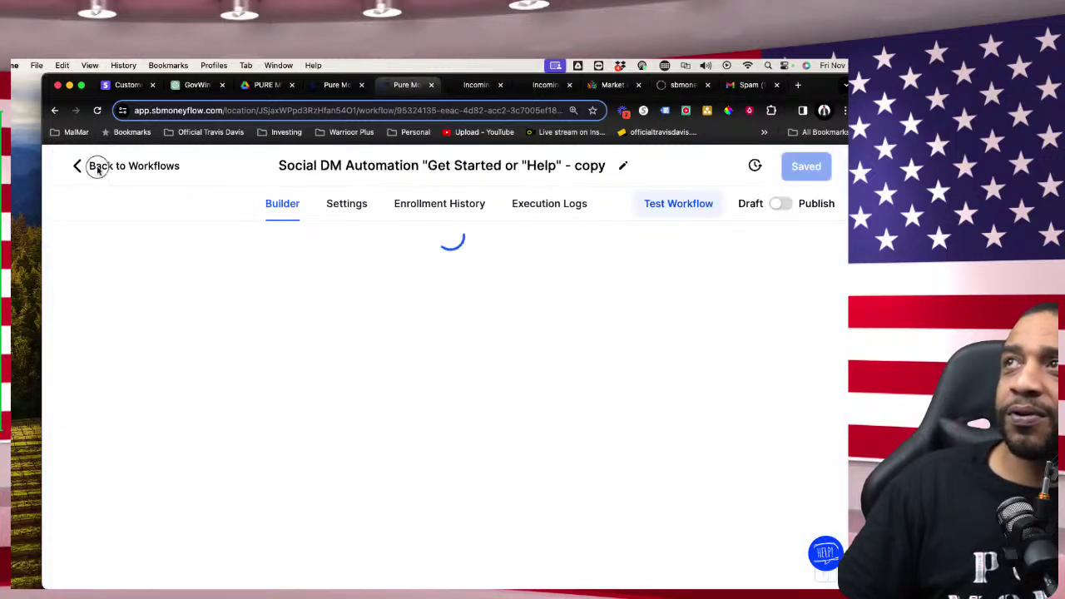
pyautogui.click(95, 166)
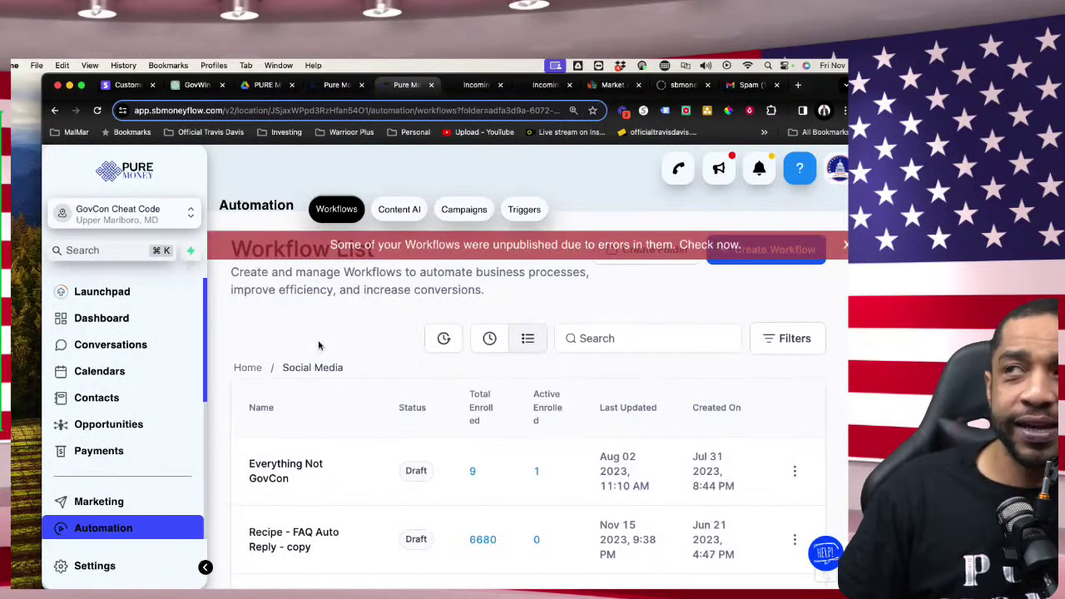
pyautogui.scroll(-3, 359, 414)
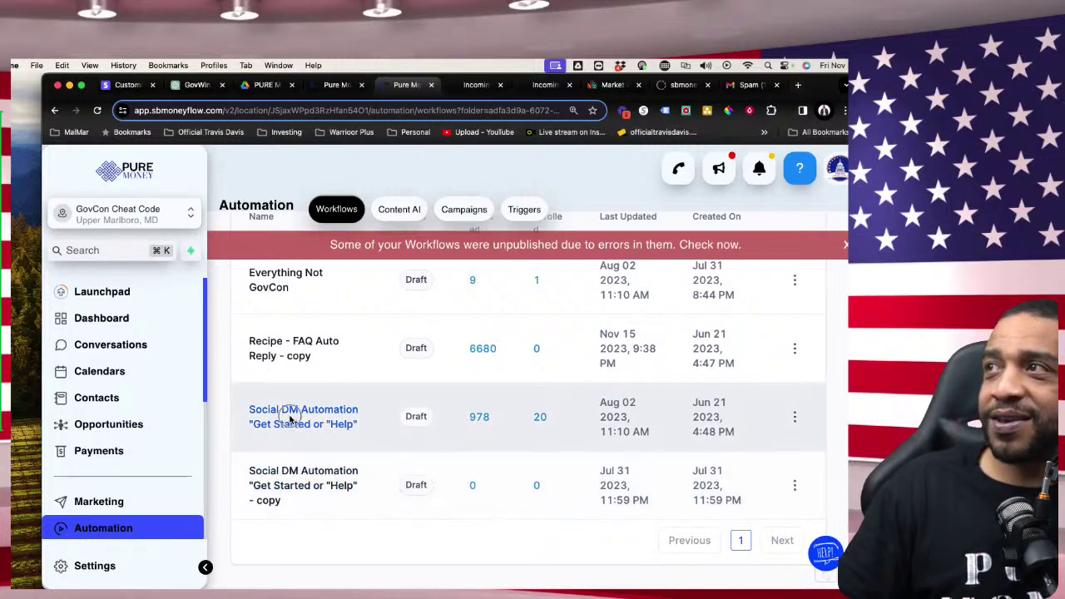
pyautogui.click(290, 413)
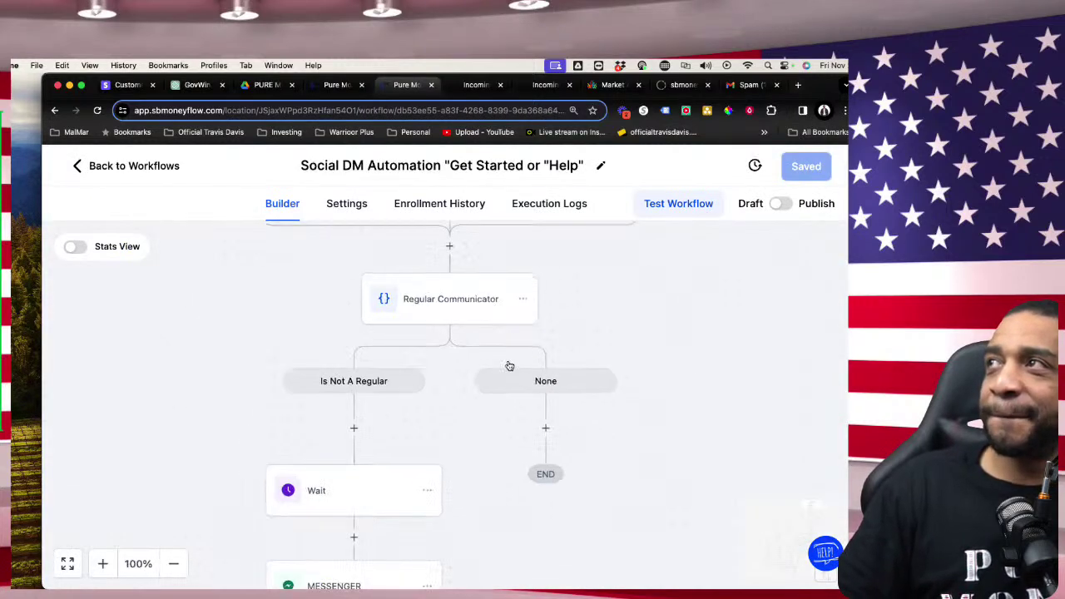
# Step: Examine the Social DM Automation workflow from its Facebook and Instagram triggers through to the Message contains 'Help' branch
pyautogui.scroll(2, 608, 375)
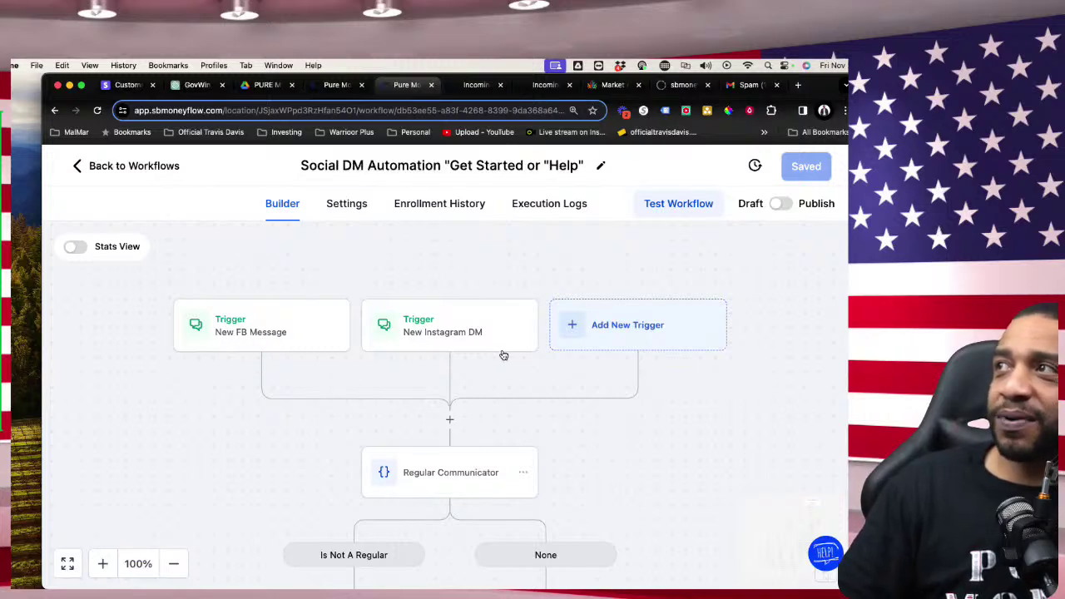
pyautogui.scroll(-4, 471, 409)
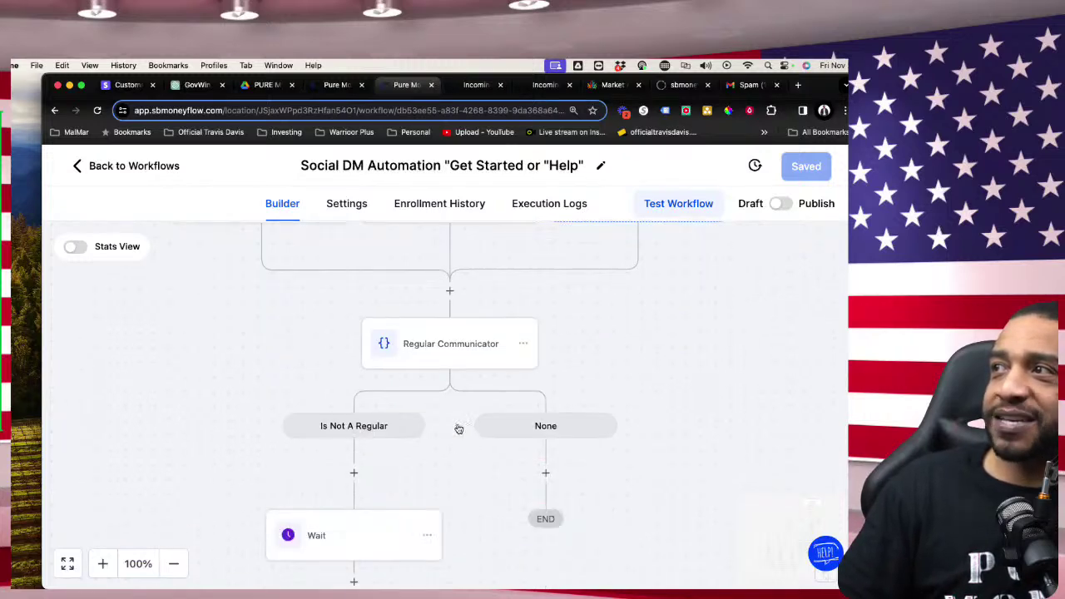
pyautogui.scroll(-10, 453, 427)
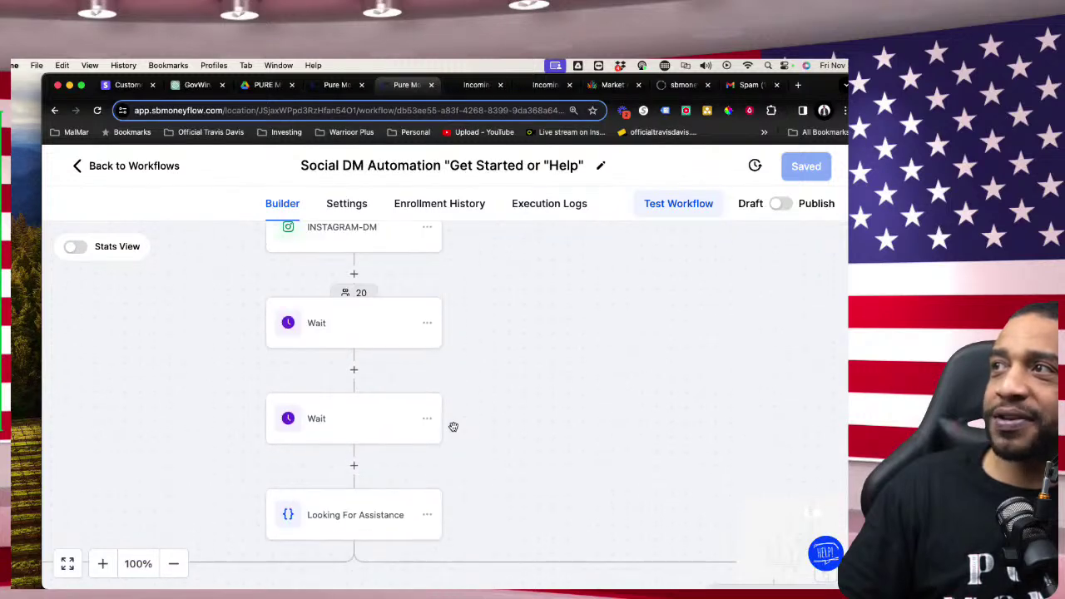
pyautogui.scroll(-3, 454, 427)
pyautogui.moveTo(531, 431); pyautogui.dragTo(730, 328)
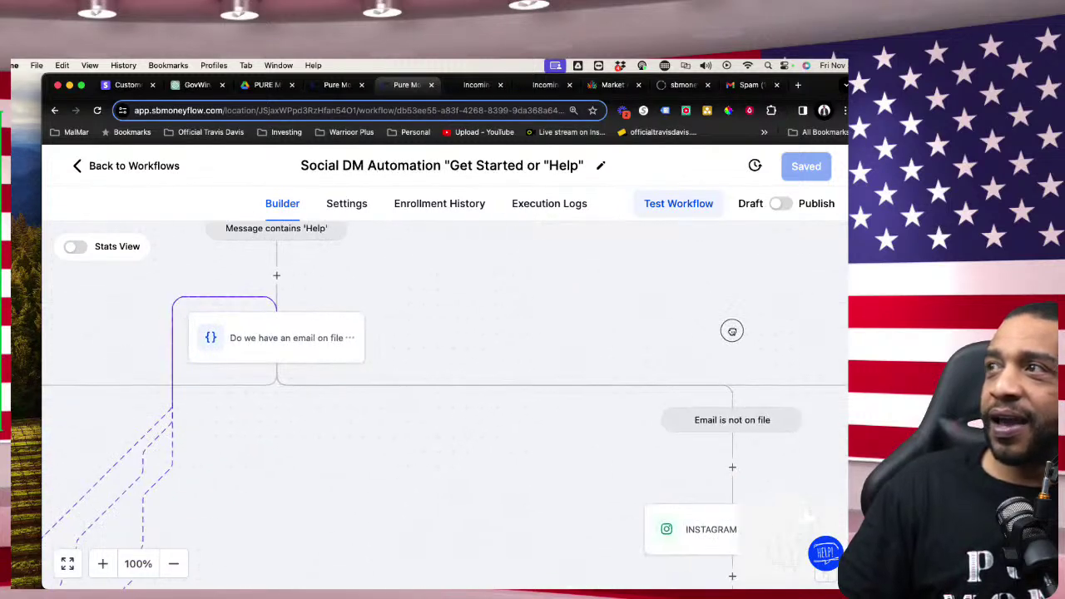
pyautogui.moveTo(269, 518); pyautogui.dragTo(583, 530)
pyautogui.moveTo(364, 298); pyautogui.dragTo(308, 416)
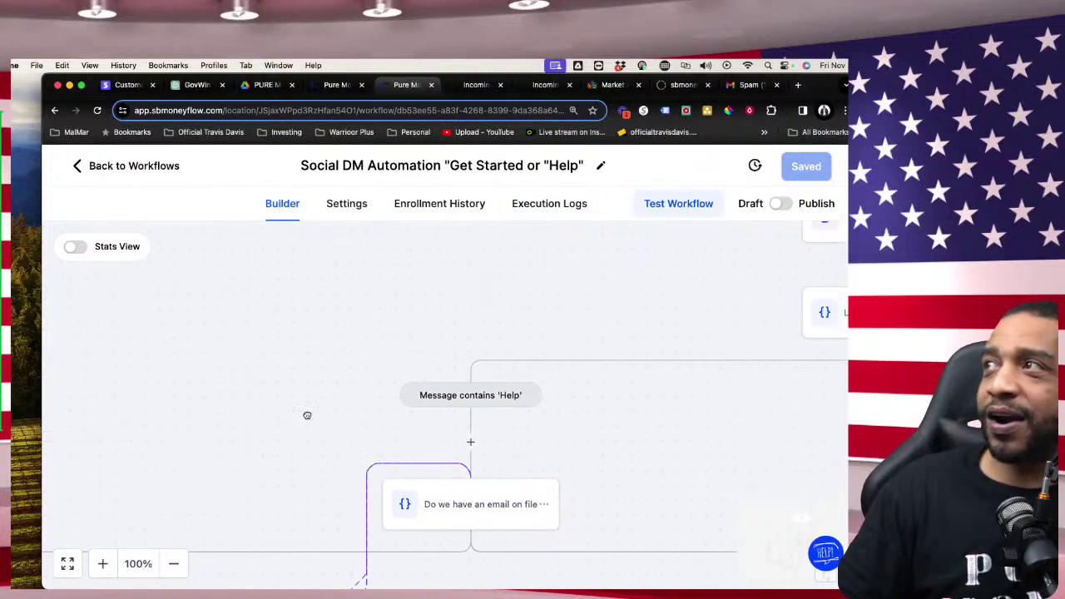
# Step: Inspect the "Do we have an email on file" condition under the Help branch and close it without saving
pyautogui.moveTo(604, 471); pyautogui.dragTo(564, 355)
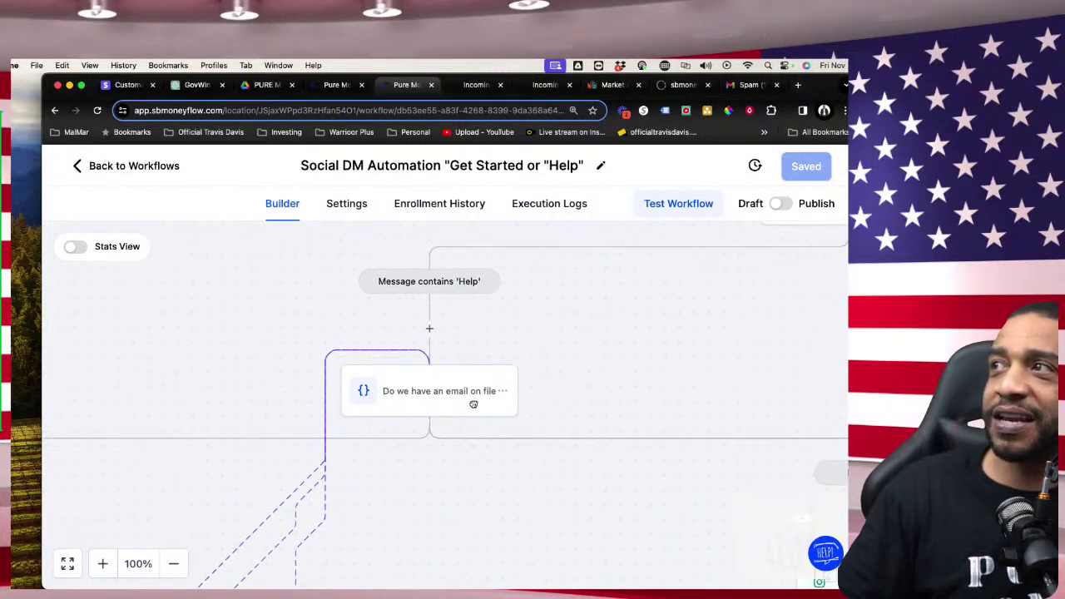
pyautogui.click(439, 400)
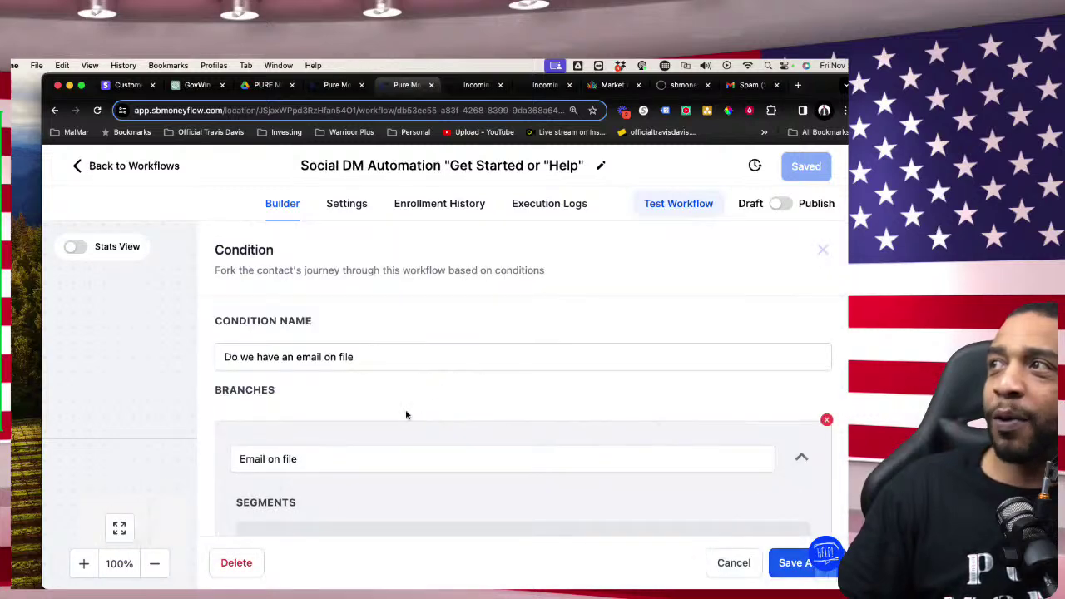
pyautogui.click(738, 563)
# Step: Examine the numbered reply branches of the Social DM Automation workflow, from "1. Government Contracting" through "4. Consultation"
pyautogui.scroll(-3, 542, 471)
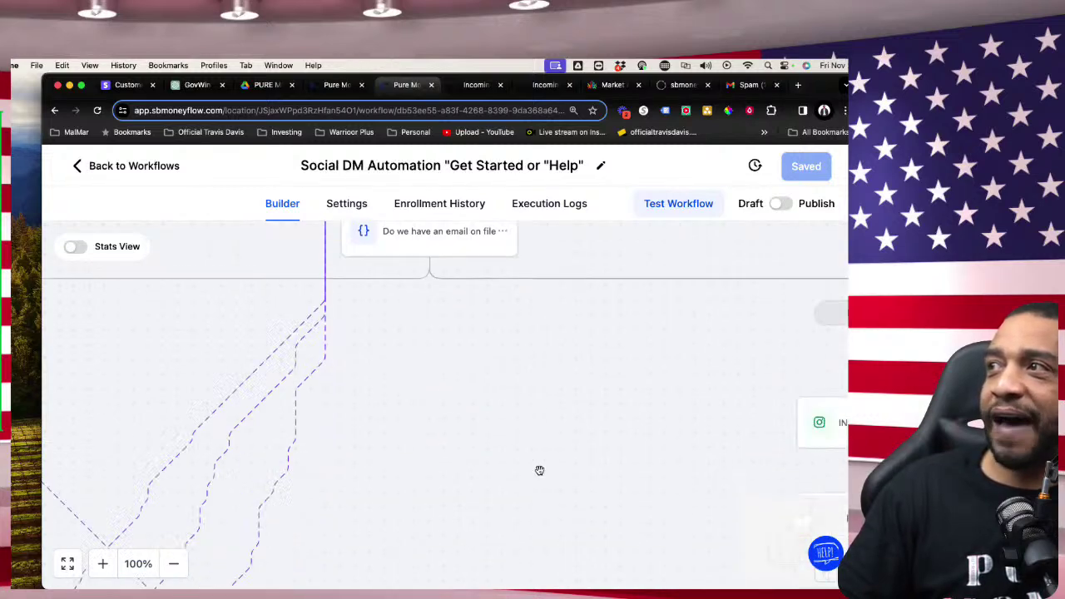
pyautogui.moveTo(376, 483); pyautogui.dragTo(708, 267)
pyautogui.moveTo(320, 417); pyautogui.dragTo(375, 221)
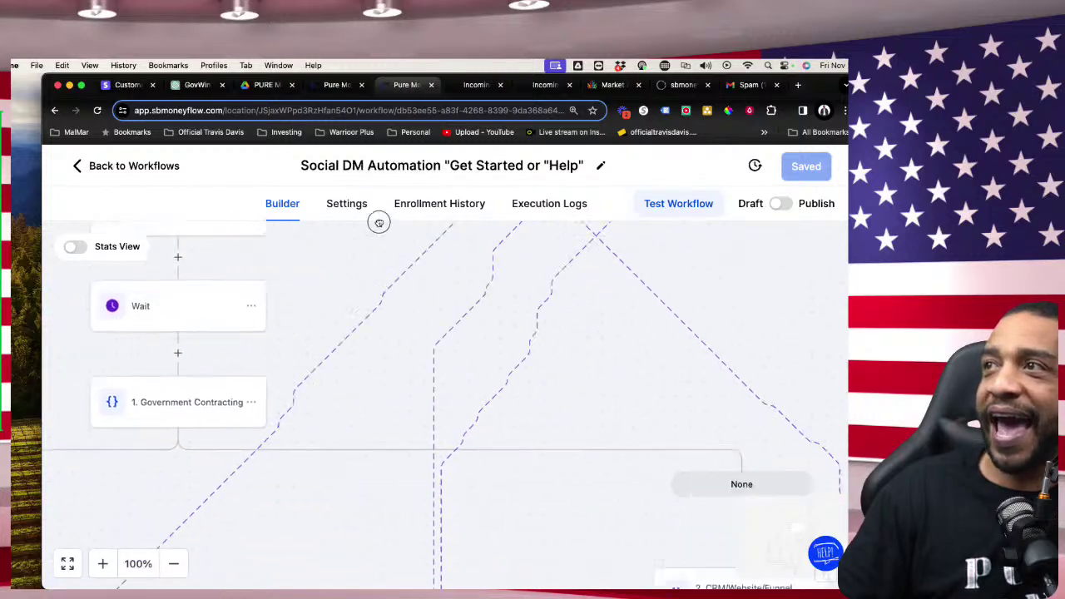
pyautogui.scroll(-2, 358, 222)
pyautogui.moveTo(252, 423); pyautogui.dragTo(545, 595)
pyautogui.moveTo(555, 474); pyautogui.dragTo(207, 215)
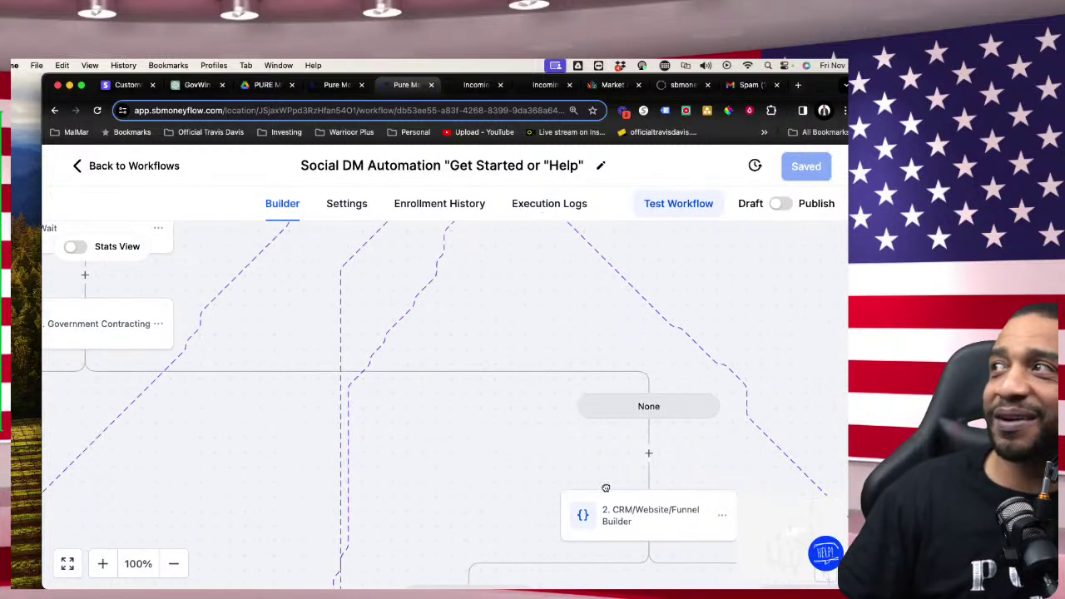
pyautogui.moveTo(525, 504); pyautogui.dragTo(444, 349)
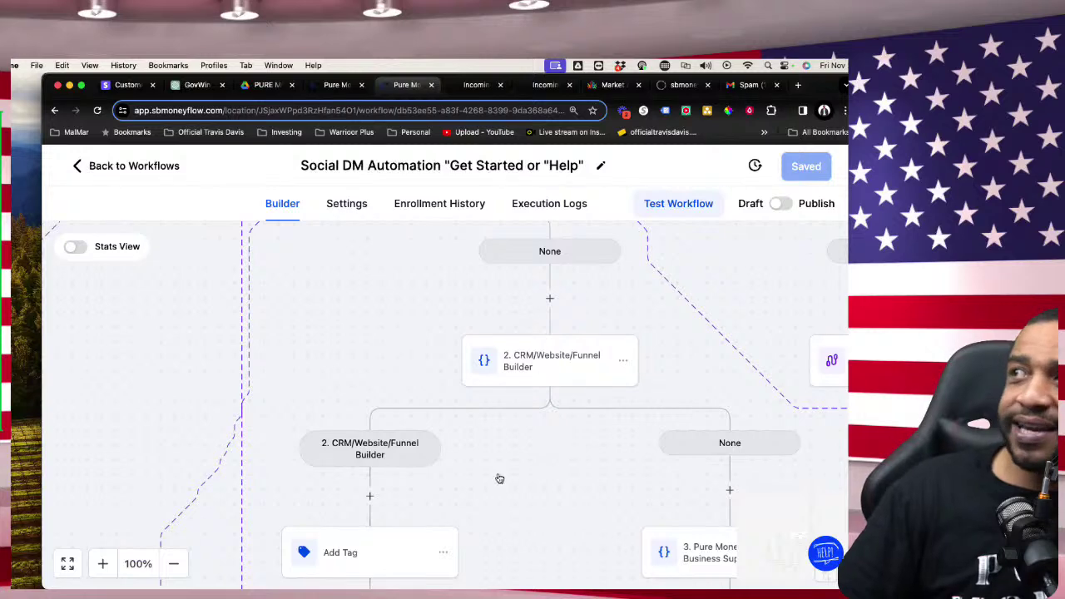
pyautogui.moveTo(502, 499); pyautogui.dragTo(304, 375)
pyautogui.moveTo(650, 368); pyautogui.dragTo(515, 338)
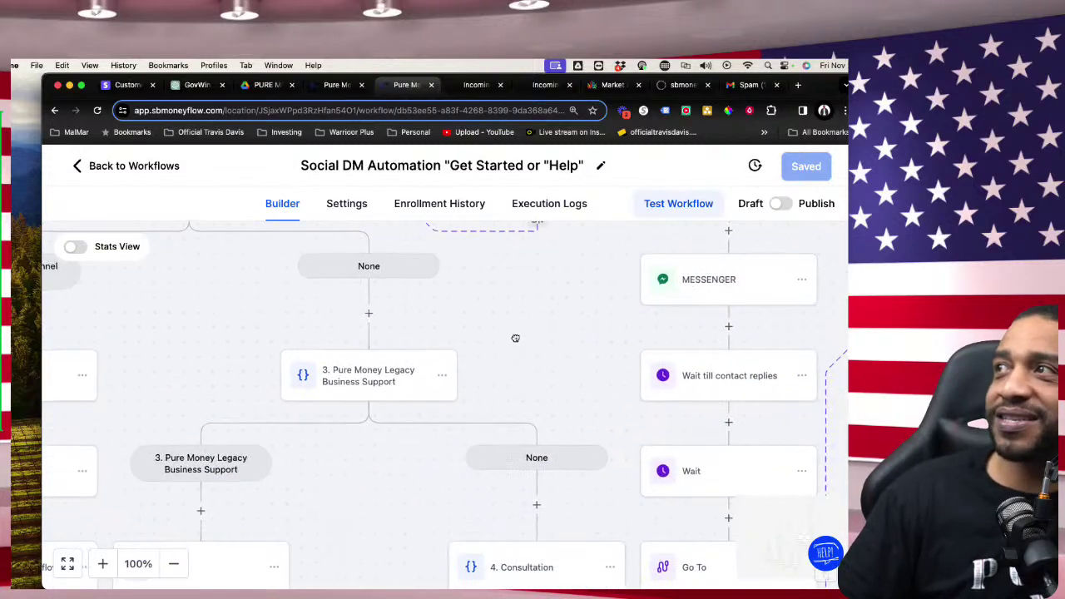
pyautogui.moveTo(431, 497); pyautogui.dragTo(261, 408)
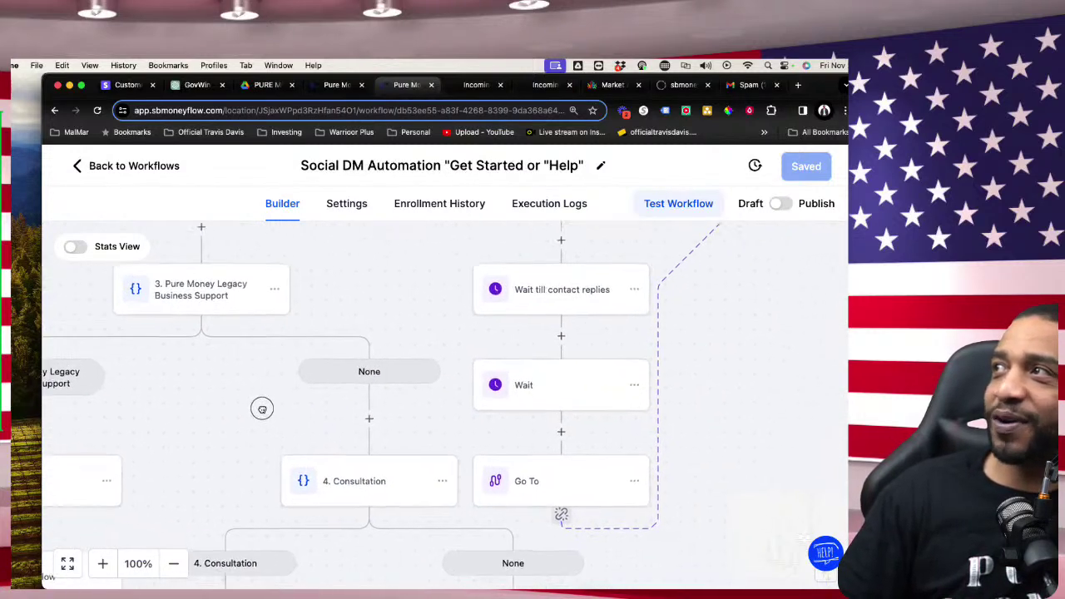
pyautogui.moveTo(545, 455); pyautogui.dragTo(524, 407)
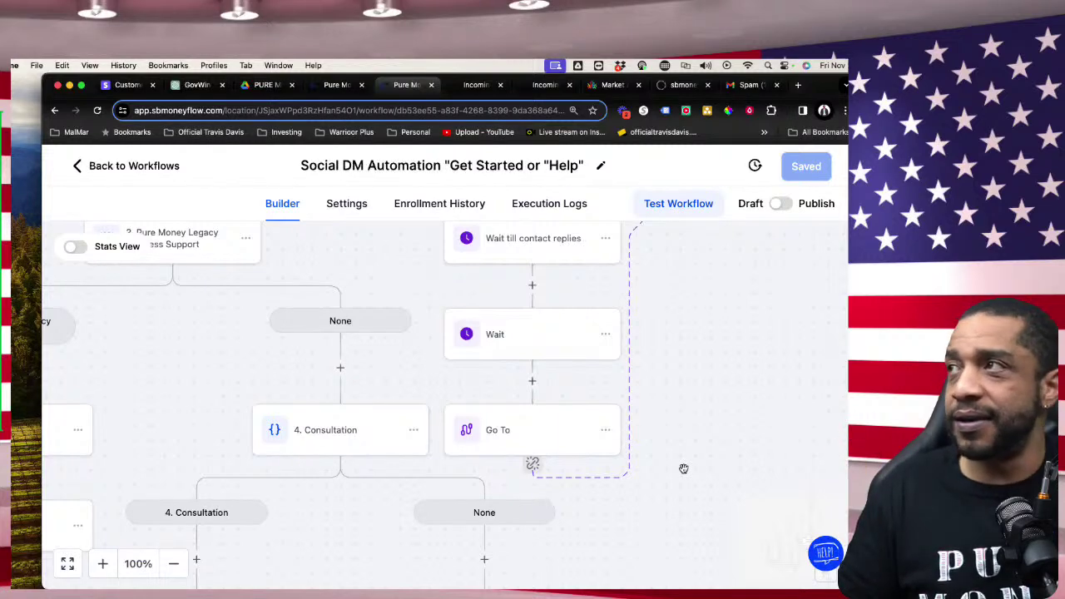
# Step: Return to the Social Media folder, open the "Recipe - FAQ Auto Reply - copy" workflow, and dismiss its draft-lock warning
pyautogui.click(129, 169)
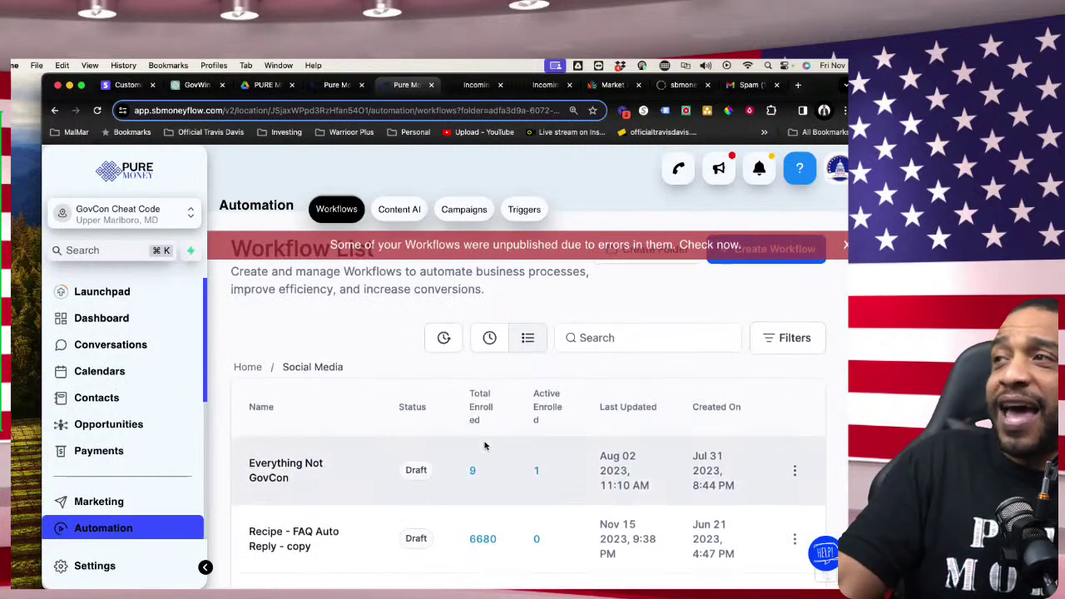
pyautogui.scroll(-5, 458, 473)
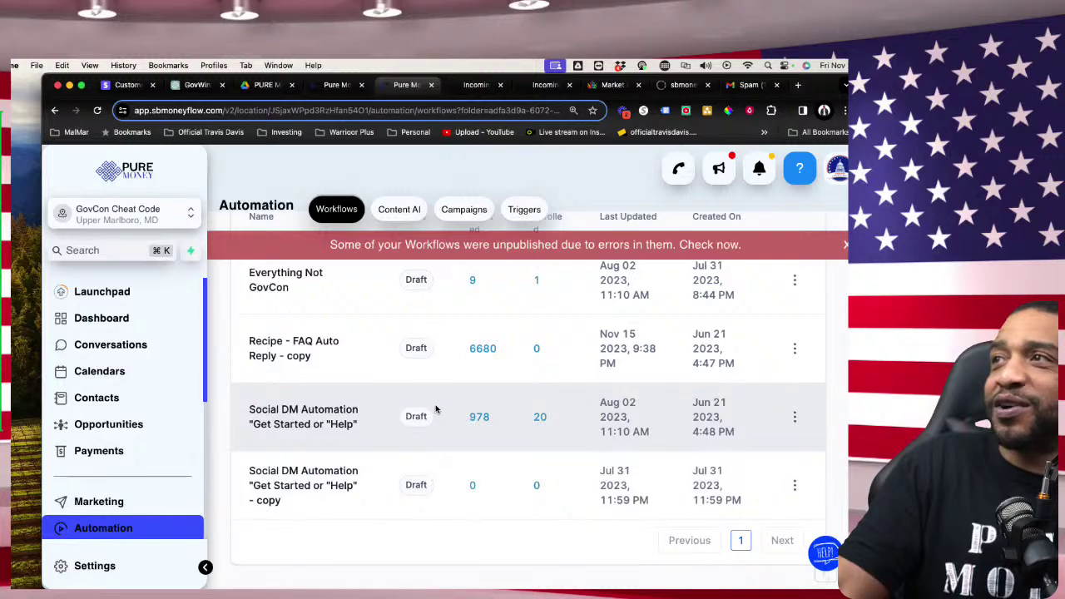
pyautogui.moveTo(450, 348); pyautogui.dragTo(298, 349)
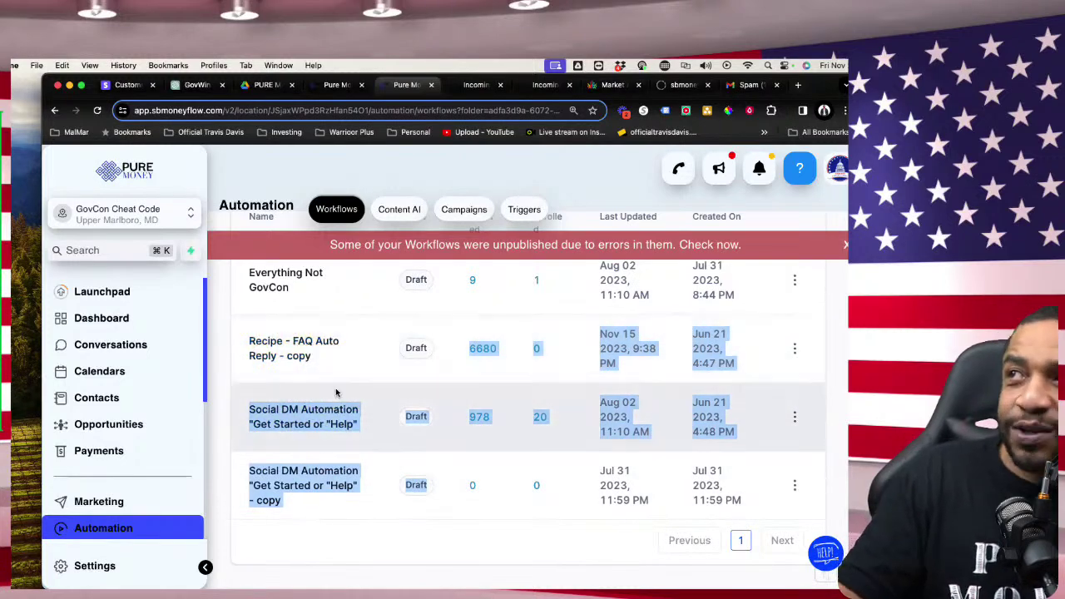
pyautogui.scroll(1, 333, 388)
pyautogui.click(314, 392)
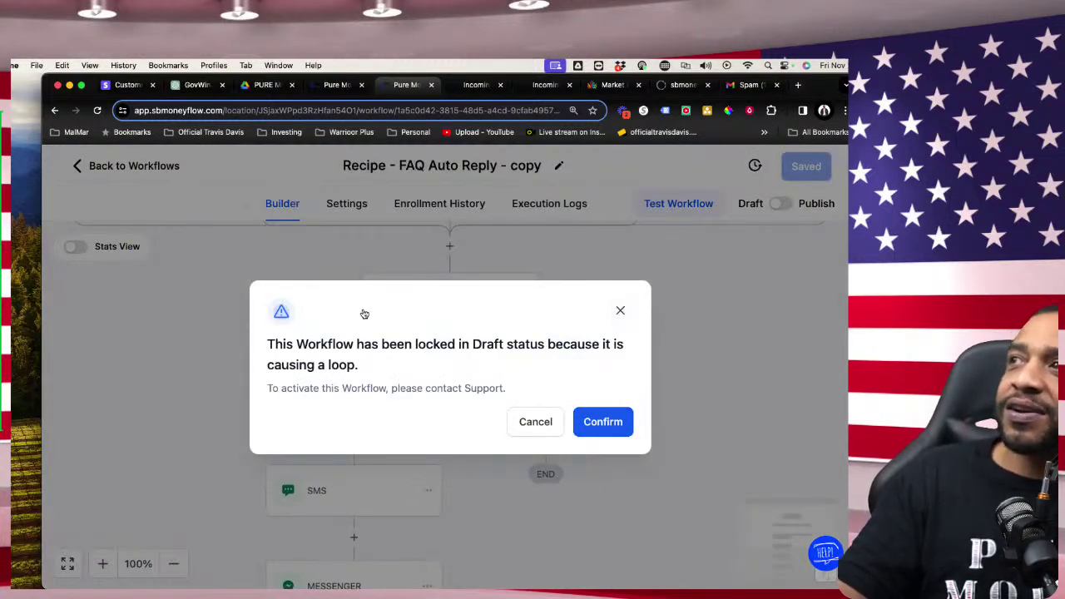
pyautogui.moveTo(357, 344); pyautogui.dragTo(505, 391)
pyautogui.click(532, 421)
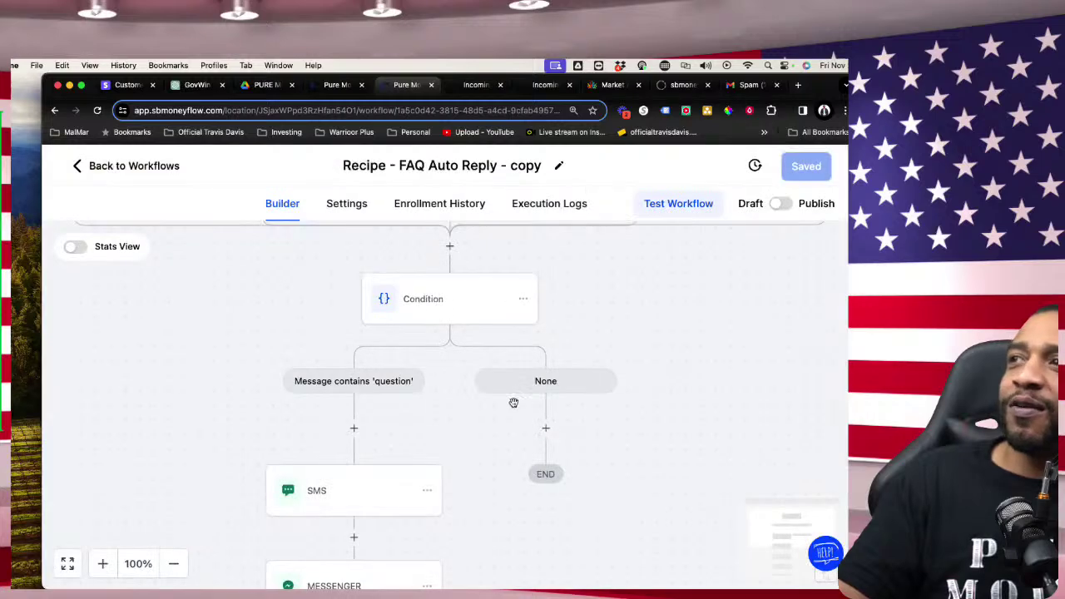
# Step: Examine the FAQ Auto Reply workflow from its message triggers through the 'question' condition to the SMS, Messenger, Instagram DM and Google Message replies
pyautogui.scroll(4, 499, 402)
pyautogui.scroll(-3, 496, 401)
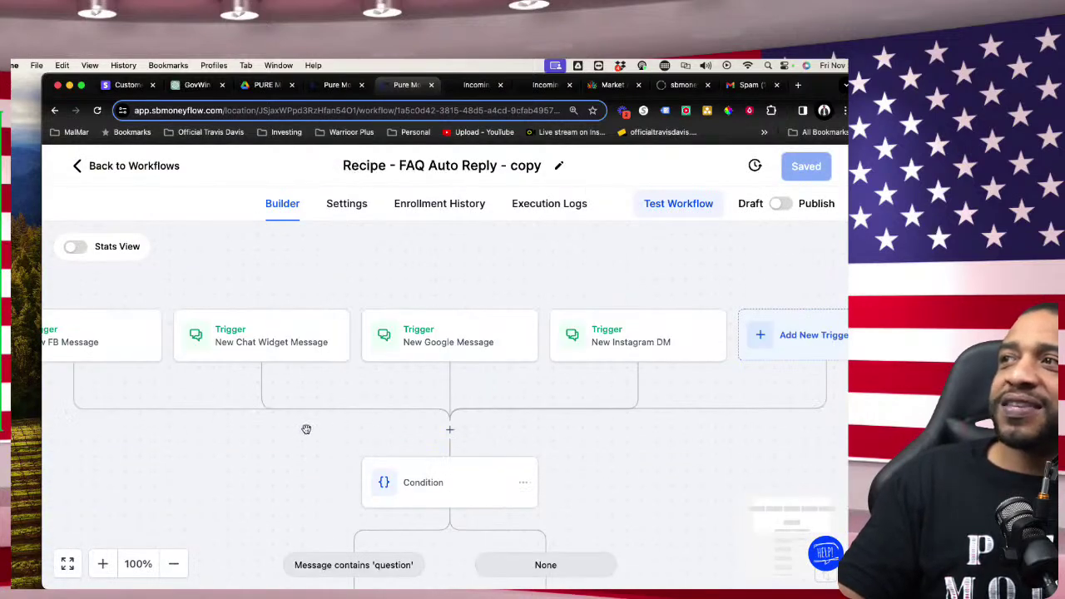
pyautogui.moveTo(304, 430); pyautogui.dragTo(321, 283)
pyautogui.moveTo(300, 363); pyautogui.dragTo(314, 283)
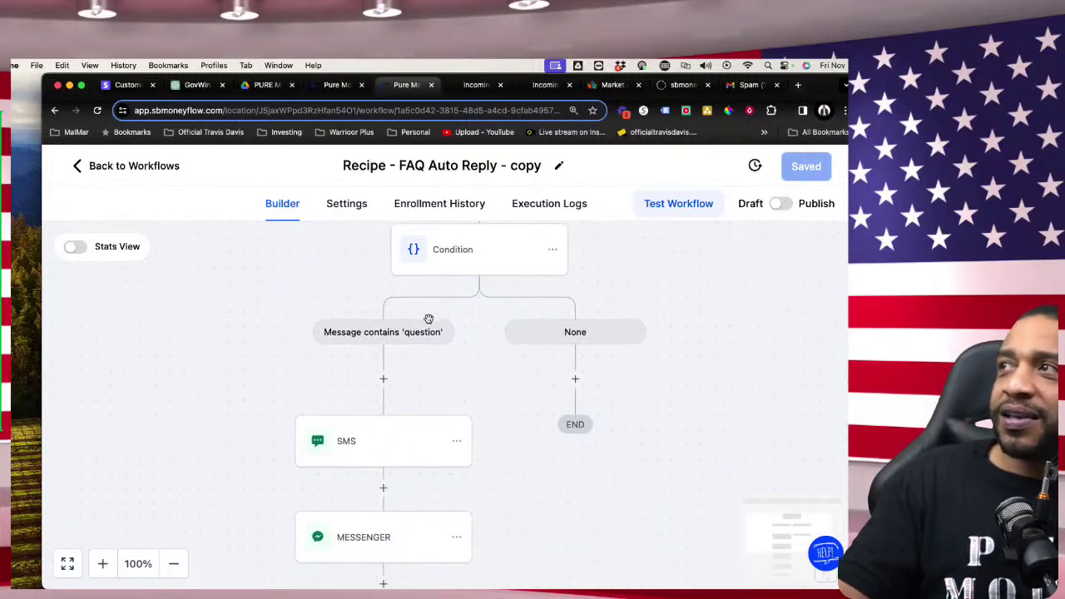
pyautogui.scroll(-3, 487, 391)
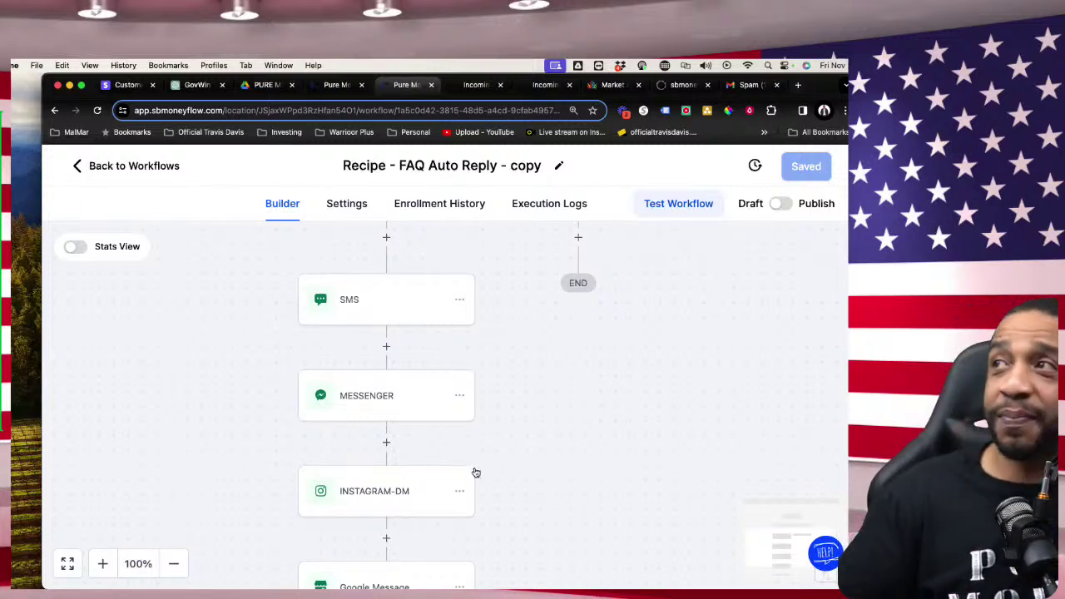
pyautogui.scroll(-1, 419, 408)
pyautogui.scroll(-5, 420, 408)
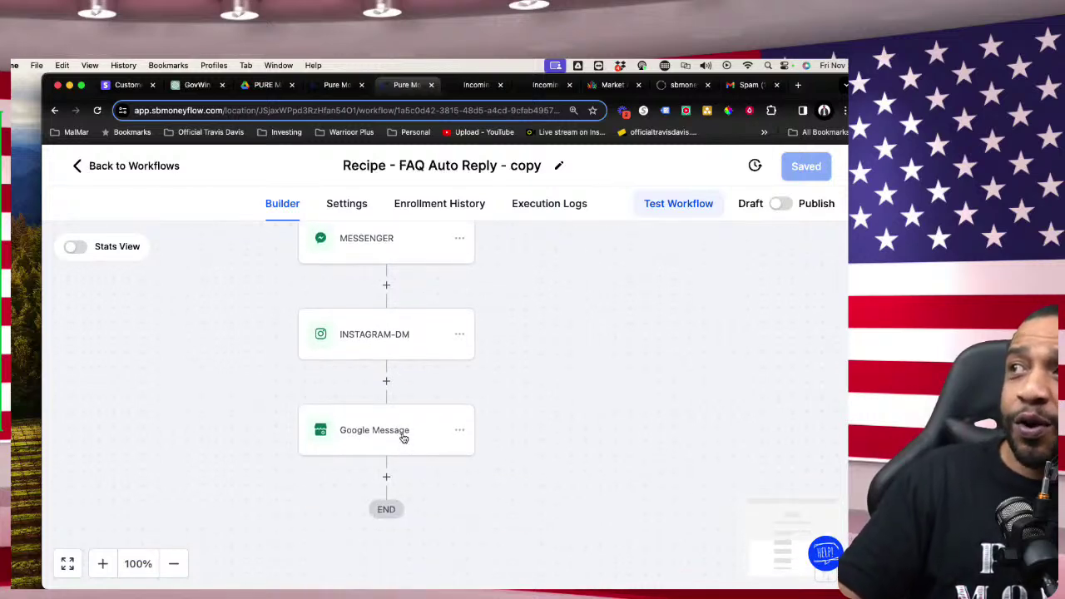
pyautogui.scroll(5, 554, 319)
pyautogui.scroll(5, 553, 319)
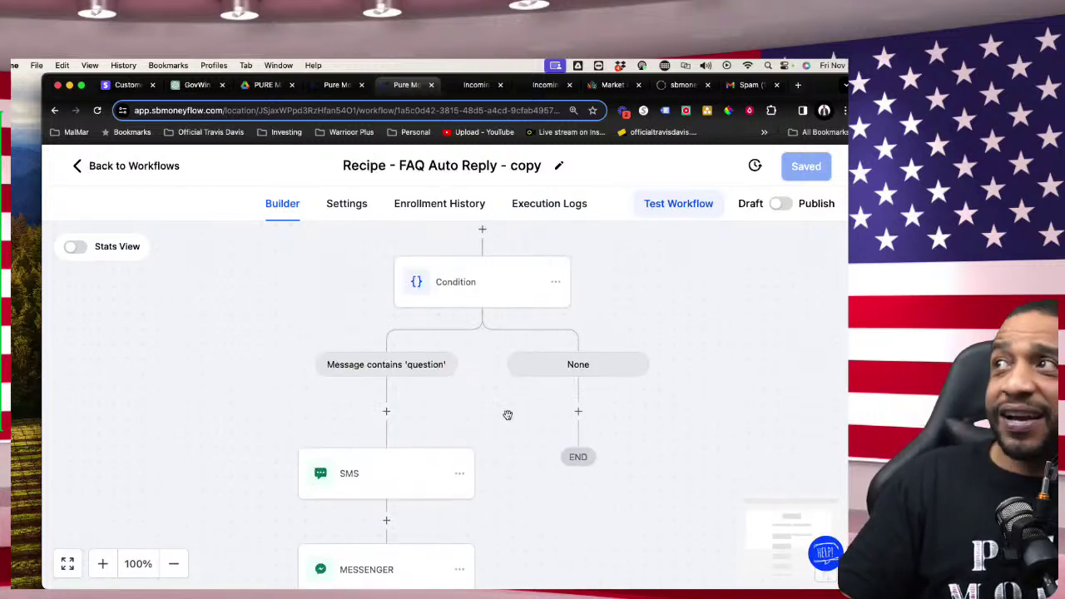
pyautogui.moveTo(502, 423); pyautogui.dragTo(407, 375)
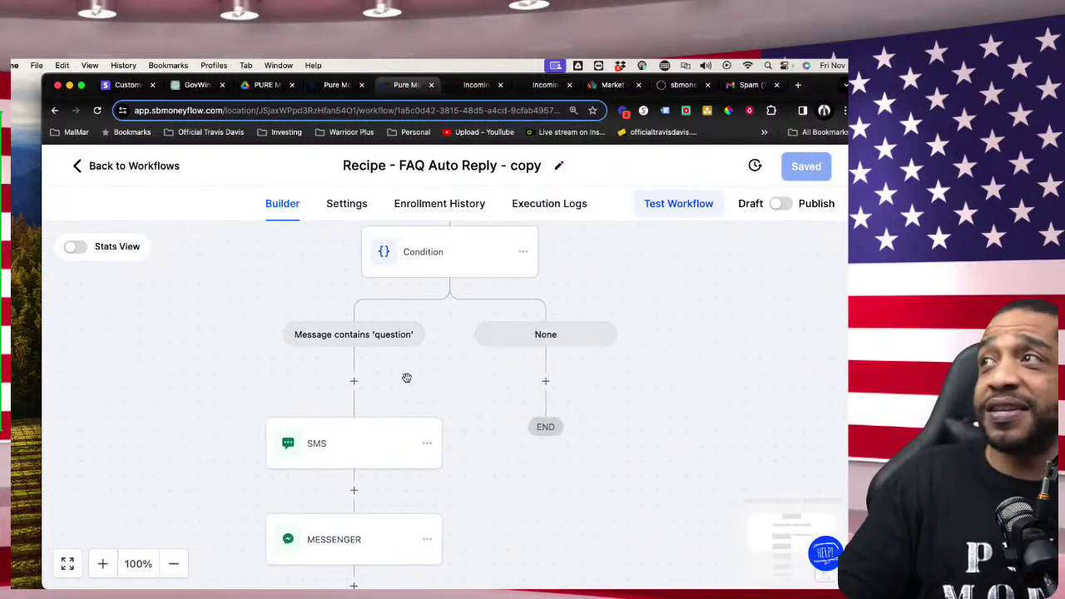
# Step: Go back to the Social Media workflow list and switch to the GovCon Demo Account sub-account
pyautogui.click(127, 171)
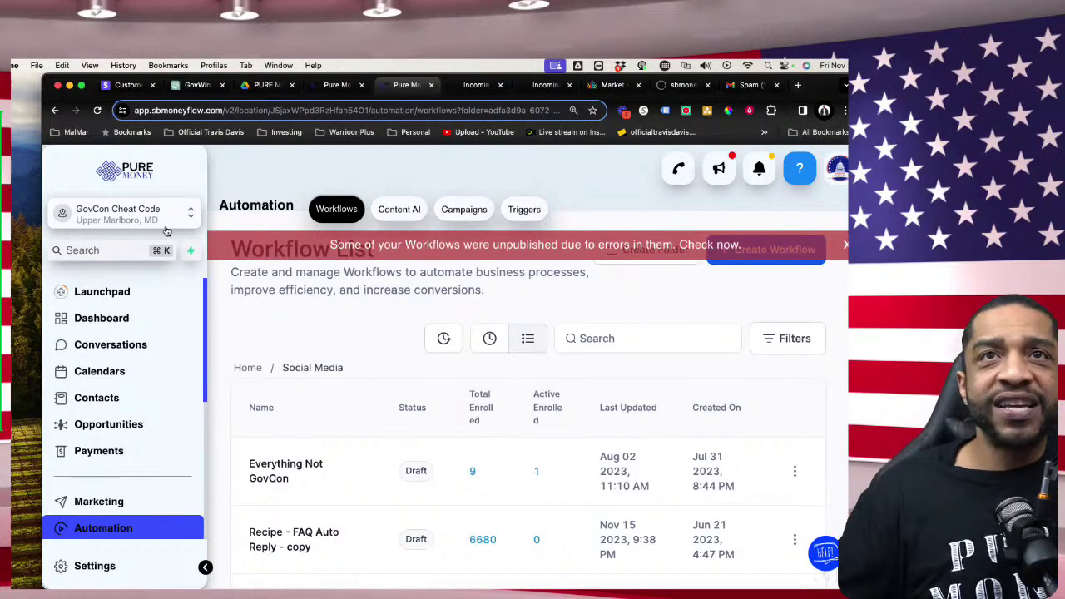
pyautogui.scroll(-3, 351, 429)
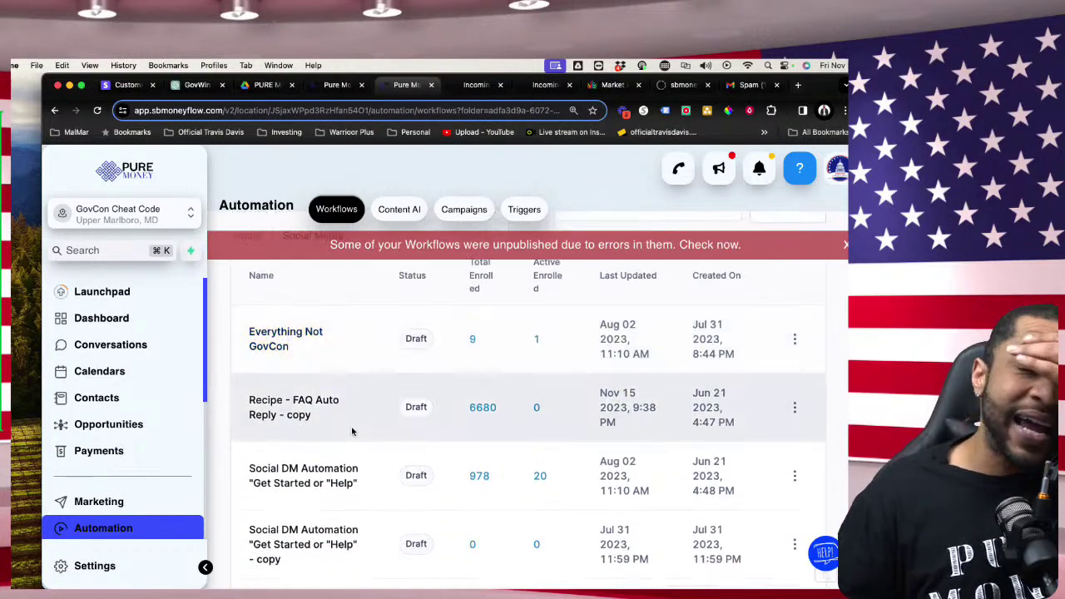
pyautogui.scroll(-1, 344, 432)
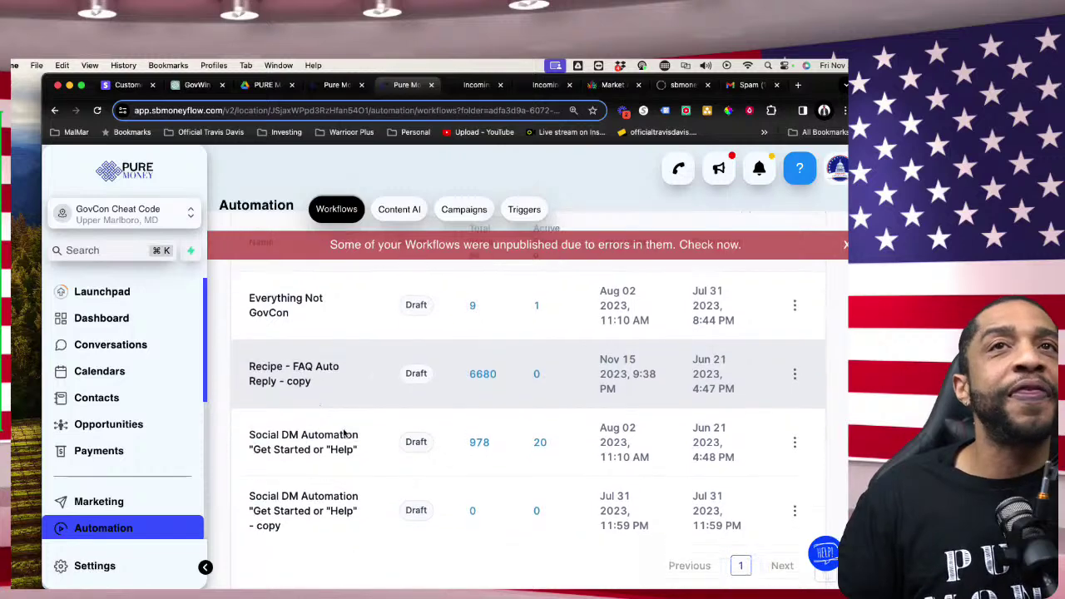
pyautogui.scroll(-1, 344, 432)
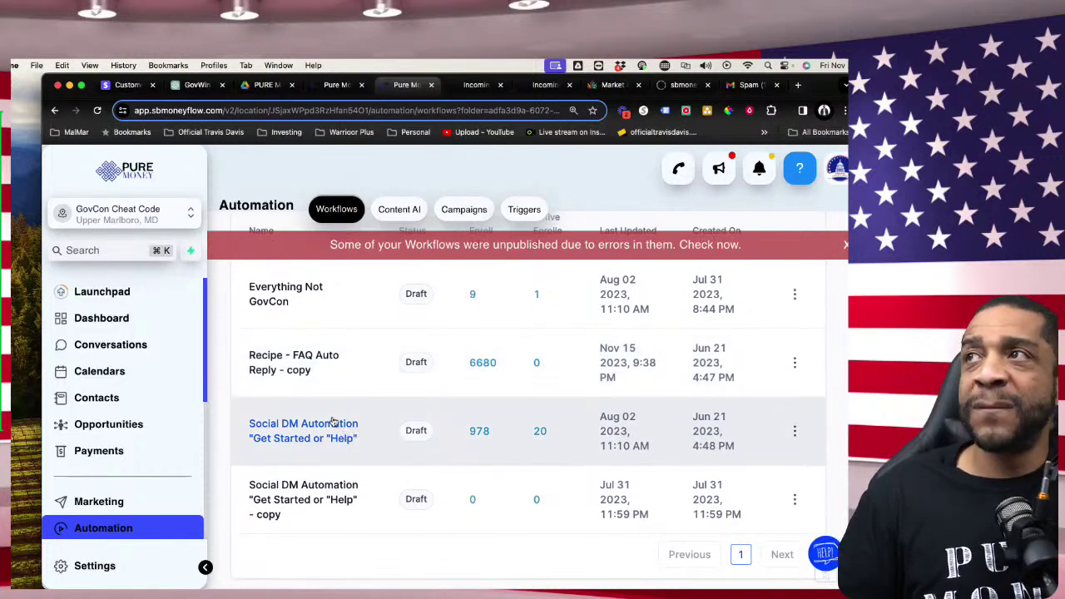
pyautogui.click(171, 219)
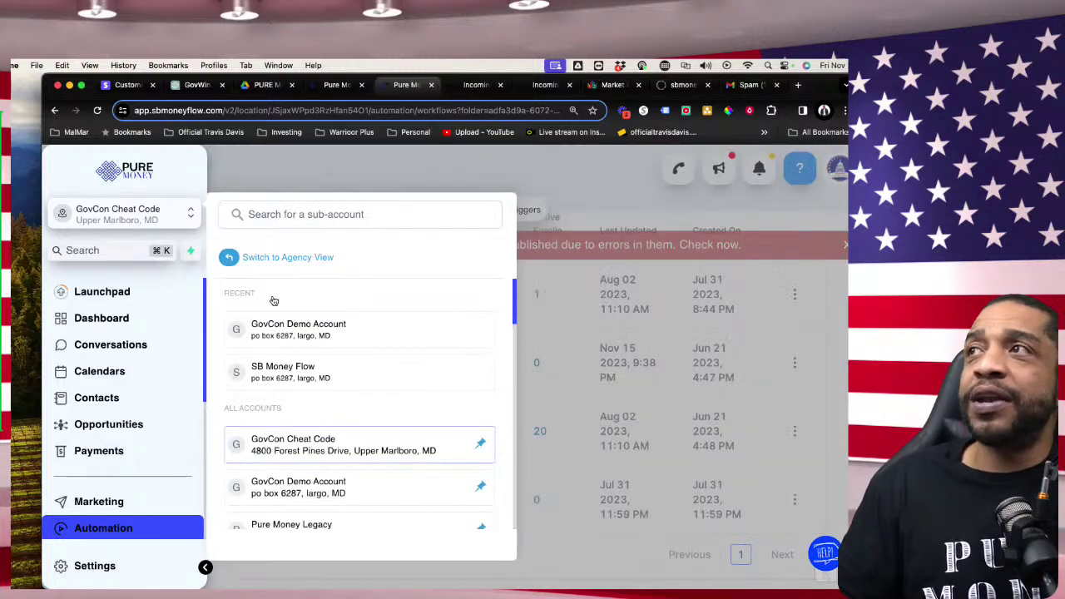
pyautogui.click(310, 333)
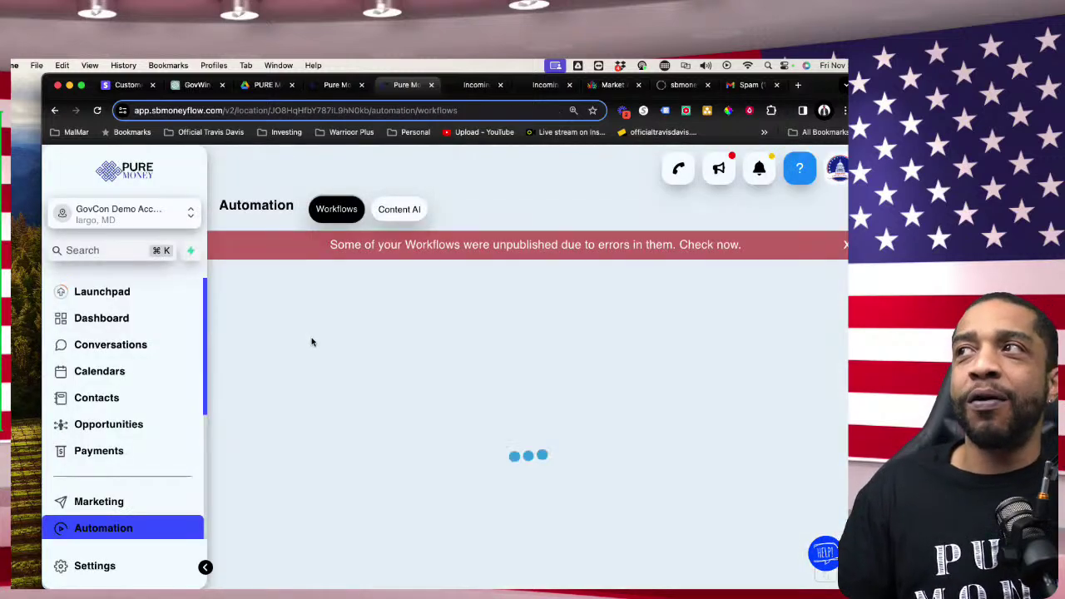
# Step: Look through the demo account's workflow folders and open the "Z-003. Incoming Lead Follow Up" folder
pyautogui.scroll(-1, 326, 428)
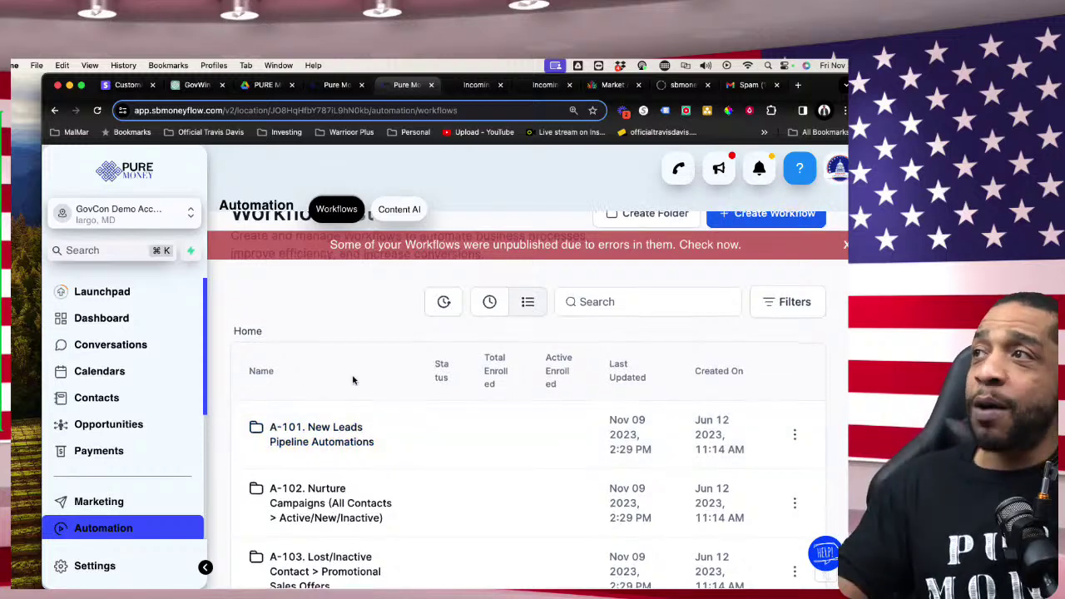
pyautogui.scroll(-1, 351, 381)
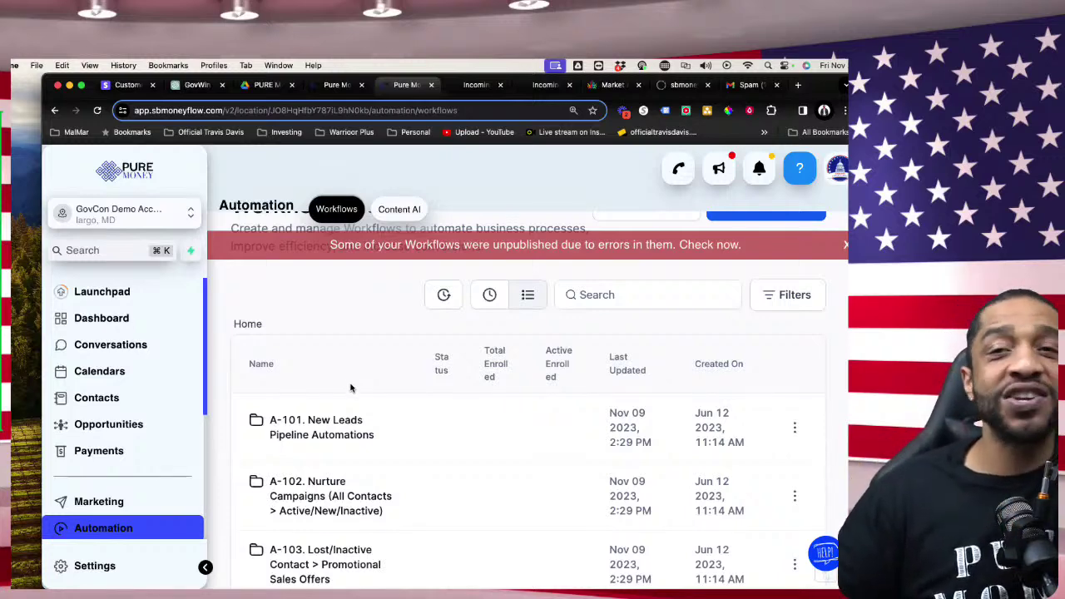
pyautogui.scroll(-1, 441, 403)
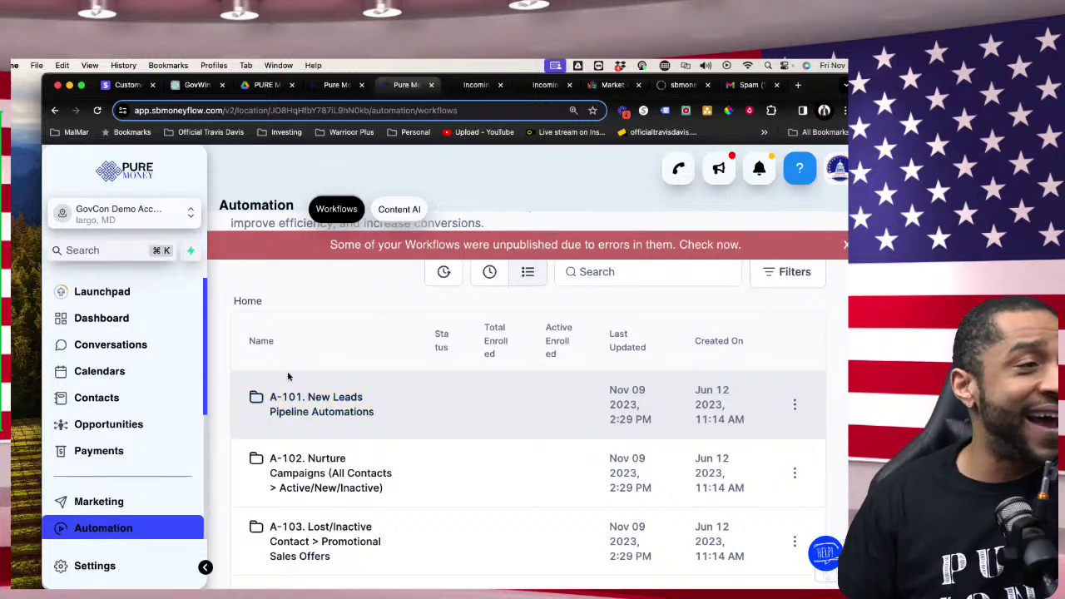
pyautogui.scroll(-1, 345, 362)
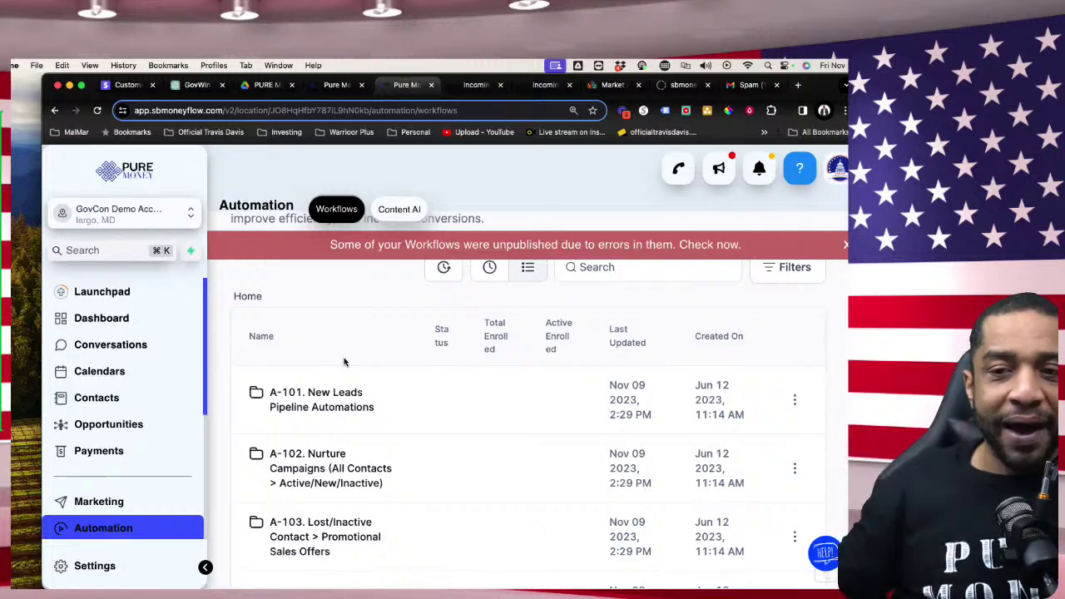
pyautogui.scroll(-5, 368, 473)
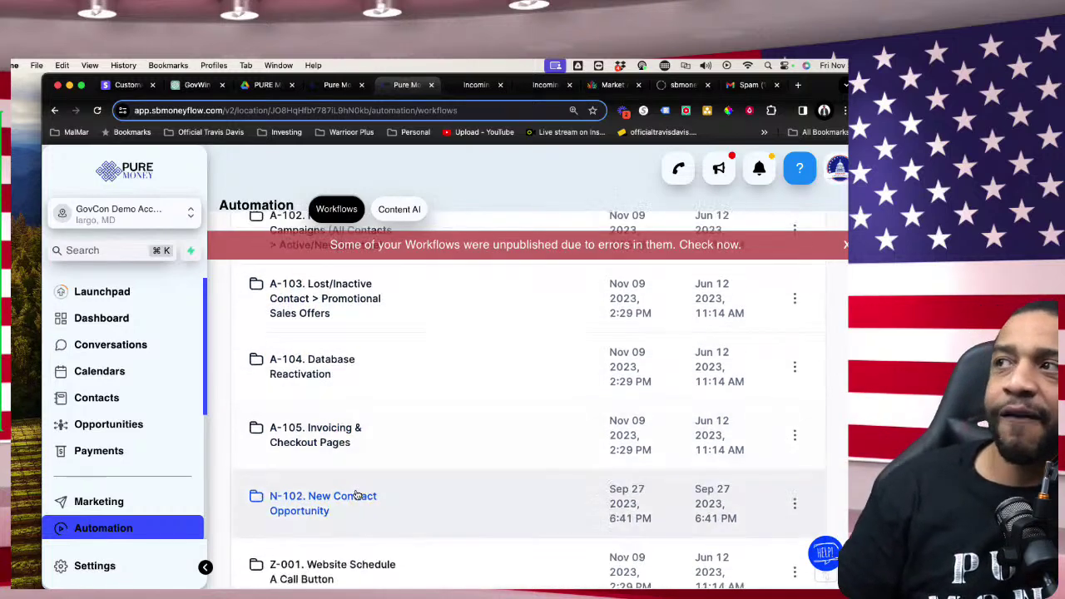
pyautogui.scroll(-5, 431, 527)
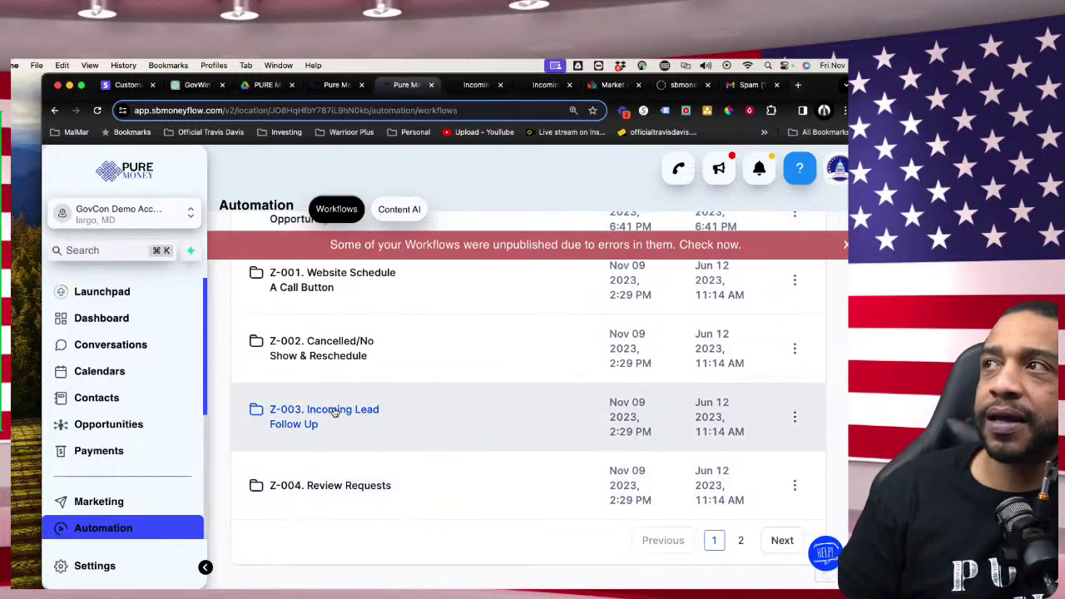
pyautogui.click(335, 412)
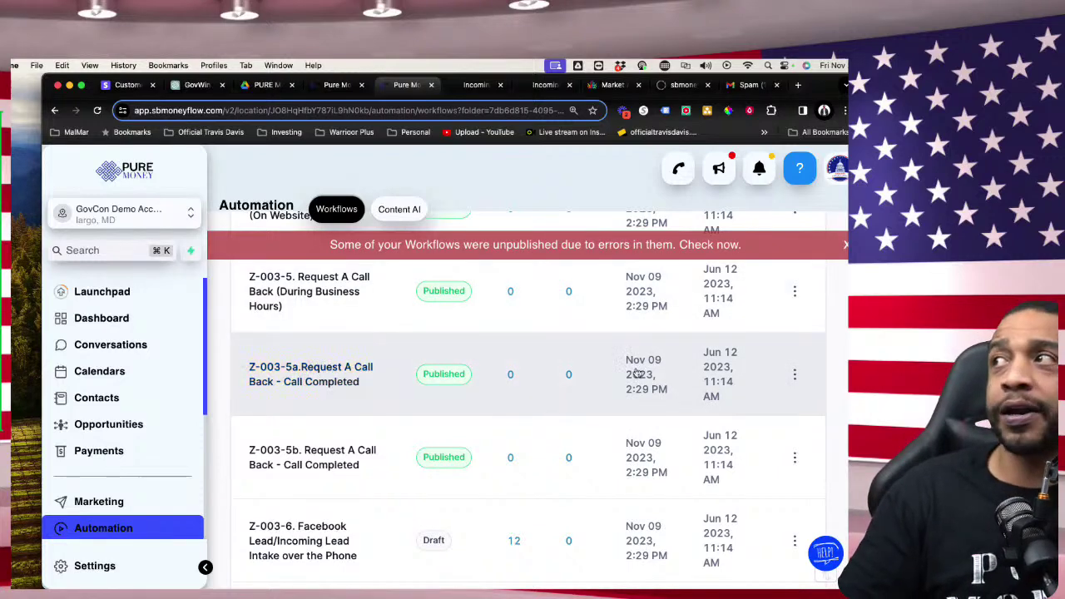
# Step: Check the available actions for the "Z-003-5a.Request A Call Back - Call Completed" workflow, then open it and inspect its triggers and first actions
pyautogui.click(795, 375)
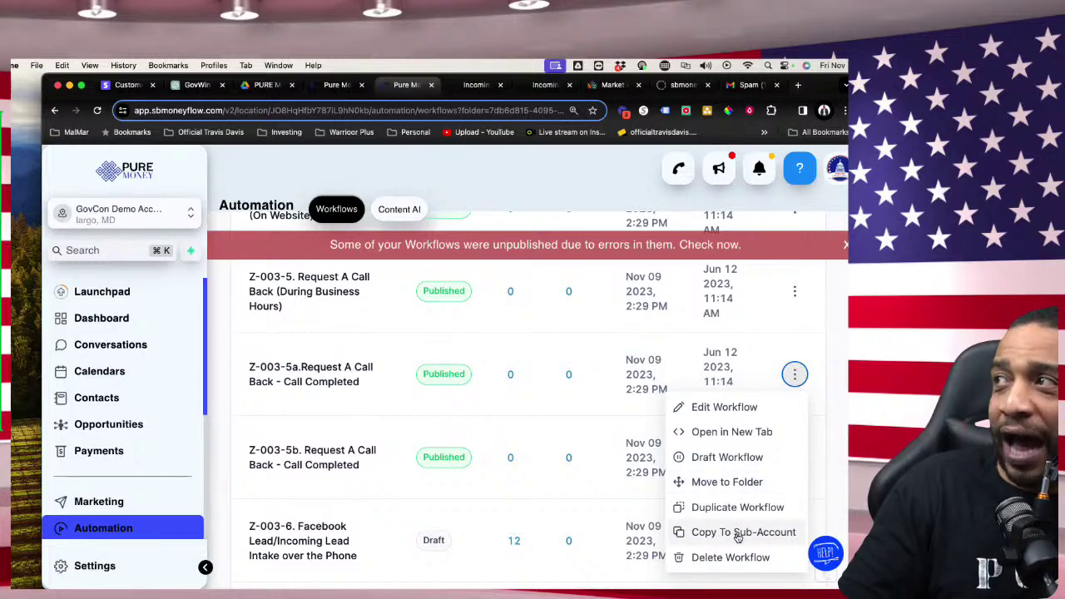
pyautogui.click(351, 382)
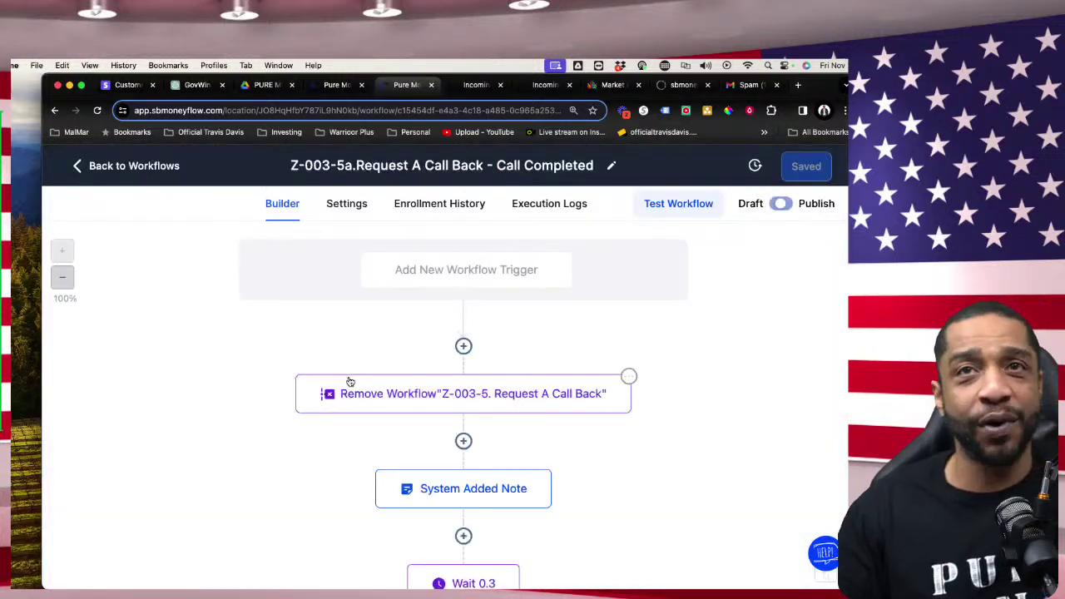
pyautogui.scroll(-3, 539, 480)
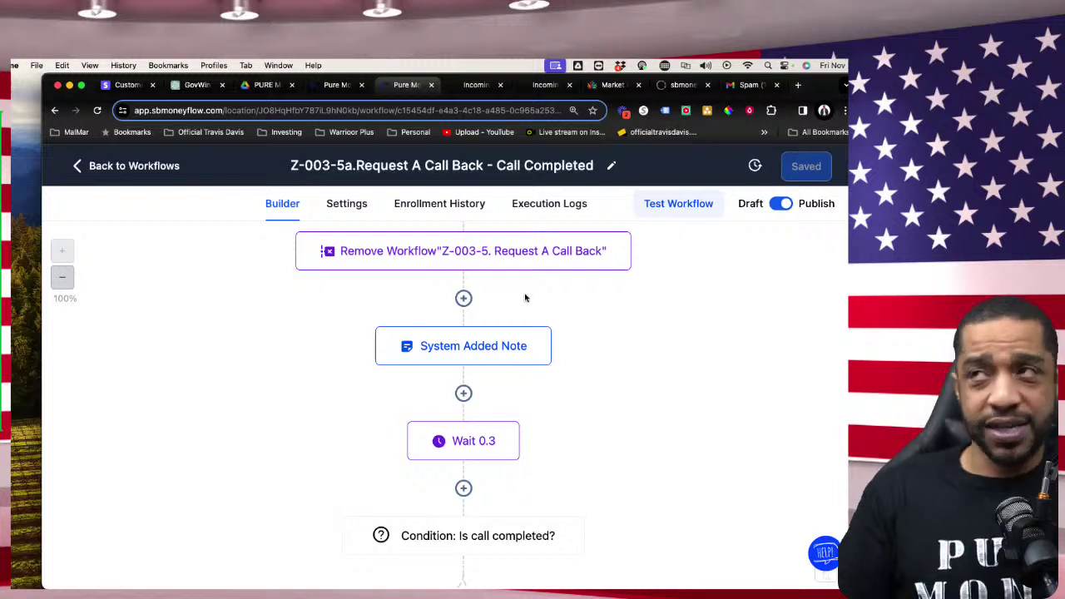
pyautogui.scroll(3, 530, 287)
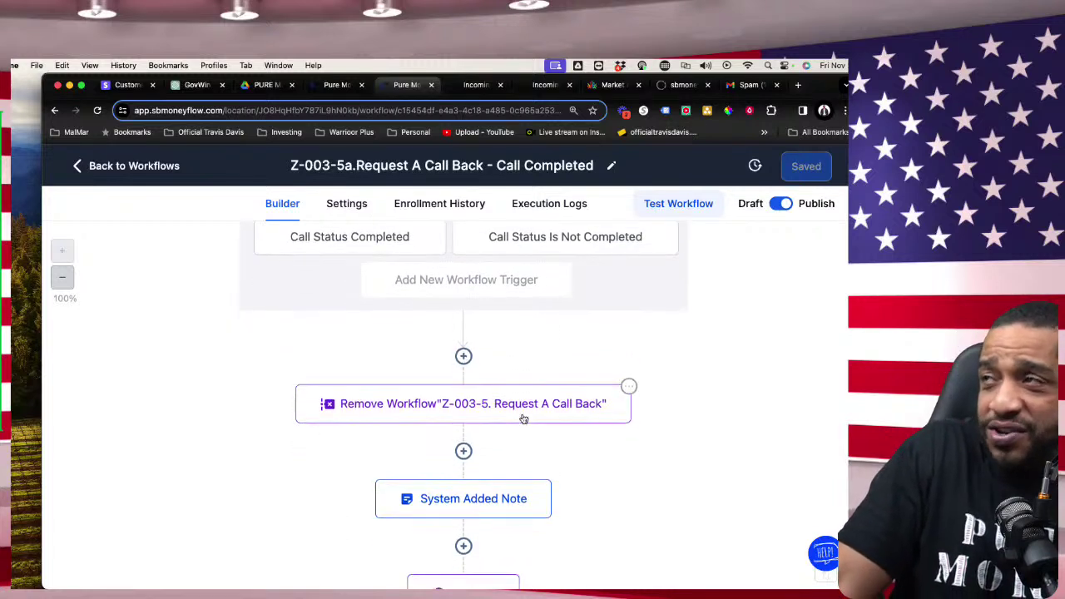
# Step: Review the rest of the Z-003-5a workflow, from the "Is call completed?" condition through its follow-up voicemail, SMS, call and email actions, and return to the workflow list
pyautogui.scroll(-5, 523, 419)
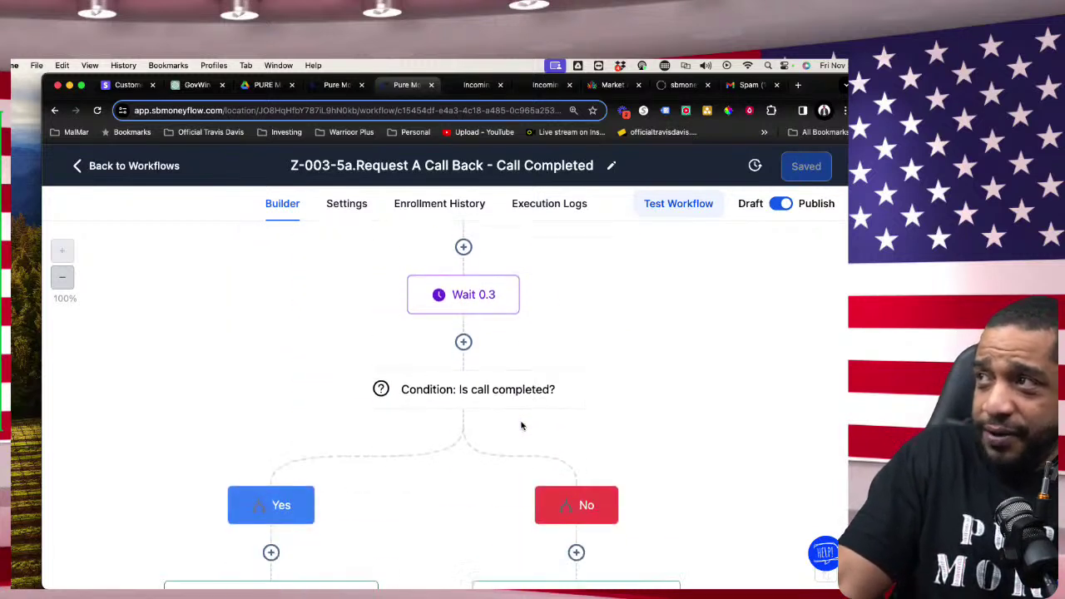
pyautogui.scroll(-1, 522, 426)
pyautogui.scroll(-10, 491, 449)
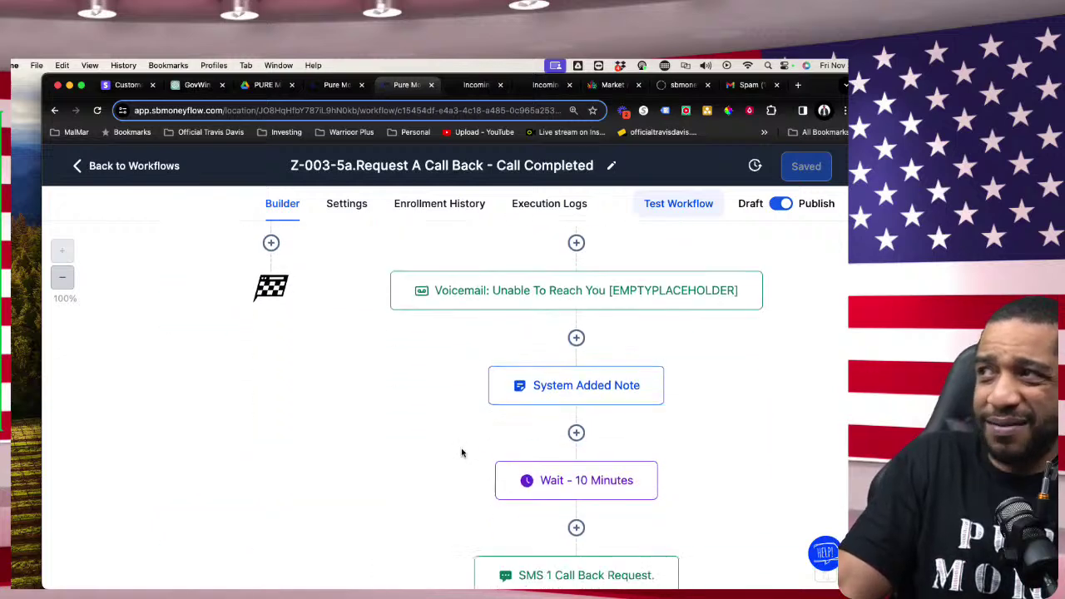
pyautogui.scroll(-8, 604, 383)
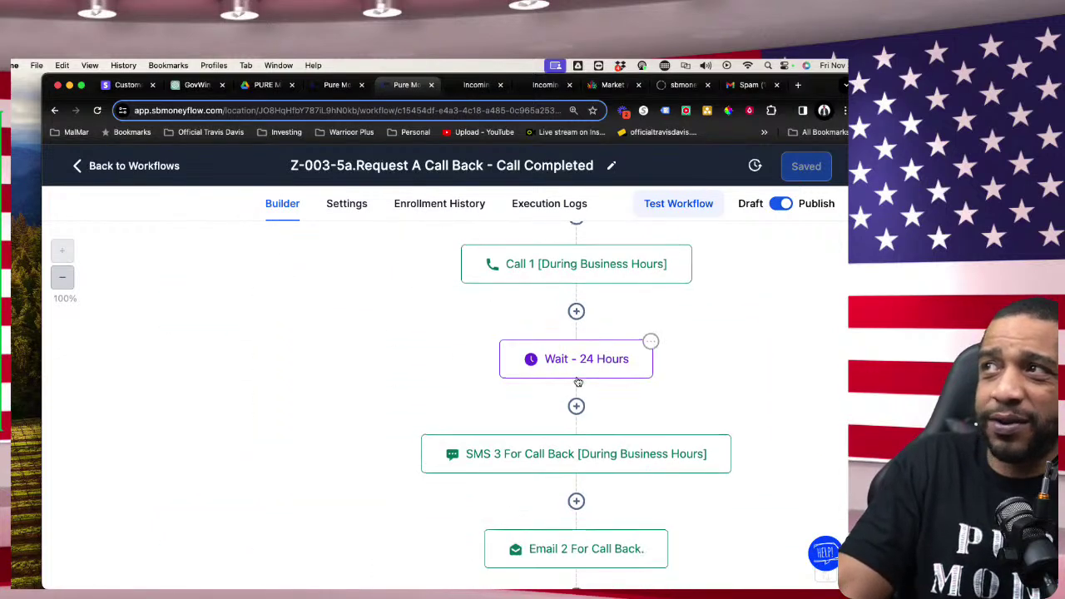
pyautogui.click(93, 166)
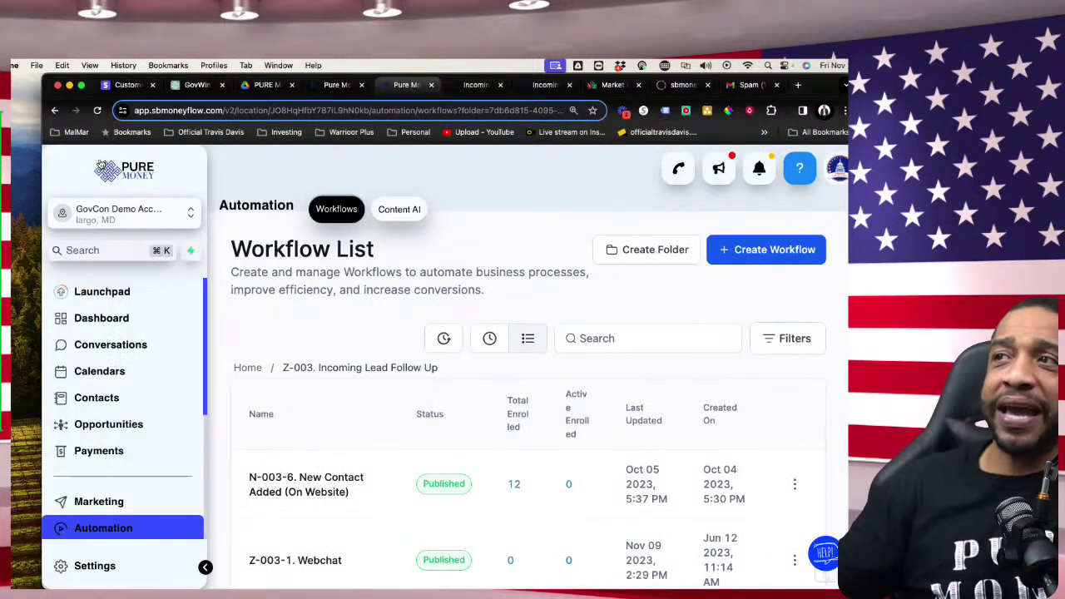
# Step: Look through the workflows in the "Z-003. Incoming Lead Follow Up" folder, from Webchat to Request A Call Back
pyautogui.scroll(-5, 381, 432)
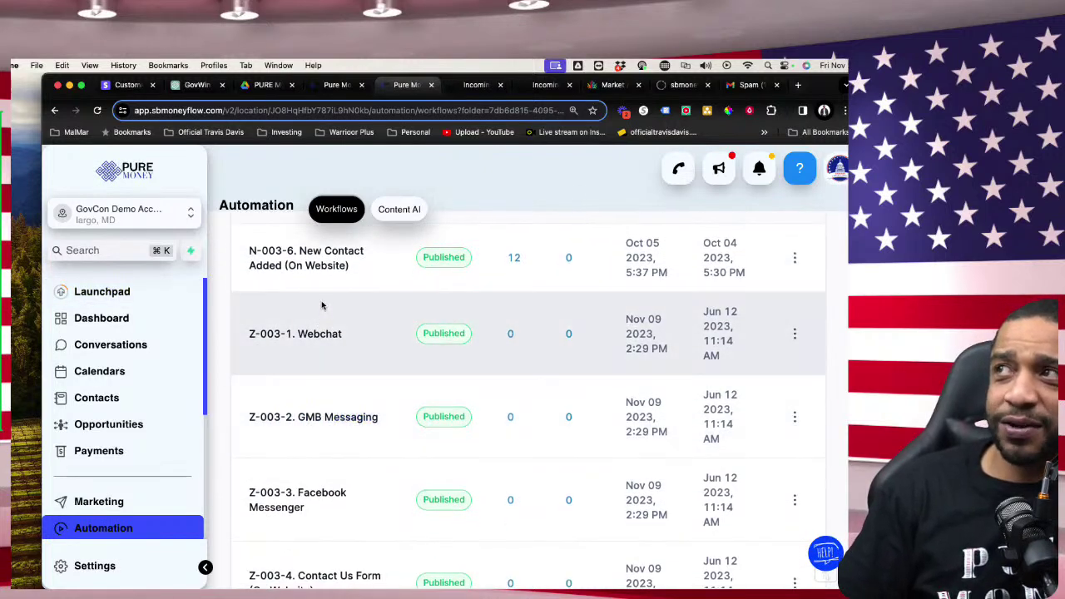
pyautogui.scroll(-2, 306, 477)
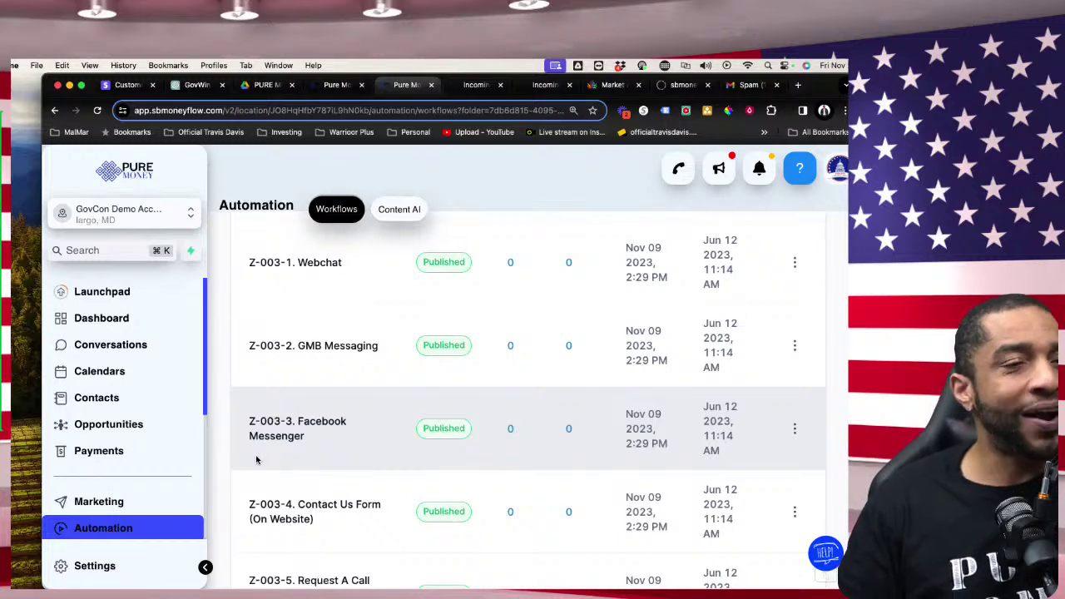
pyautogui.scroll(-1, 108, 424)
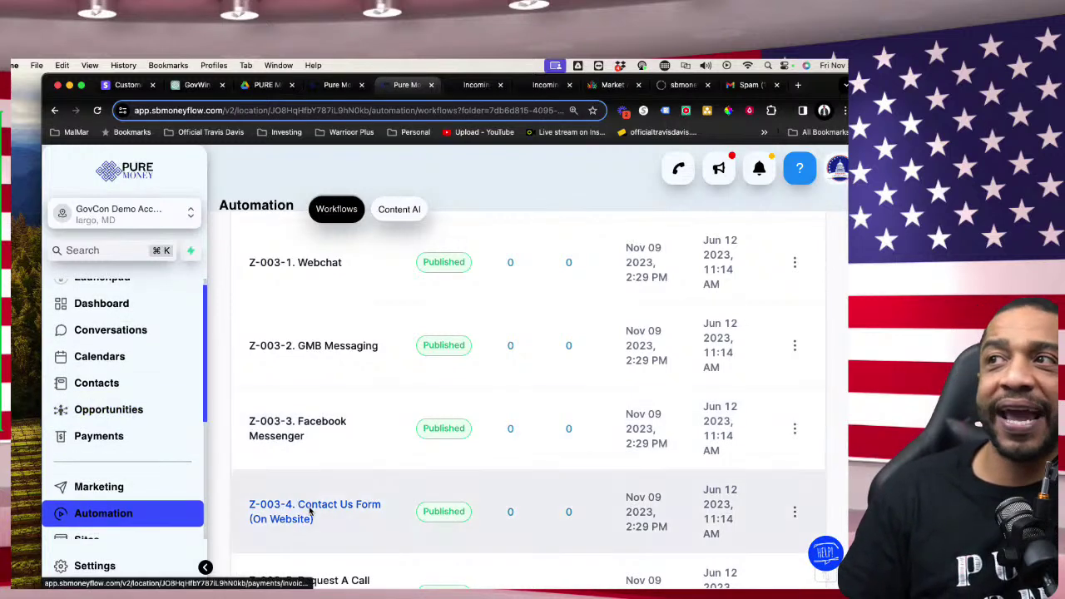
pyautogui.scroll(-2, 309, 506)
# Step: Go to the Sites area's funnels and open "Z-001-1. General Calendar Funnels" from the Calendars folder
pyautogui.scroll(-3, 112, 478)
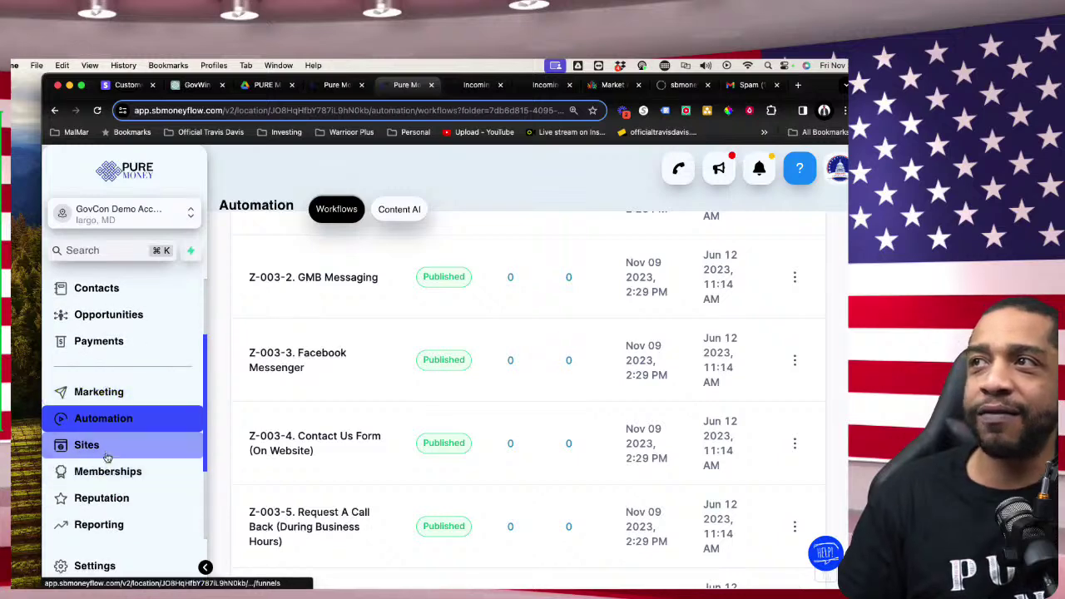
pyautogui.click(107, 449)
pyautogui.scroll(-2, 275, 414)
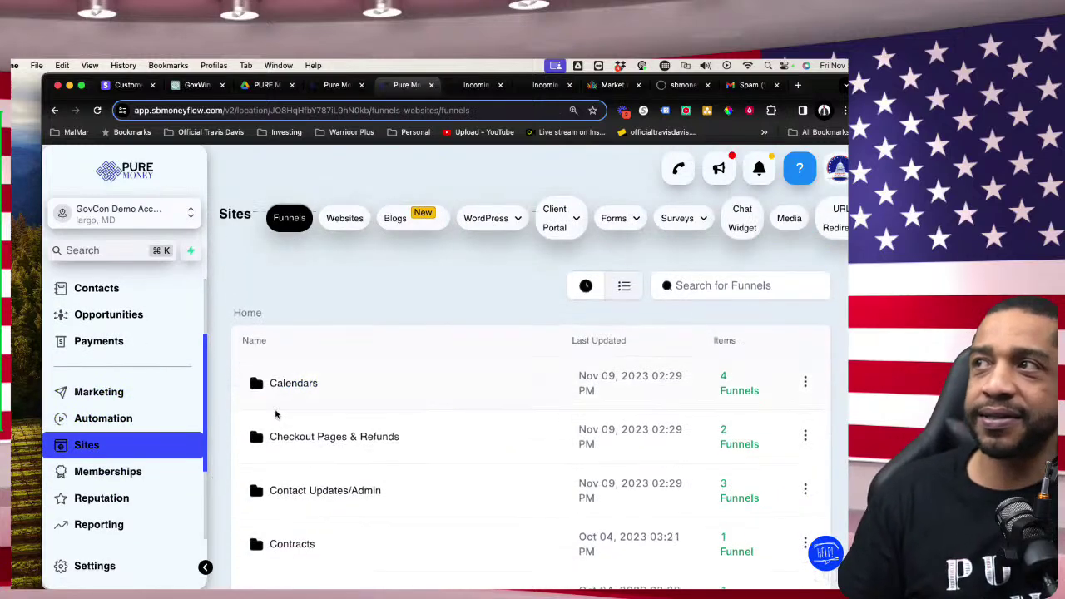
pyautogui.click(297, 378)
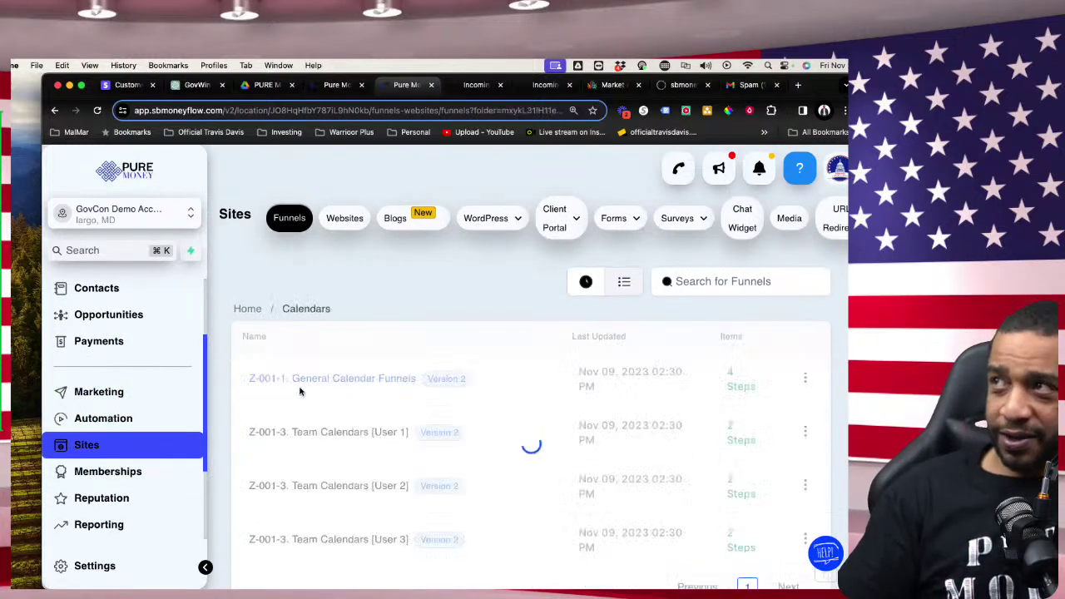
pyautogui.scroll(-1, 332, 399)
pyautogui.click(344, 375)
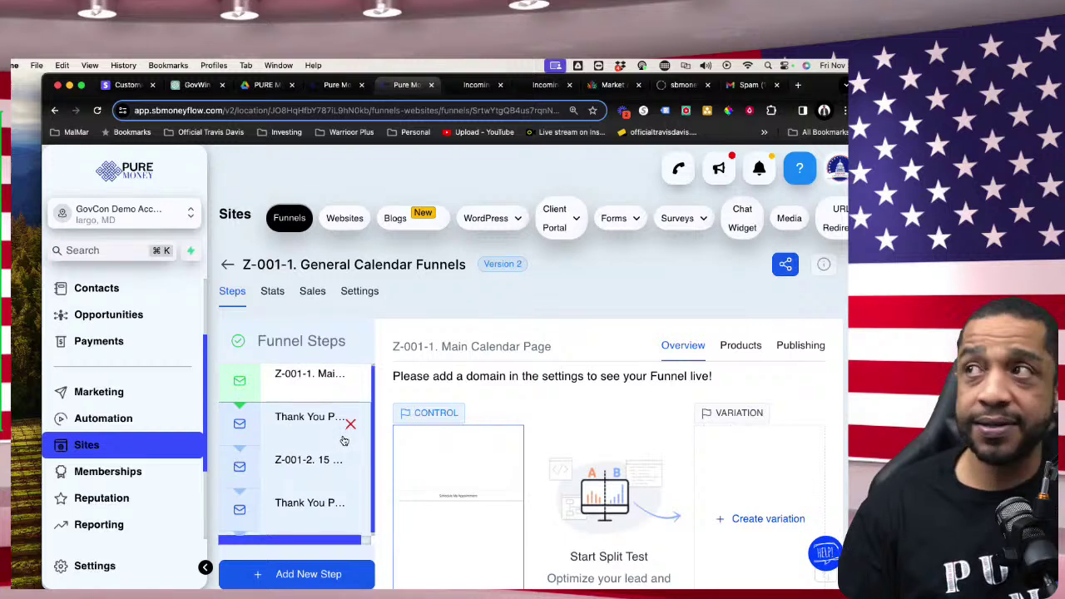
# Step: Look over the General Calendar funnel steps, preview the Z-001-1. Main Calendar Page, and close the preview
pyautogui.scroll(-3, 457, 397)
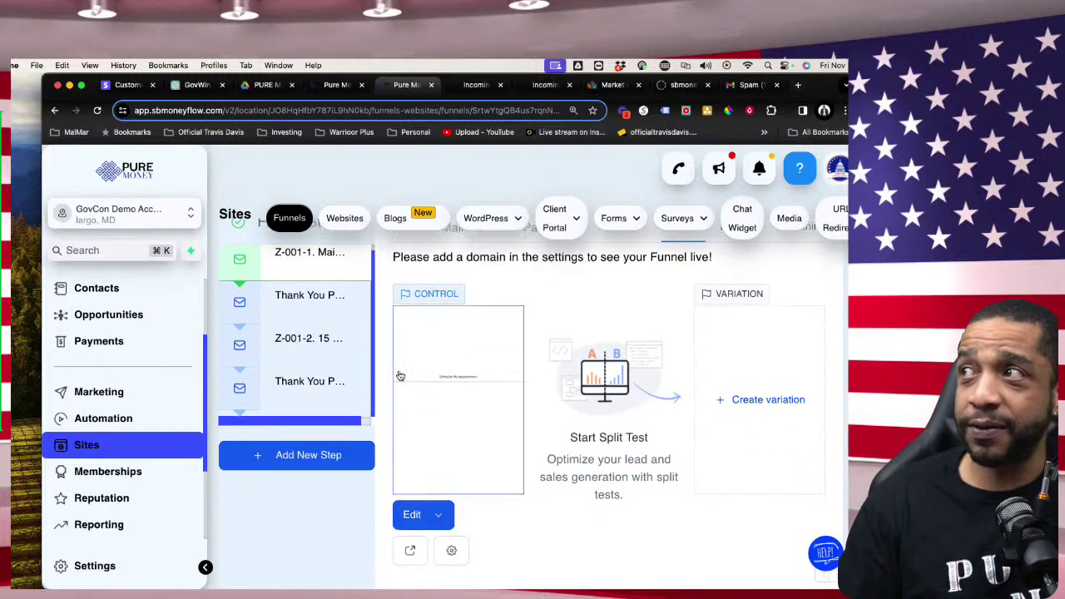
pyautogui.scroll(-2, 302, 357)
pyautogui.scroll(2, 304, 364)
pyautogui.scroll(1, 304, 364)
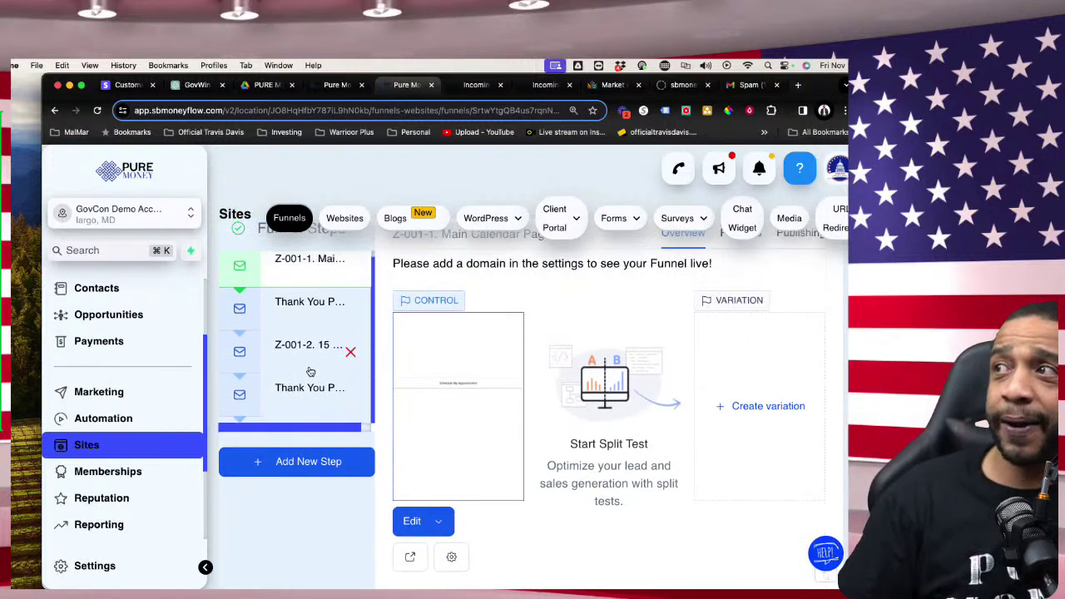
pyautogui.scroll(1, 363, 446)
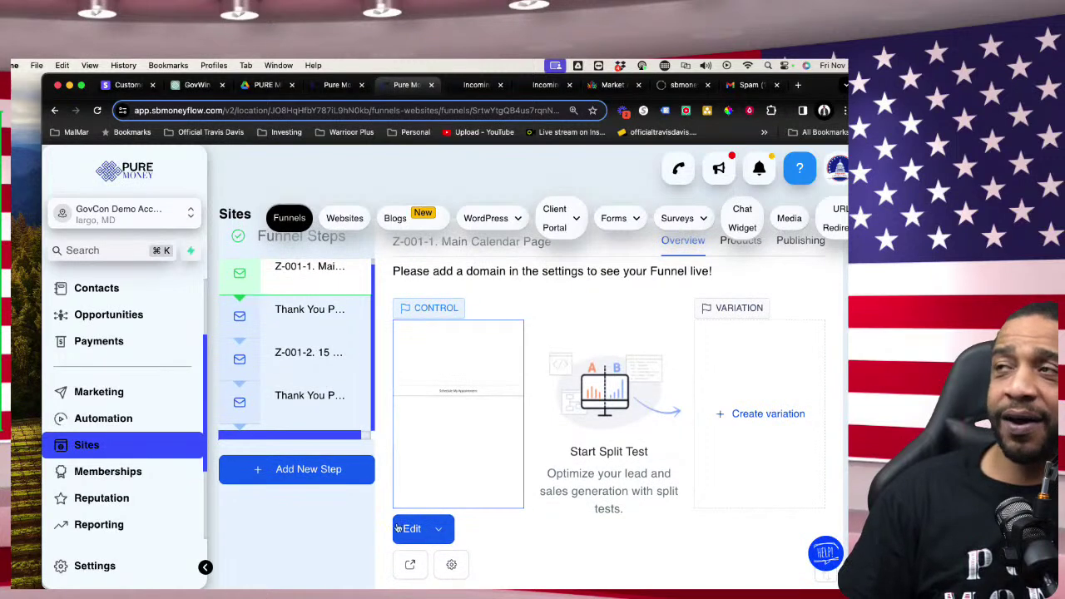
pyautogui.click(411, 567)
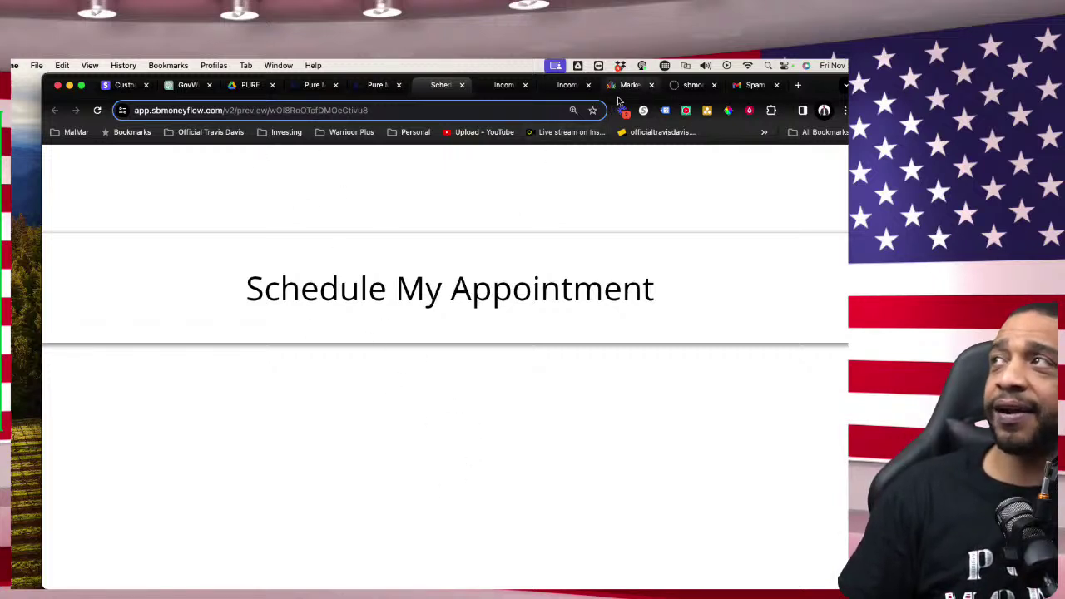
pyautogui.click(462, 85)
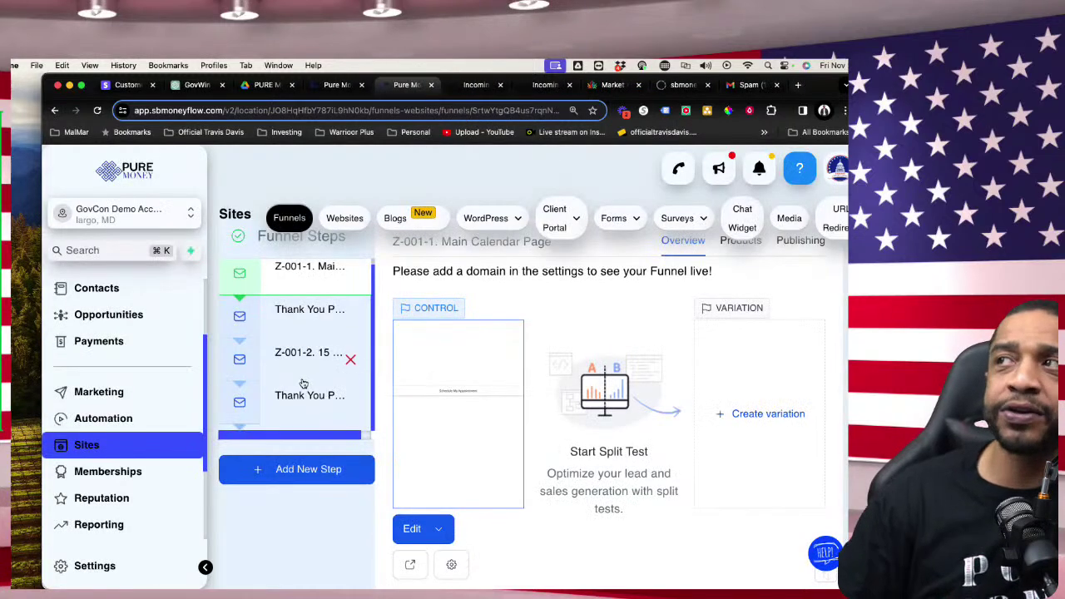
# Step: View the "Thank You Page For Main Calendar" funnel step and return to the Calendars folder
pyautogui.click(287, 315)
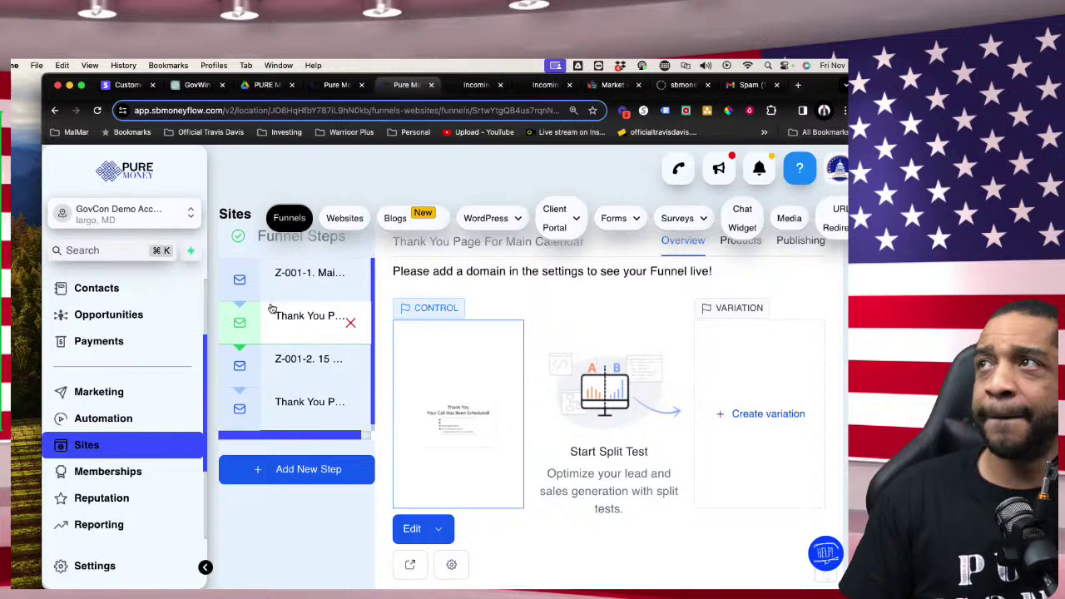
pyautogui.scroll(2, 379, 408)
pyautogui.click(227, 264)
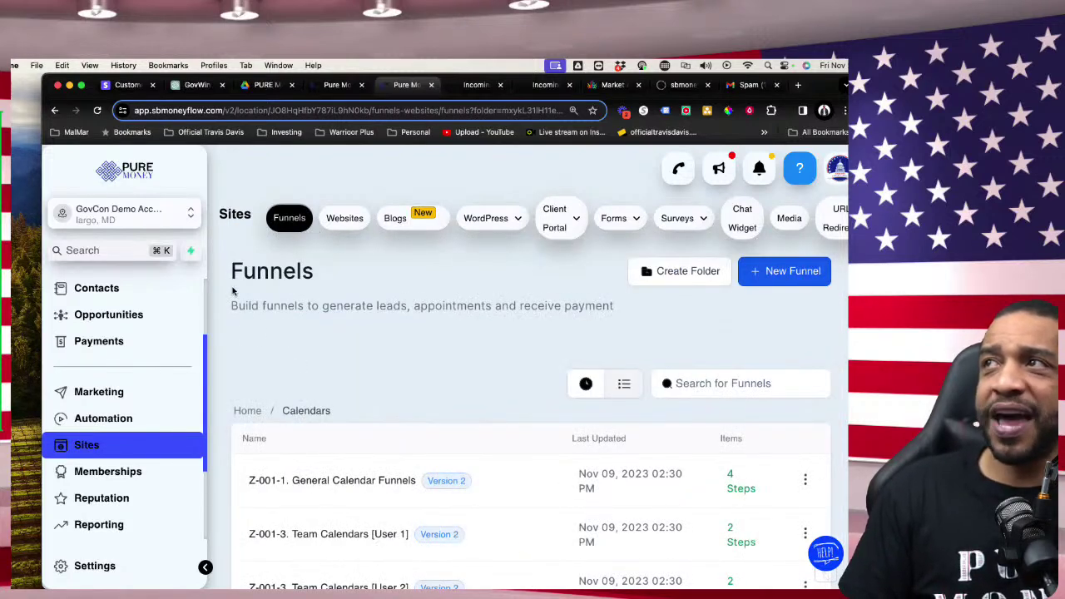
# Step: Return to the top-level funnel folders and open "Z-006. Lead Optin Forms" from the Incoming Lead Funnels folder
pyautogui.click(247, 411)
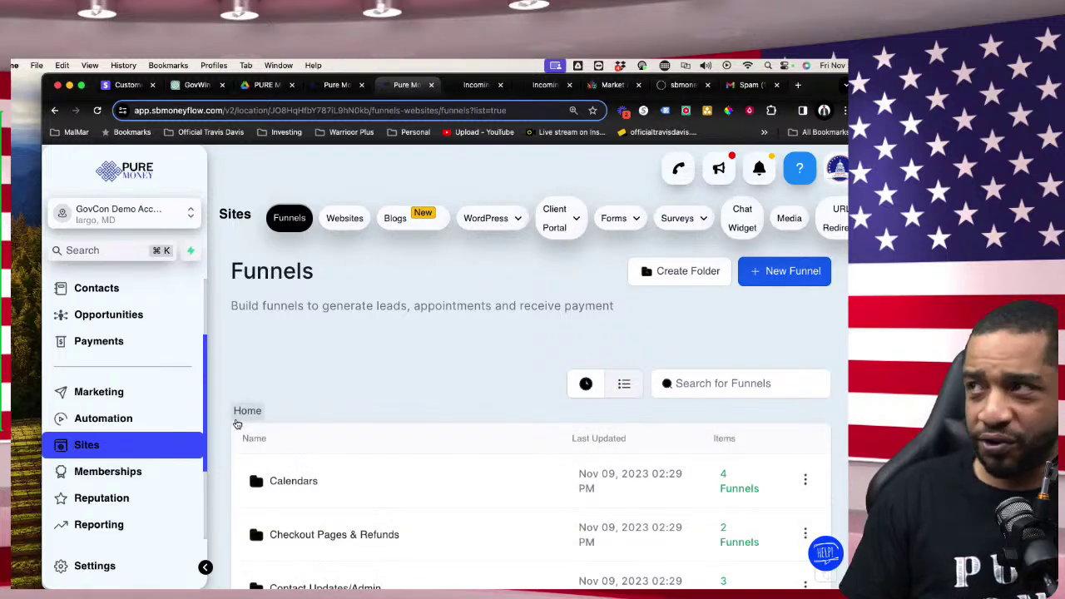
pyautogui.scroll(-4, 349, 459)
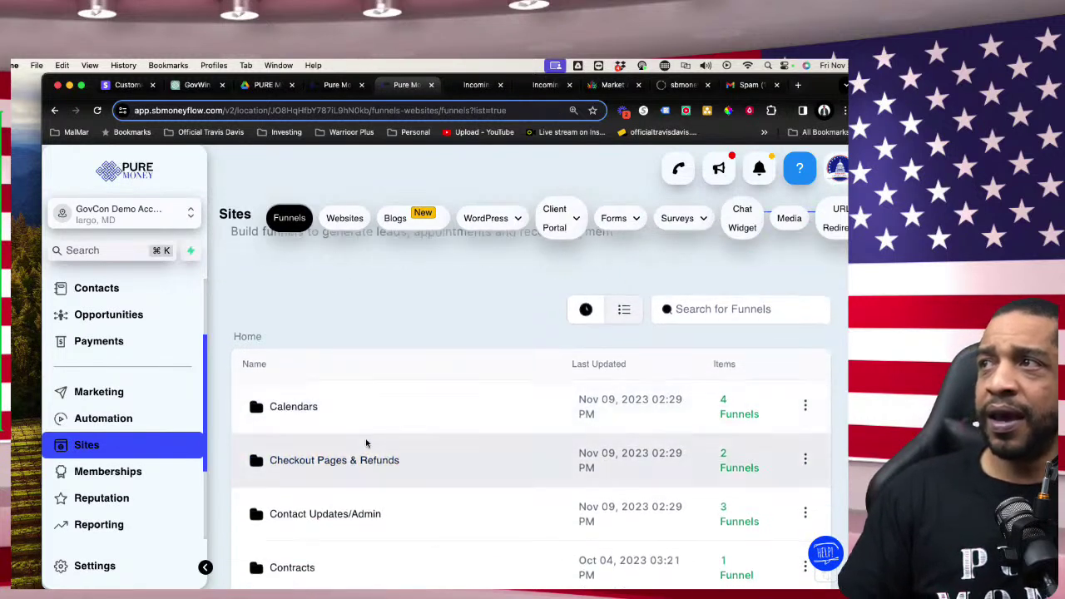
pyautogui.scroll(-6, 384, 463)
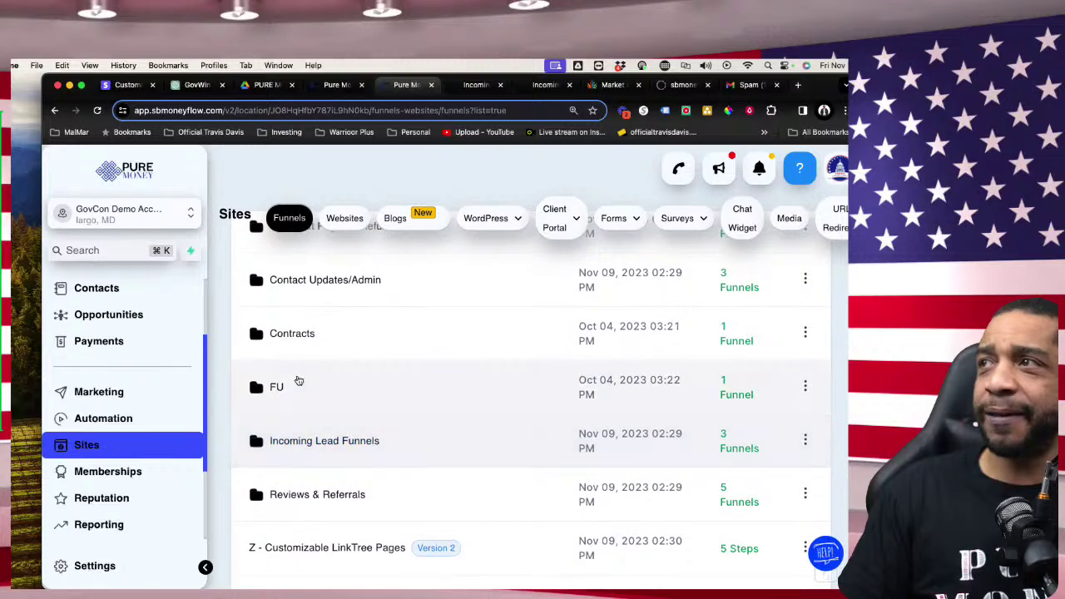
pyautogui.click(323, 314)
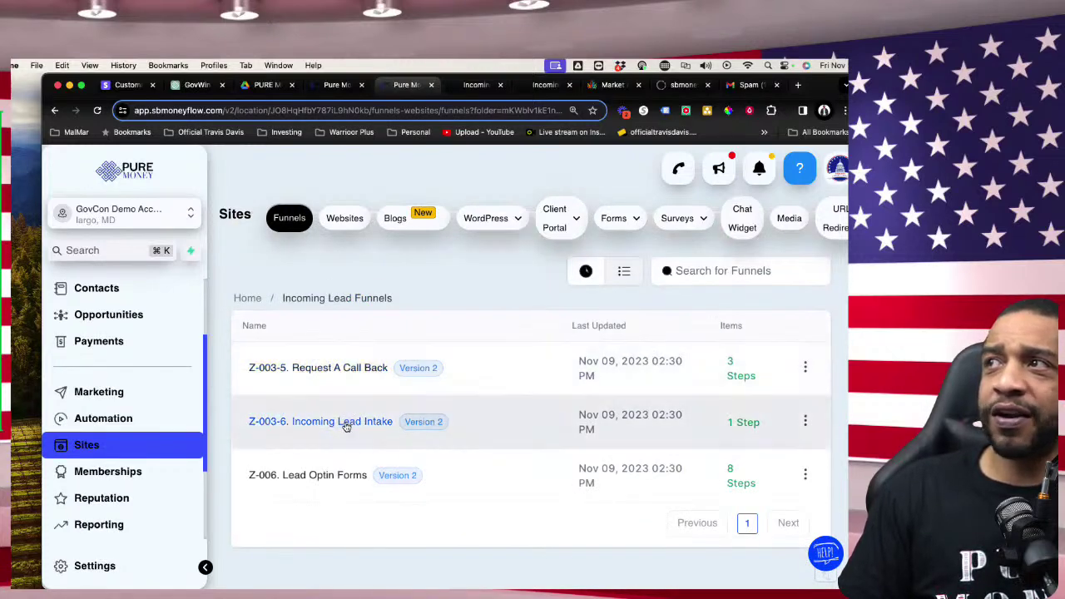
pyautogui.click(311, 475)
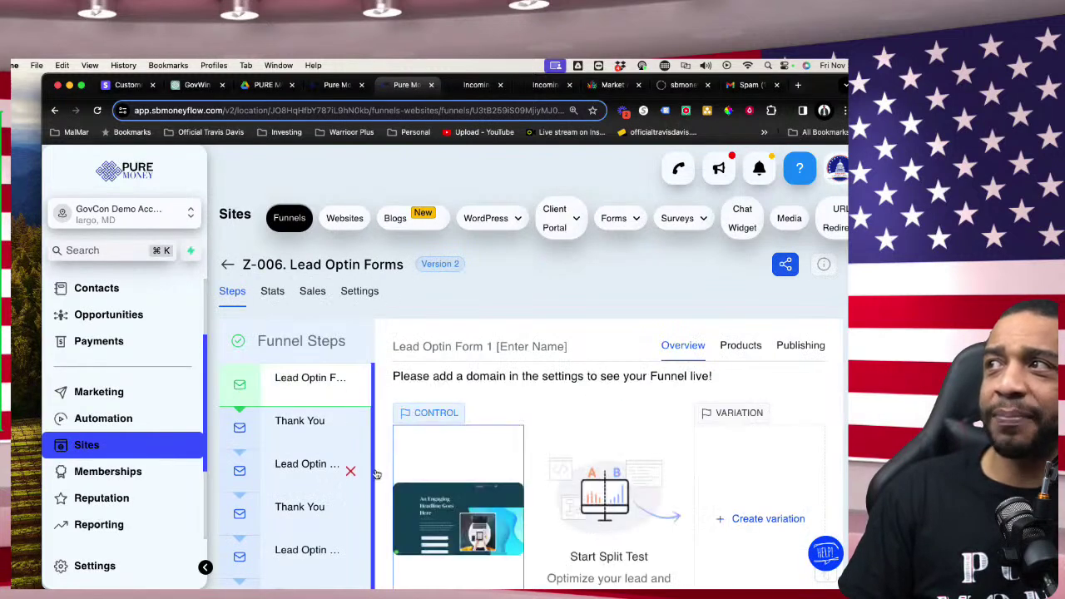
# Step: Look through the Lead Optin Forms funnel's opt-in and thank-you steps and the first form's page thumbnail
pyautogui.scroll(-3, 379, 476)
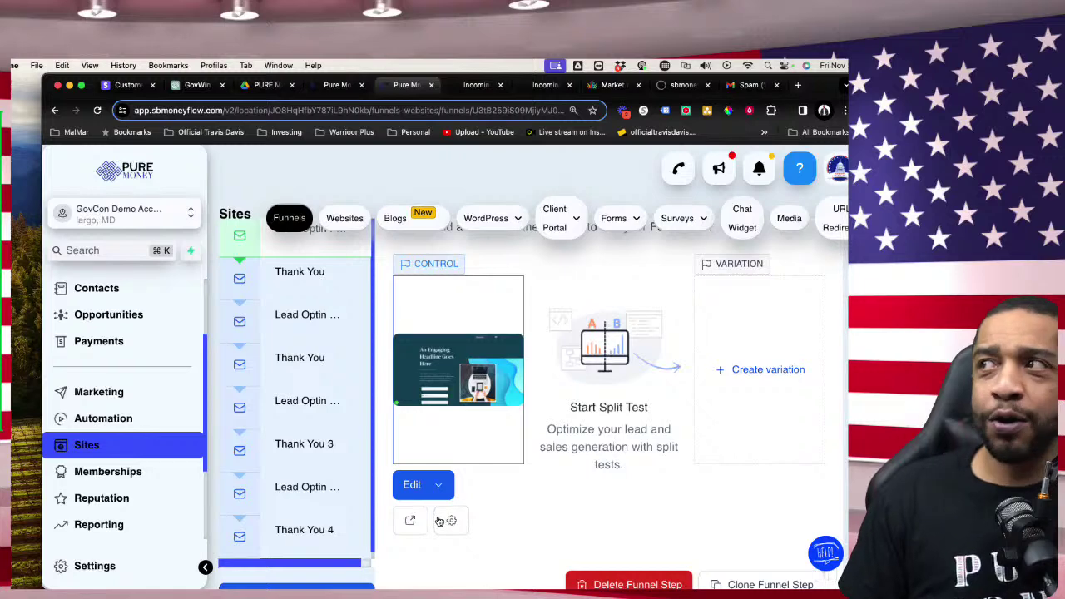
pyautogui.scroll(3, 348, 393)
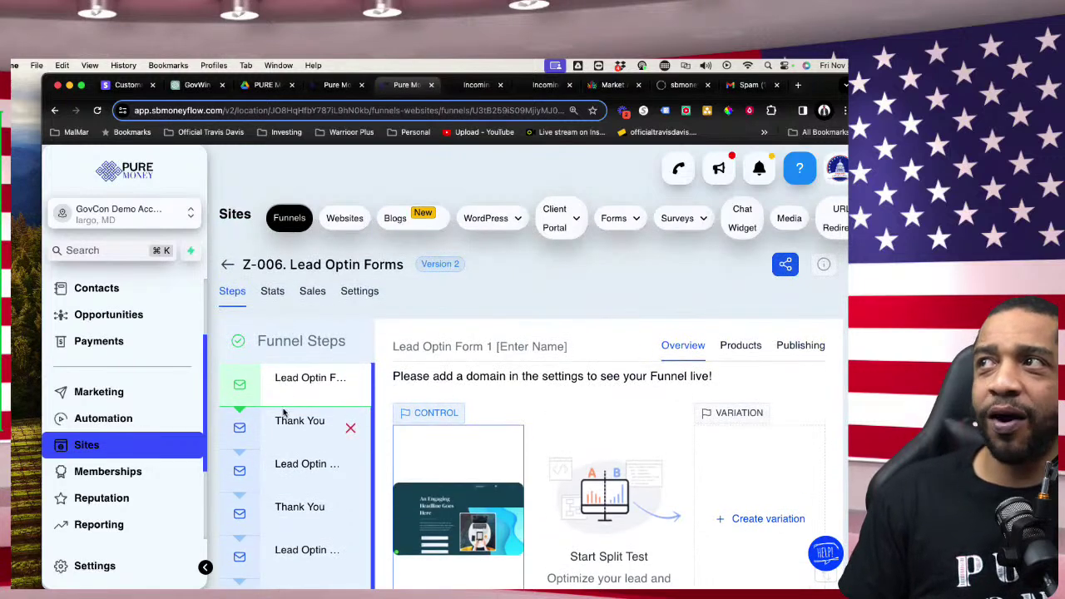
pyautogui.scroll(-1, 313, 336)
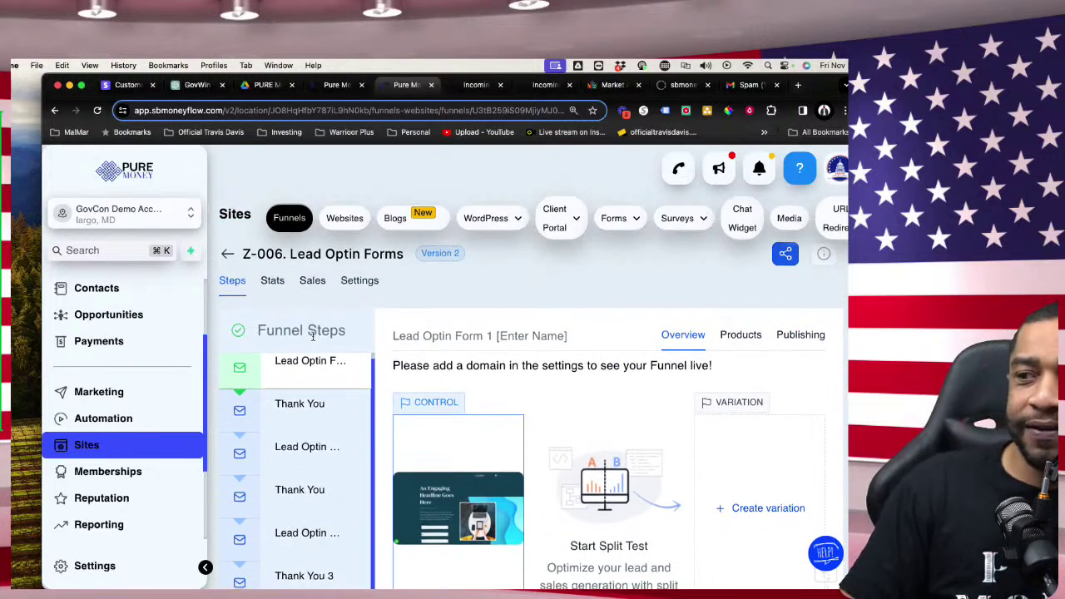
pyautogui.scroll(-1, 356, 320)
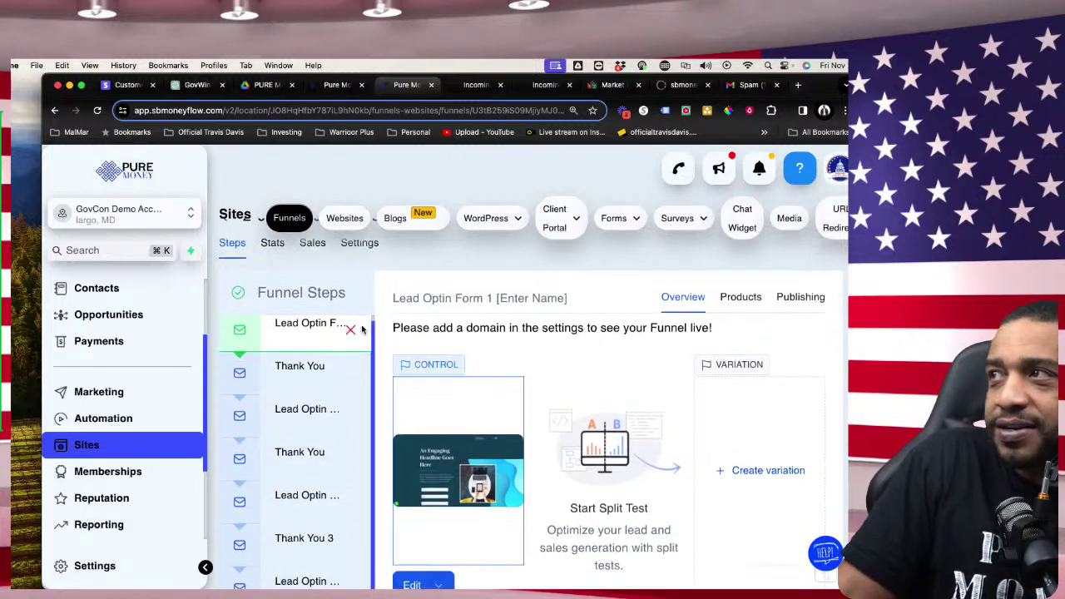
pyautogui.scroll(-1, 362, 331)
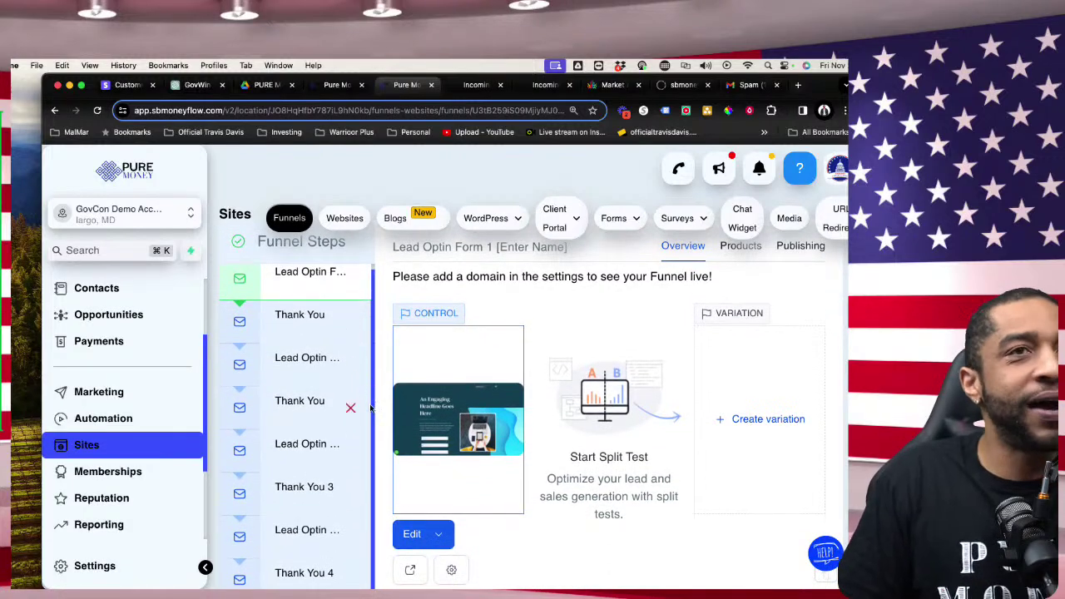
pyautogui.scroll(-1, 367, 416)
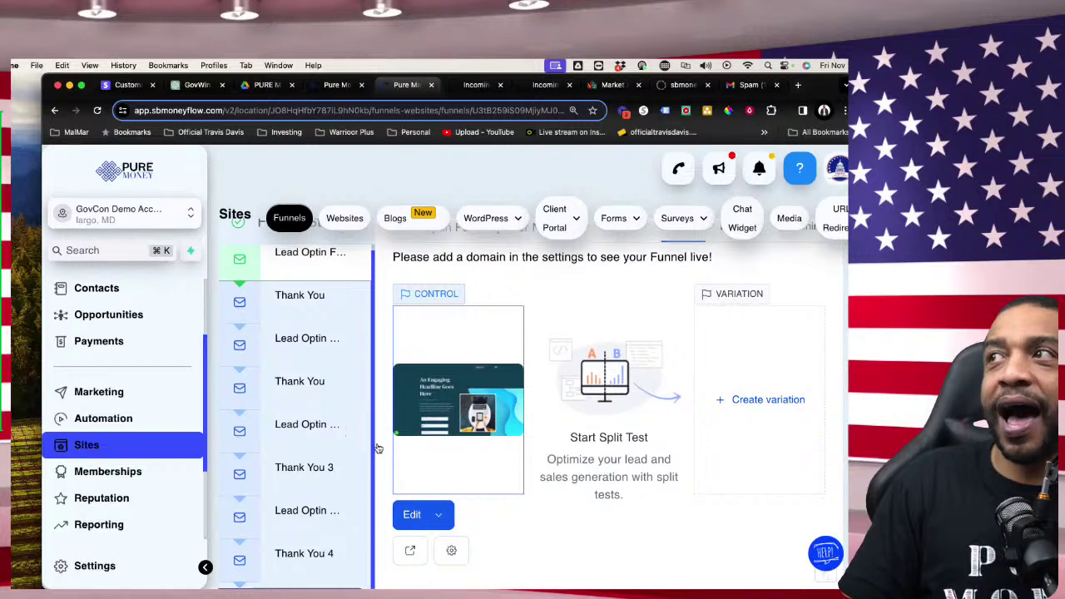
# Step: Open the Lead Optin Form 1 page for editing and select its top section to inspect the headline area
pyautogui.click(422, 515)
pyautogui.click(419, 459)
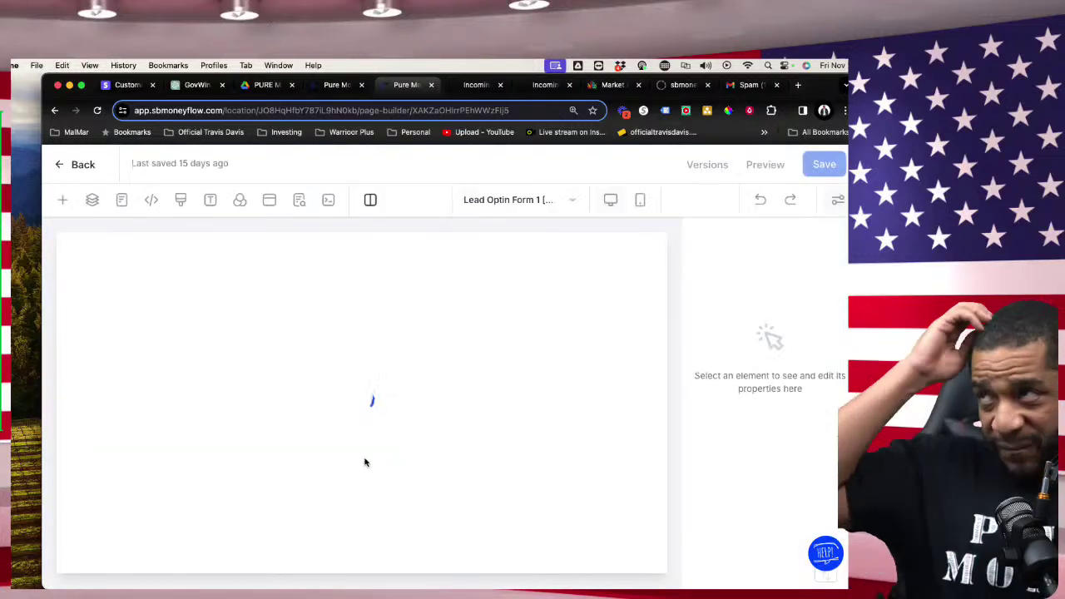
pyautogui.click(408, 426)
pyautogui.scroll(-2, 373, 375)
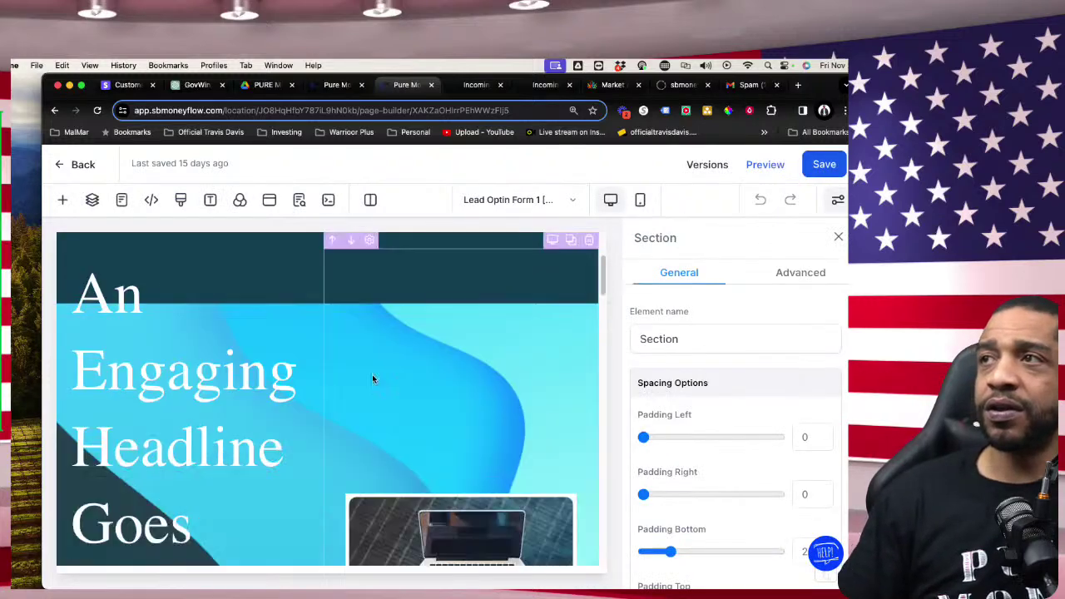
pyautogui.scroll(-3, 200, 440)
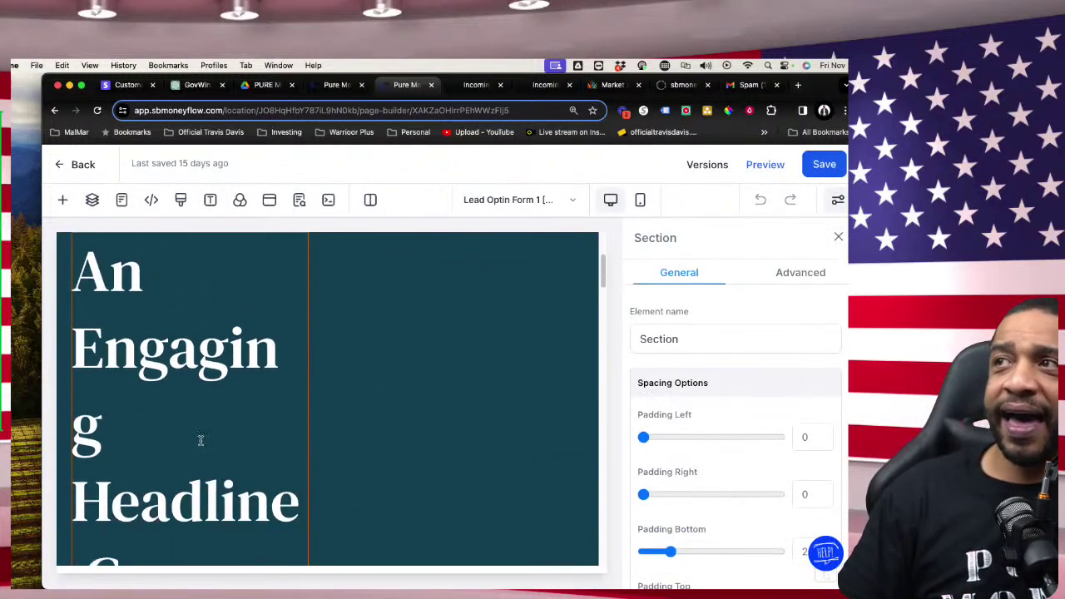
# Step: Select the entire "An Engaging Headline Goes Here" text, look over the content below, and select the laptop image
pyautogui.moveTo(79, 267); pyautogui.dragTo(245, 508)
pyautogui.scroll(2, 246, 509)
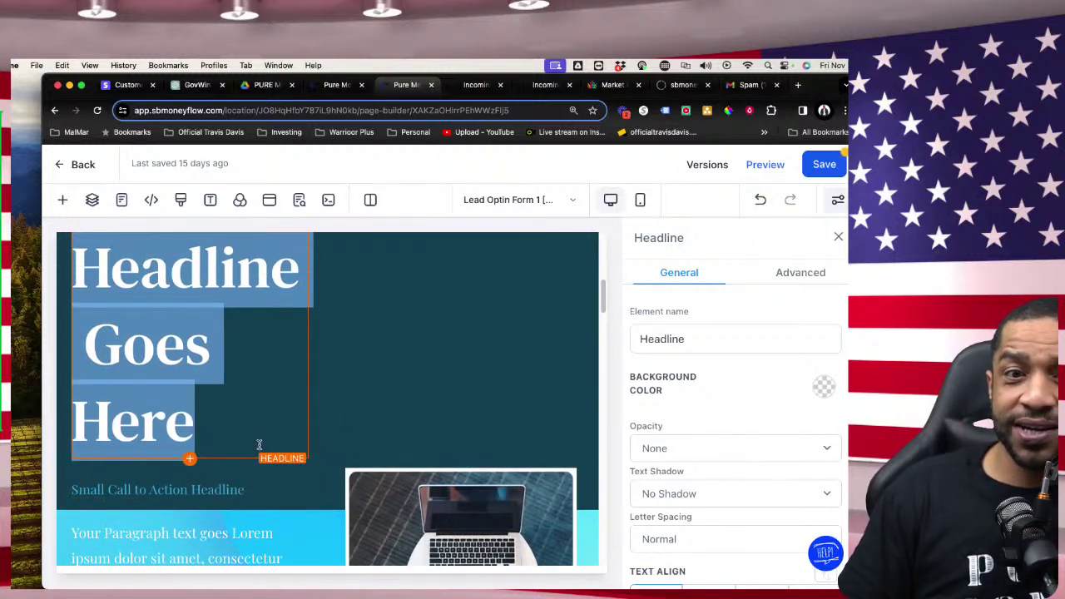
pyautogui.scroll(-10, 243, 418)
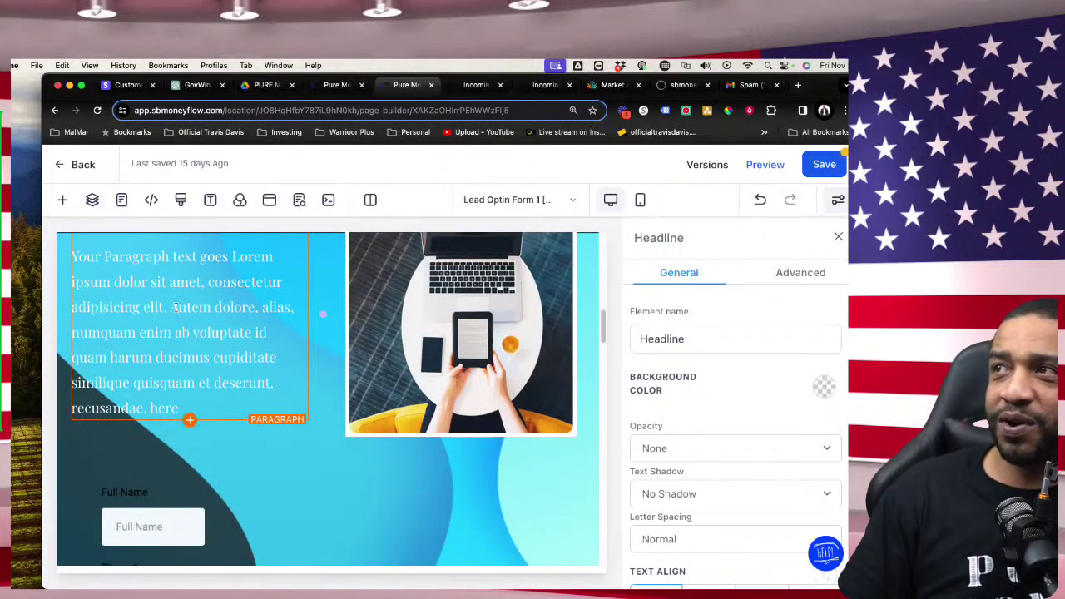
pyautogui.scroll(4, 450, 429)
pyautogui.click(450, 429)
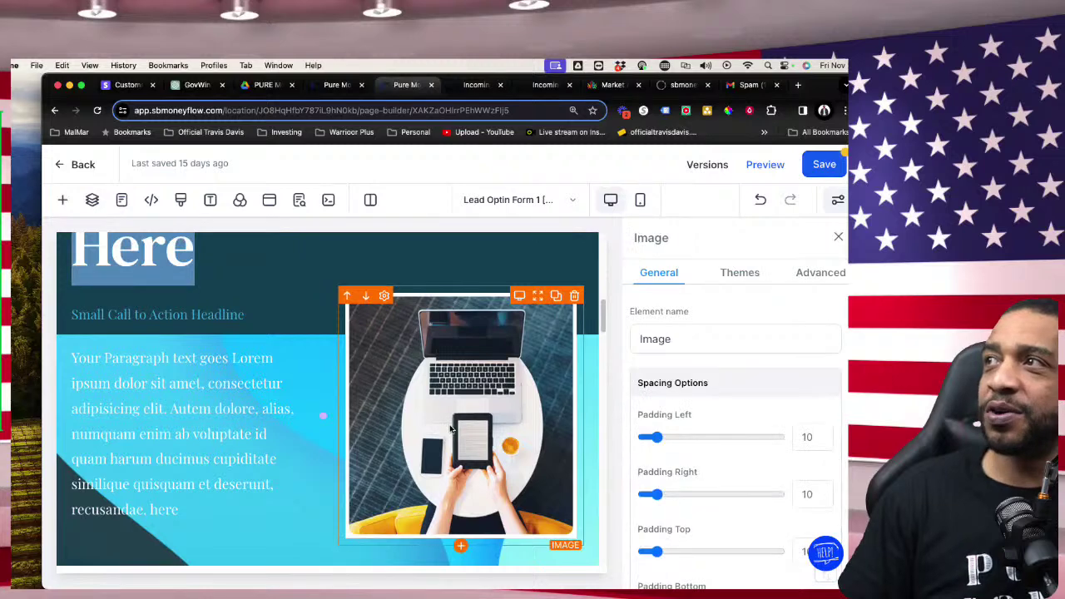
# Step: Replace the laptop image with images.jpeg from the media library
pyautogui.scroll(-5, 753, 429)
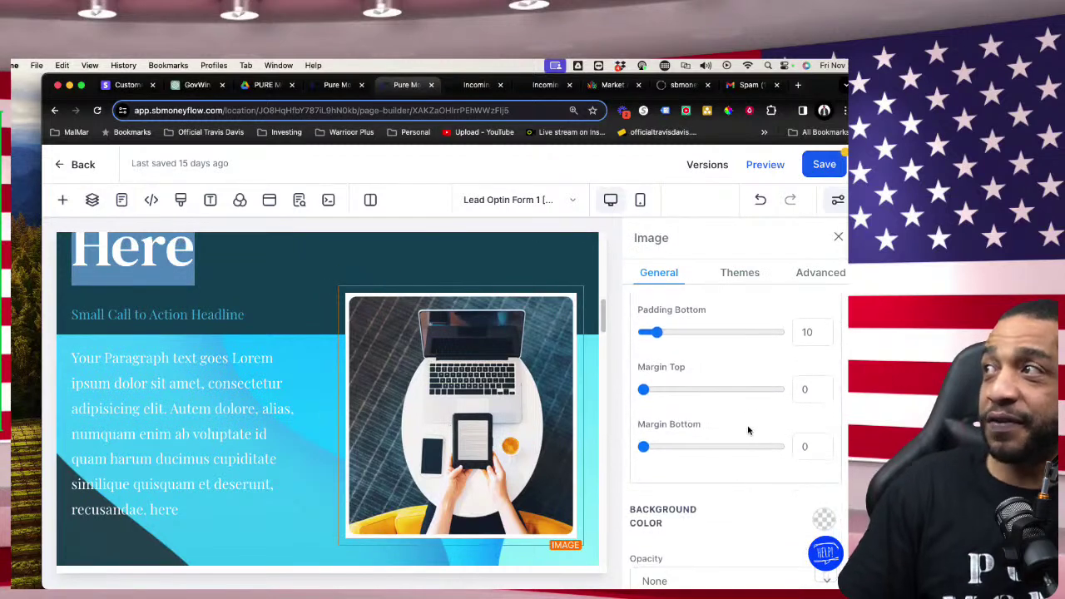
pyautogui.scroll(-5, 748, 430)
pyautogui.click(812, 450)
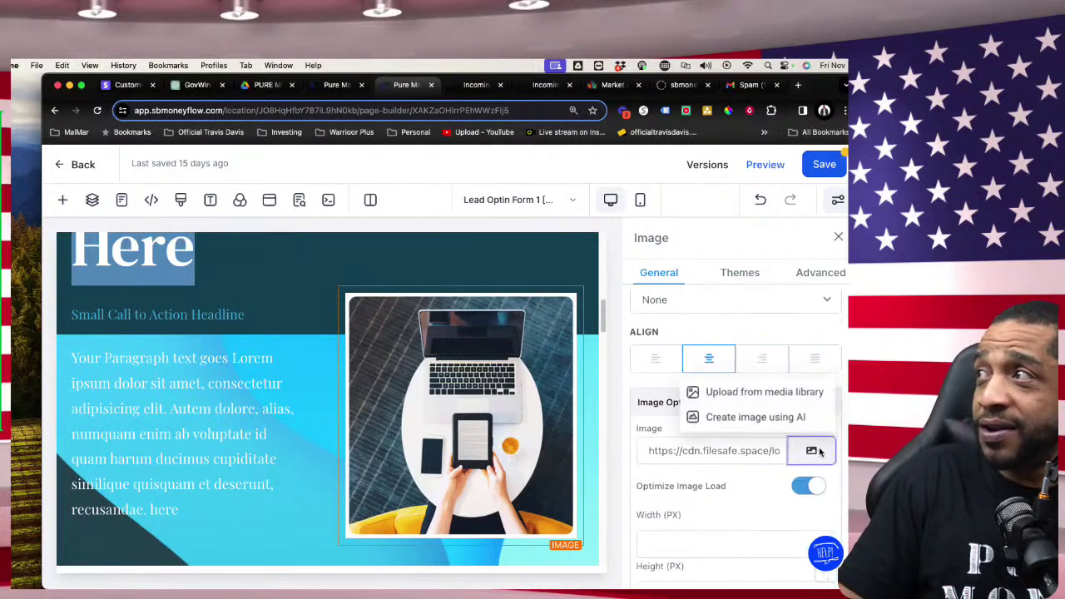
pyautogui.click(784, 392)
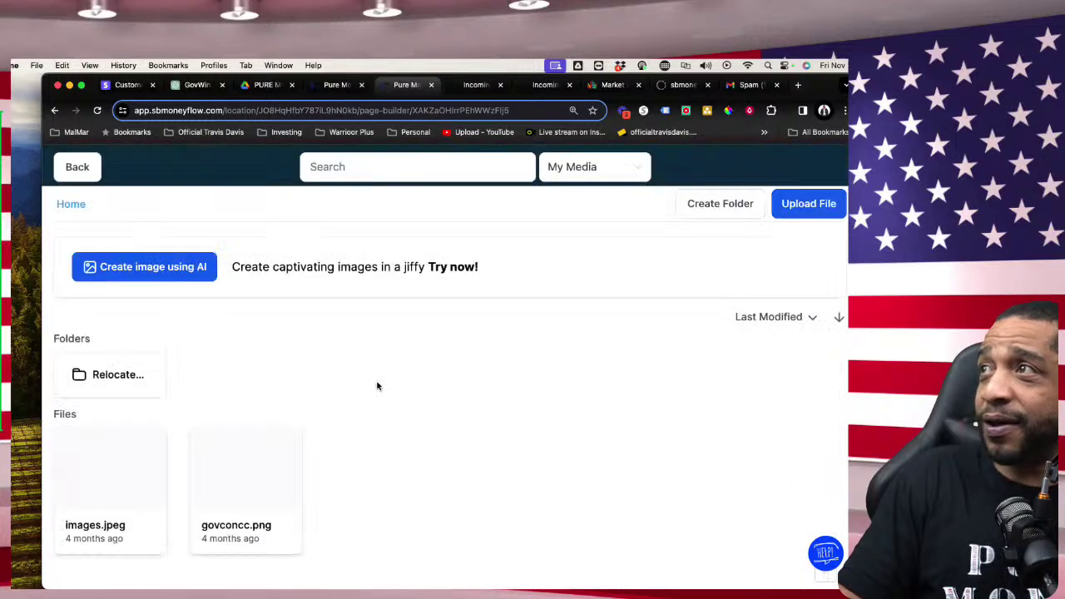
pyautogui.click(132, 487)
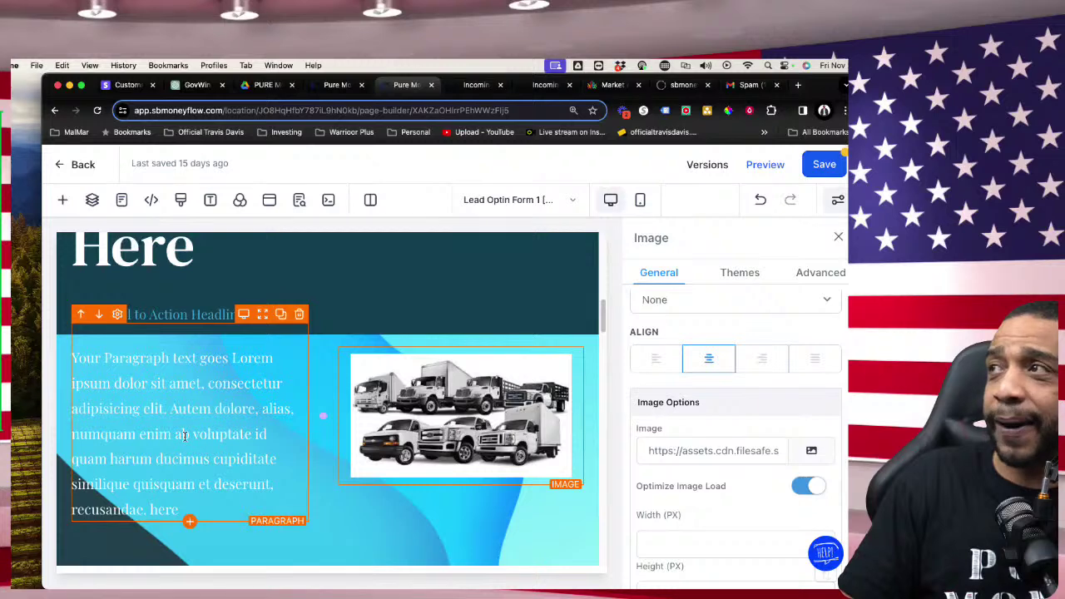
# Step: Look over the sign-up form fields below the paragraph and leave the page editor without saving
pyautogui.scroll(-10, 184, 434)
pyautogui.scroll(8, 175, 328)
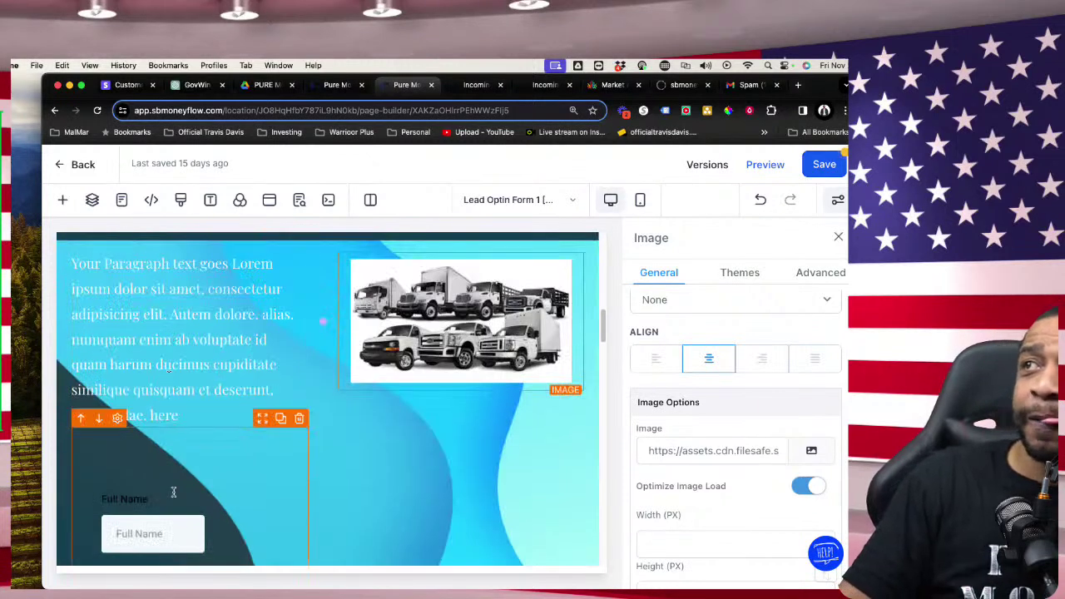
pyautogui.scroll(-5, 174, 492)
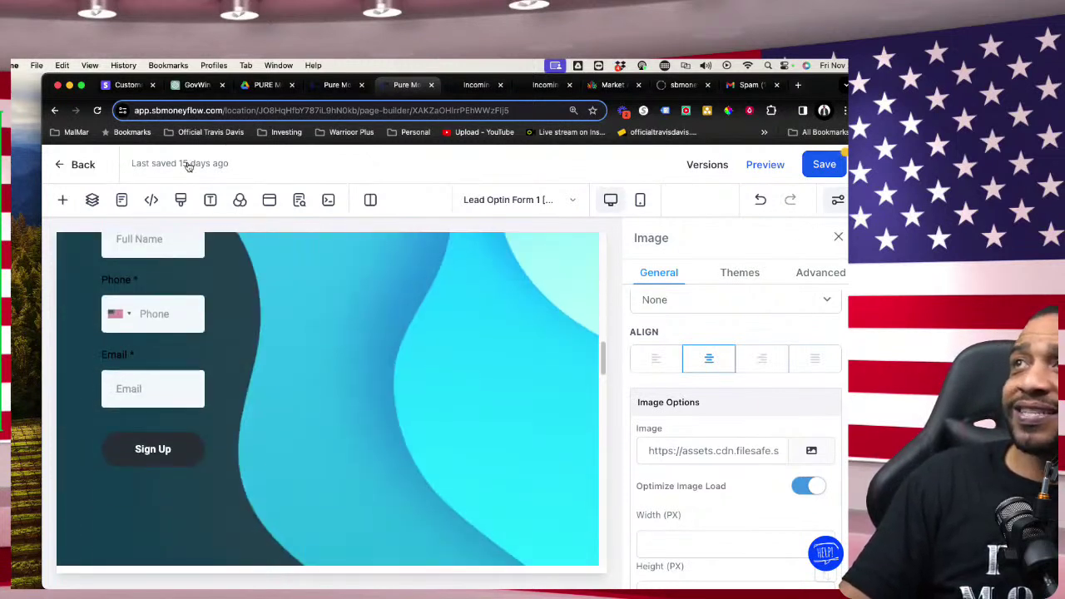
pyautogui.click(83, 169)
pyautogui.click(463, 275)
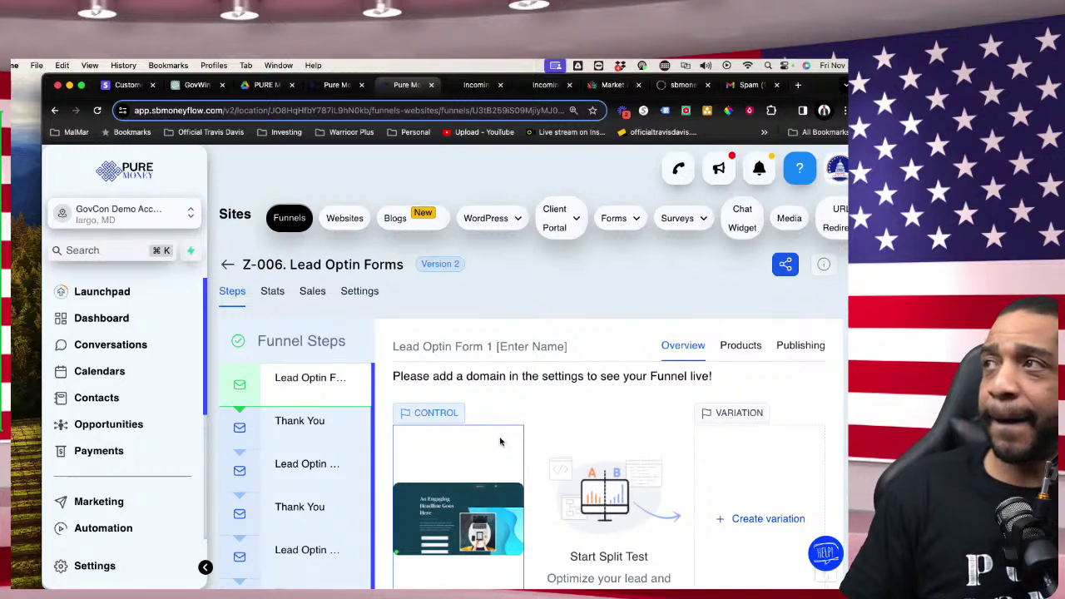
# Step: Return to the Incoming Lead Funnels folder and highlight the Z-006 prefix in the Lead Optin Forms funnel's name
pyautogui.click(229, 267)
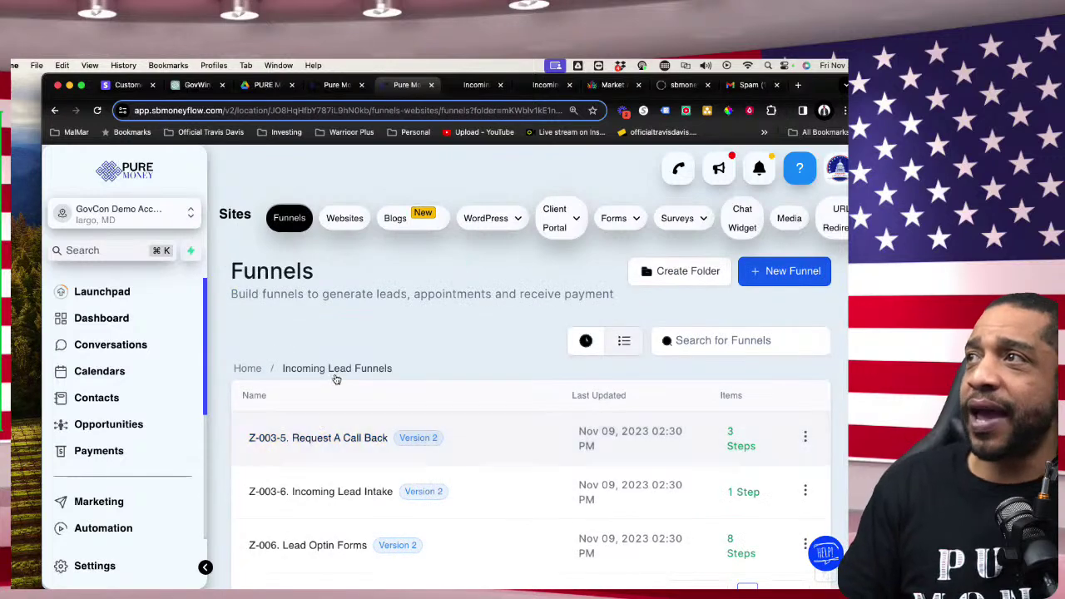
pyautogui.scroll(-2, 354, 462)
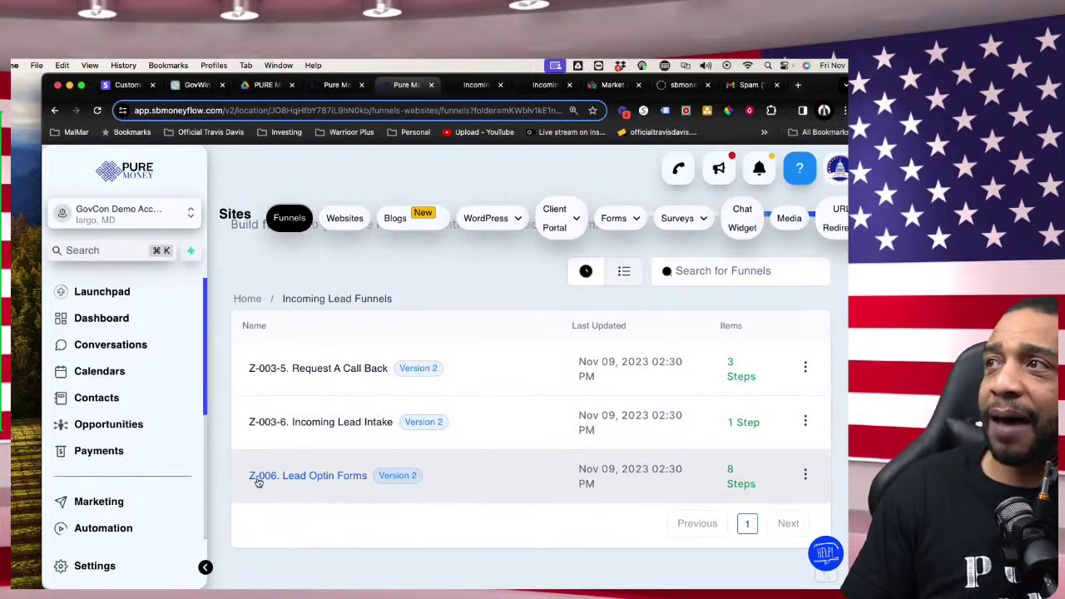
pyautogui.click(254, 485)
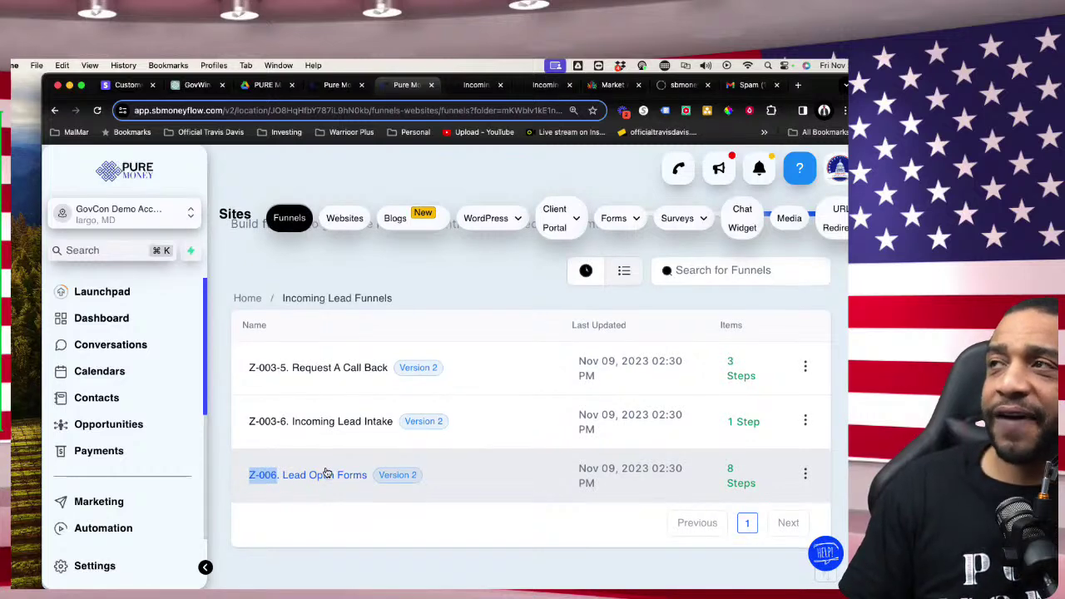
pyautogui.scroll(1, 314, 508)
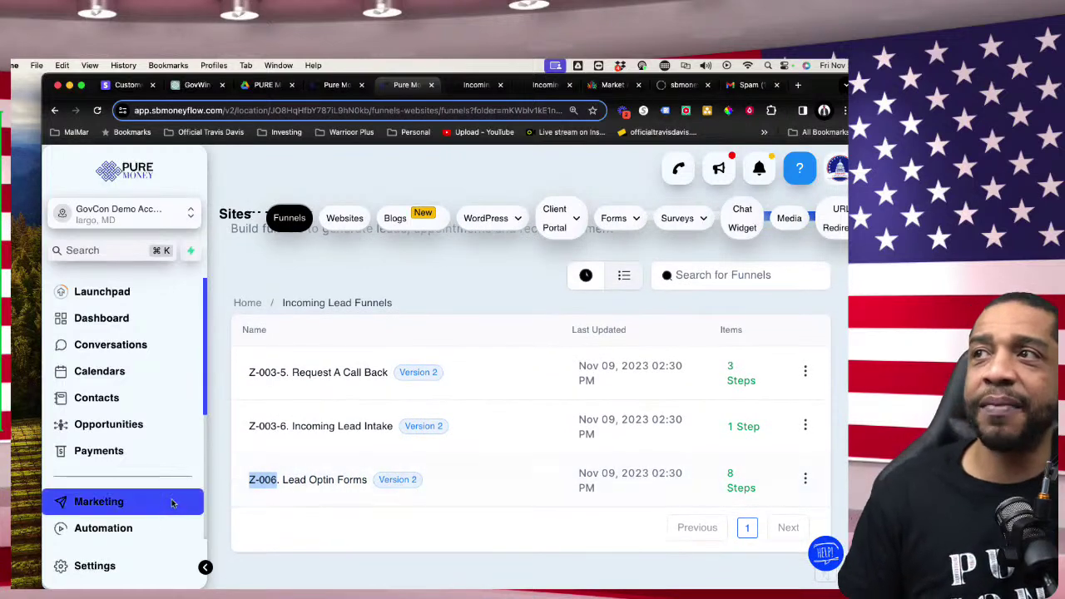
# Step: Open the marketing email templates and look through the list down to the review request emails
pyautogui.click(125, 513)
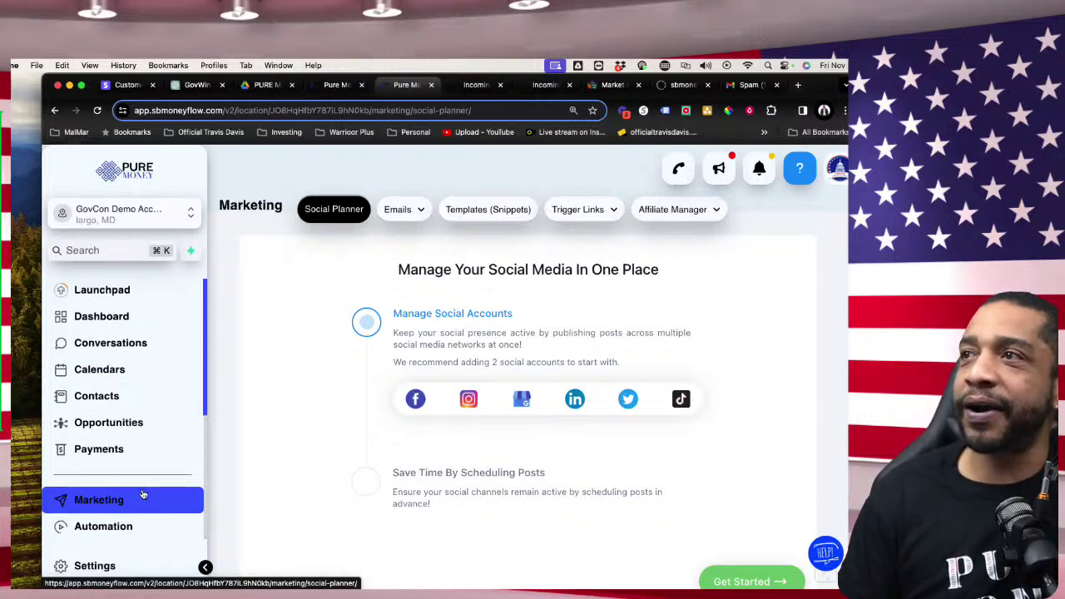
pyautogui.click(425, 218)
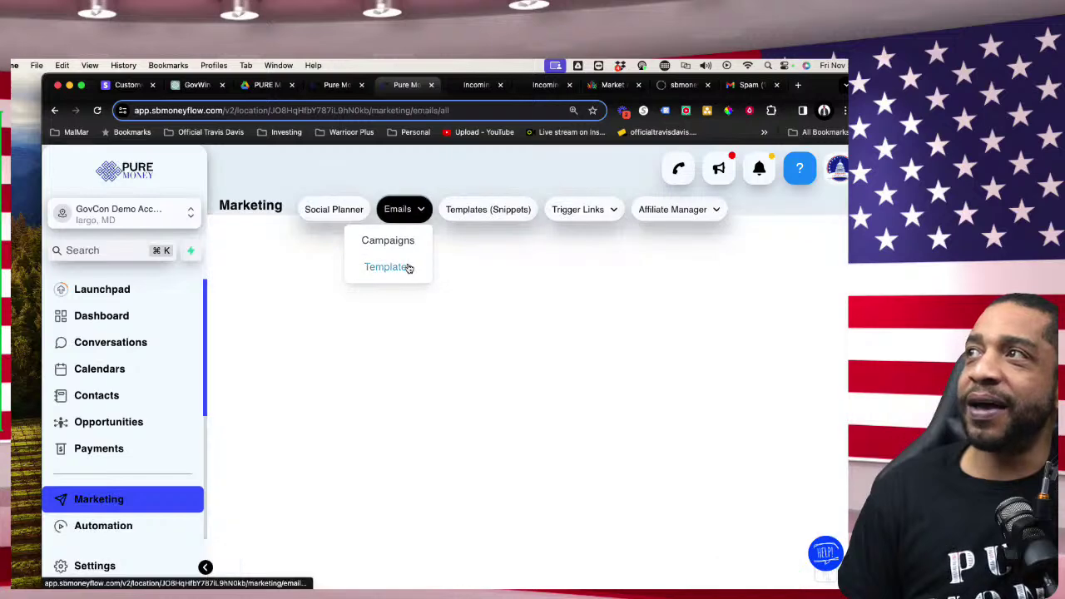
pyautogui.click(406, 269)
pyautogui.scroll(-5, 328, 456)
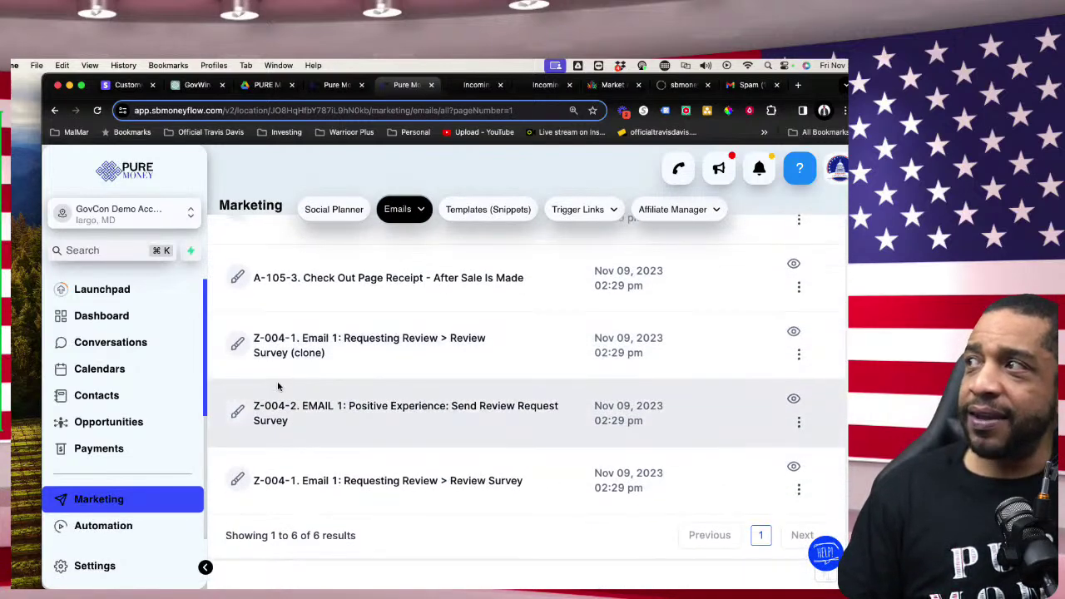
pyautogui.scroll(2, 352, 404)
pyautogui.scroll(-2, 335, 416)
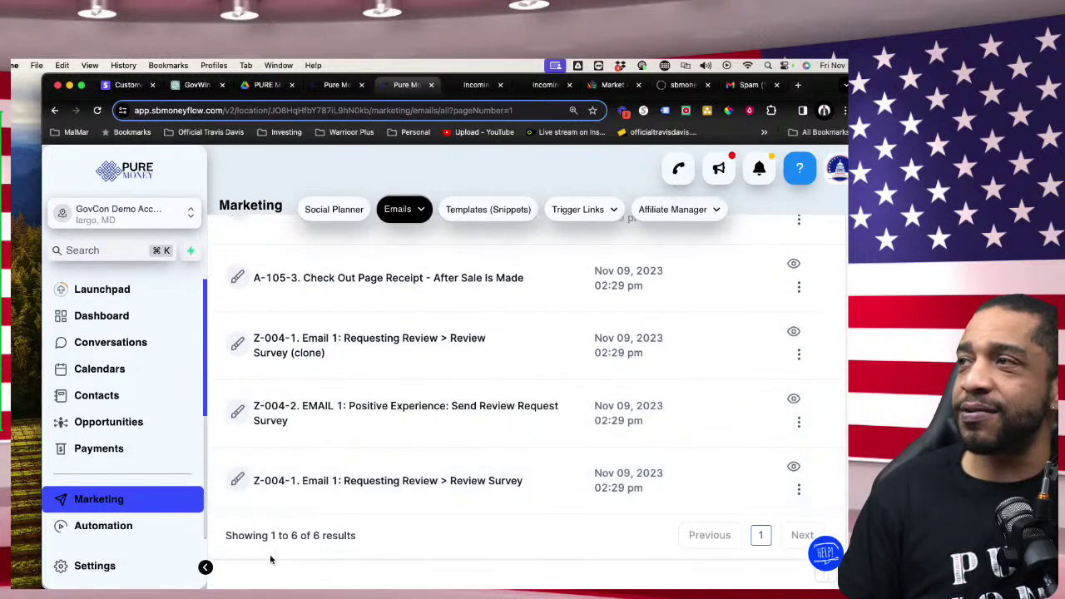
# Step: Open the "Z-004-1. Email 1: Requesting Review > Review Survey" template, look over its content, and leave it without saving
pyautogui.click(279, 483)
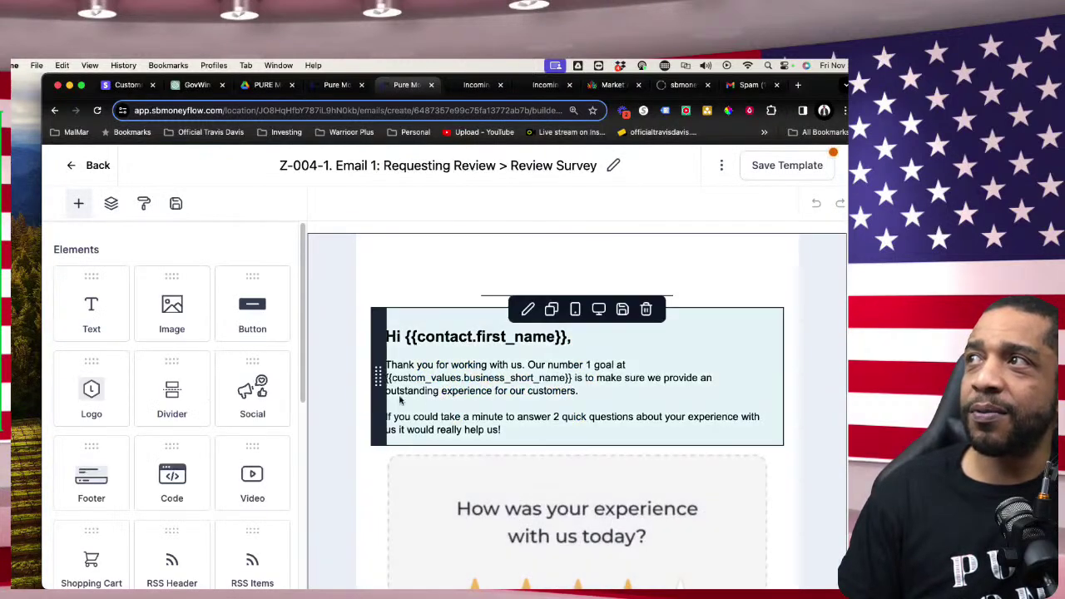
pyautogui.scroll(-3, 462, 458)
pyautogui.scroll(-2, 466, 464)
pyautogui.scroll(5, 468, 447)
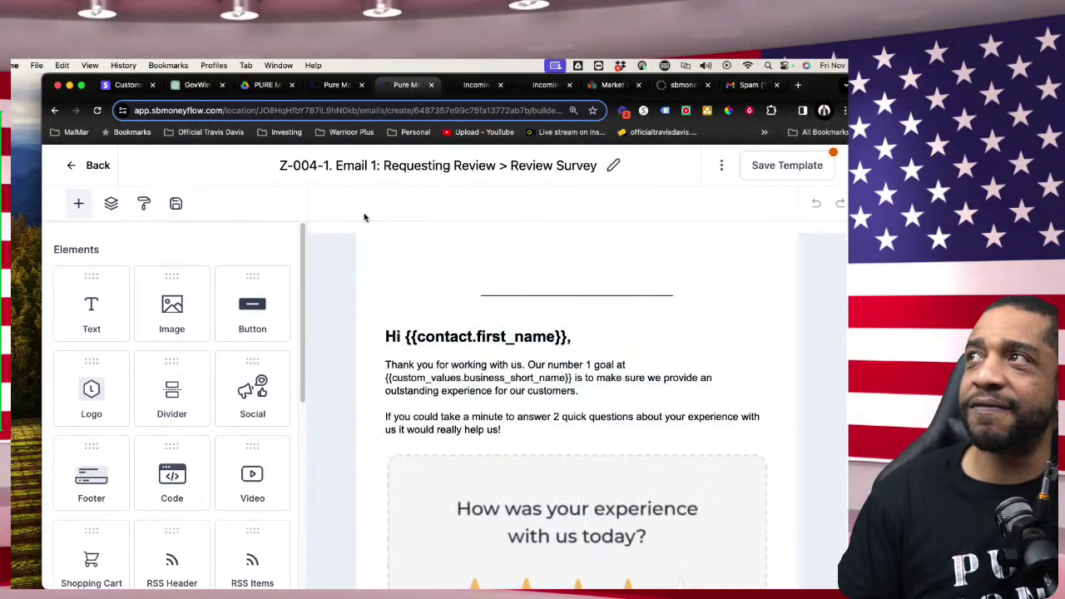
pyautogui.click(70, 165)
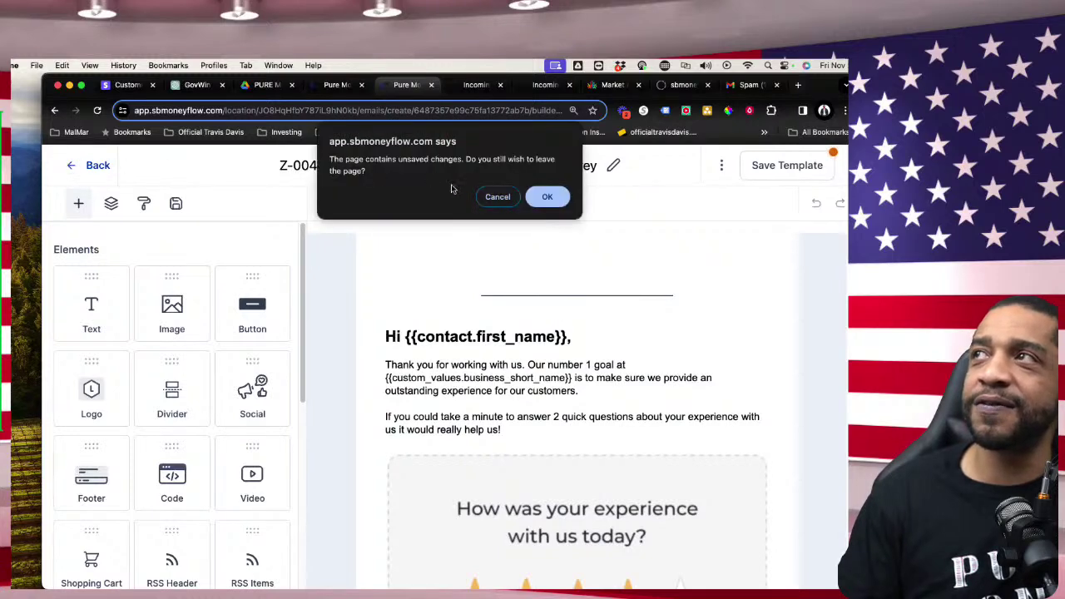
pyautogui.click(547, 192)
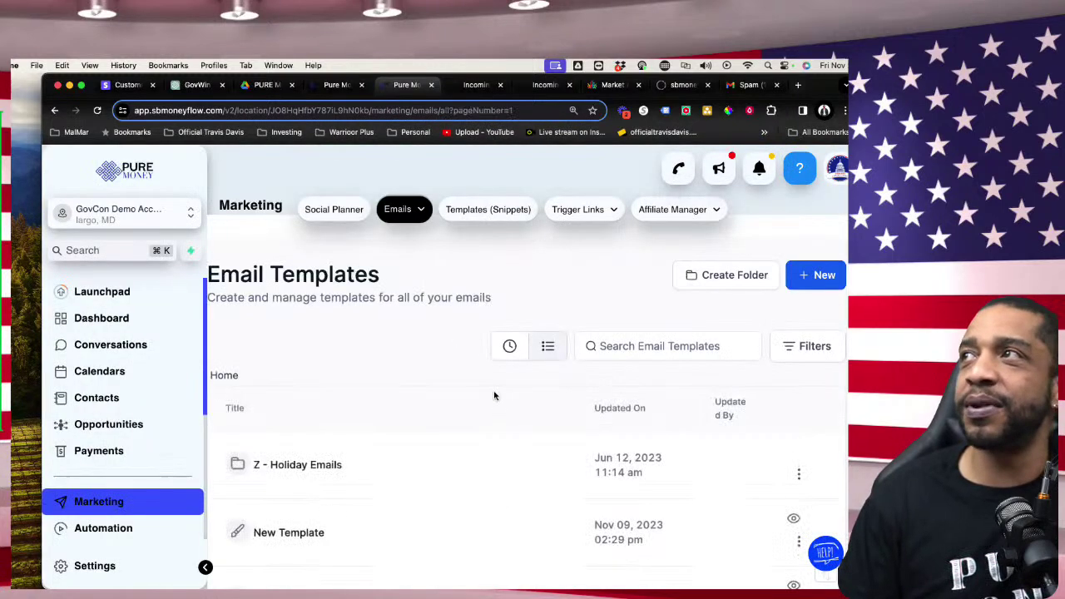
# Step: Look over the email templates list again and switch to the message templates (snippets)
pyautogui.moveTo(414, 212)
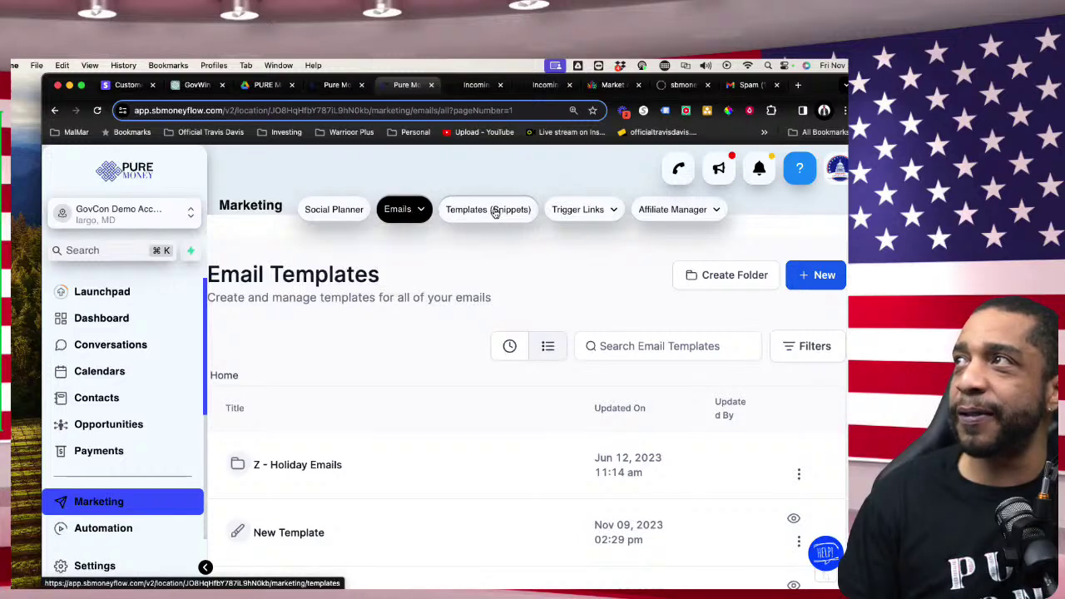
pyautogui.scroll(-5, 407, 418)
pyautogui.scroll(-1, 413, 420)
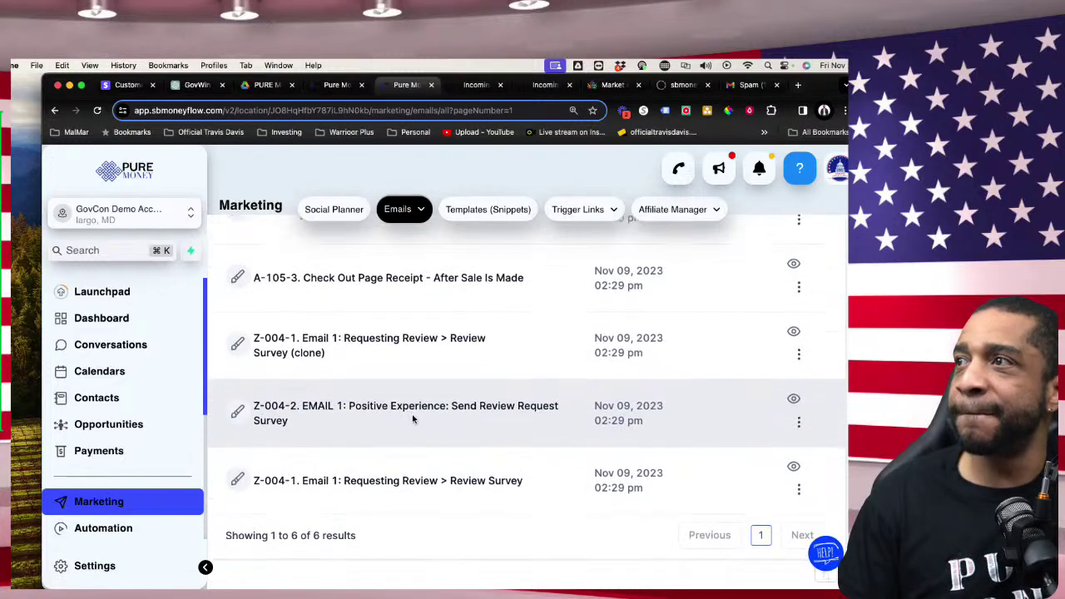
pyautogui.scroll(6, 413, 419)
pyautogui.click(476, 209)
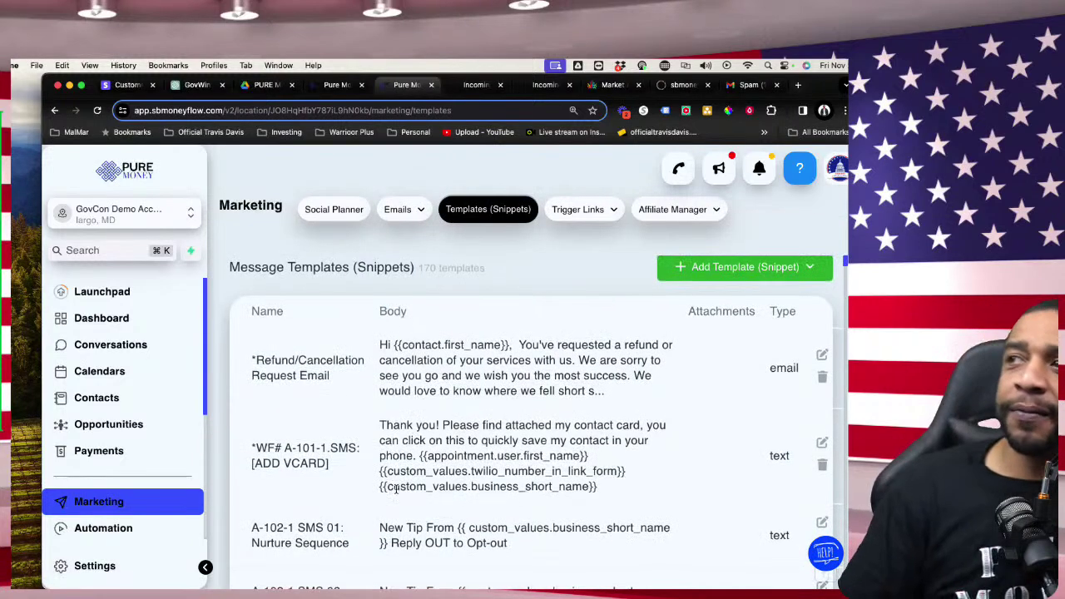
# Step: Examine the message template snippets from the A-102-1 nurture sequence through the Z-007-1 call request texts
pyautogui.scroll(-3, 396, 491)
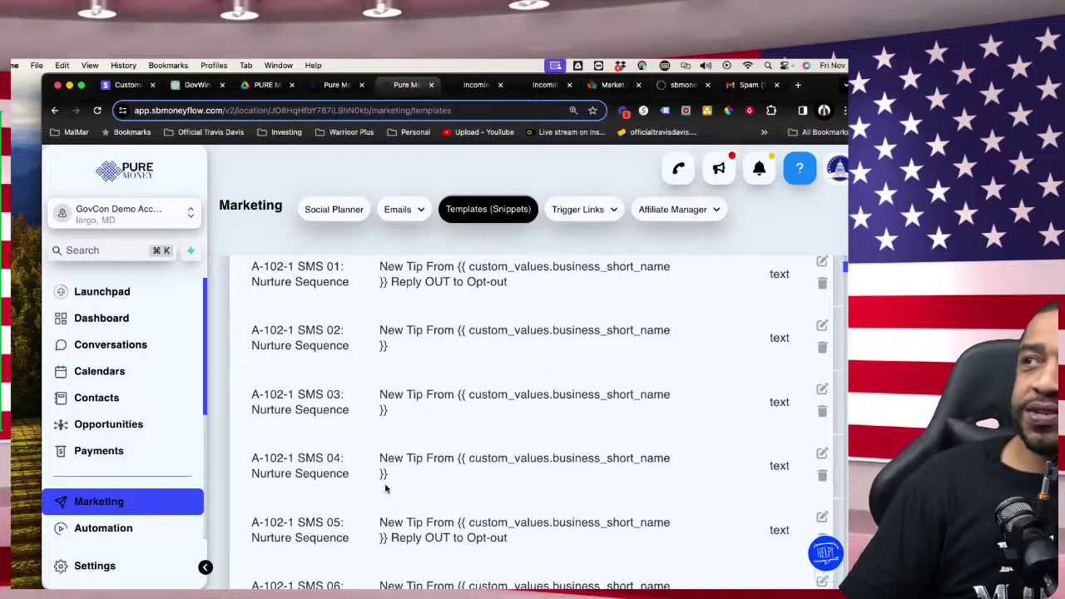
pyautogui.scroll(-20, 385, 490)
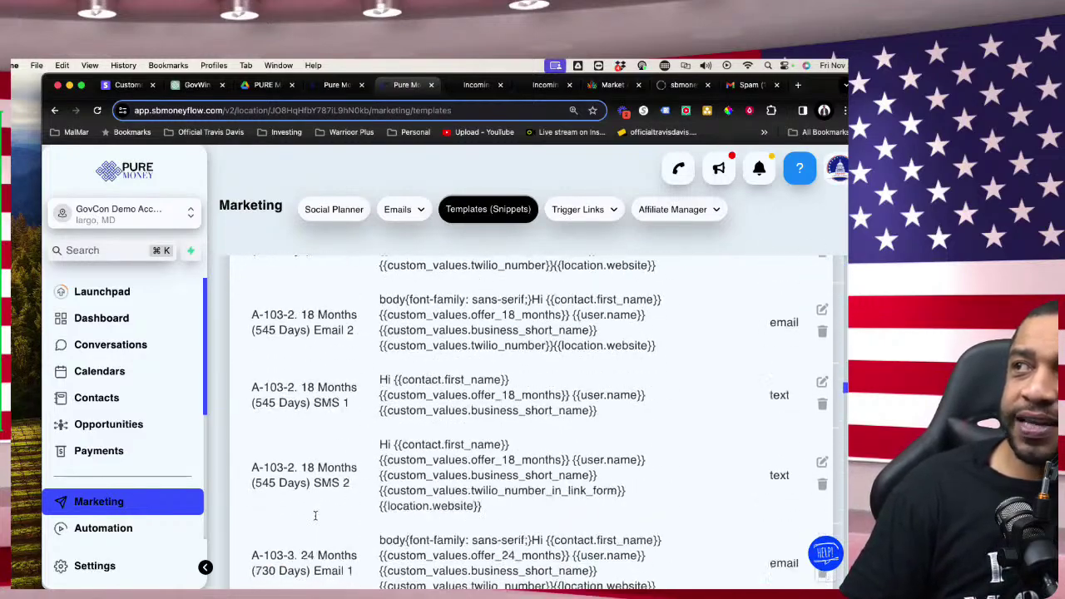
pyautogui.scroll(-15, 315, 516)
pyautogui.scroll(20, 318, 518)
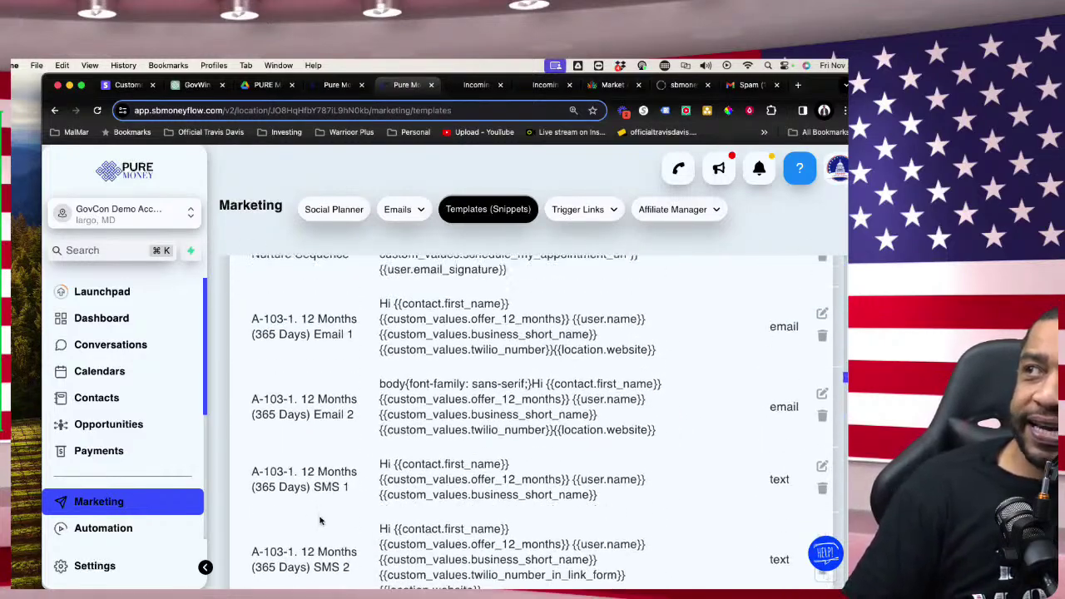
pyautogui.scroll(15, 320, 521)
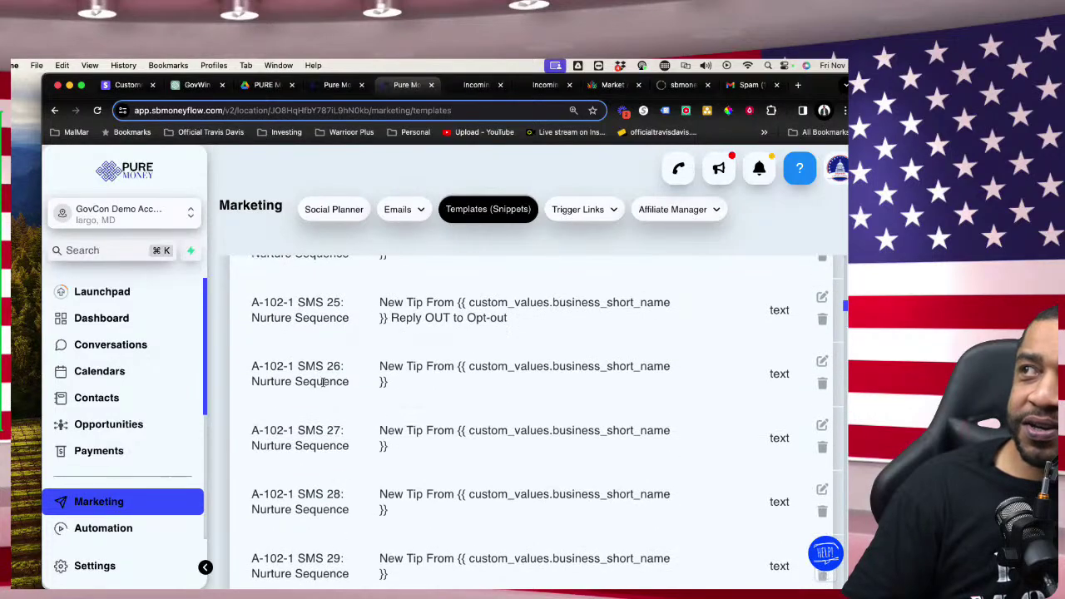
pyautogui.scroll(-20, 415, 483)
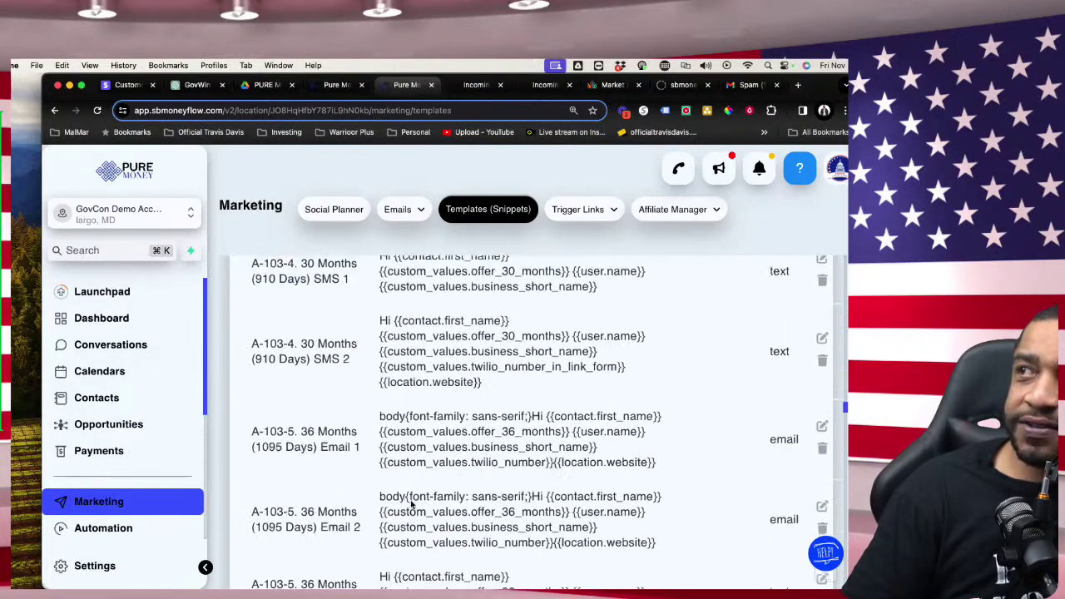
pyautogui.scroll(-15, 411, 503)
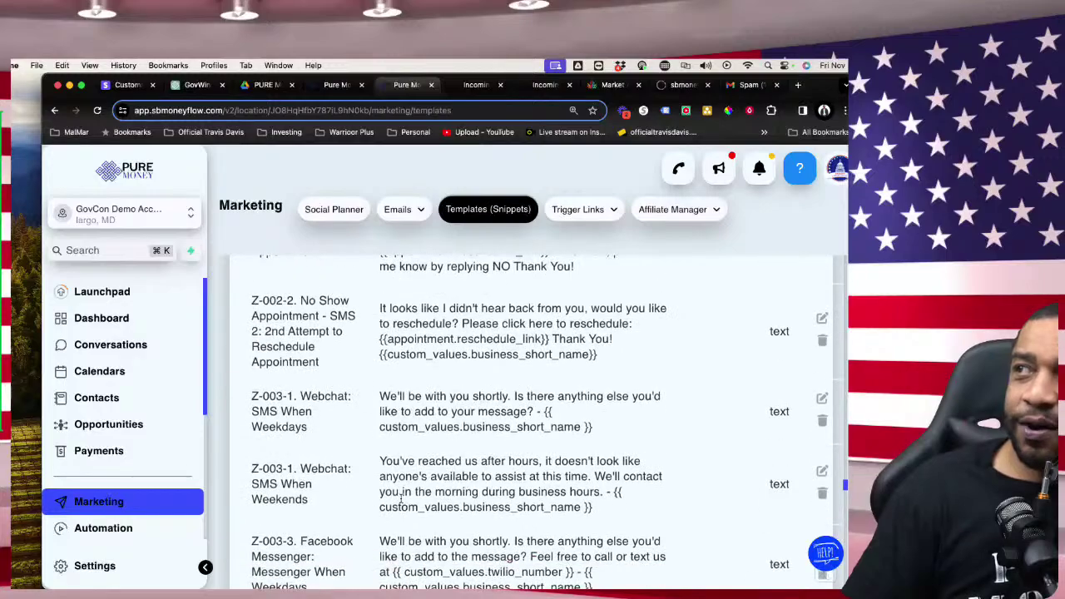
pyautogui.scroll(-15, 401, 497)
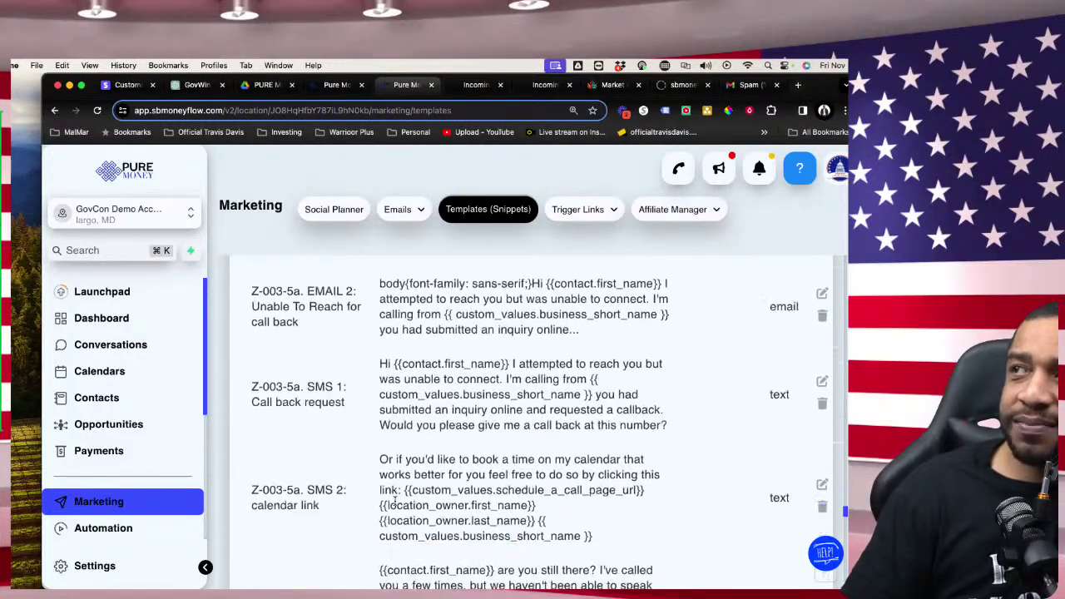
pyautogui.scroll(-20, 395, 500)
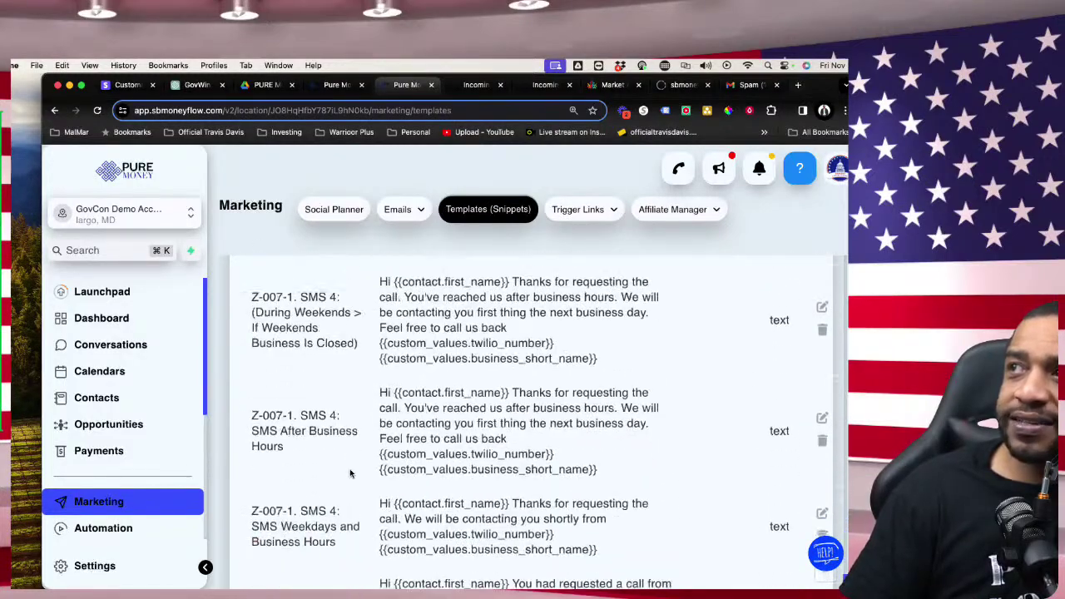
# Step: Find the Z-006-1 Lead OptIn email snippets and highlight the Lead OptIn 1 and 2 entries
pyautogui.scroll(15, 351, 476)
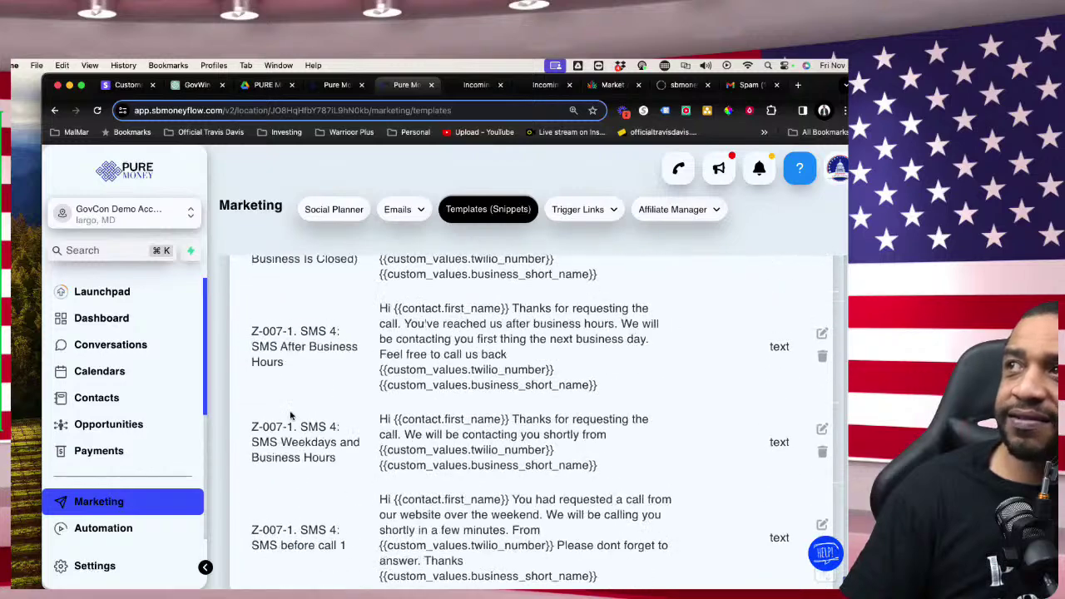
pyautogui.scroll(5, 290, 416)
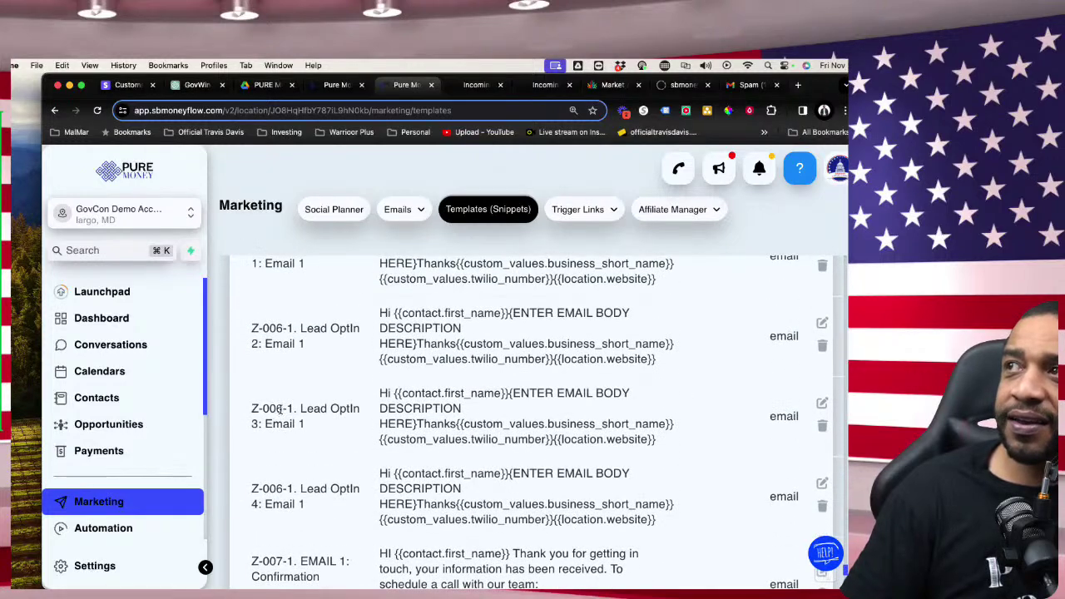
pyautogui.scroll(3, 242, 411)
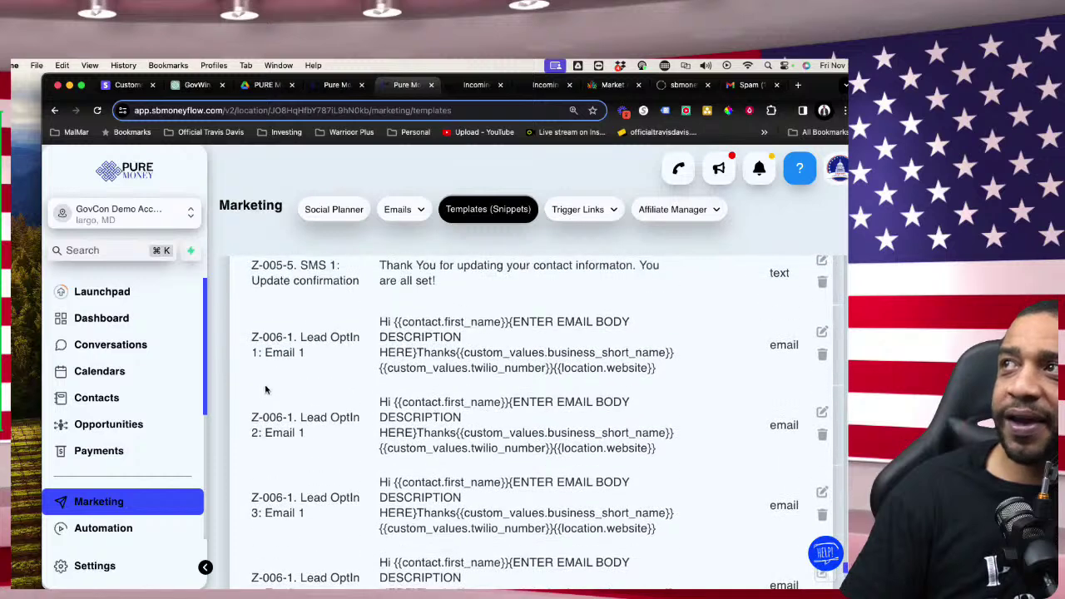
pyautogui.moveTo(256, 369); pyautogui.dragTo(529, 474)
pyautogui.scroll(-2, 506, 388)
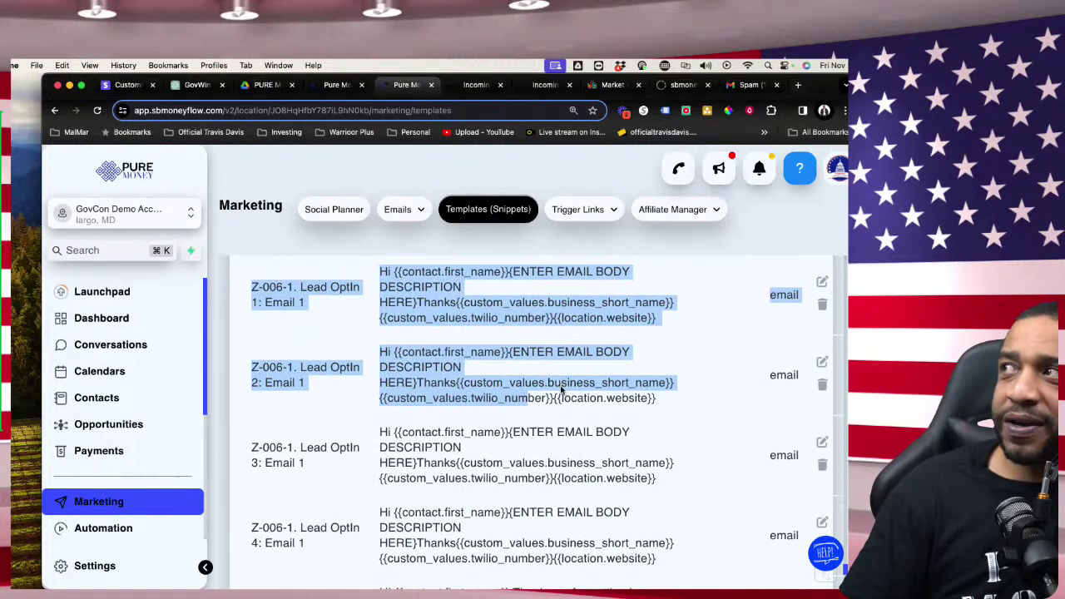
pyautogui.scroll(2, 525, 379)
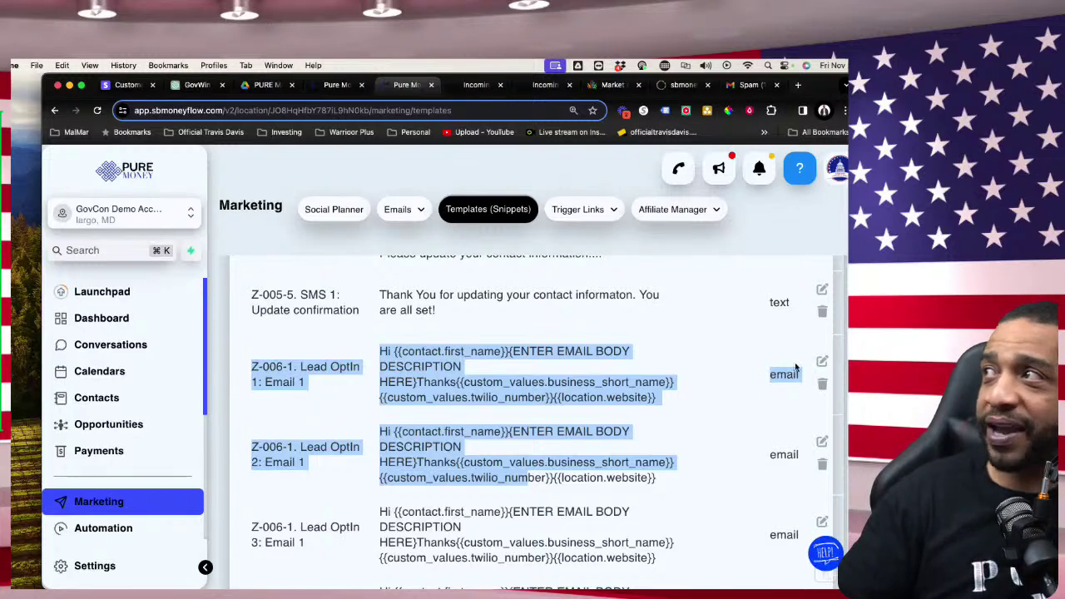
# Step: Open the "Z-006-1. Lead OptIn 1: Email 1" snippet, try replacing the body placeholder with "I appreciate", and close it without saving
pyautogui.click(822, 363)
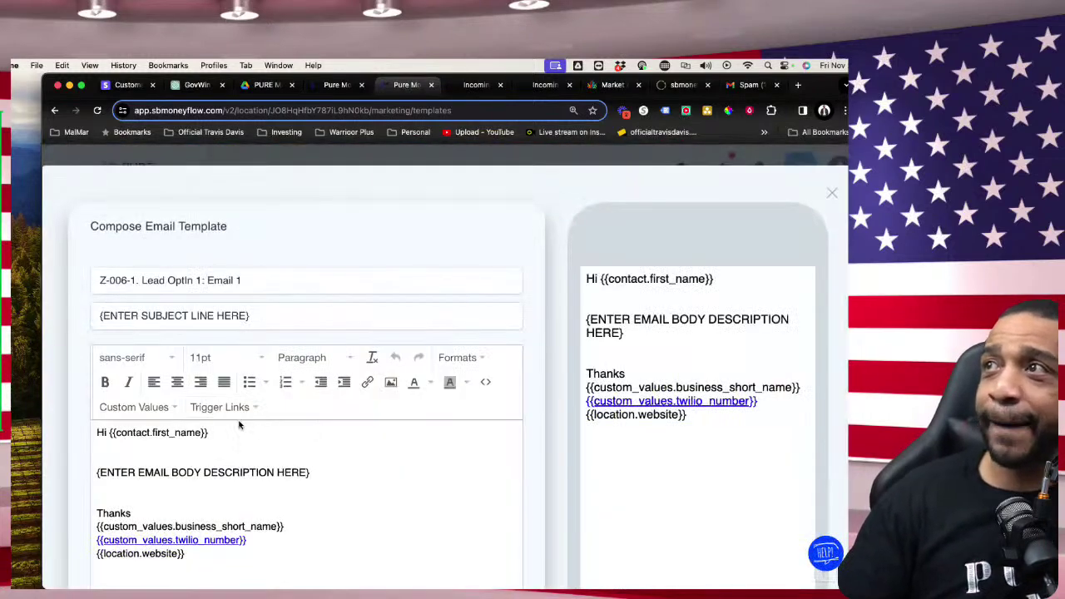
pyautogui.moveTo(317, 465); pyautogui.dragTo(95, 454)
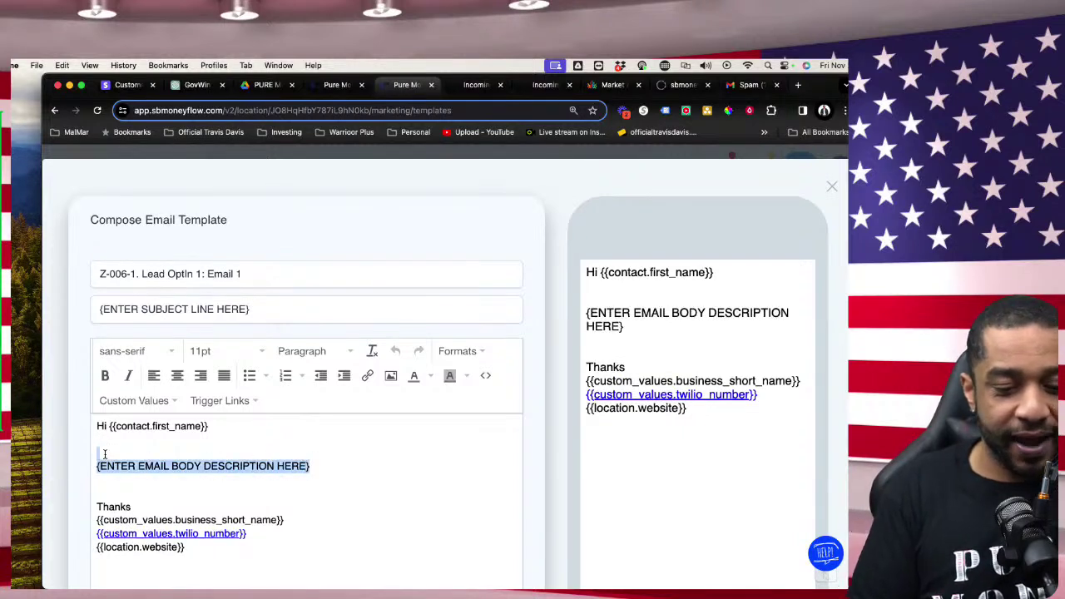
pyautogui.write('I appreciate')
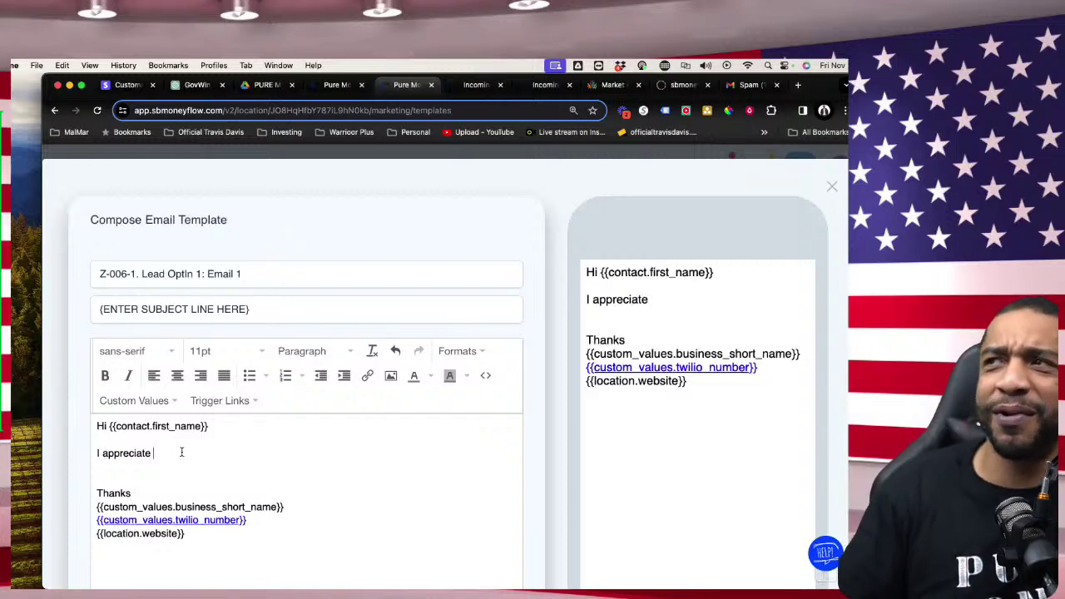
pyautogui.scroll(-10, 450, 413)
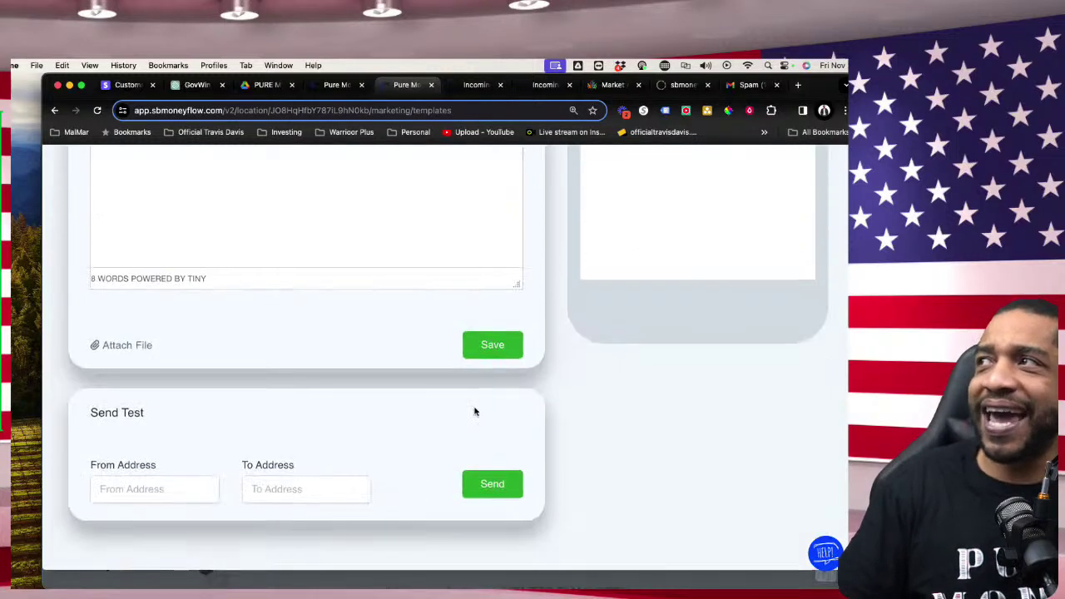
pyautogui.scroll(8, 471, 408)
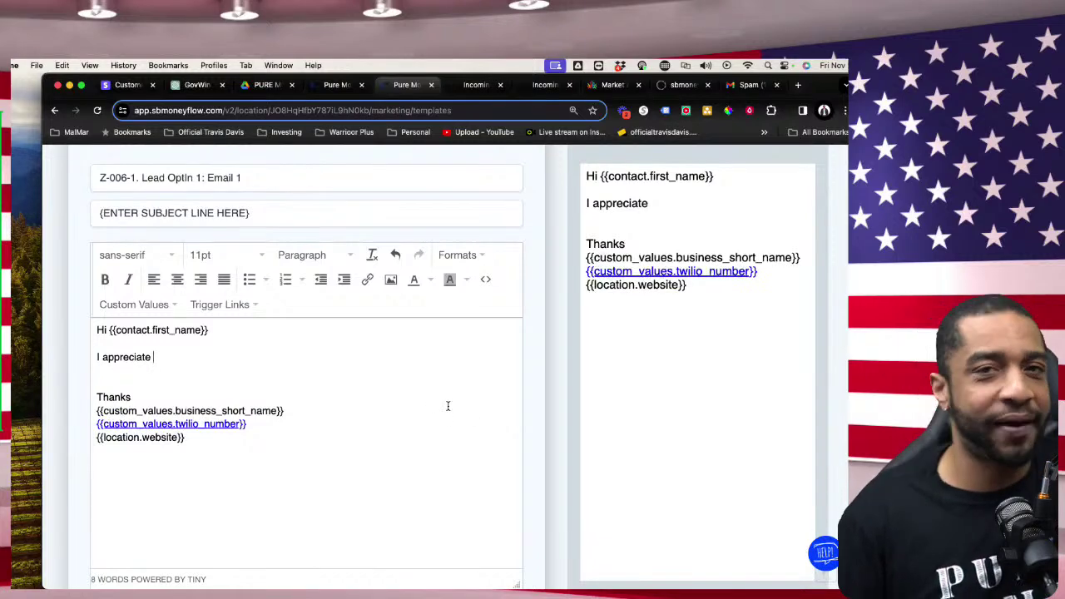
pyautogui.scroll(3, 708, 250)
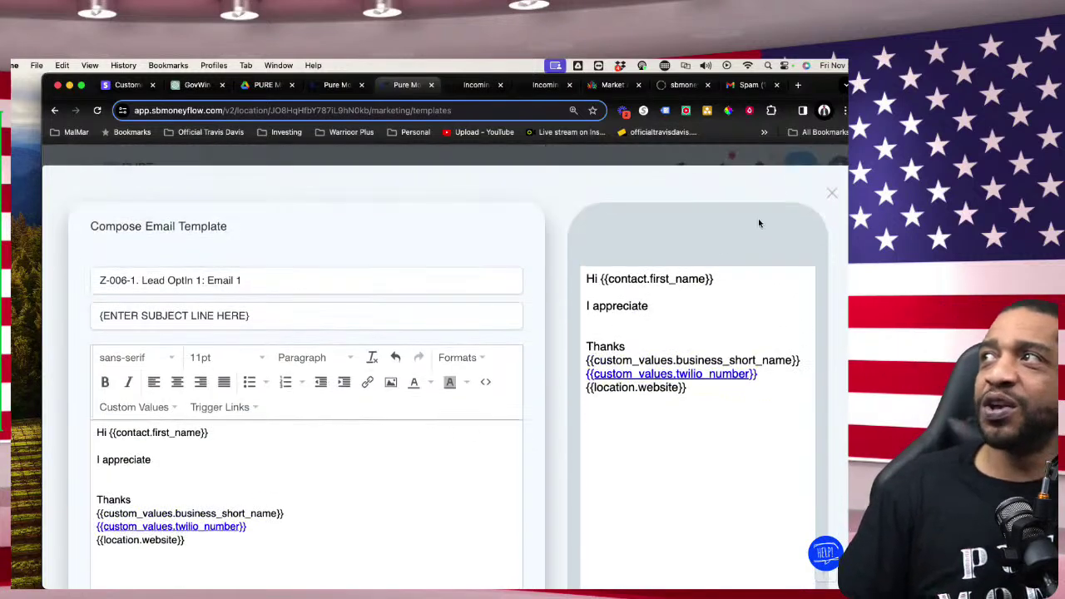
pyautogui.click(832, 193)
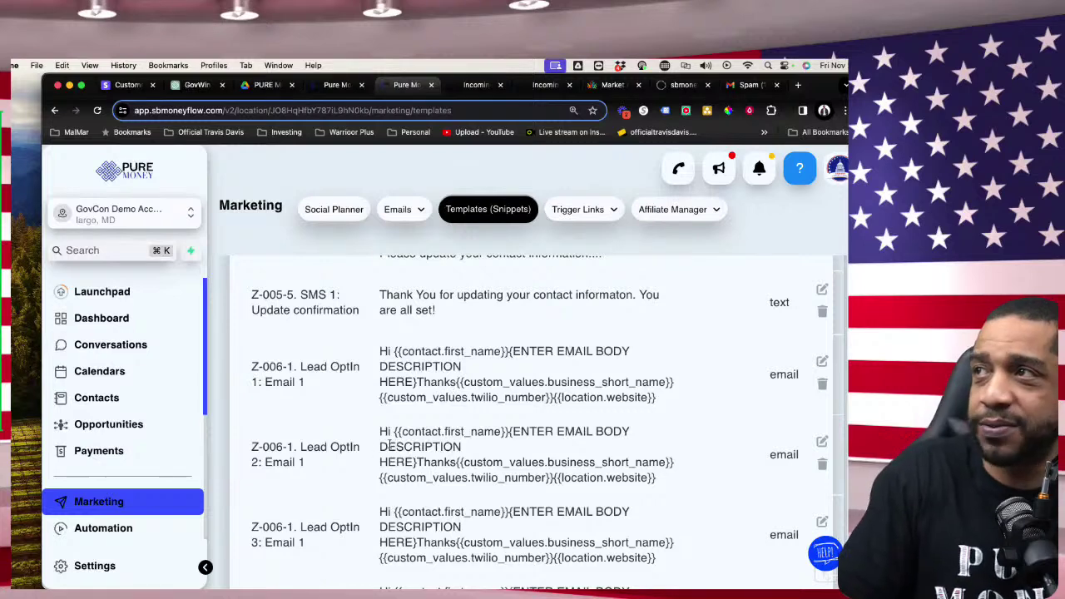
# Step: Go to the account's funnels under Sites and open the "Z - Customizable LinkTree Pages" funnel
pyautogui.scroll(-3, 346, 399)
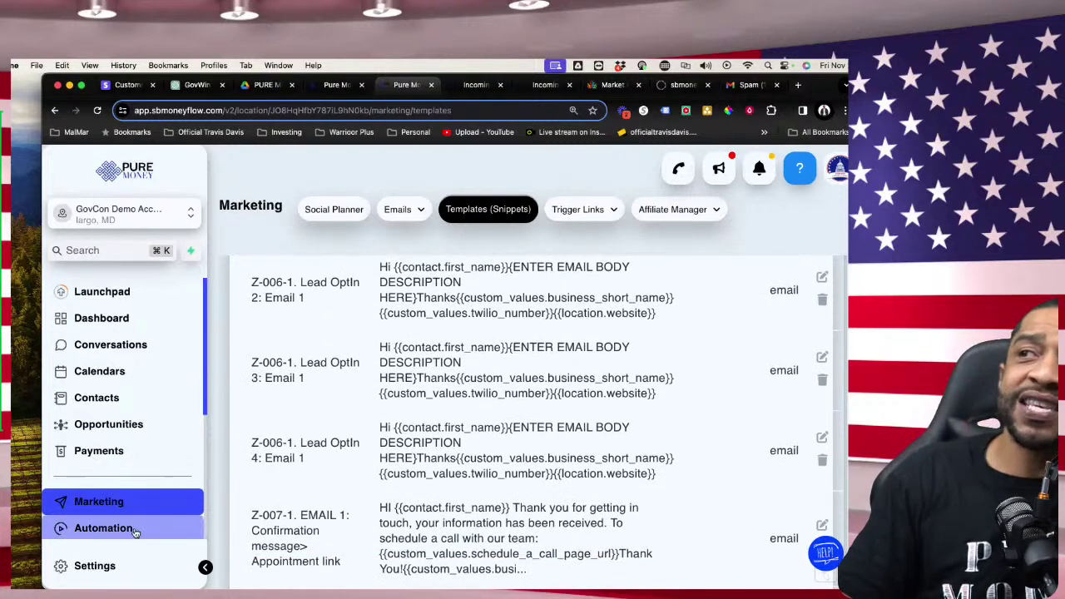
pyautogui.scroll(-5, 124, 499)
pyautogui.click(93, 323)
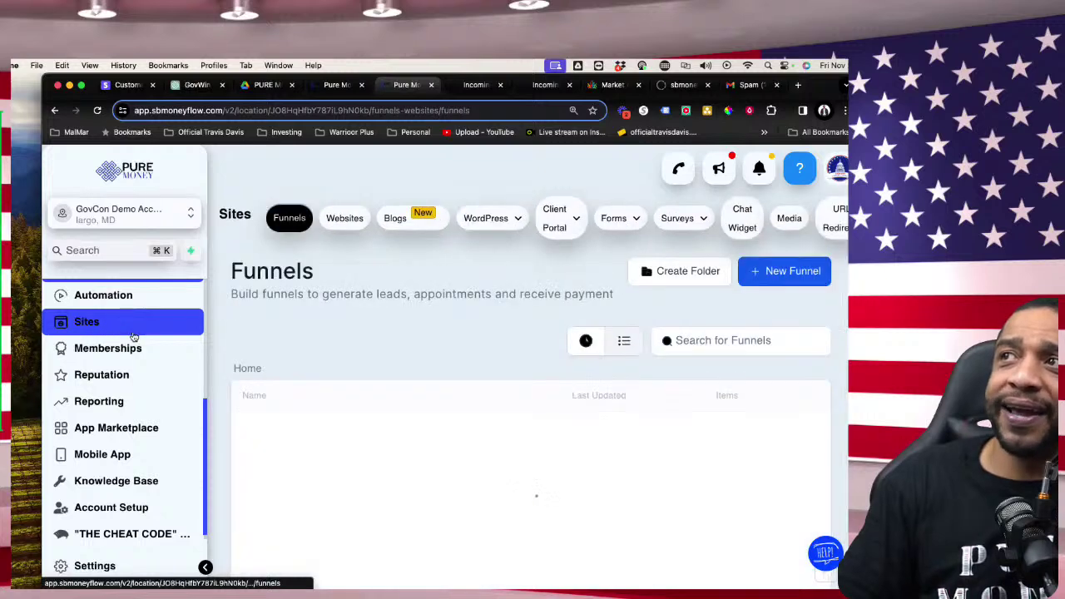
pyautogui.scroll(-5, 343, 391)
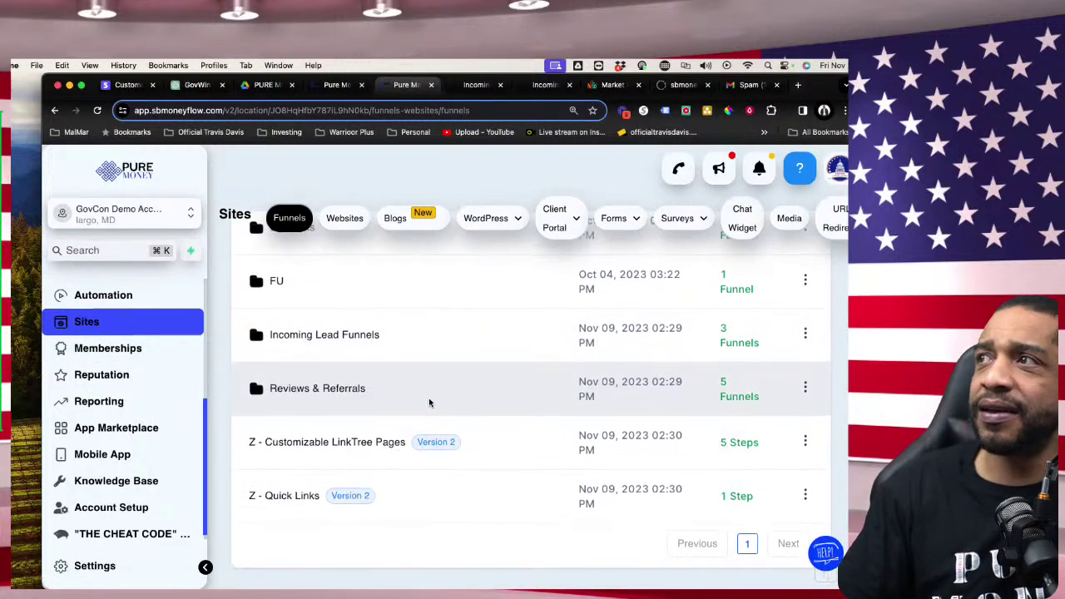
pyautogui.click(366, 445)
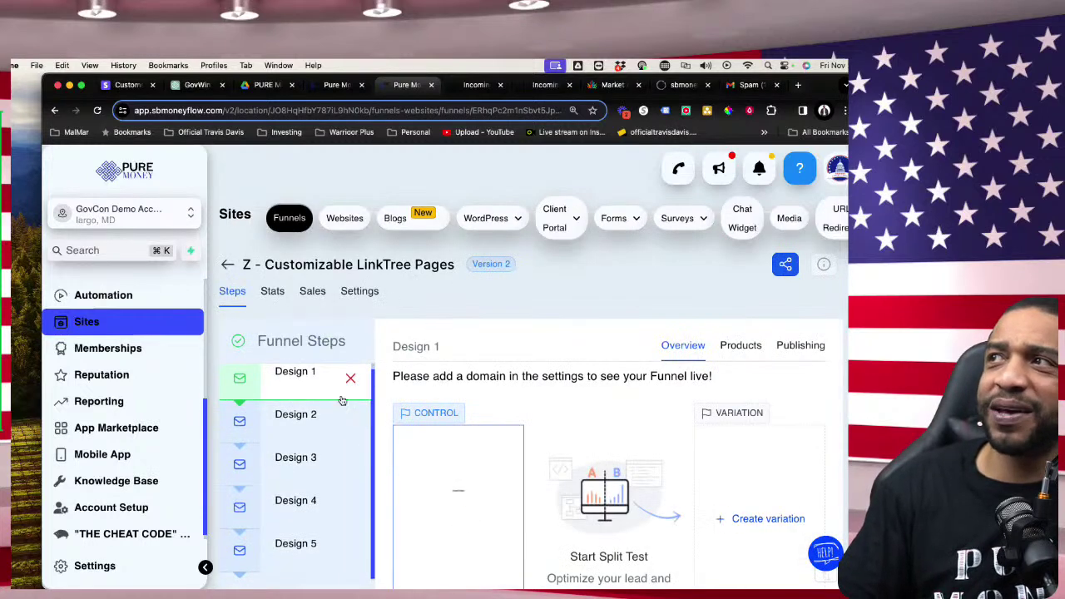
# Step: Preview the Design 1 LinkTree page in its own browser tab and close the preview
pyautogui.scroll(-3, 435, 436)
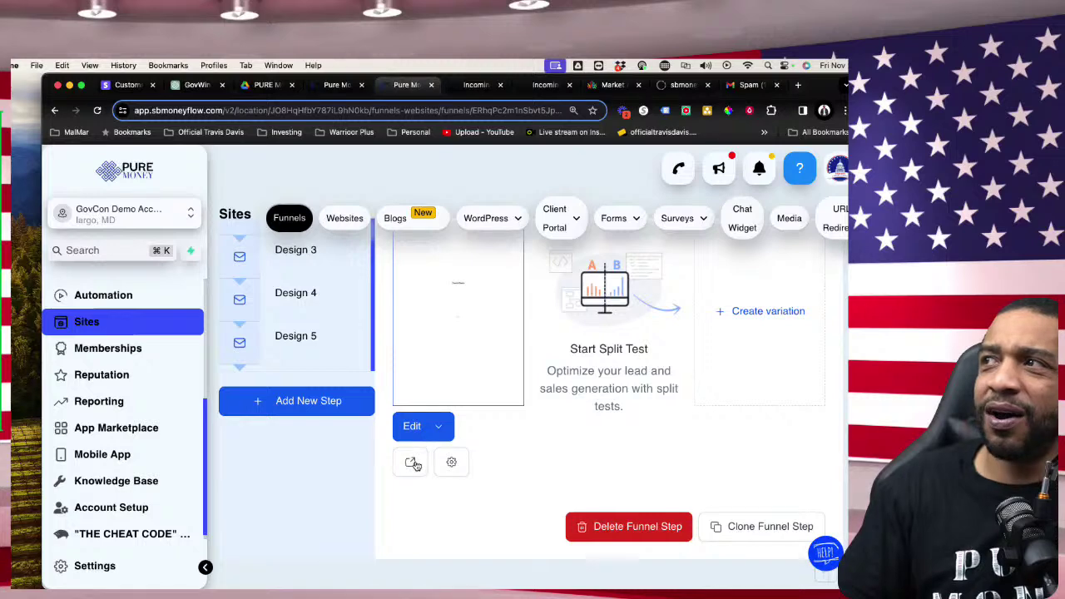
pyautogui.click(413, 463)
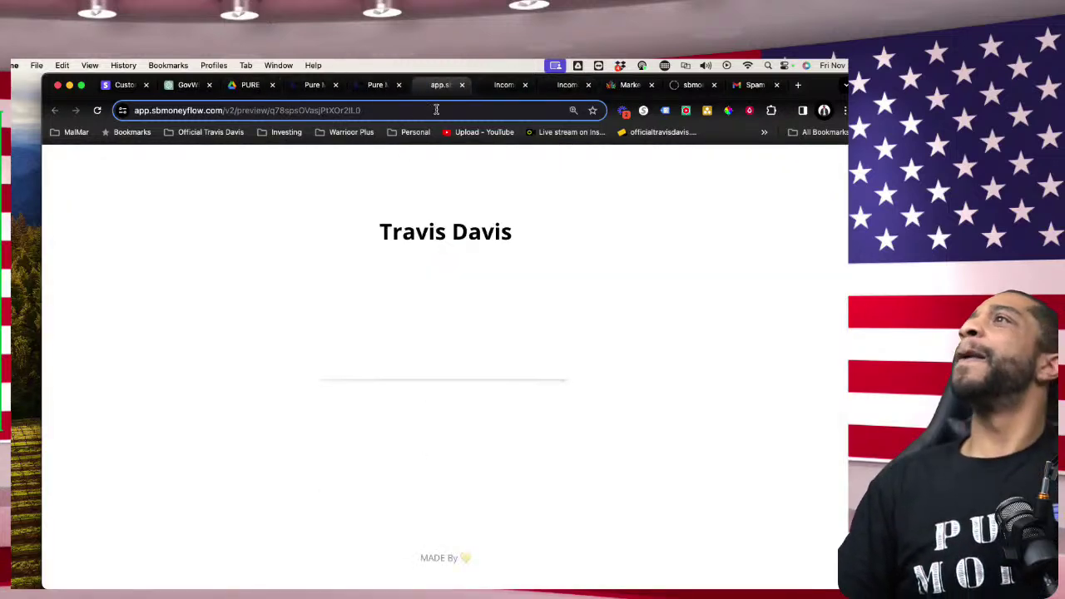
pyautogui.click(462, 85)
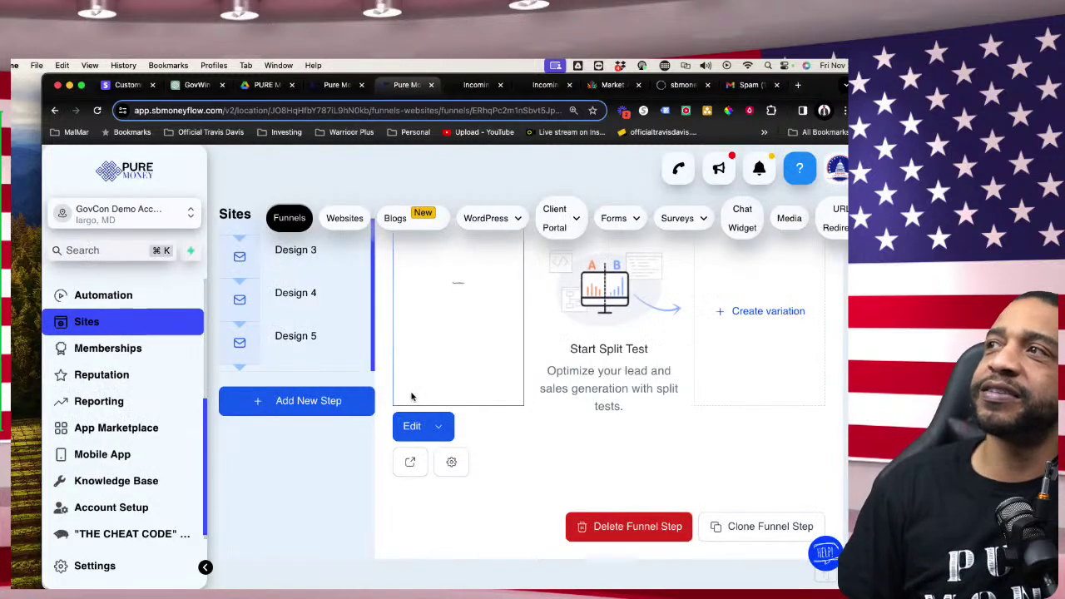
# Step: Open Design 1 in the page editor, examine its name placeholders, social icons and custom value buttons, and leave without changes
pyautogui.scroll(2, 411, 397)
pyautogui.click(426, 520)
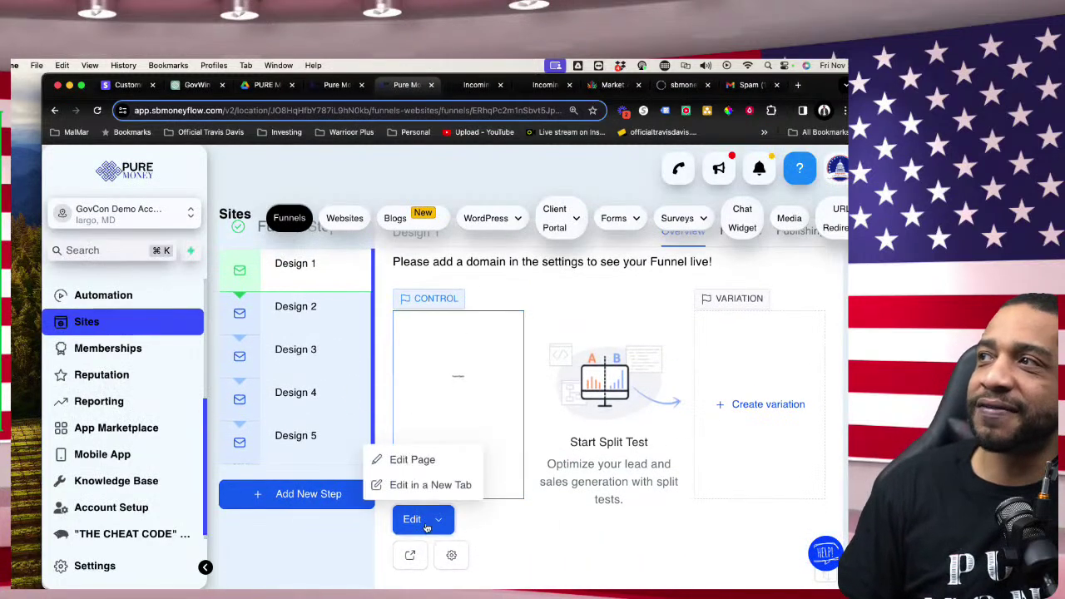
pyautogui.click(416, 468)
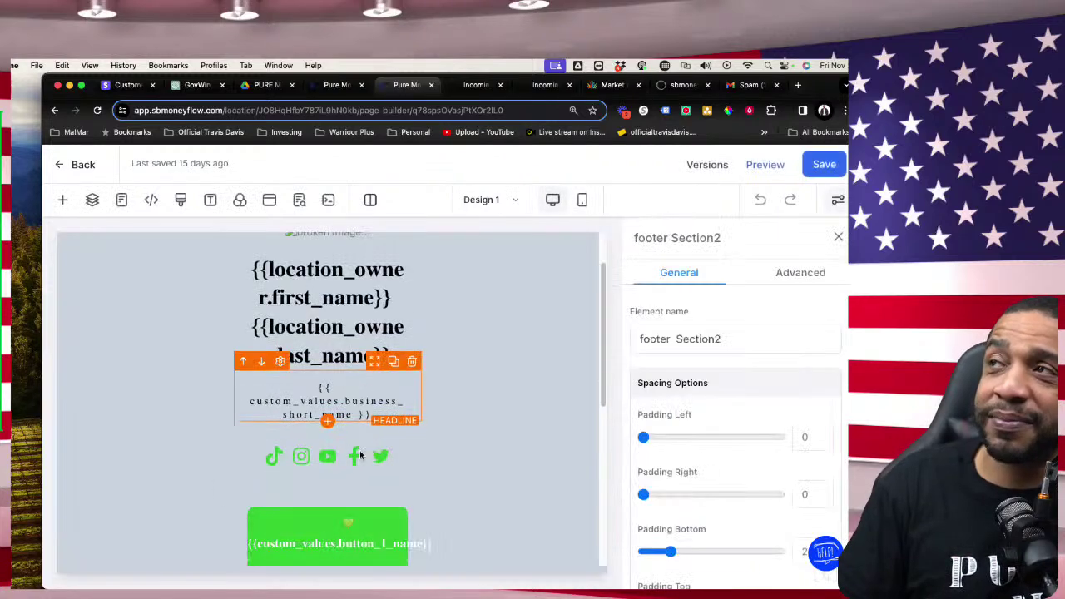
pyautogui.scroll(-2, 359, 447)
pyautogui.scroll(1, 333, 374)
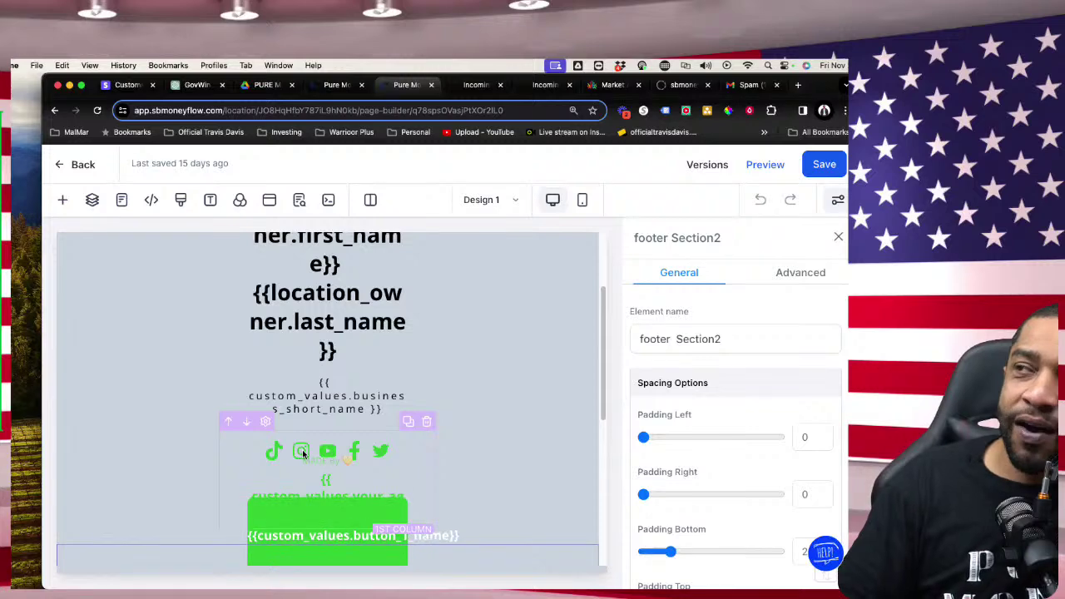
pyautogui.scroll(-2, 301, 451)
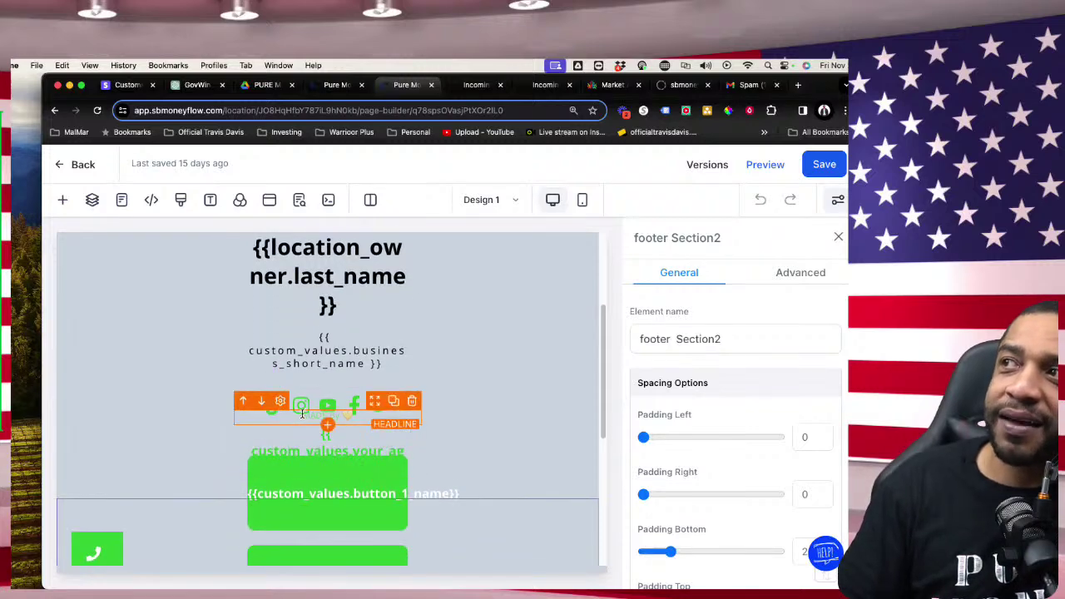
pyautogui.scroll(-10, 300, 449)
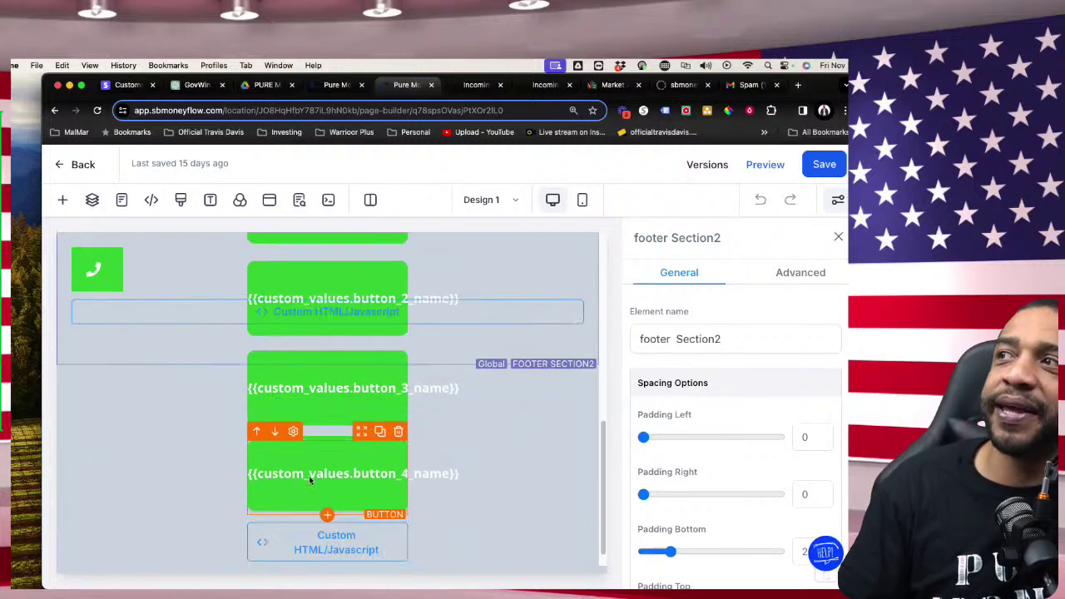
pyautogui.scroll(10, 411, 418)
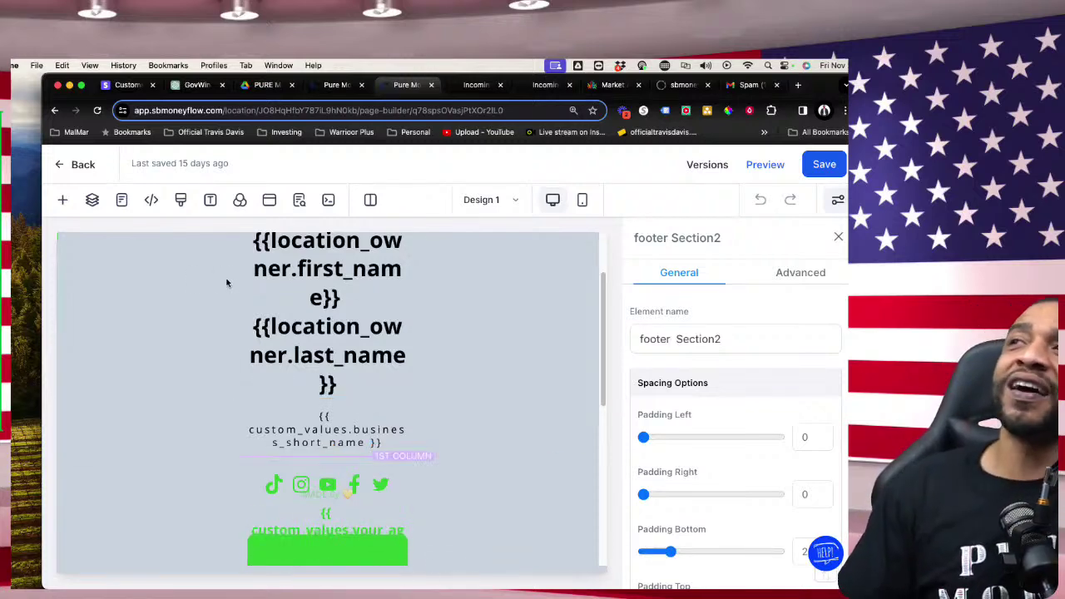
pyautogui.click(81, 168)
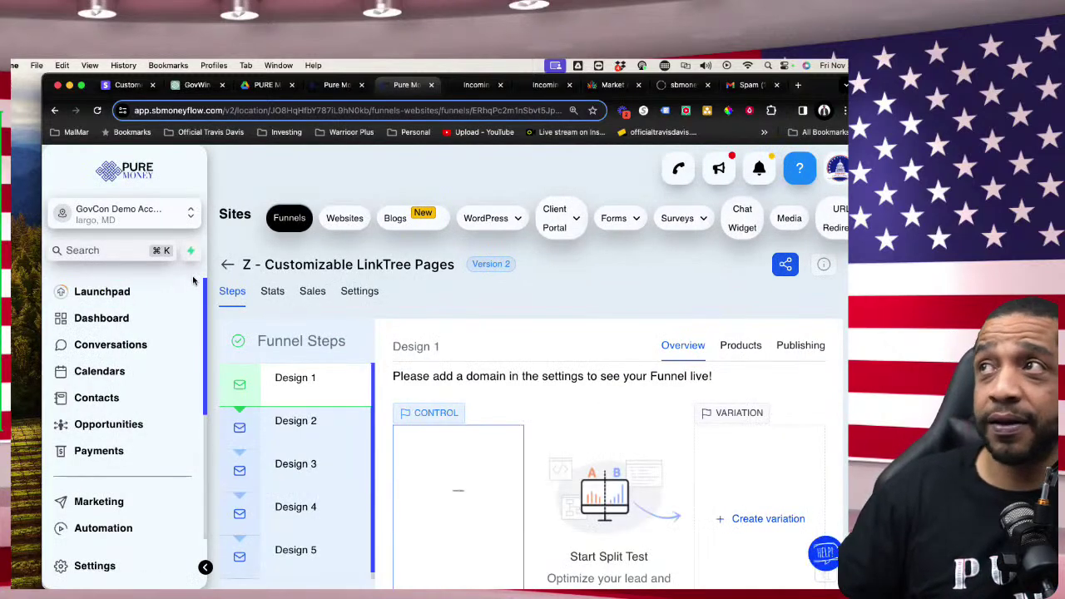
# Step: Return to the funnels list and look over the folders from Calendars to Reviews & Referrals and the Z funnels
pyautogui.click(227, 266)
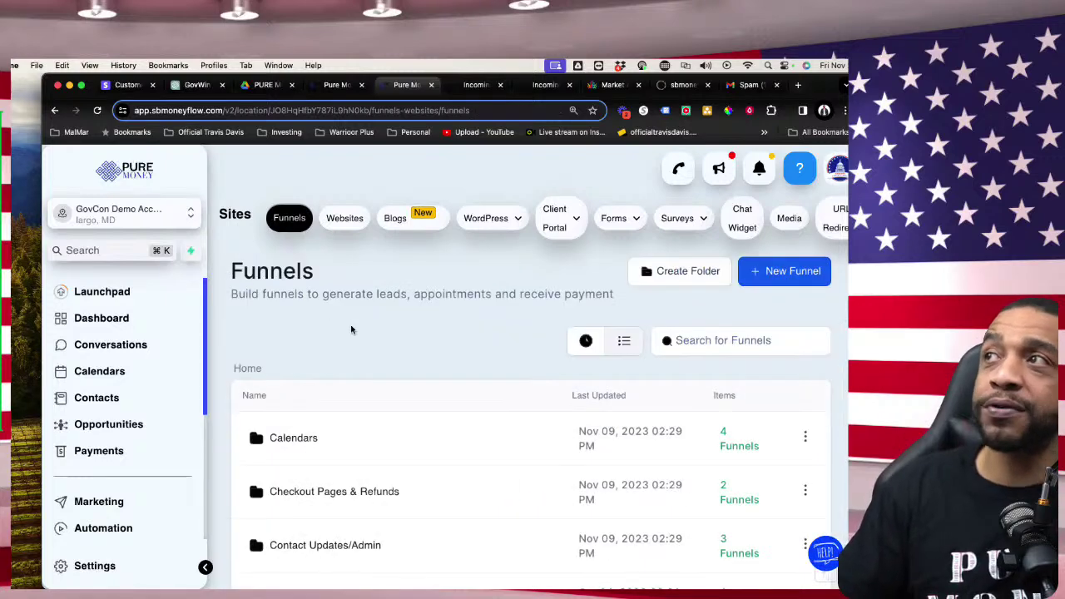
pyautogui.scroll(-2, 425, 454)
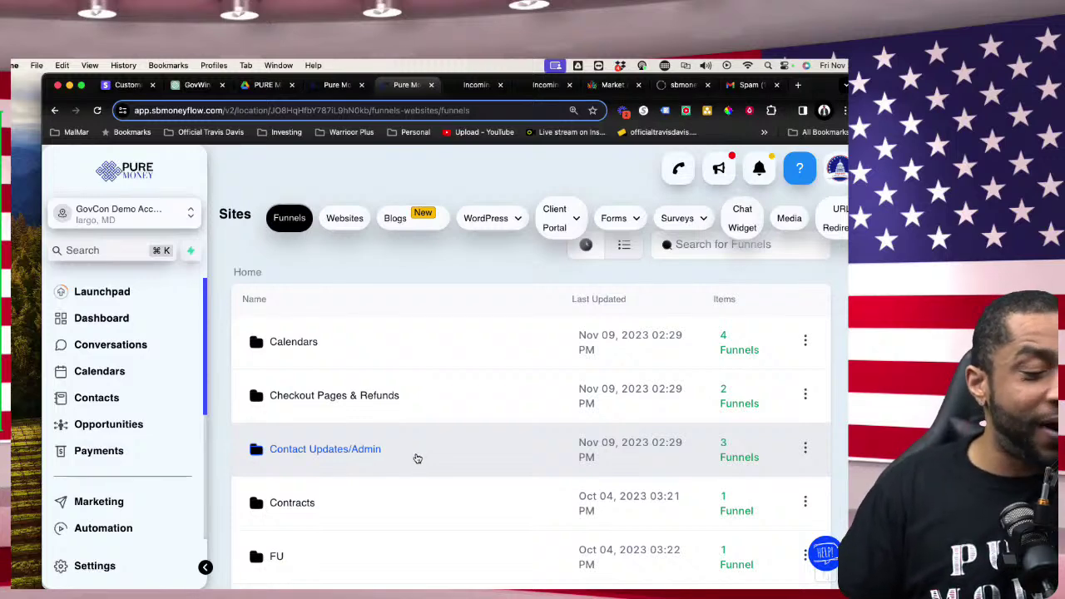
pyautogui.scroll(-3, 420, 470)
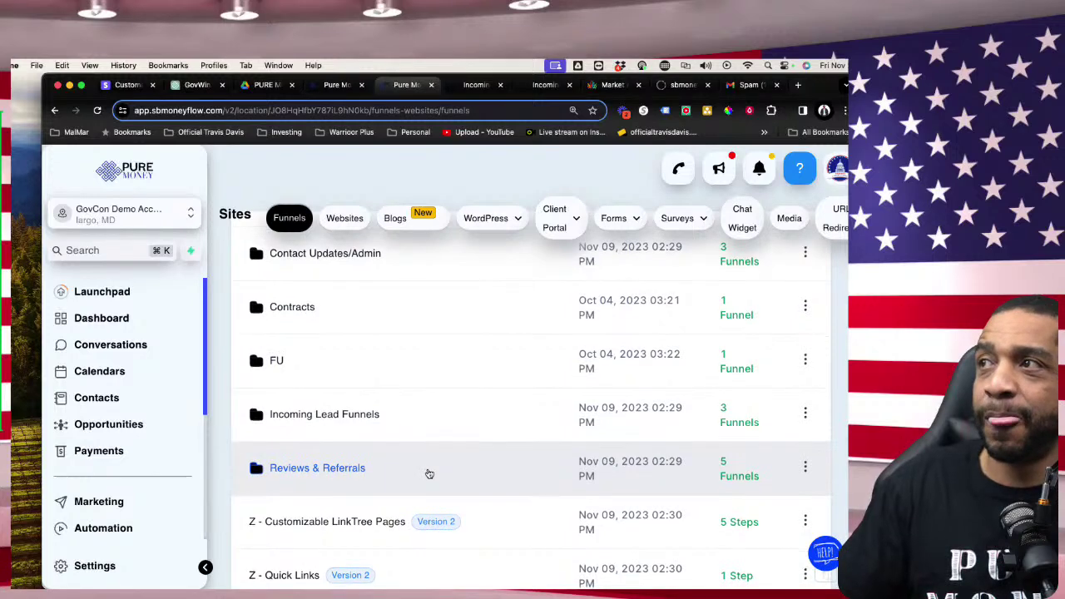
pyautogui.scroll(-1, 429, 473)
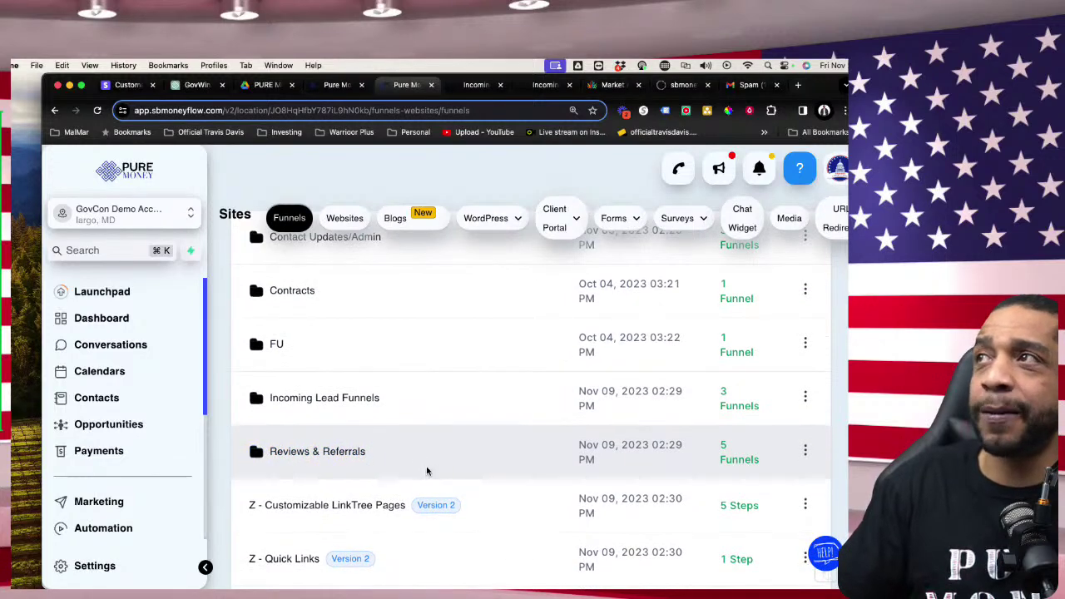
pyautogui.scroll(-1, 427, 471)
pyautogui.scroll(5, 424, 471)
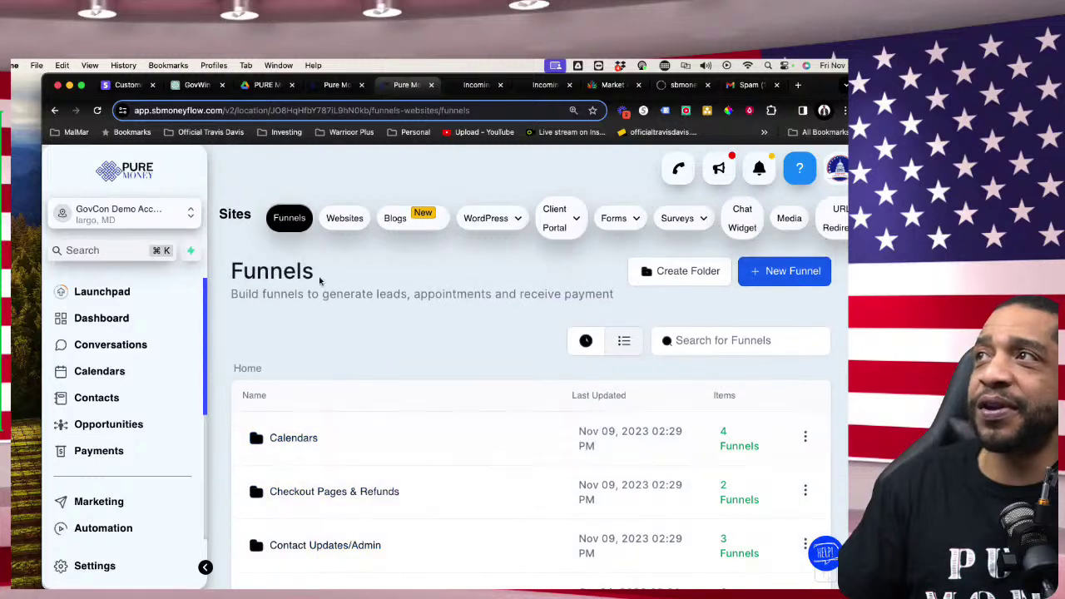
# Step: Switch to the prebuilt websites and look over the list from Automobile Dealer to the Pre-Designed LinkTree Pages
pyautogui.click(344, 218)
pyautogui.scroll(-3, 341, 346)
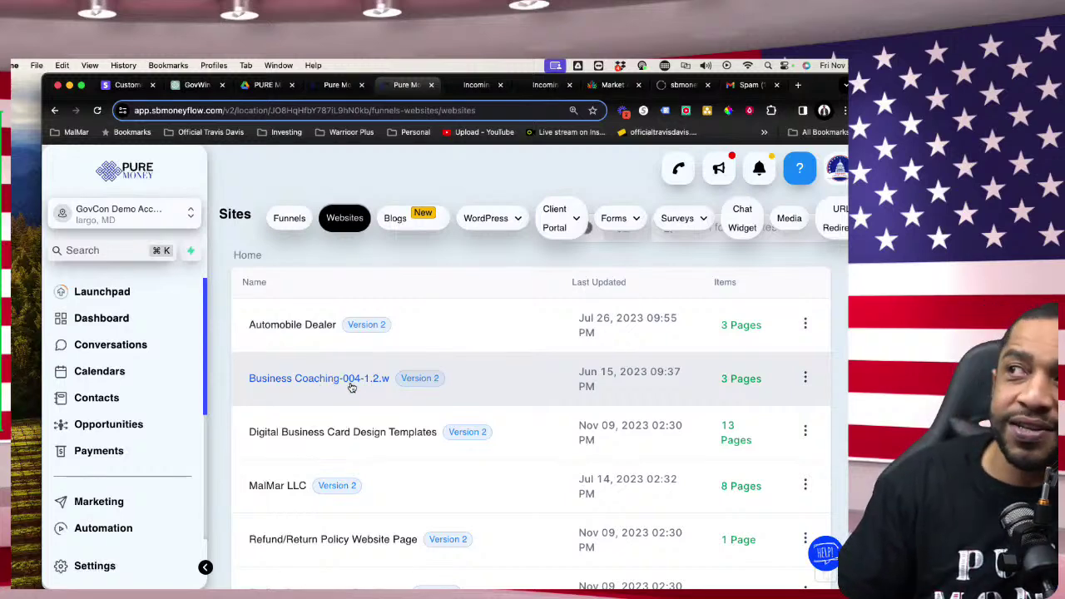
pyautogui.scroll(-1, 337, 466)
pyautogui.scroll(-3, 310, 473)
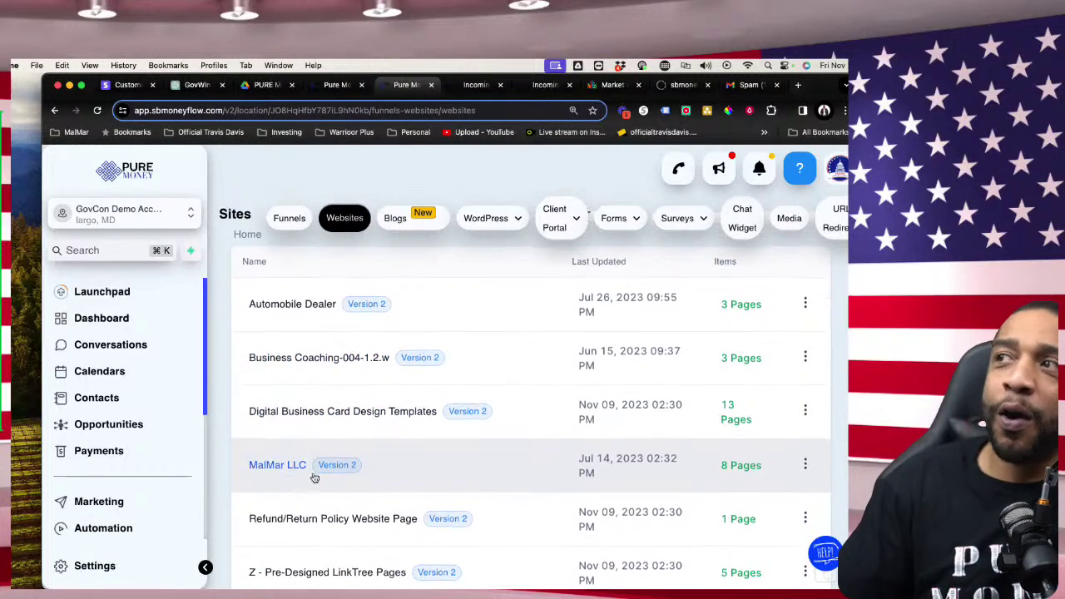
pyautogui.scroll(5, 313, 479)
pyautogui.scroll(-2, 320, 499)
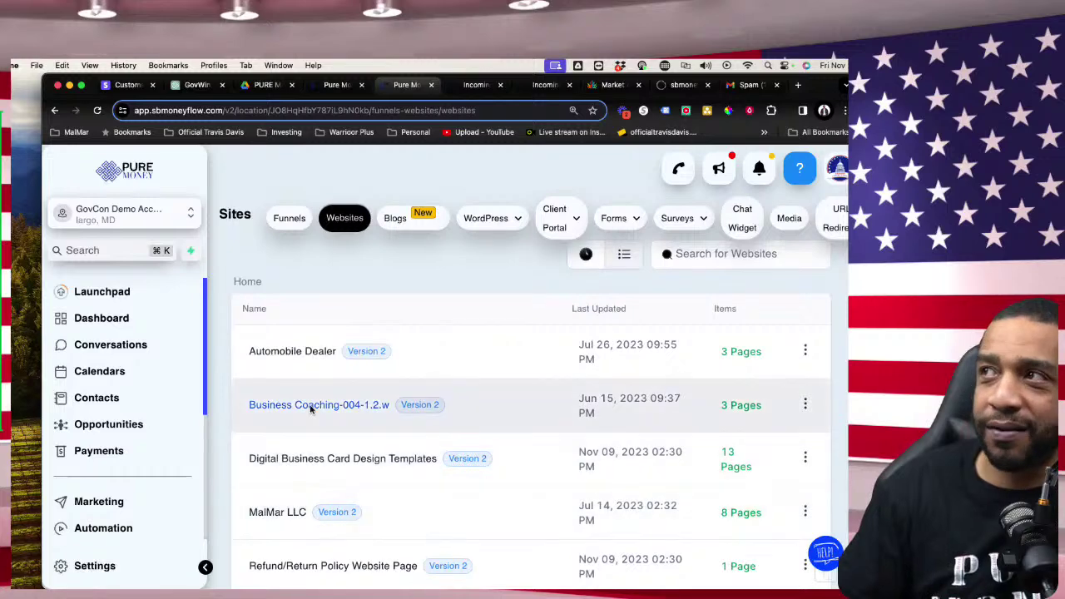
# Step: Open the Home page of the Business Coaching-004-1.2.w website in the page editor and look over its hero and statistics sections
pyautogui.click(309, 406)
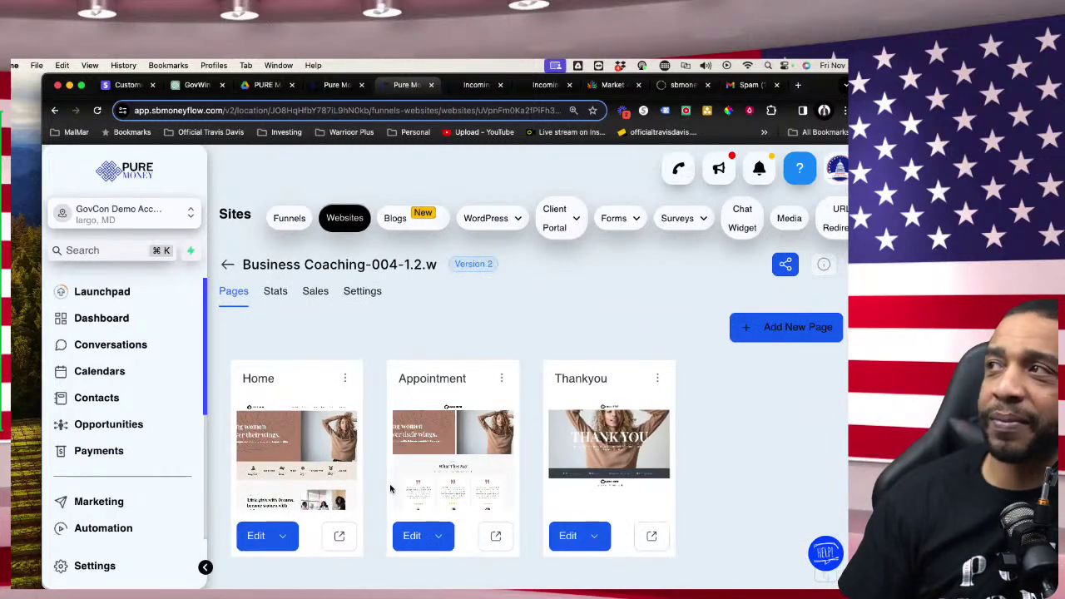
pyautogui.scroll(-1, 391, 441)
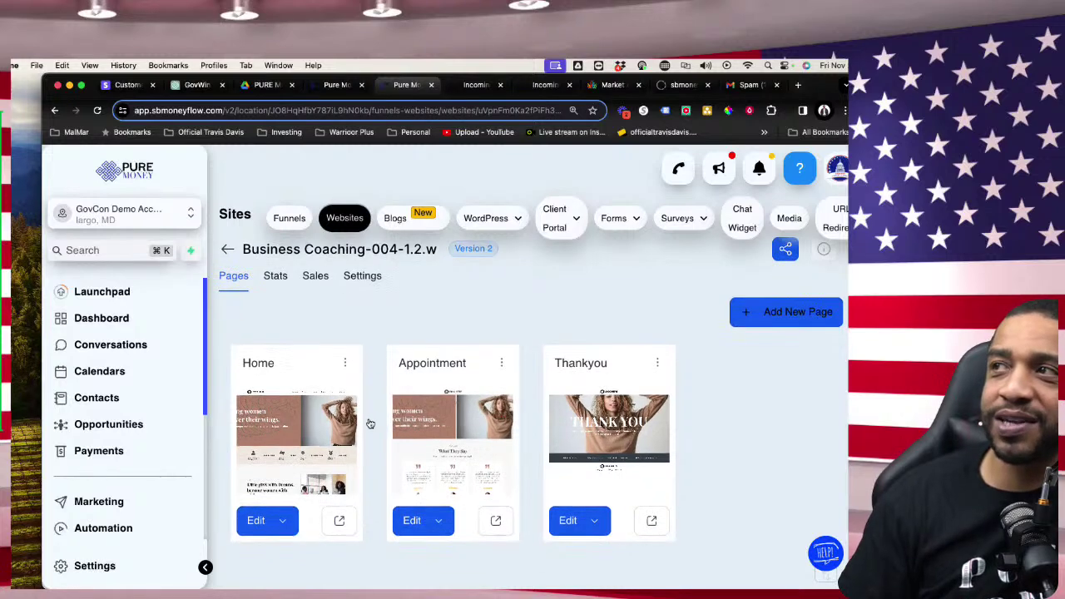
pyautogui.click(283, 527)
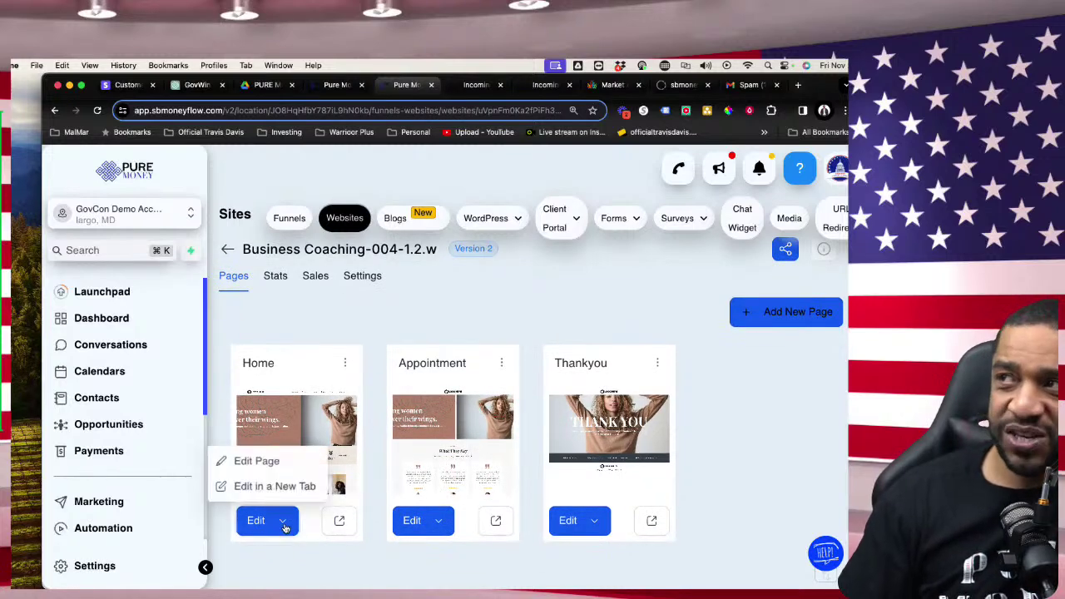
pyautogui.click(292, 463)
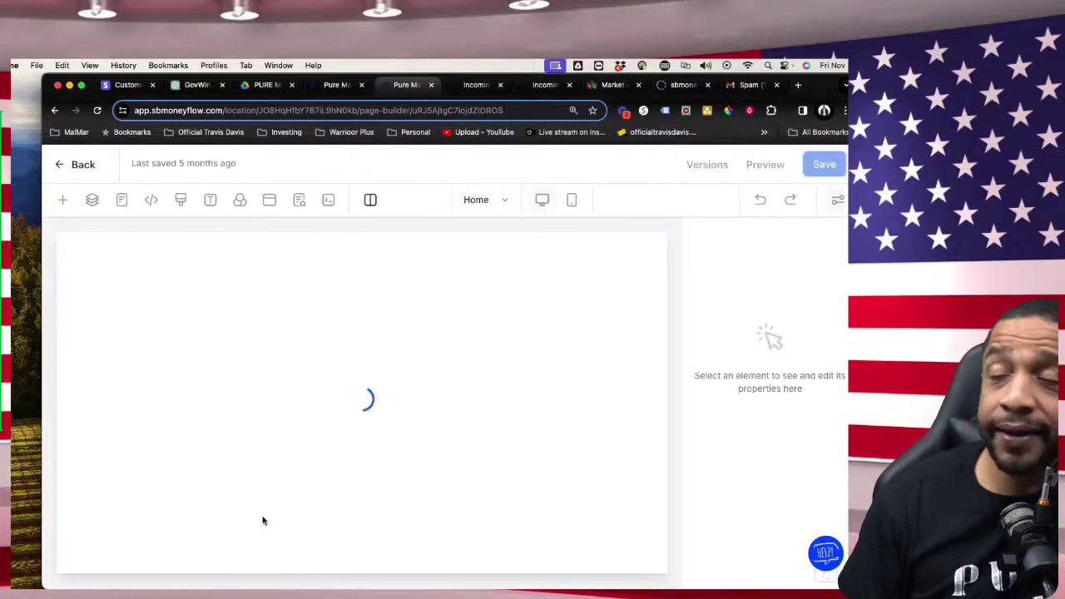
pyautogui.scroll(-3, 441, 430)
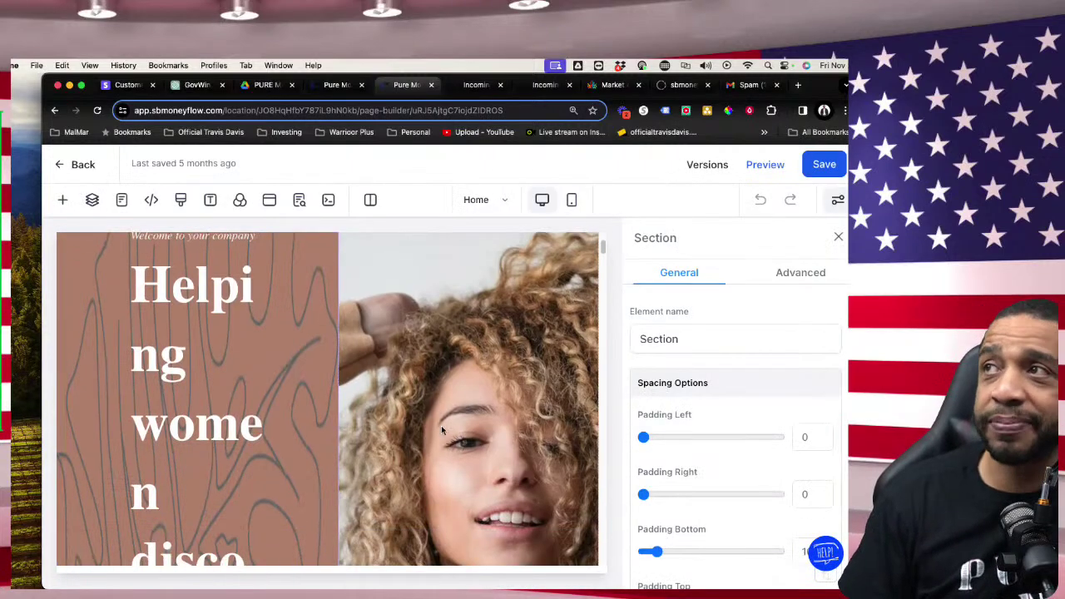
pyautogui.scroll(-5, 399, 424)
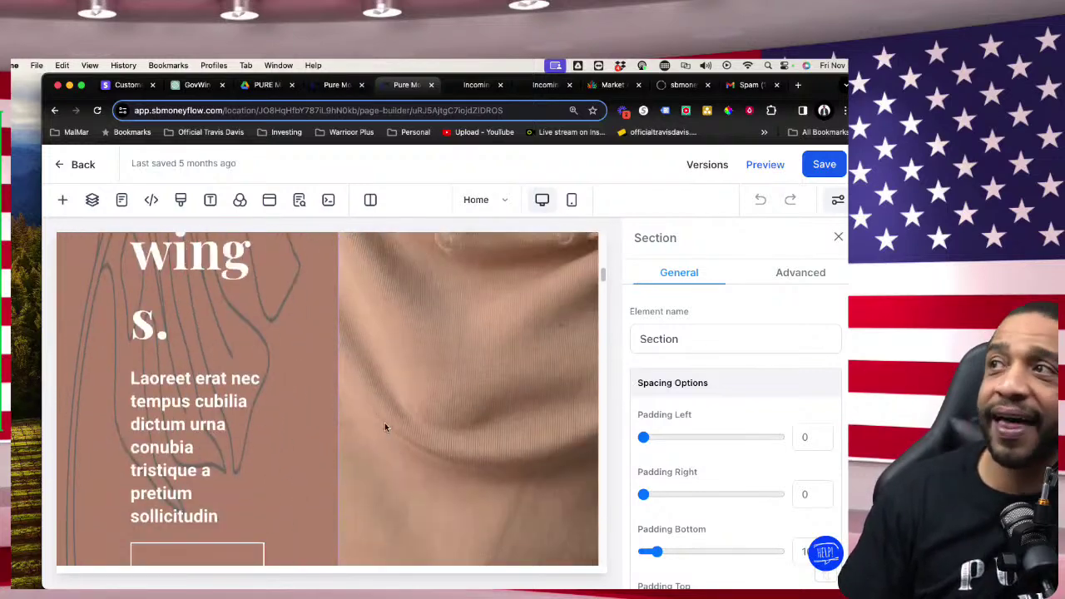
pyautogui.scroll(-10, 385, 427)
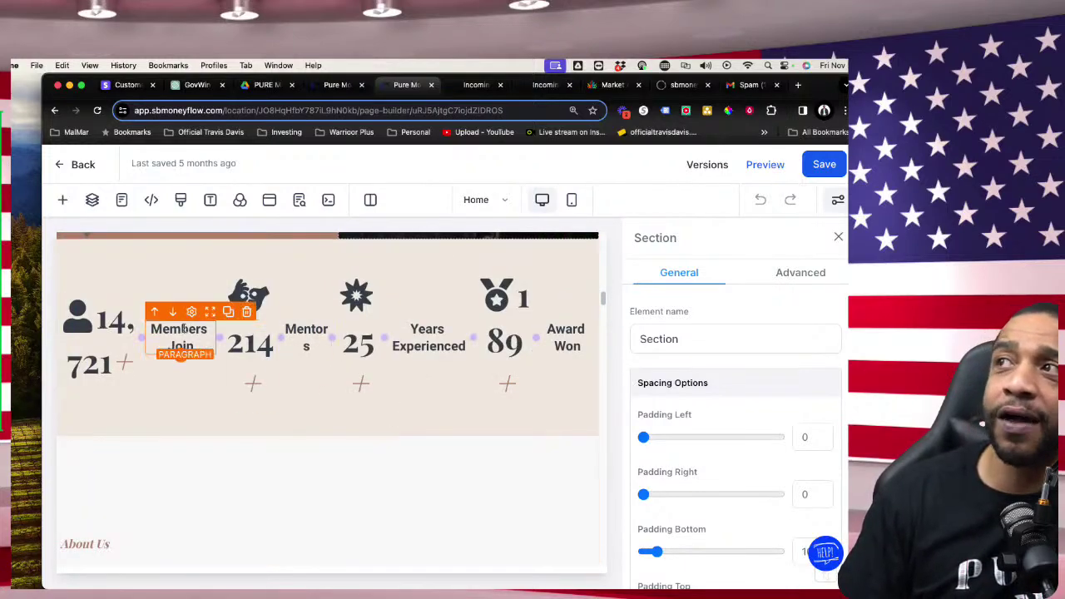
pyautogui.scroll(10, 226, 452)
pyautogui.scroll(-8, 244, 421)
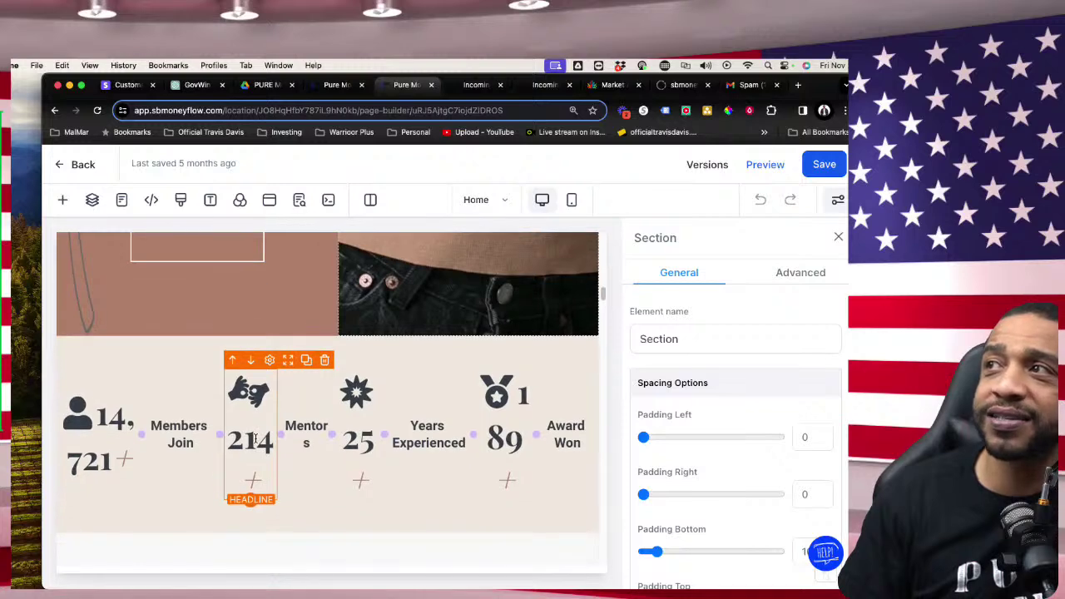
# Step: Move the 214 headline above the 25 headline and the Members Join paragraph below Years Experienced, and leave the editor without saving
pyautogui.click(254, 439)
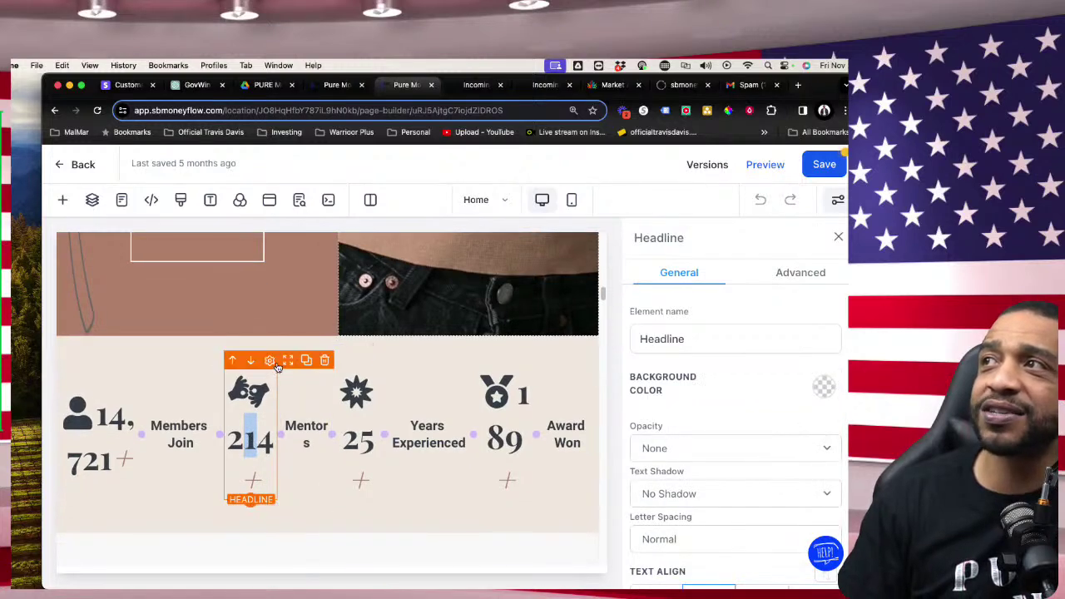
pyautogui.moveTo(287, 360); pyautogui.dragTo(508, 370)
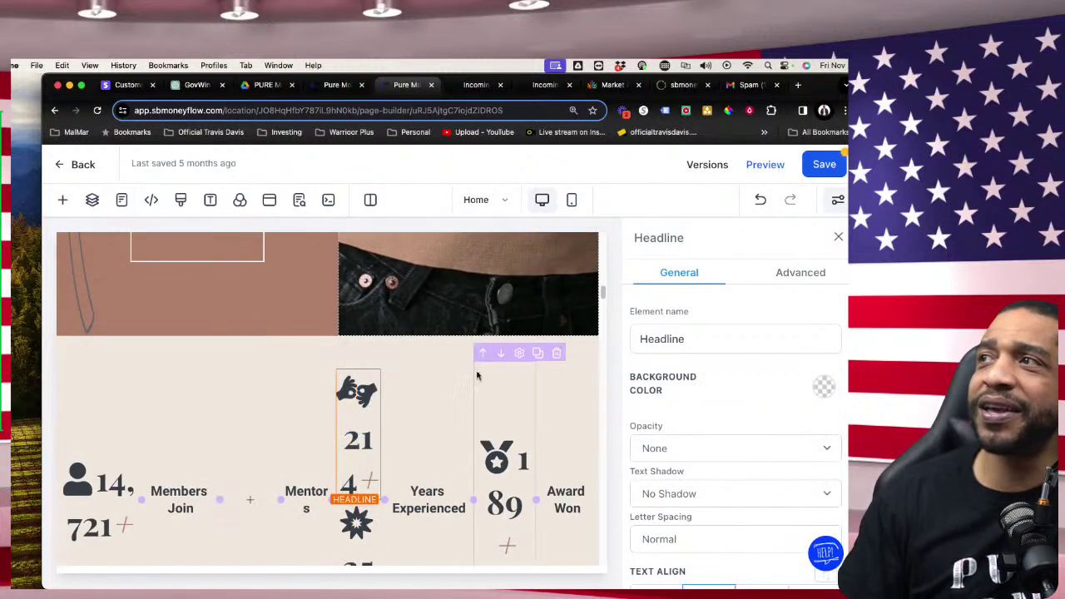
pyautogui.scroll(-5, 450, 441)
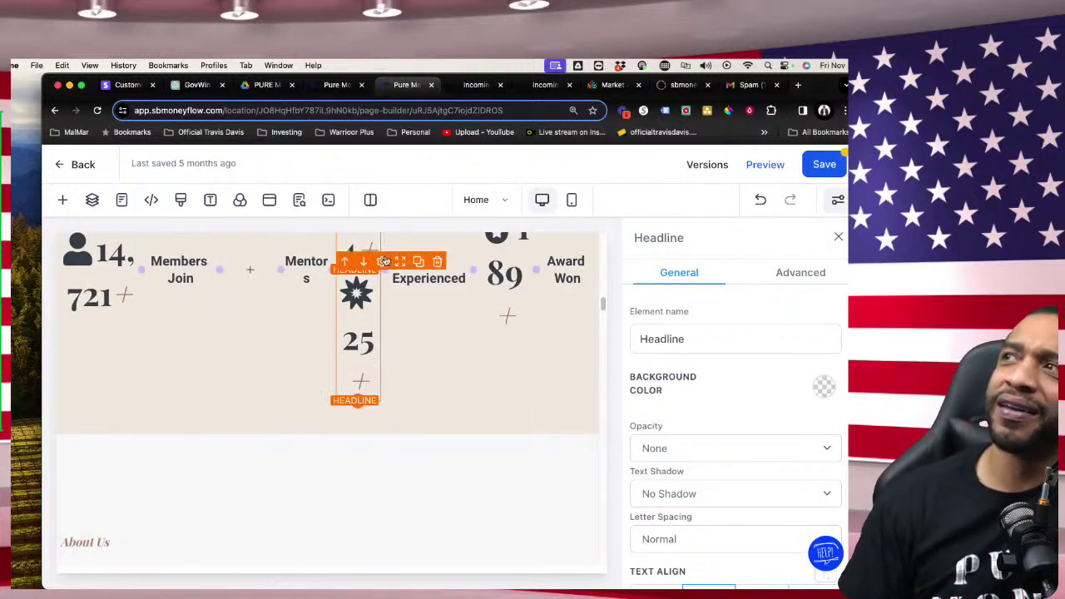
pyautogui.click(171, 267)
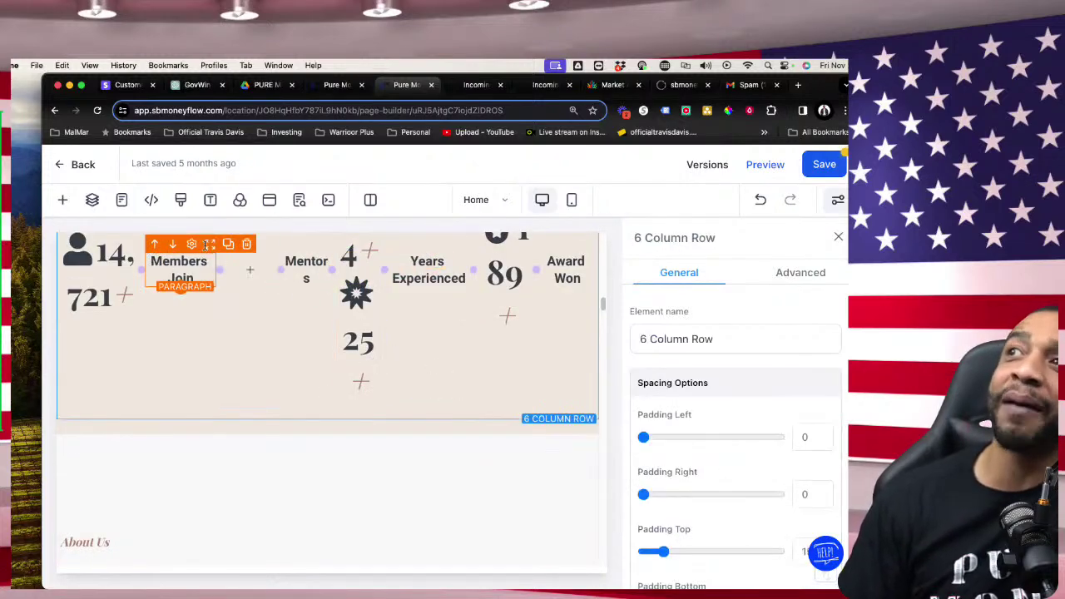
pyautogui.moveTo(208, 246); pyautogui.dragTo(419, 338)
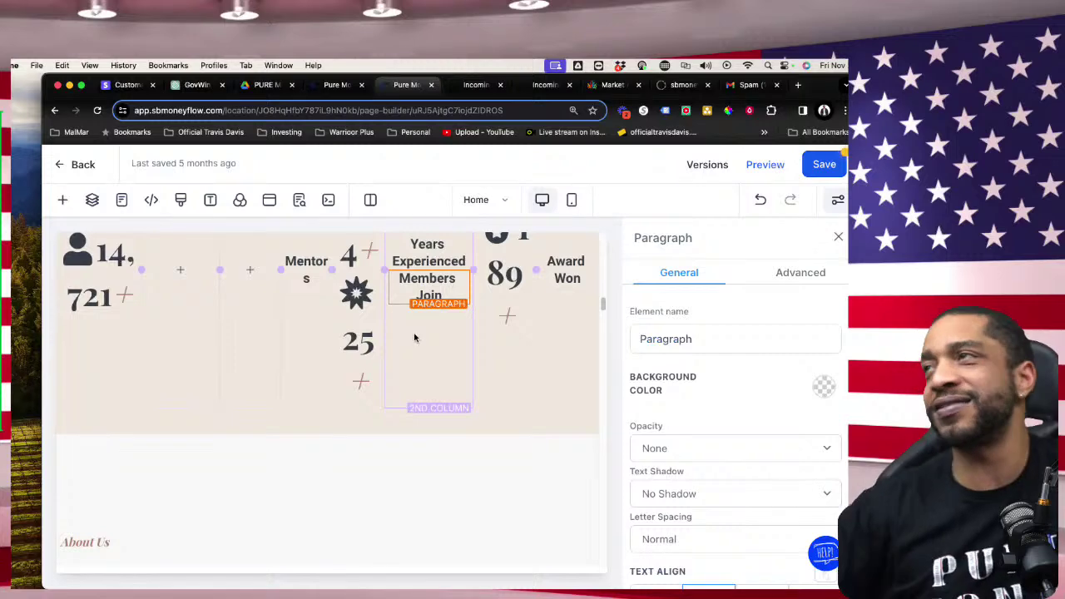
pyautogui.click(83, 166)
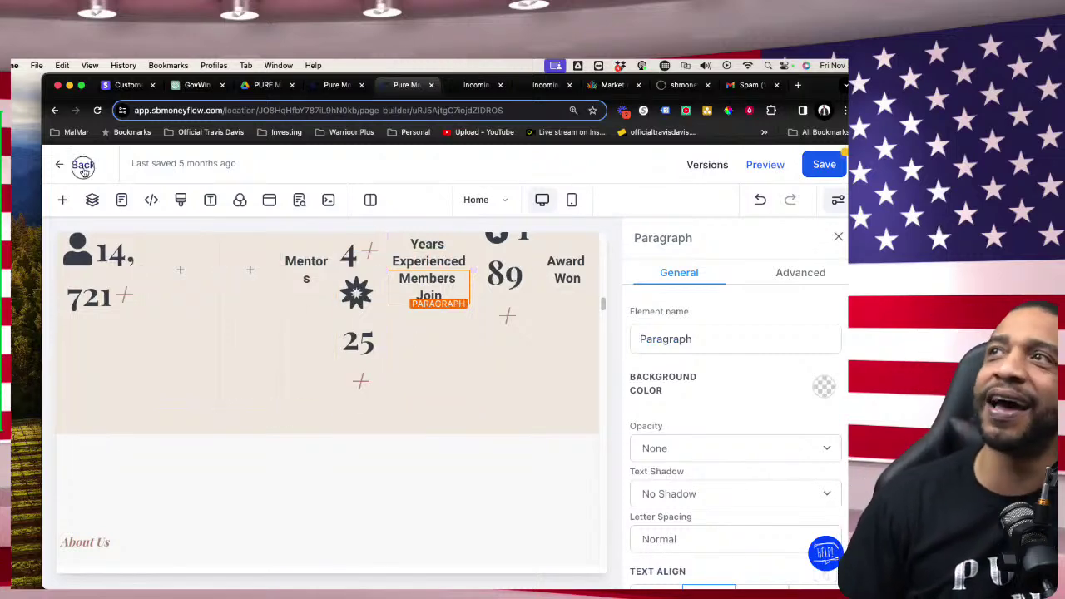
pyautogui.click(464, 275)
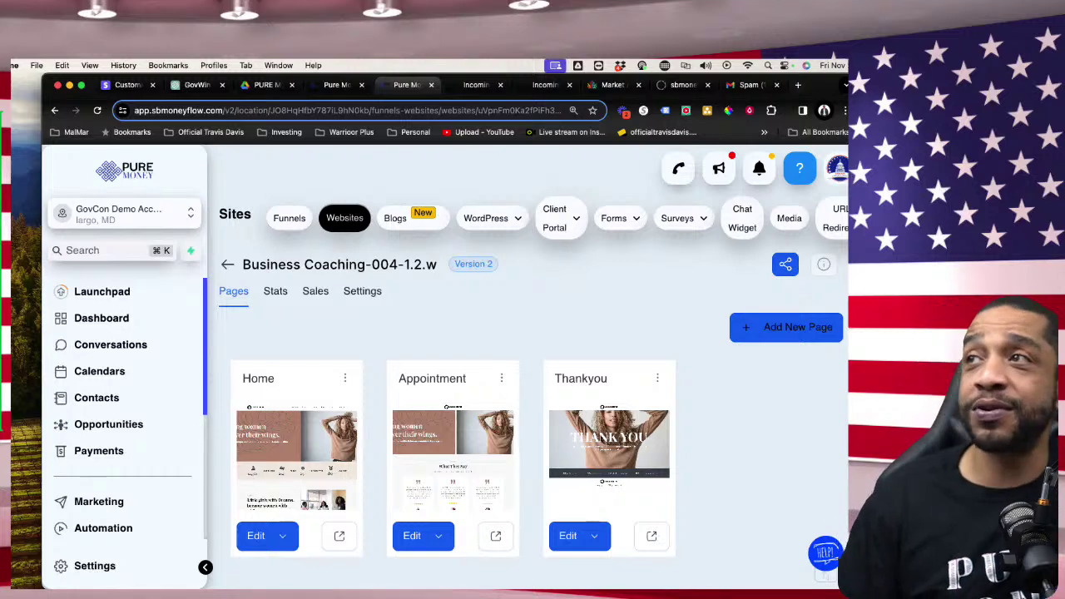
# Step: Open "THE CHEAT CODE" app, sign in with the prefilled credentials, and look over the NAICS code filters and agency buying data
pyautogui.scroll(-5, 133, 562)
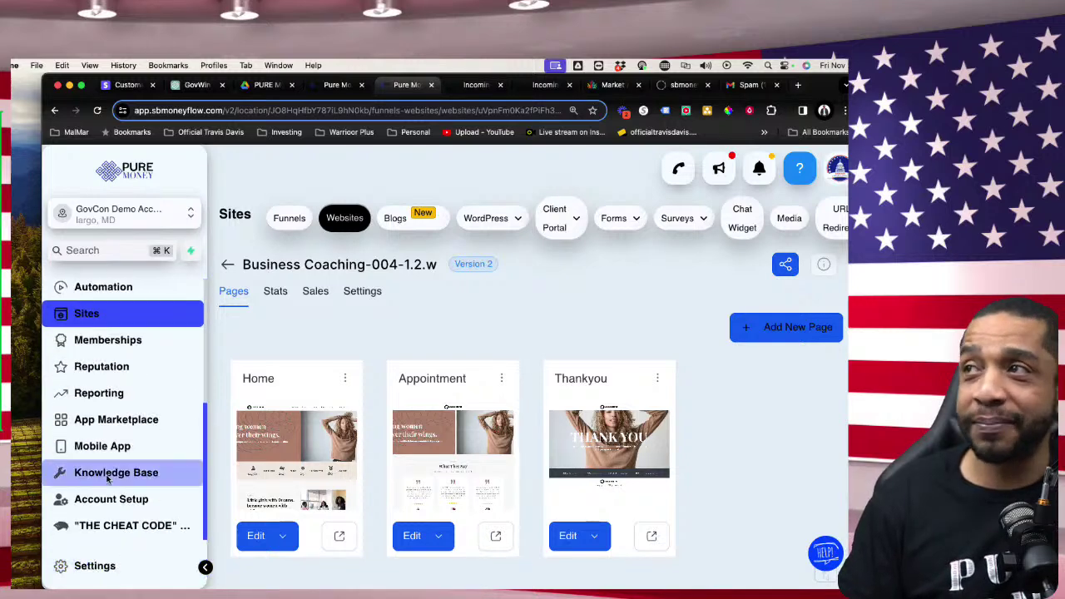
pyautogui.click(121, 527)
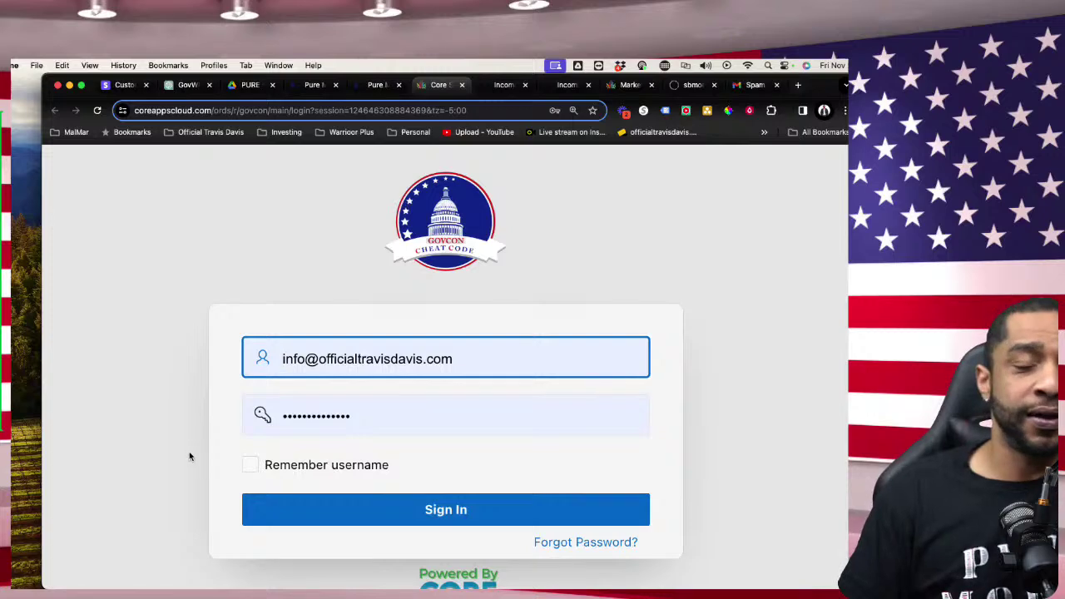
pyautogui.click(414, 510)
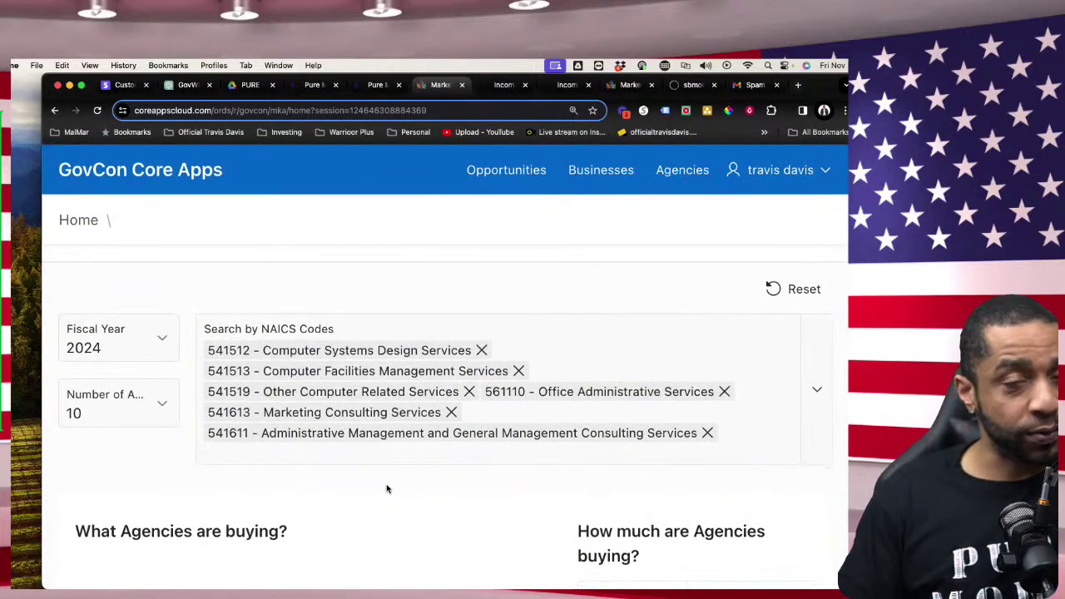
pyautogui.scroll(-3, 388, 489)
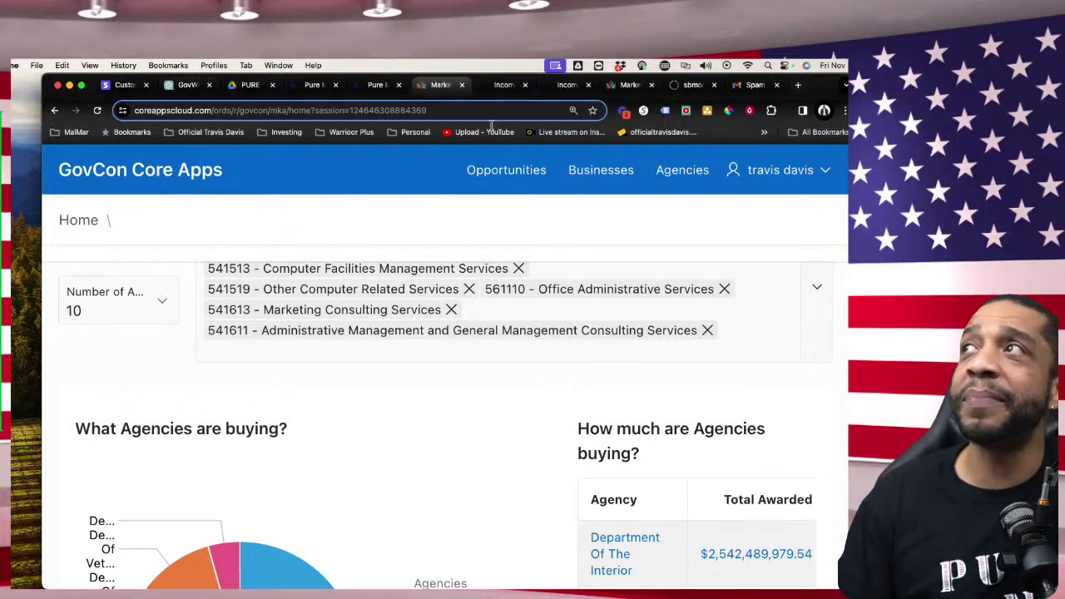
# Step: Return to the GovCon demo account and look over the Payments invoices and the All Proposals & Estimates list
pyautogui.click(377, 85)
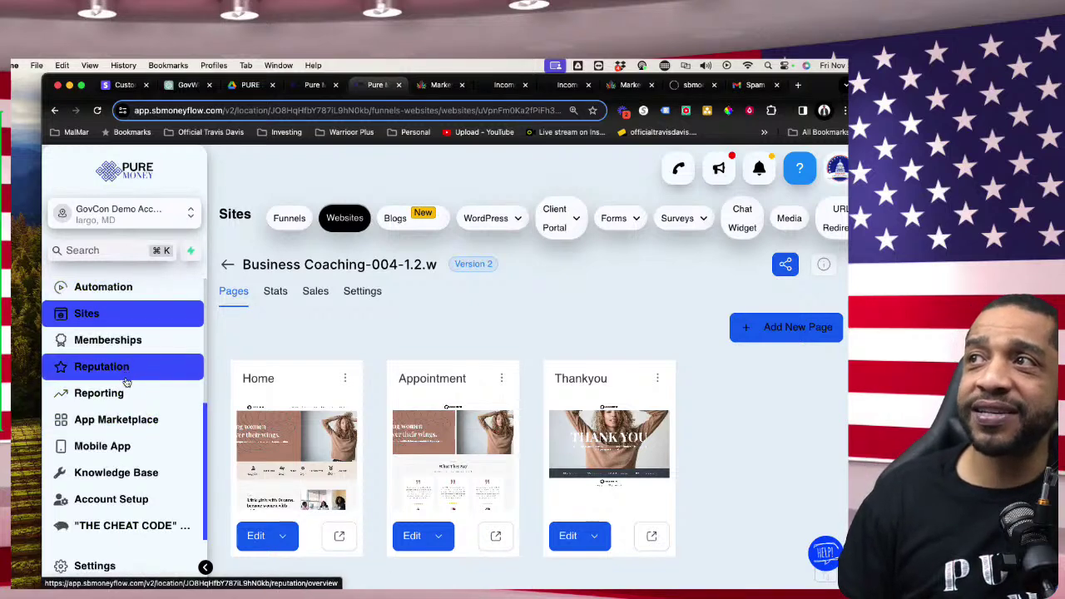
pyautogui.scroll(5, 126, 381)
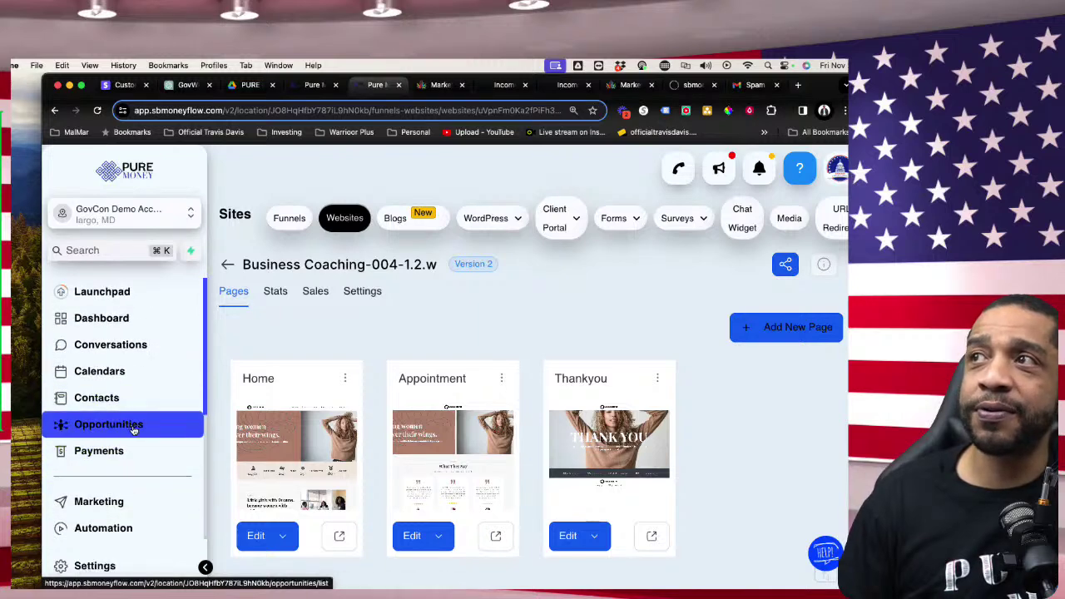
pyautogui.scroll(-3, 135, 431)
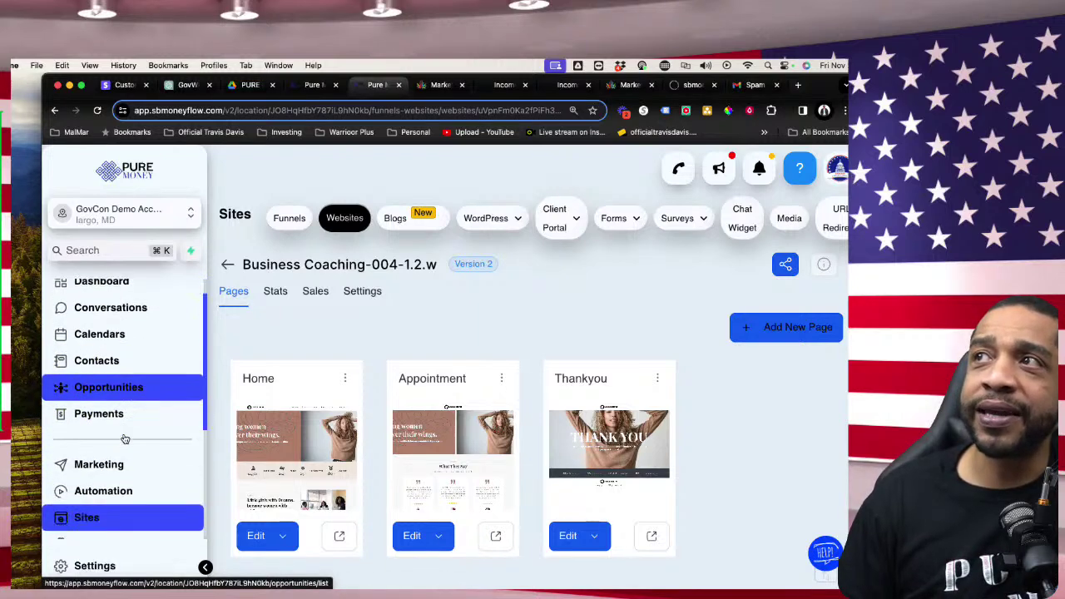
pyautogui.click(133, 393)
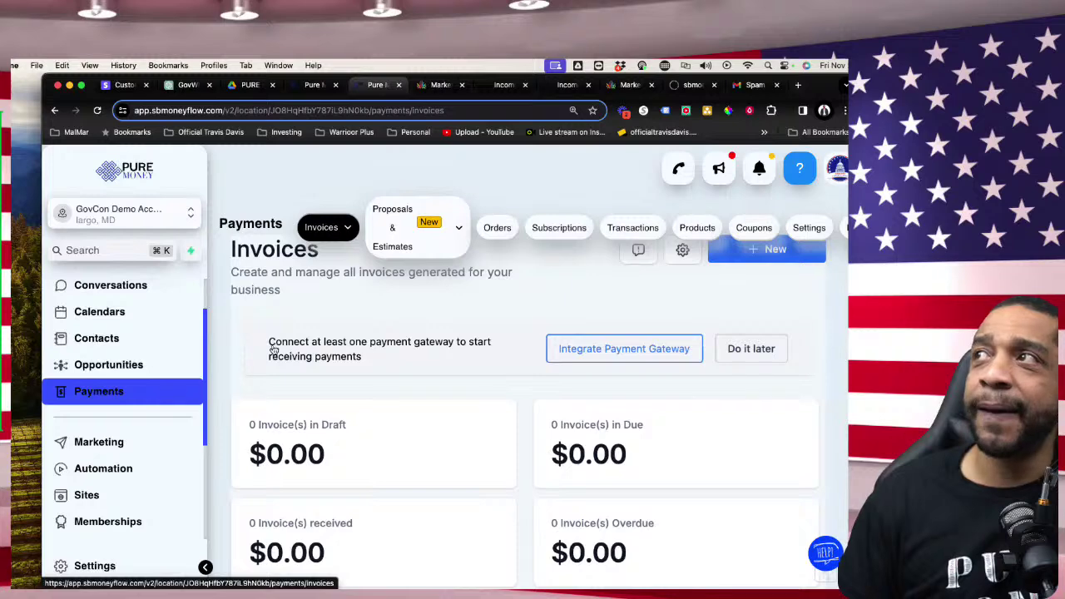
pyautogui.moveTo(394, 242)
pyautogui.click(388, 280)
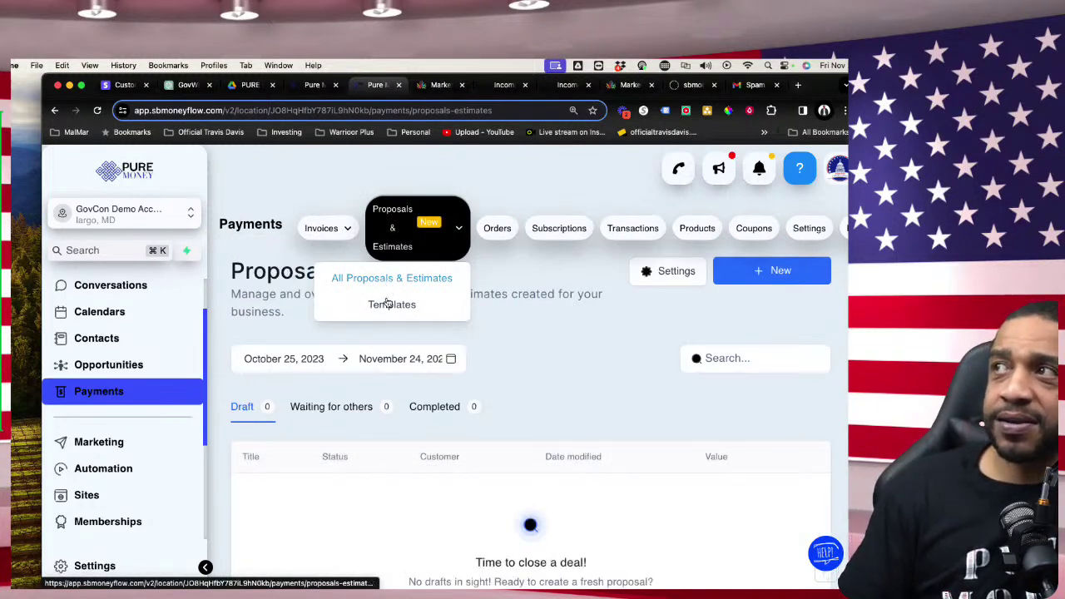
pyautogui.scroll(-2, 475, 510)
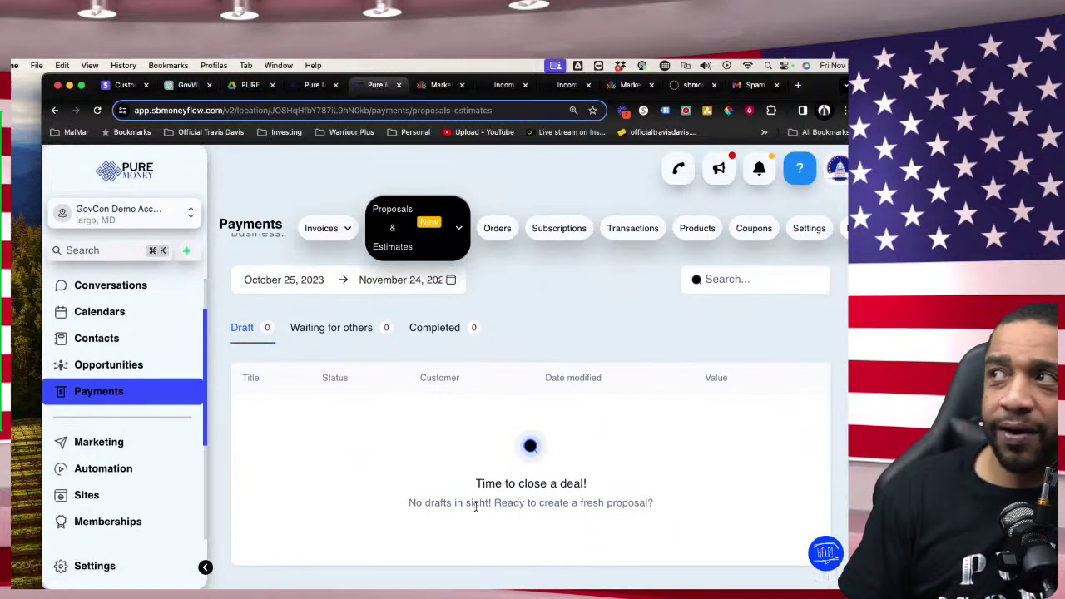
# Step: Visit the calendars, switch to the contacts list, and open a contact record to review its conversation and opportunity history
pyautogui.click(140, 314)
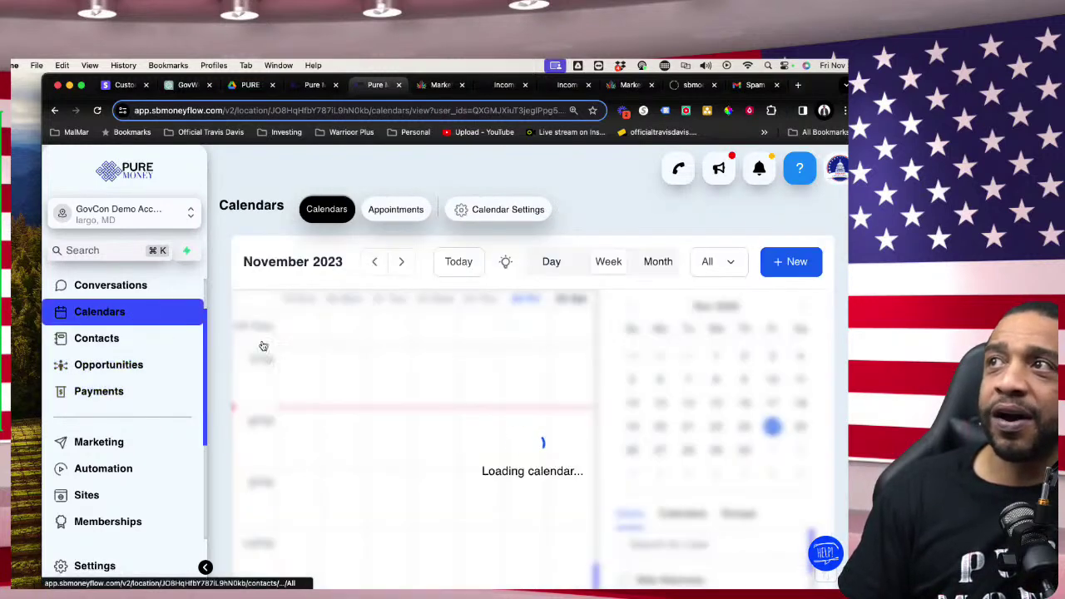
pyautogui.click(142, 336)
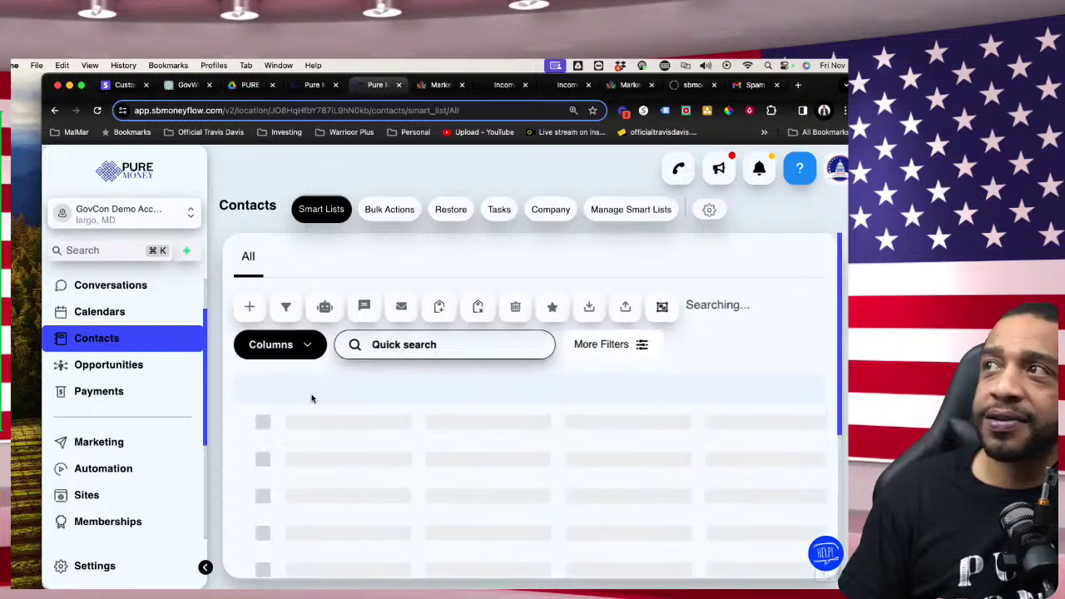
pyautogui.click(347, 461)
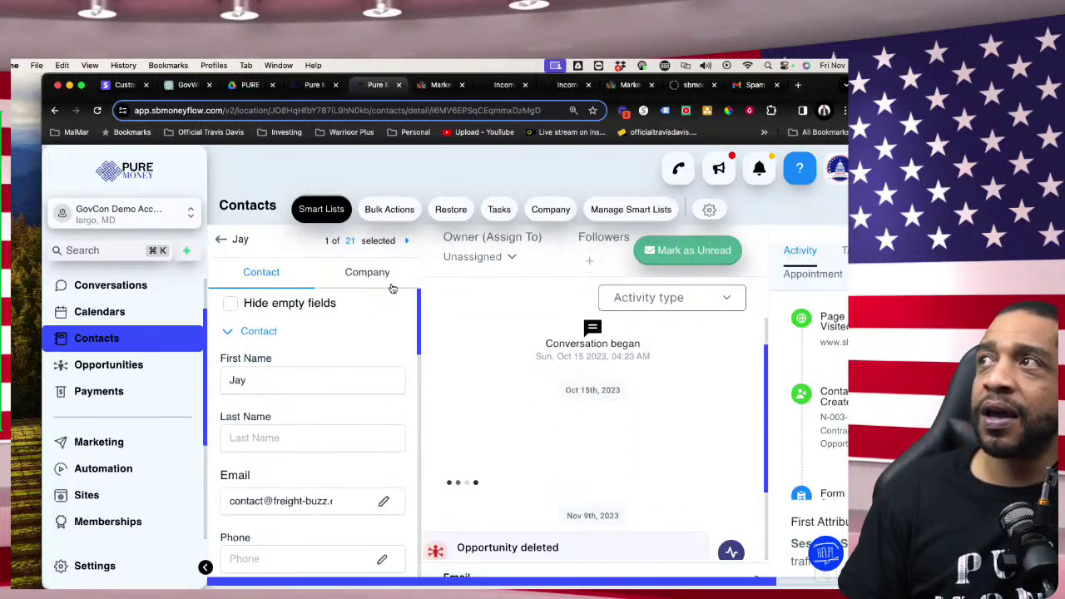
pyautogui.scroll(-3, 587, 503)
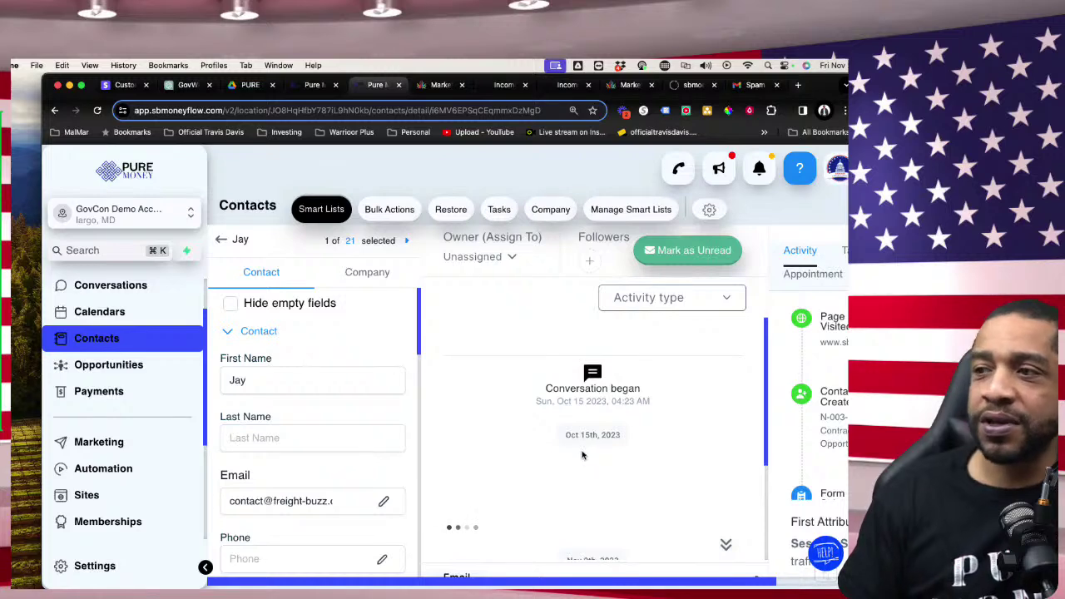
pyautogui.scroll(-3, 582, 454)
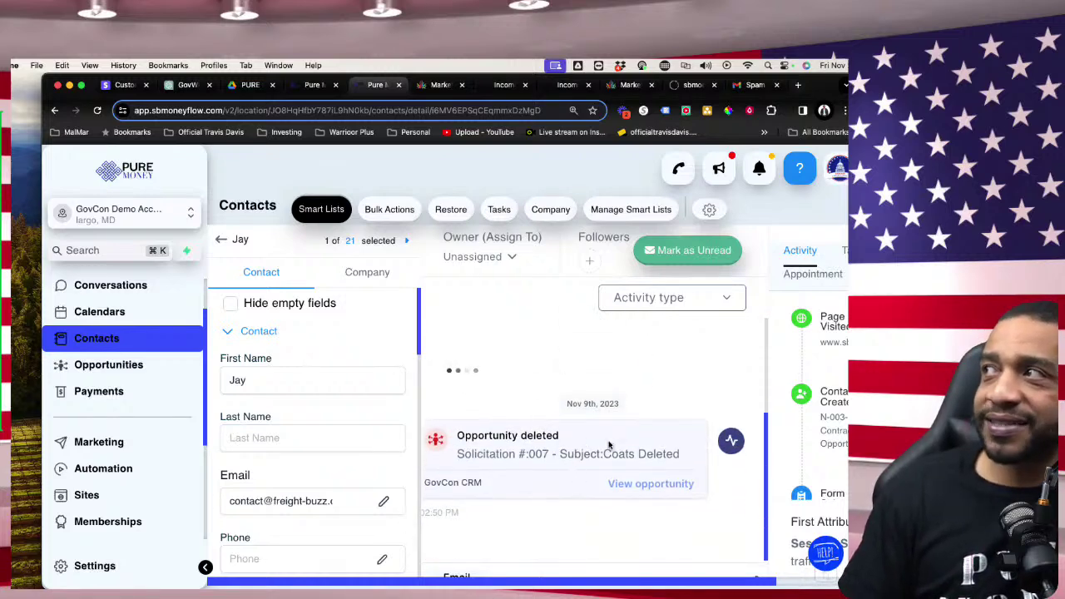